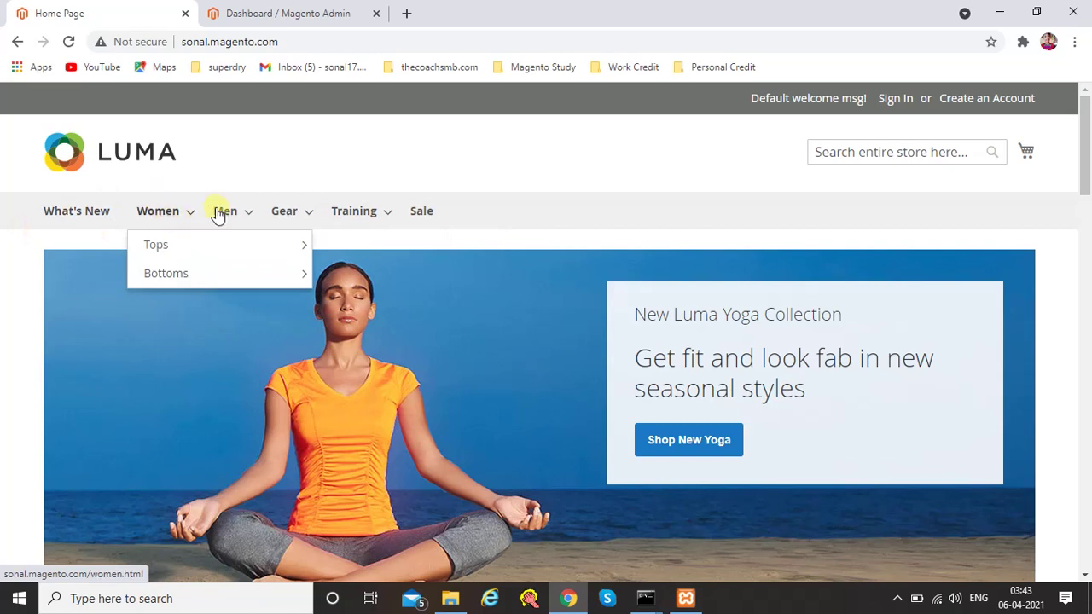
Look over the storefront home page with its navigation menu and the Magento admin dashboard
mouse_move(388, 231)
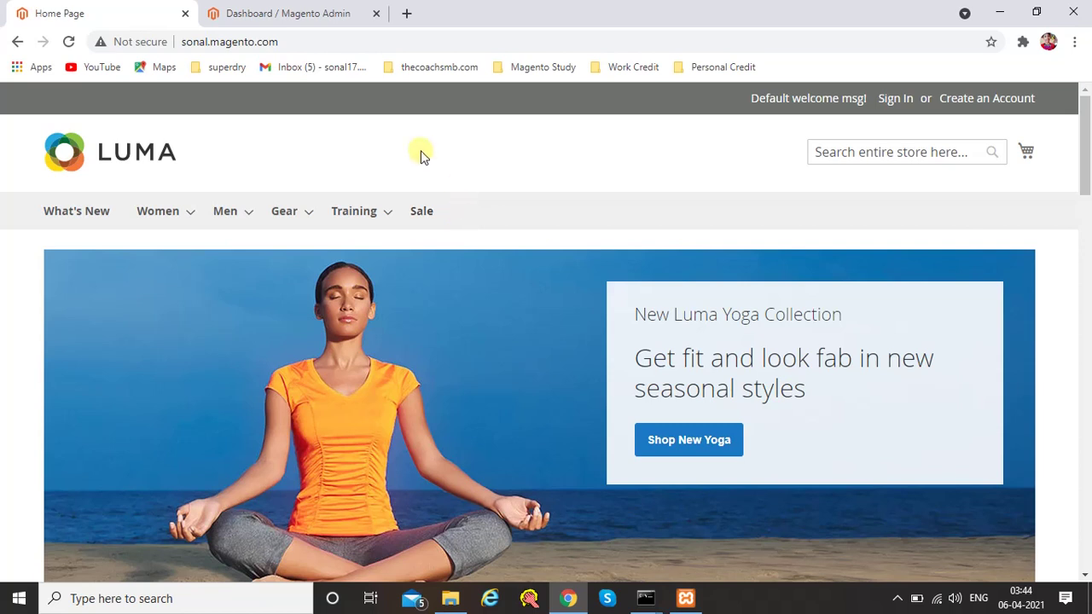
mouse_move(399, 209)
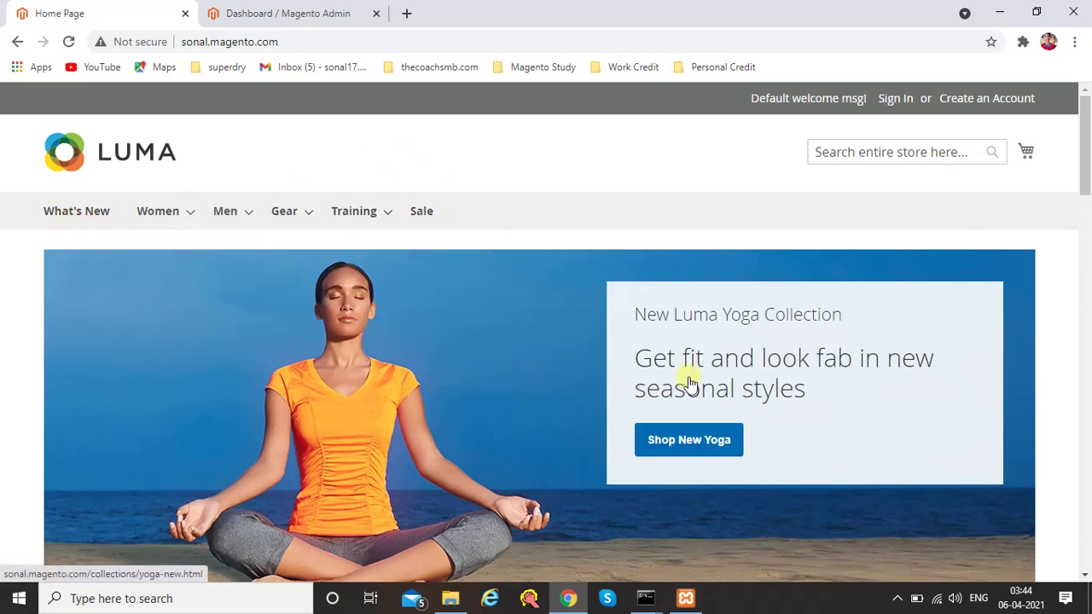
scroll(426, 401, "down", 5)
scroll(426, 401, "up", 5)
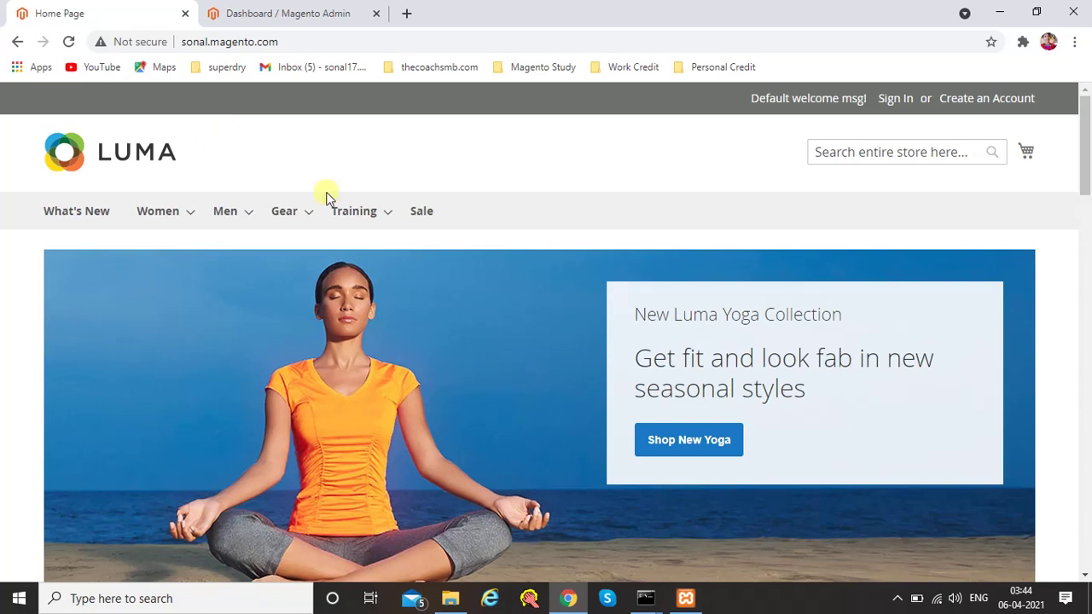
left_click(299, 10)
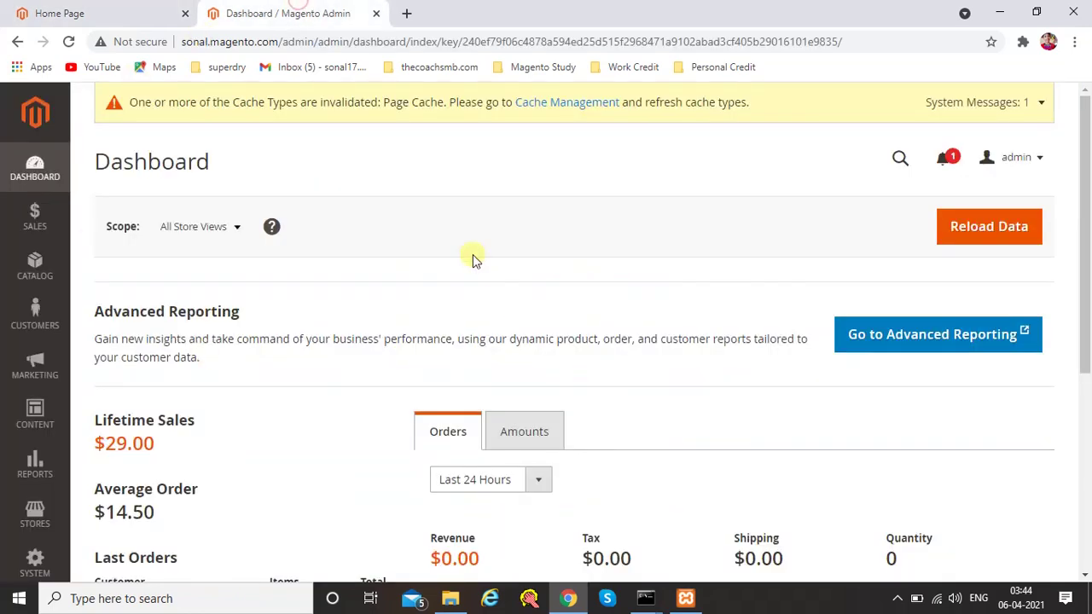
scroll(512, 367, "down", 1)
scroll(512, 365, "up", 1)
left_click(103, 10)
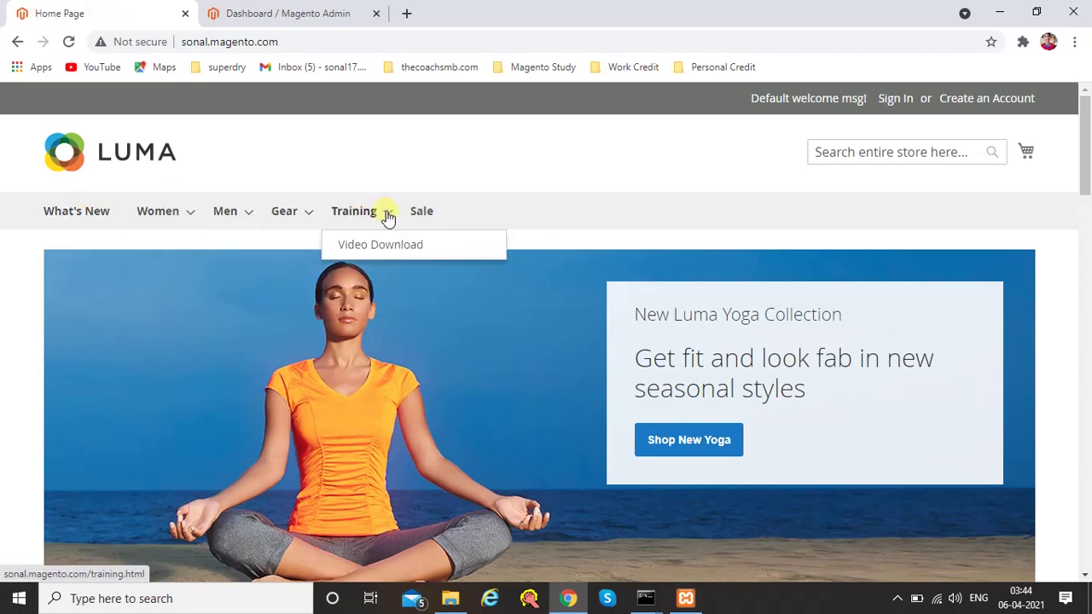
Open the catalog's Categories page in the Magento admin
left_click(269, 8)
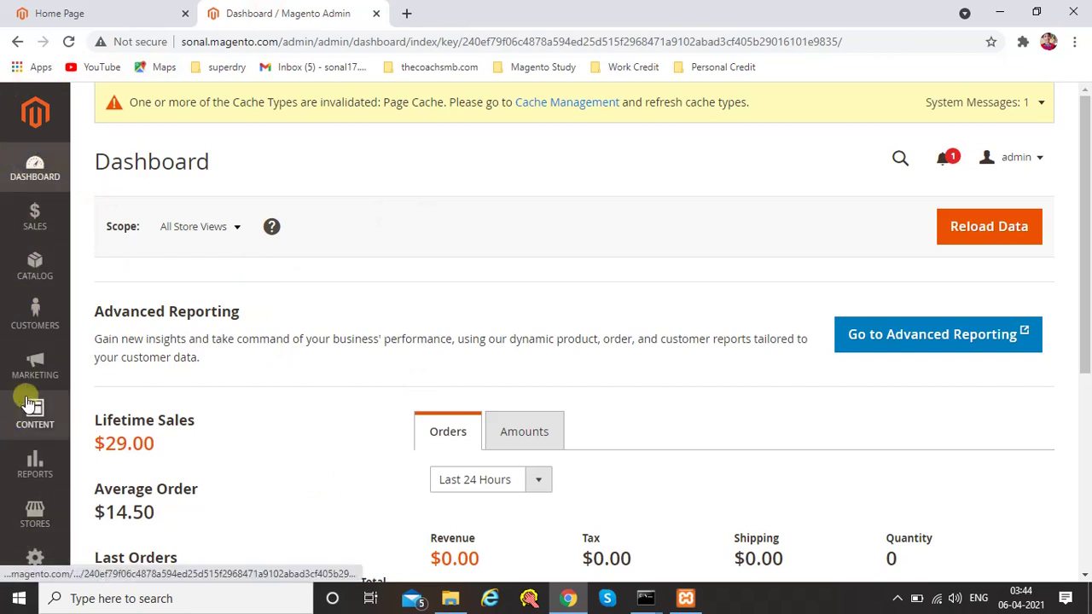
left_click(37, 276)
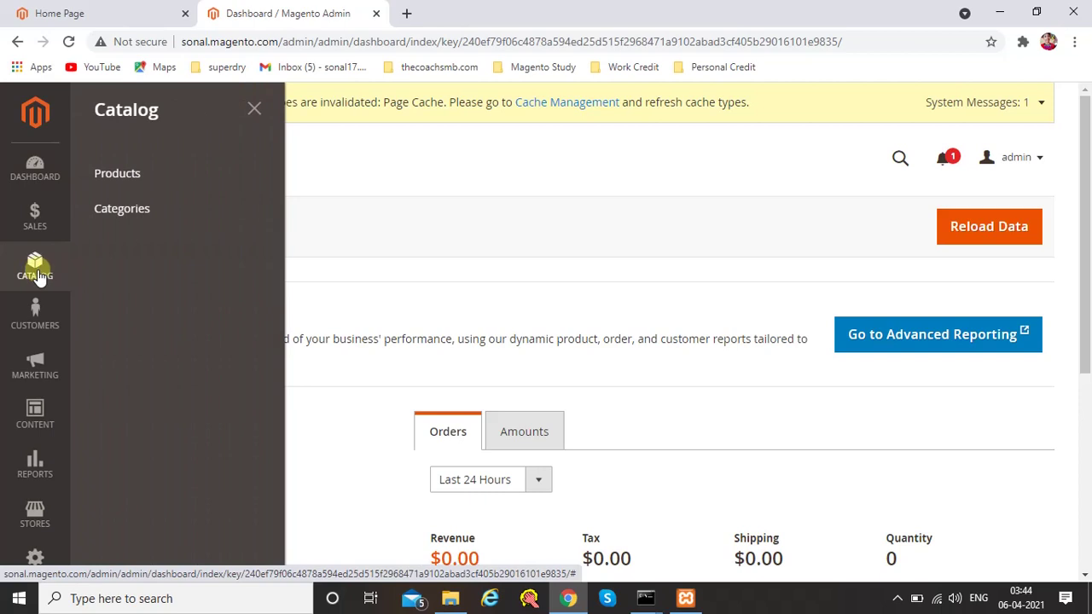
left_click(142, 219)
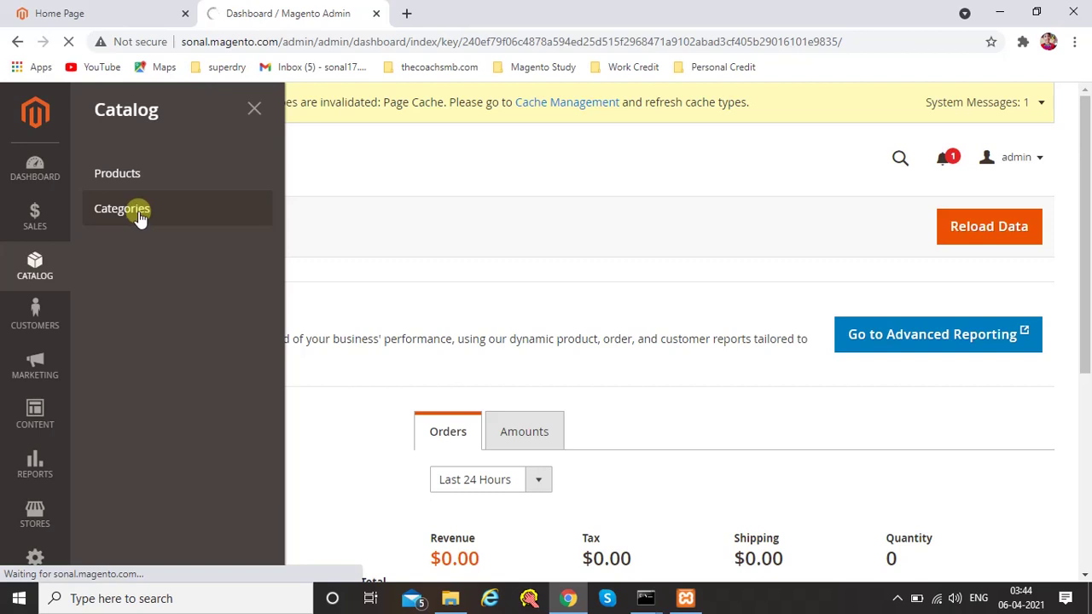
Examine the subcategories under Women, Gear and the other entries of the storefront navigation
left_click(97, 10)
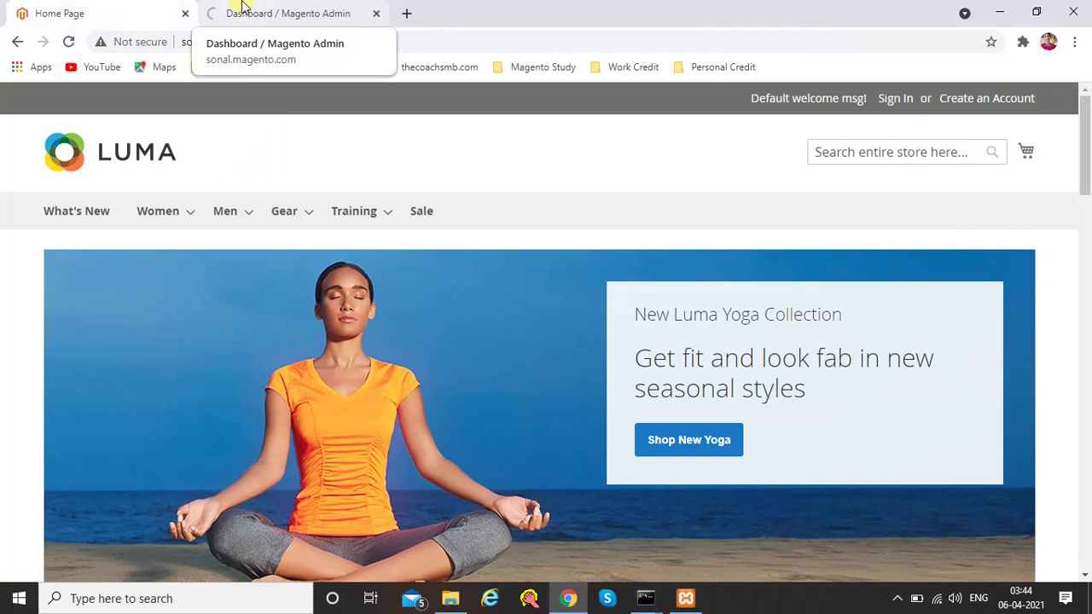
mouse_move(151, 220)
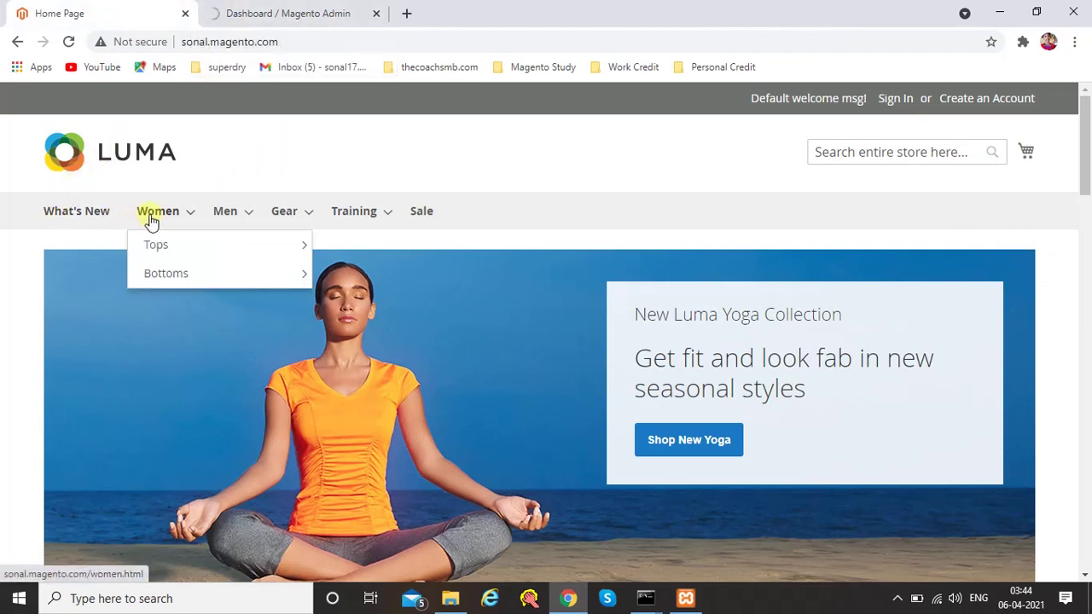
mouse_move(168, 273)
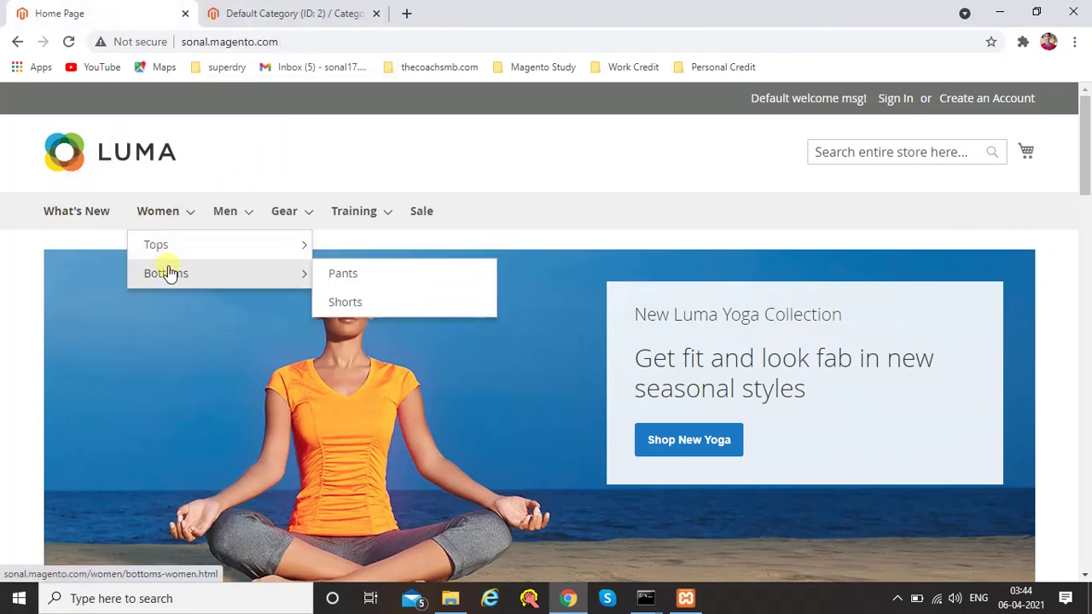
mouse_move(159, 246)
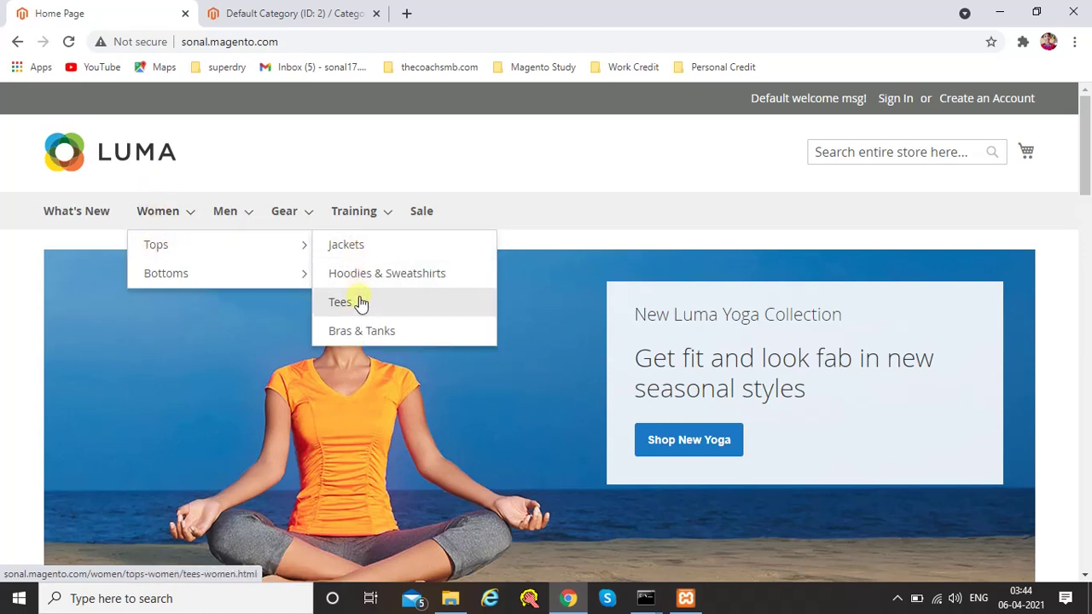
mouse_move(276, 270)
mouse_move(349, 220)
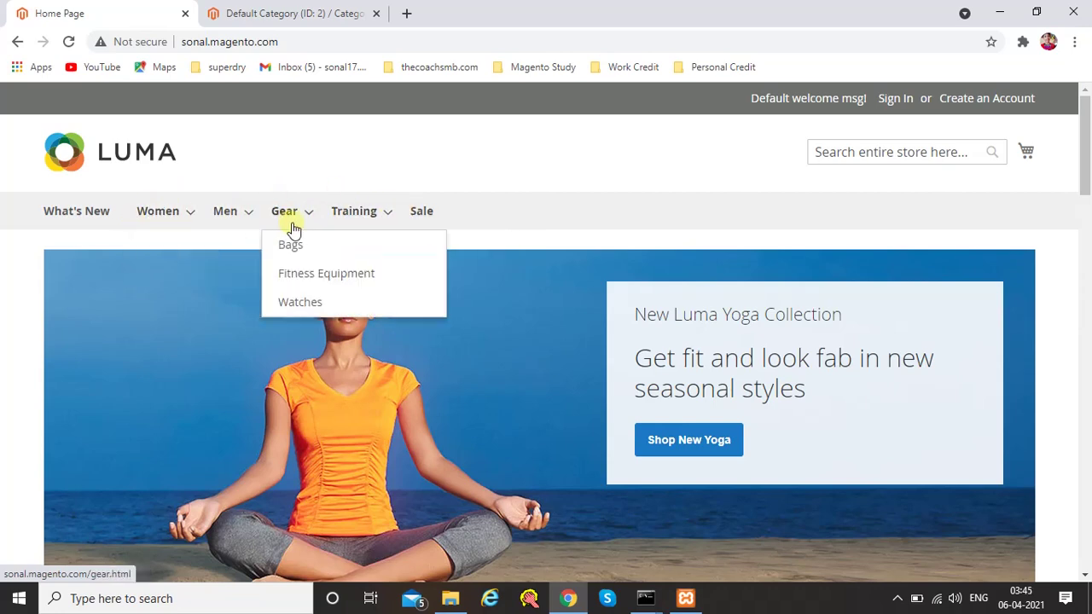
Return to the admin's category page and review the subcategories listed under Default Category
left_click(290, 15)
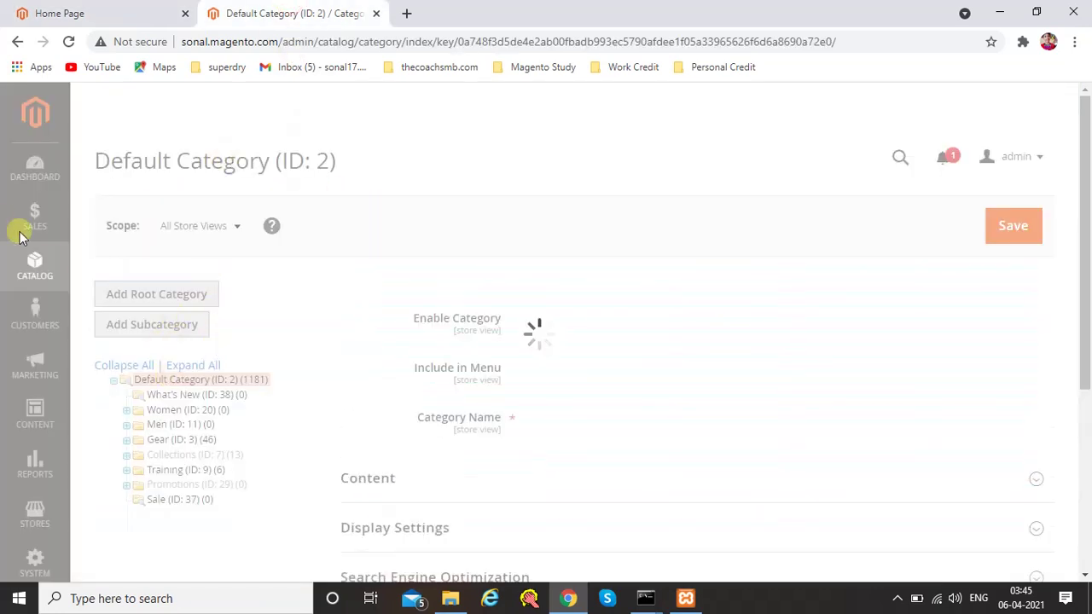
left_click(35, 268)
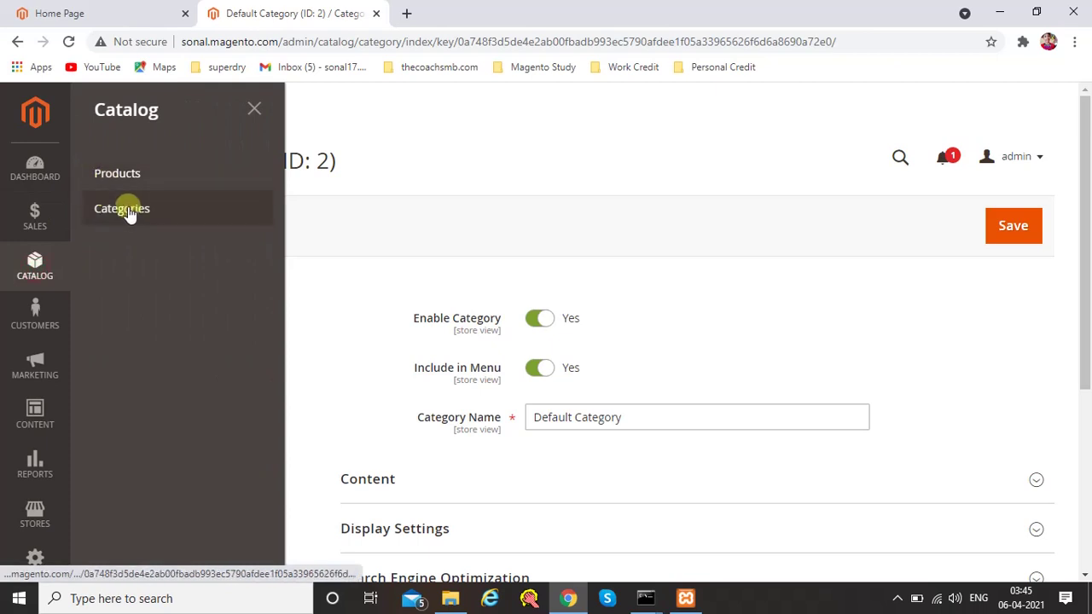
left_click(346, 214)
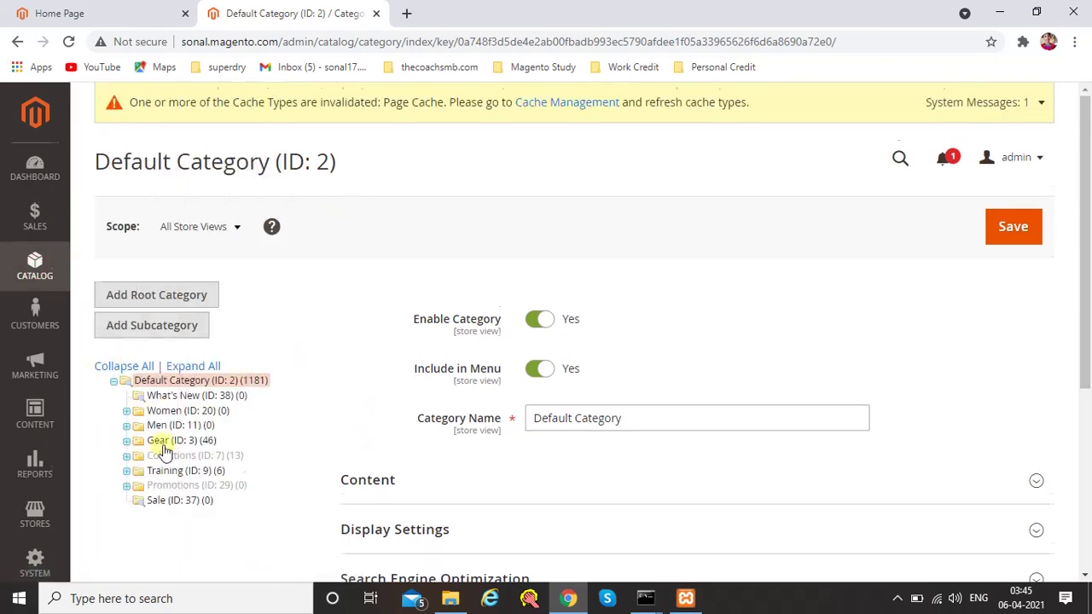
scroll(195, 274, "down", 2)
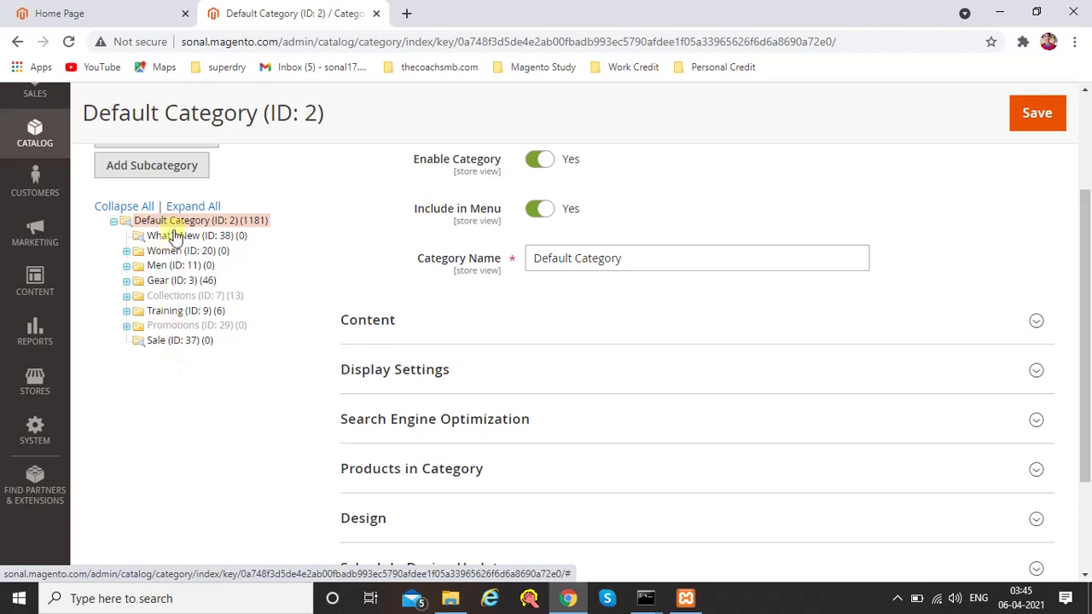
scroll(175, 237, "up", 1)
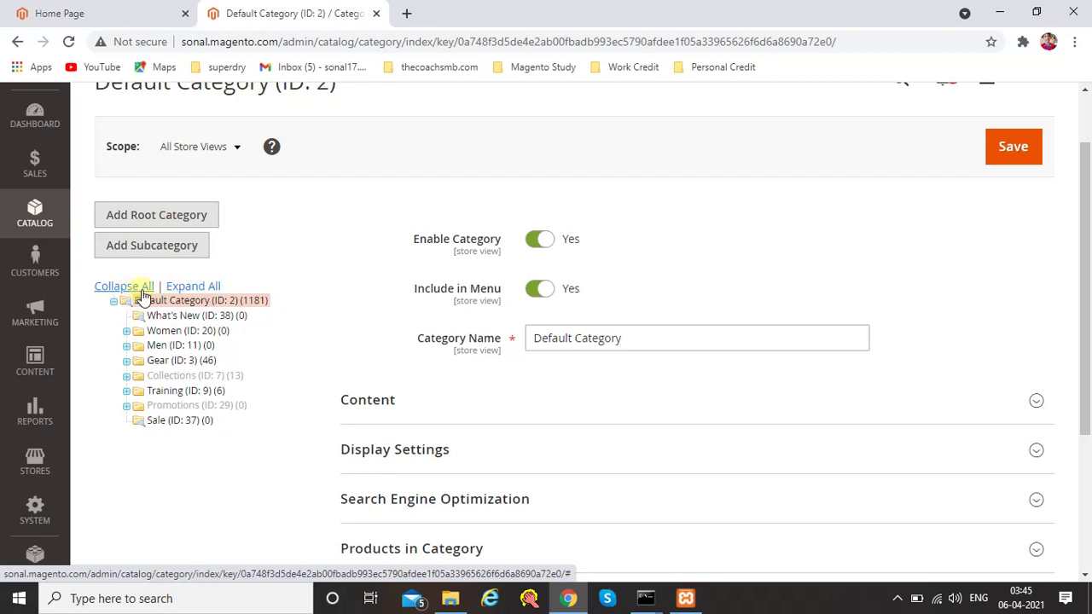
Expand the whole category tree and review all nested subcategories down to Sale
left_click(190, 287)
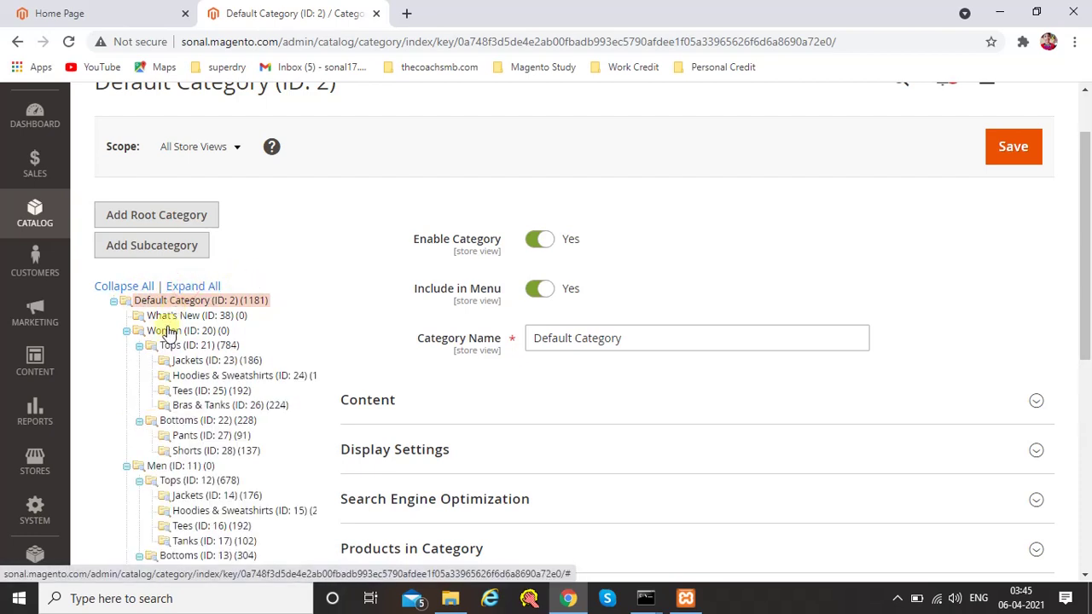
scroll(164, 354, "down", 2)
scroll(165, 354, "down", 4)
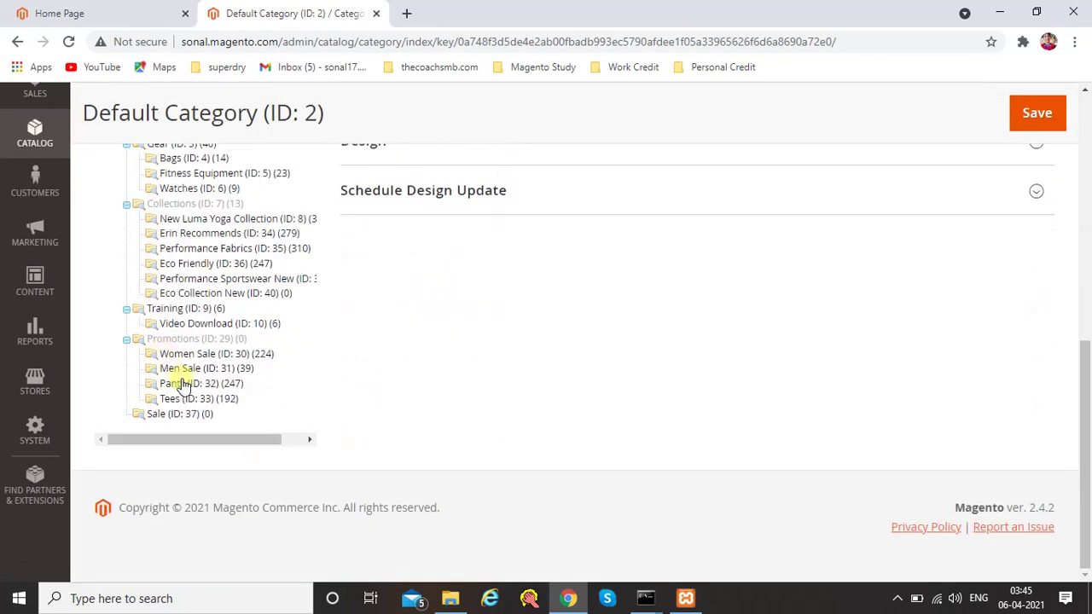
scroll(186, 382, "up", 5)
scroll(194, 382, "up", 2)
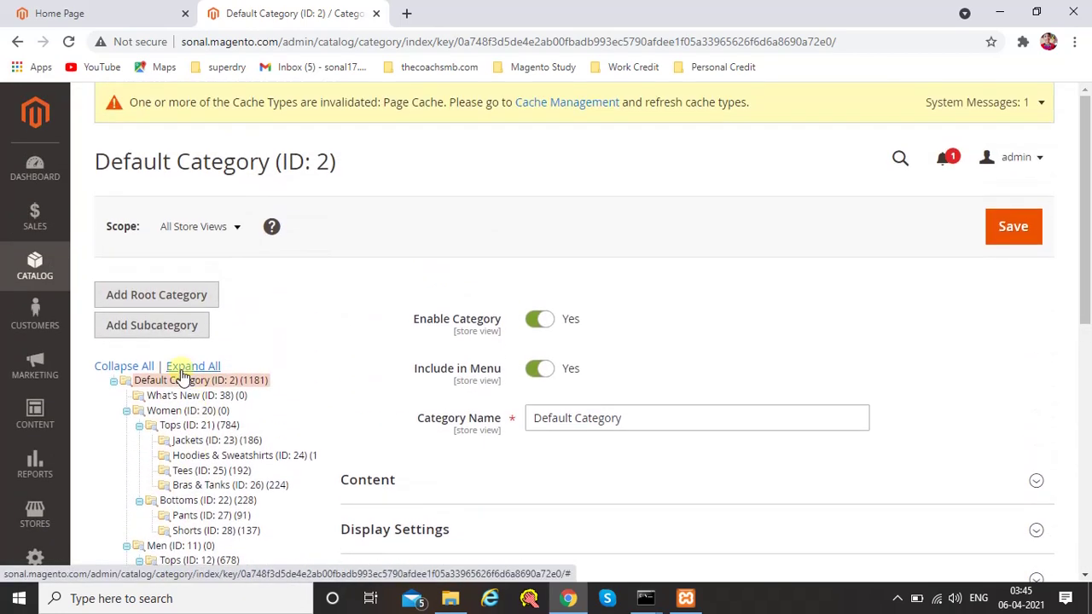
Collapse the whole category tree and expand only Default Category to its first-level subcategories
left_click(134, 371)
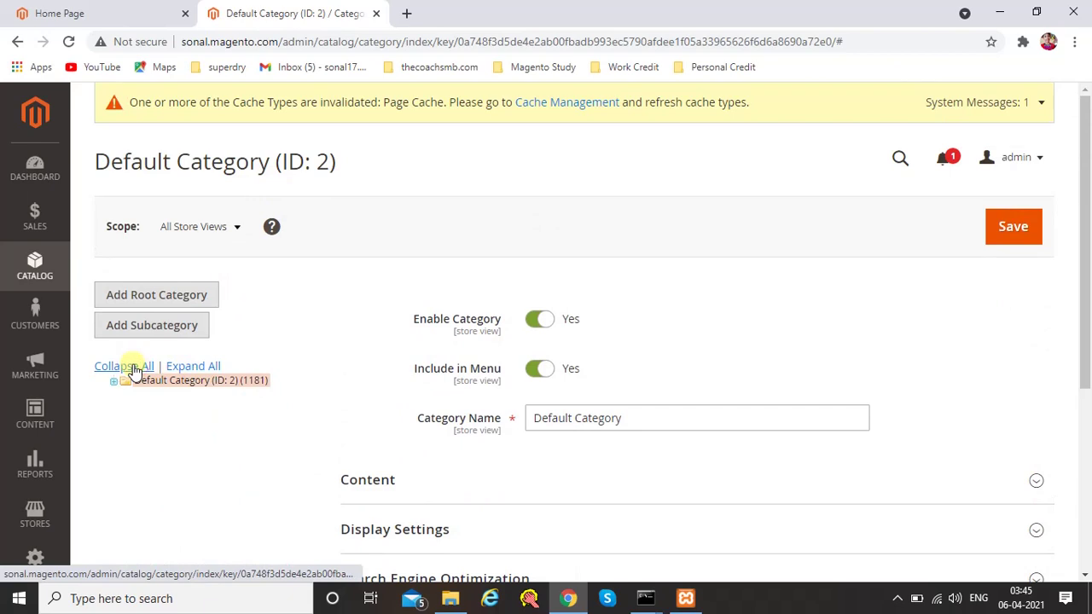
scroll(313, 288, "down", 2)
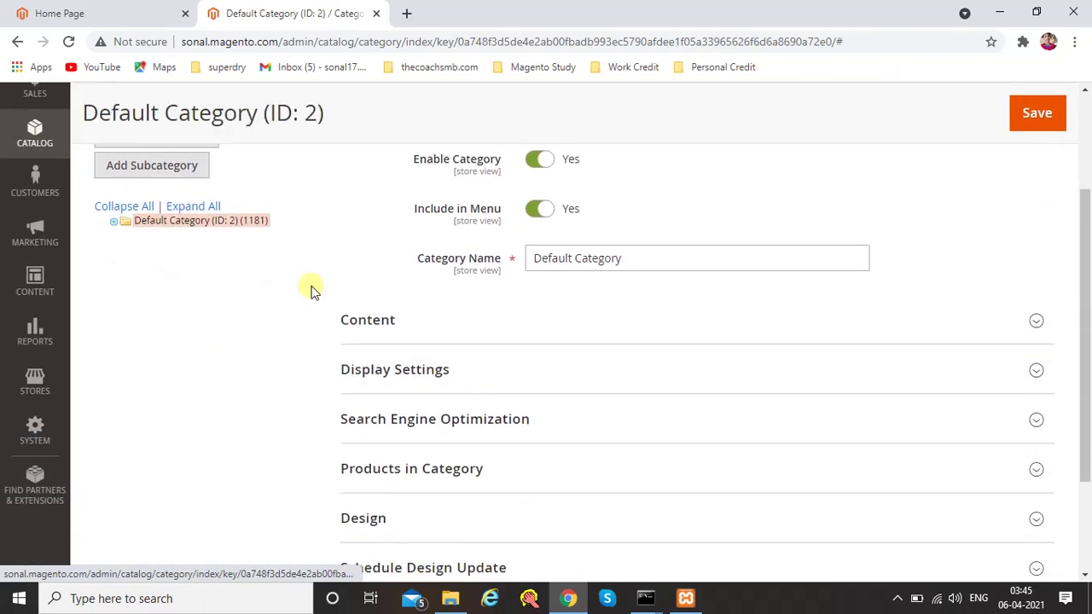
scroll(312, 291, "up", 2)
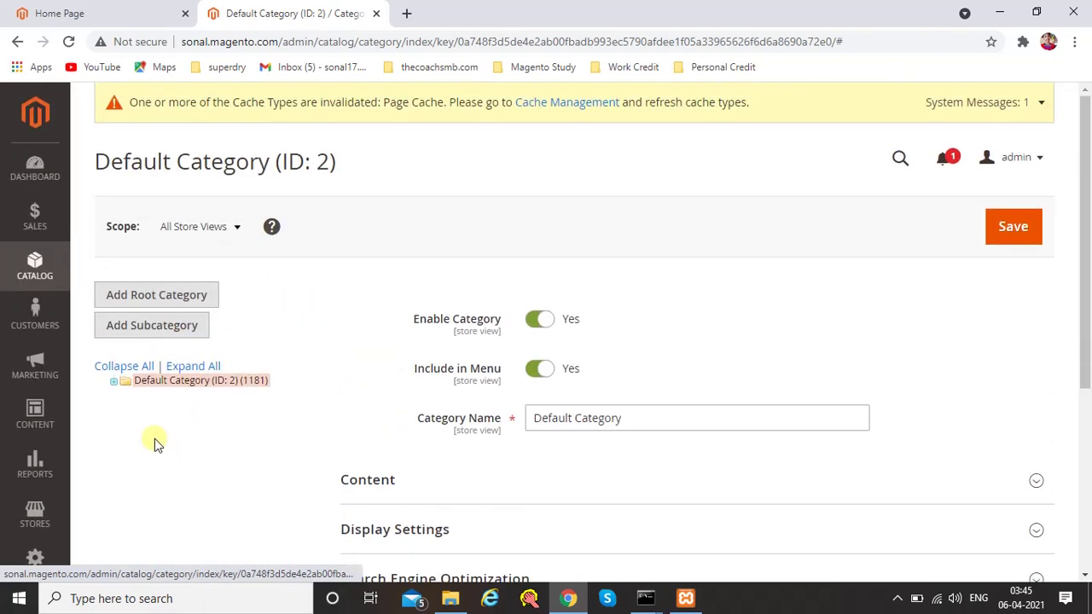
left_click(115, 382)
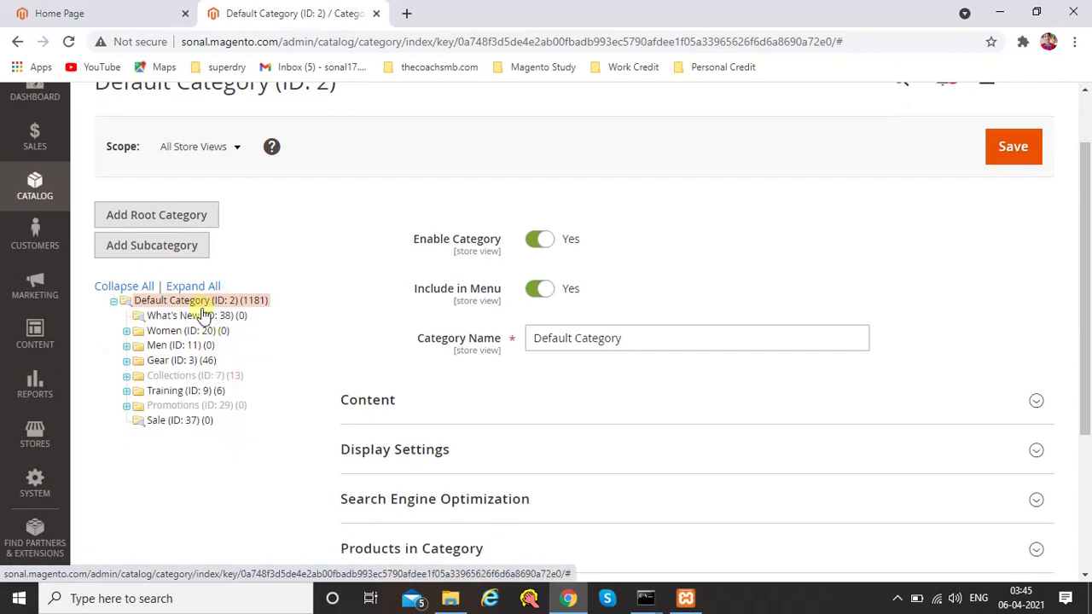
Compare the storefront's main navigation entries with the first-level subcategories of Default Category in the admin
left_click(147, 8)
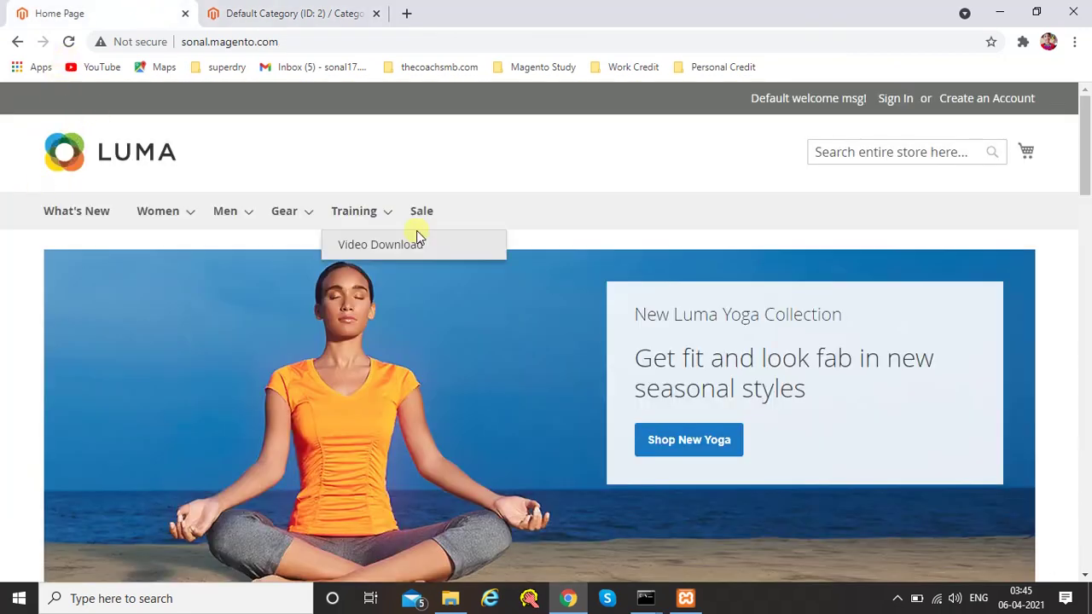
left_click(282, 13)
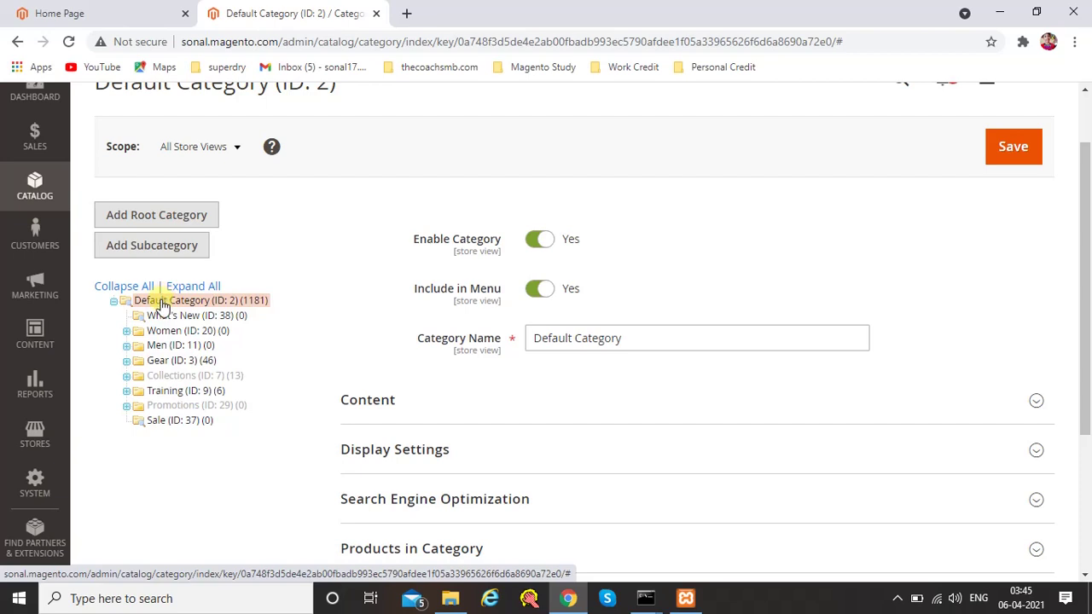
left_click(127, 14)
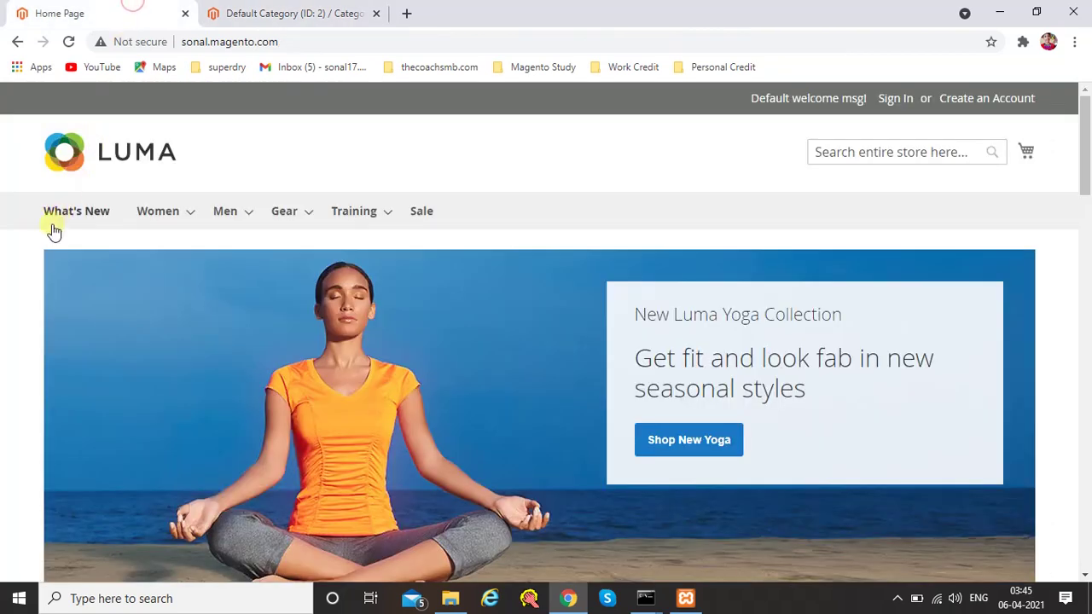
left_click(271, 13)
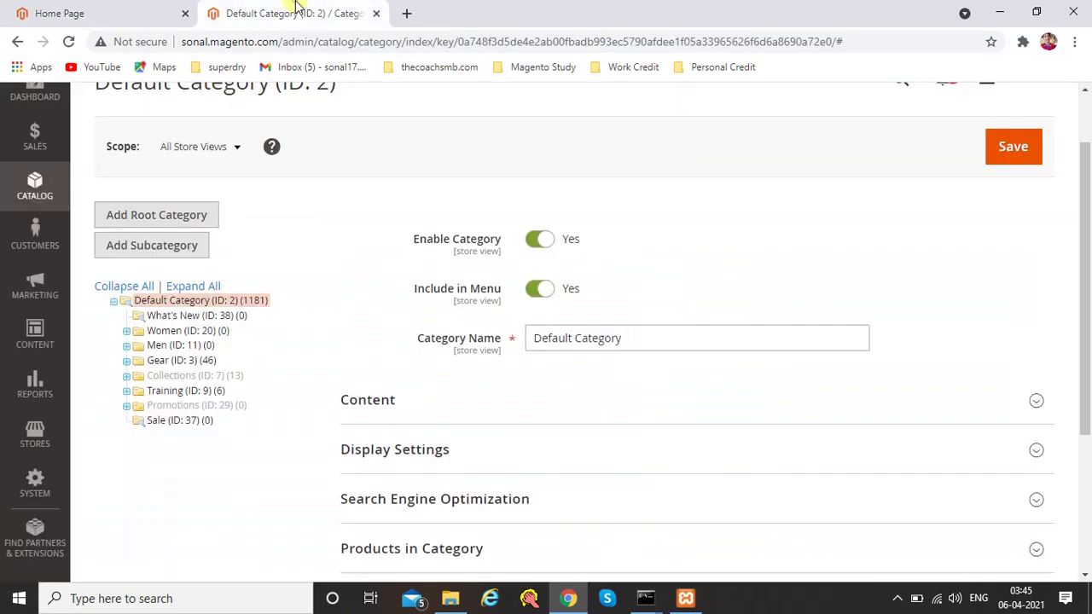
Inspect the Women and Tops subcategories in the tree, then restore Default Category to its first-level view
left_click(126, 331)
left_click(139, 345)
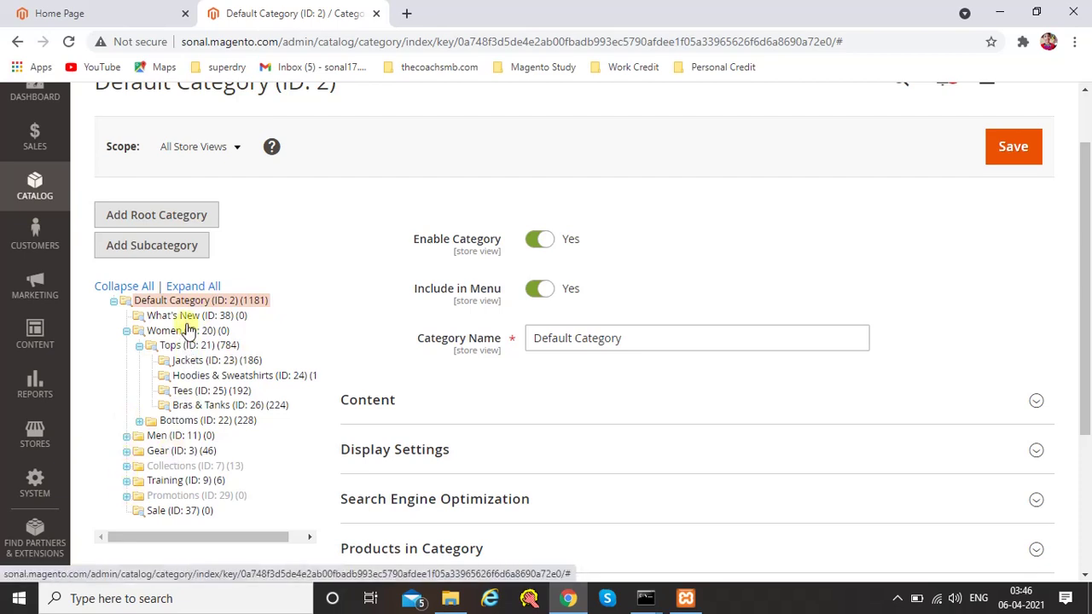
left_click(113, 301)
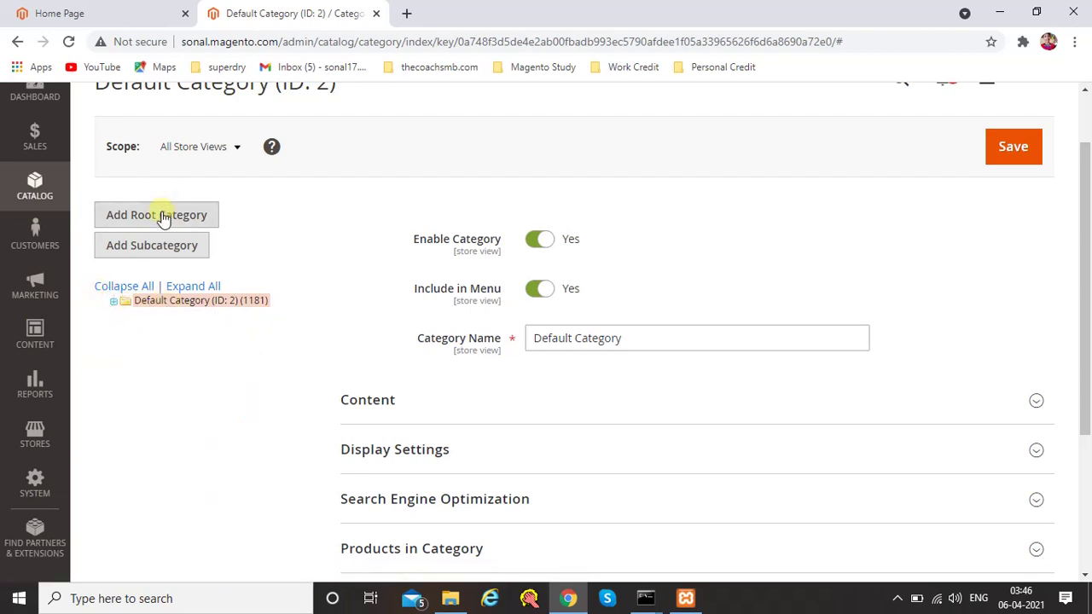
left_click(115, 302)
left_click(127, 331)
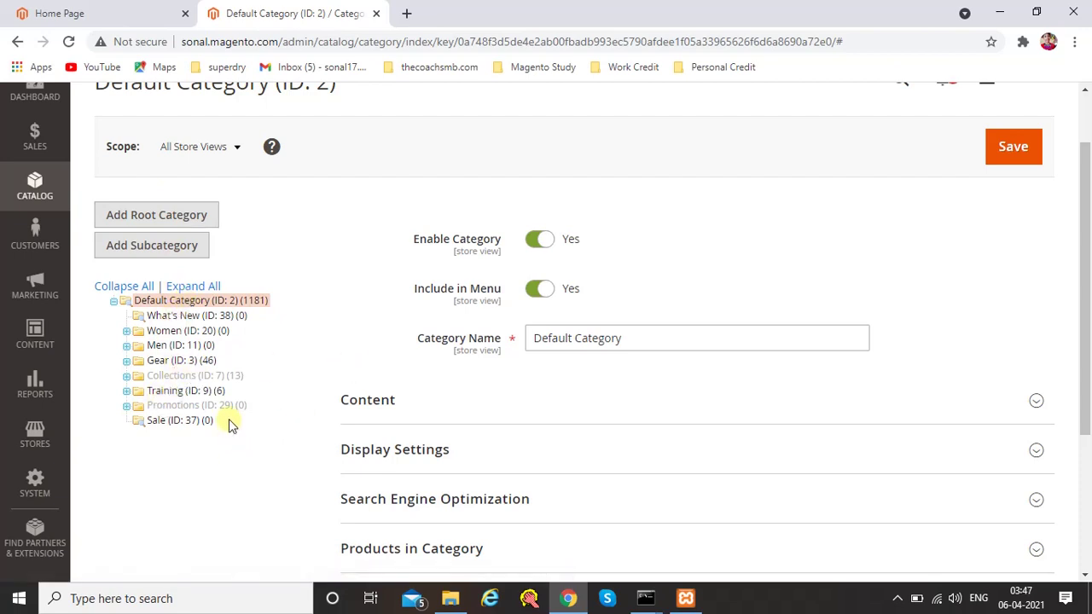
Check the storefront navigation once more and return to the Default Category page in the admin
left_click(98, 10)
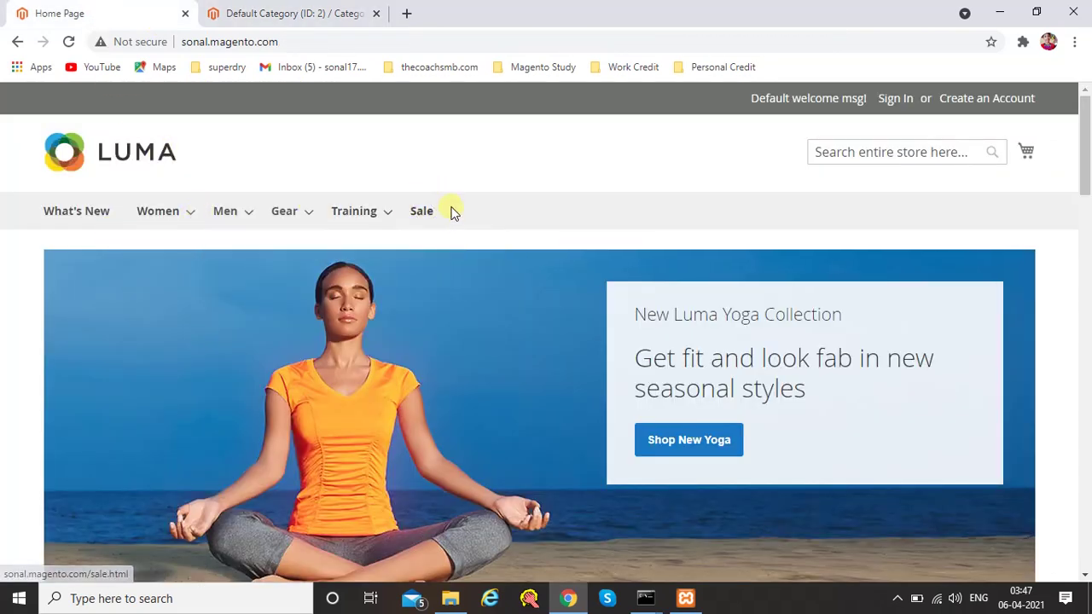
left_click(344, 15)
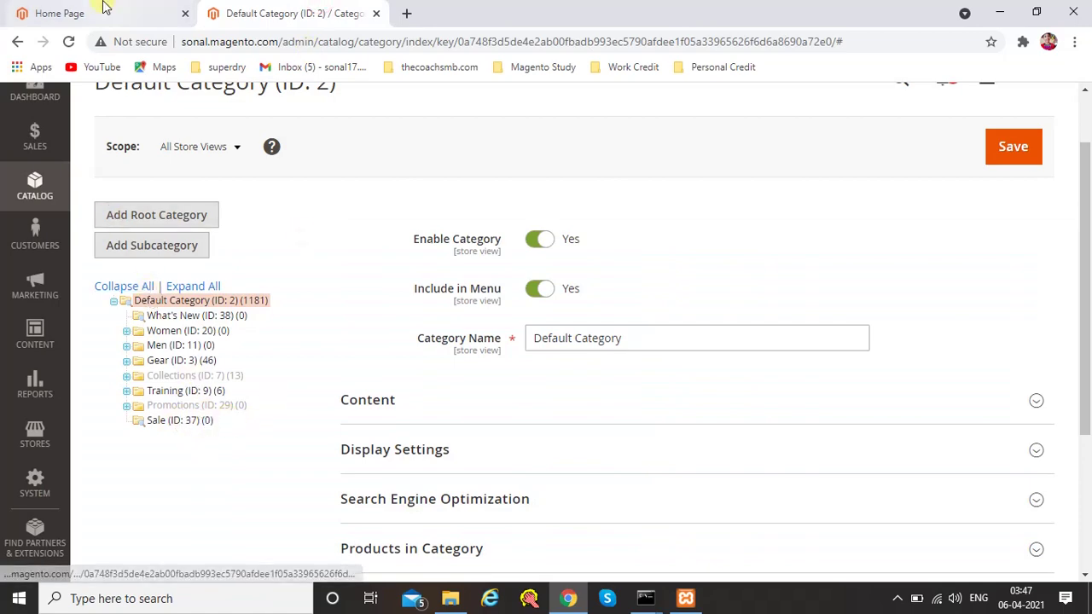
scroll(281, 469, "up", 2)
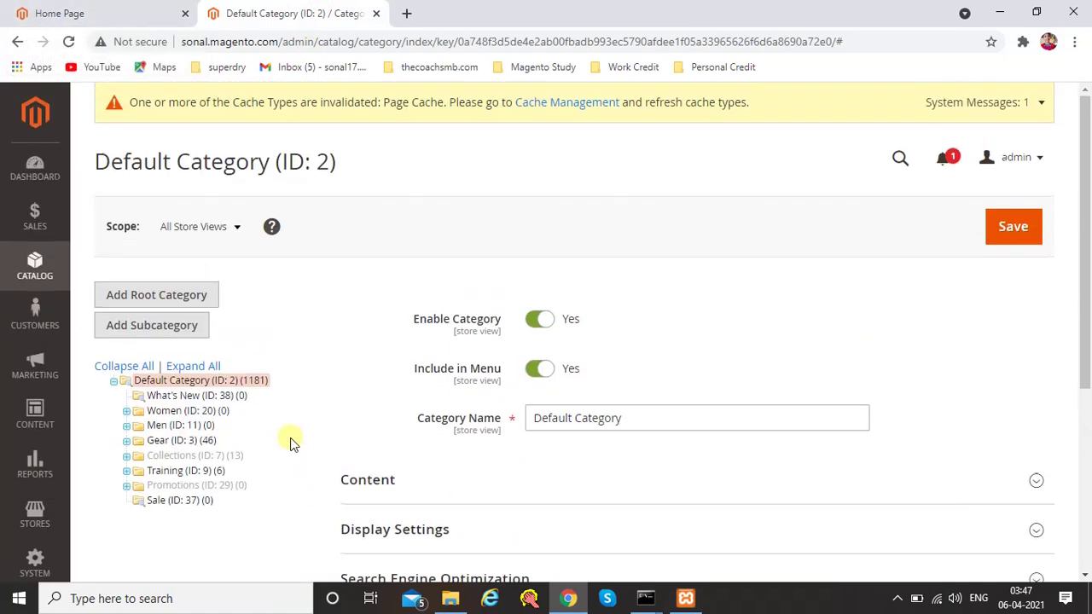
Review the first-level subcategories of Default Category and match them against the storefront's navigation menu
scroll(288, 436, "down", 3)
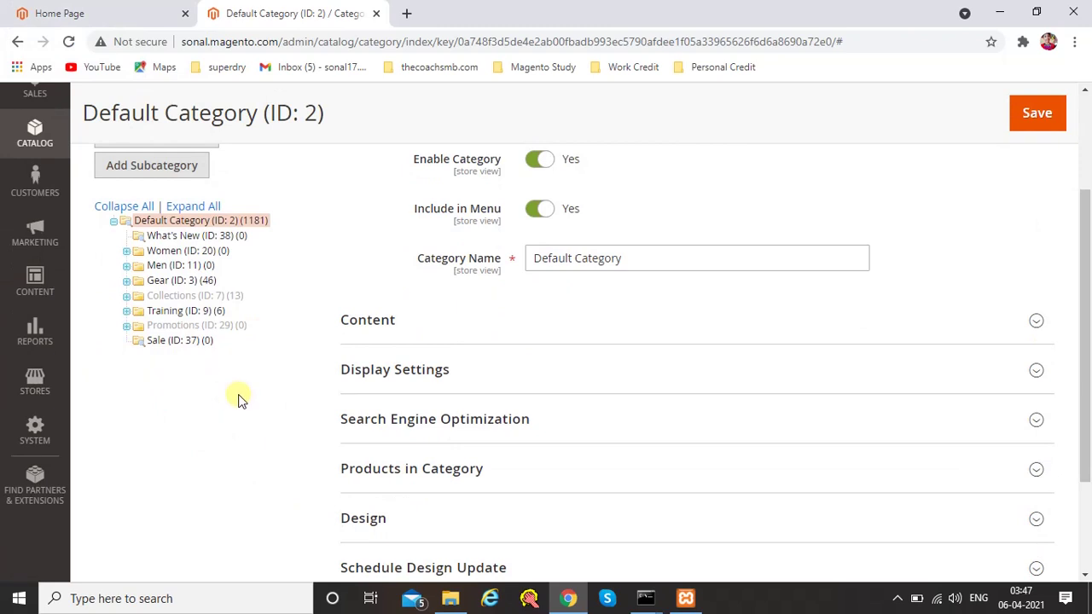
scroll(239, 399, "up", 3)
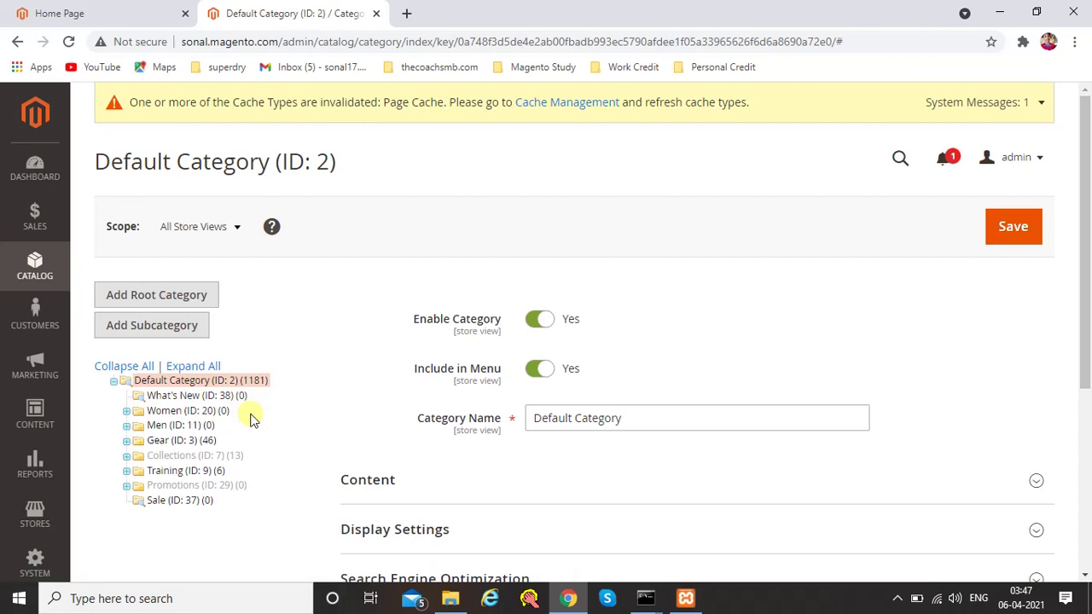
scroll(251, 418, "down", 1)
left_click(133, 9)
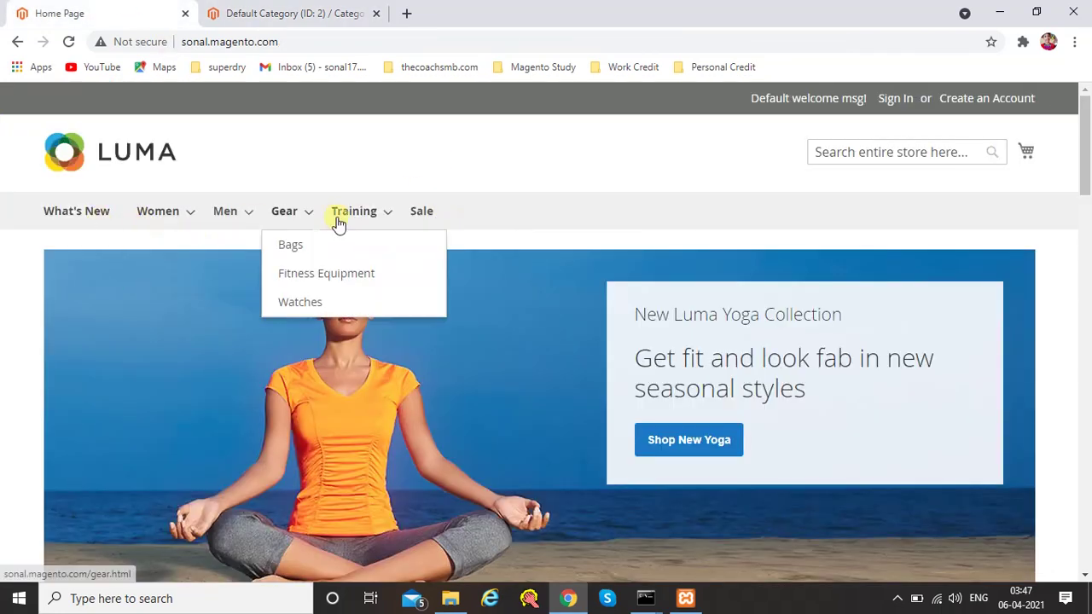
left_click(298, 9)
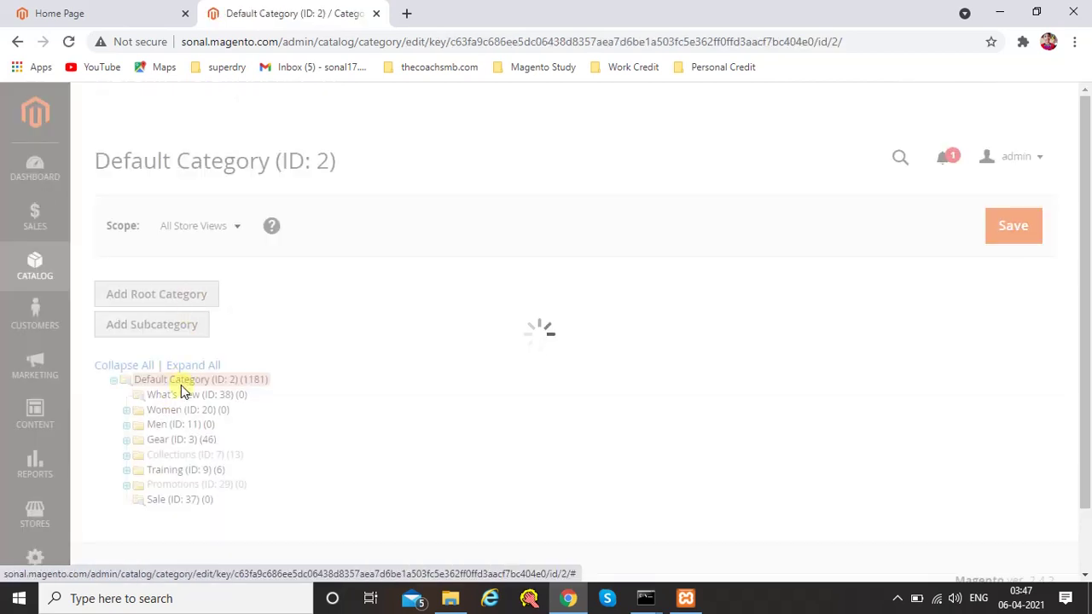
Start a new subcategory under Default Category and name it Offer
left_click_drag(92, 163, 273, 151)
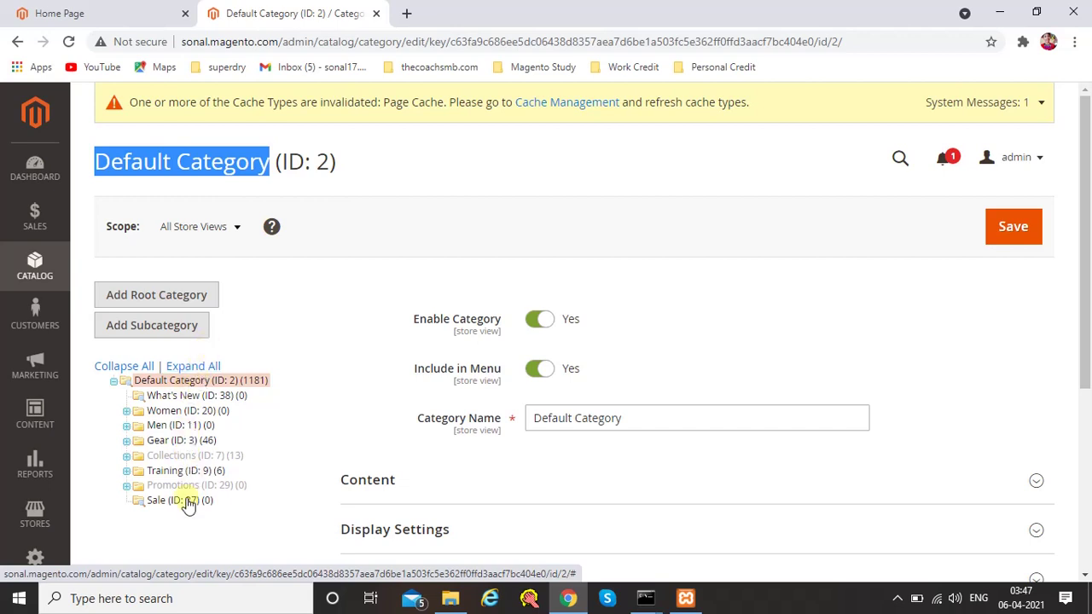
left_click(150, 329)
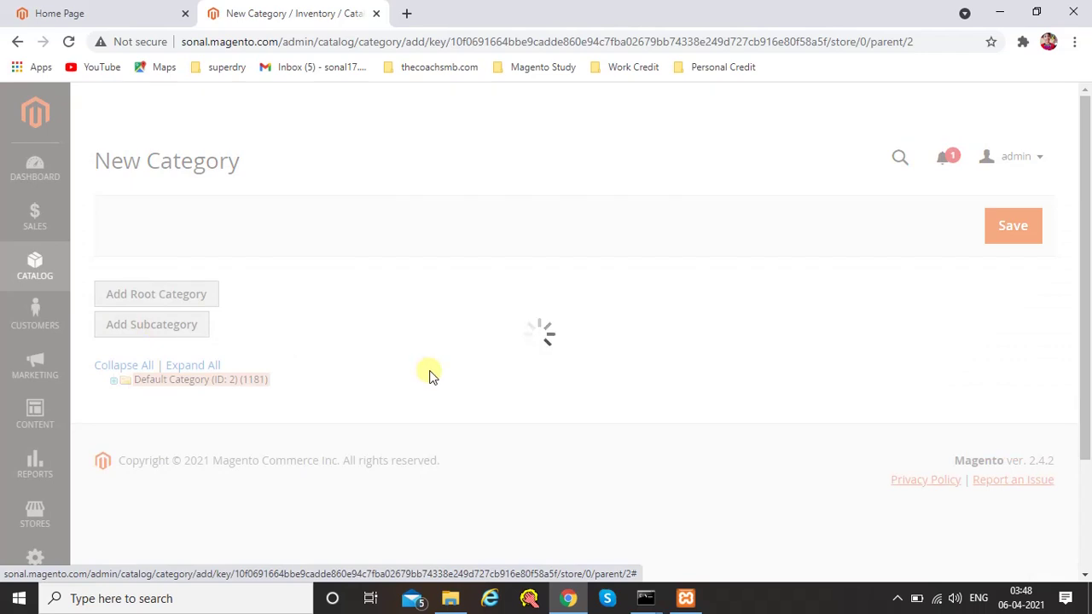
scroll(453, 366, "down", 1)
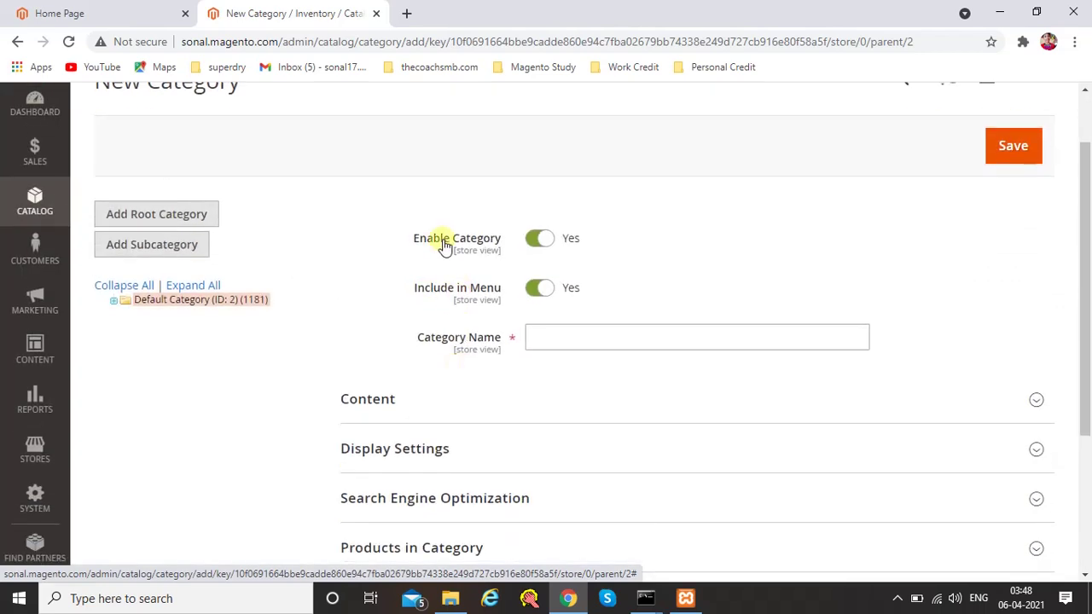
scroll(465, 473, "down", 3)
scroll(469, 476, "up", 3)
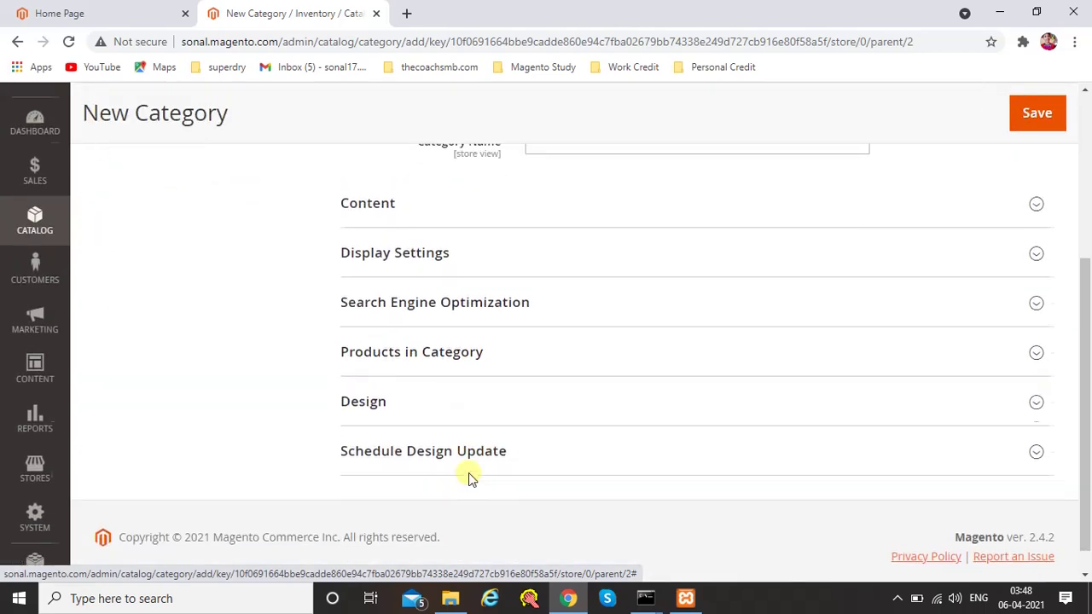
scroll(470, 464, "down", 3)
scroll(470, 463, "up", 3)
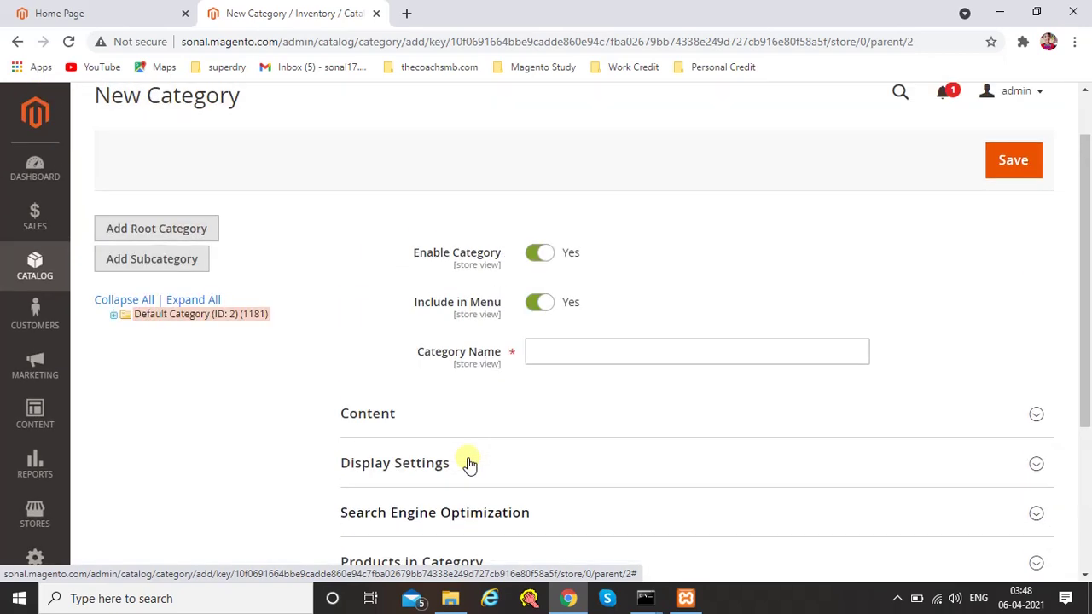
scroll(470, 463, "up", 2)
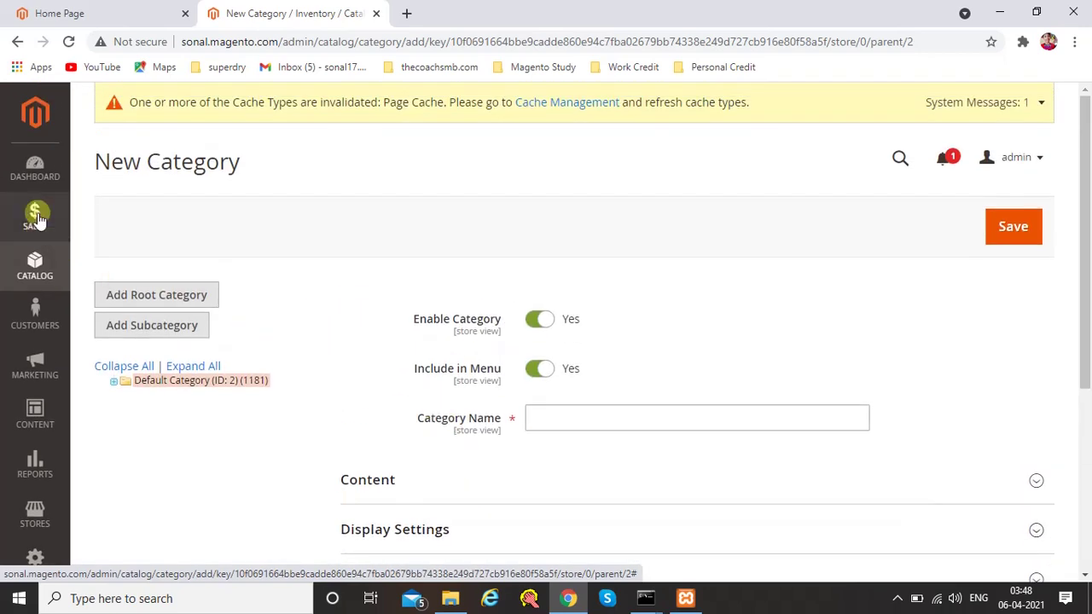
left_click(597, 419)
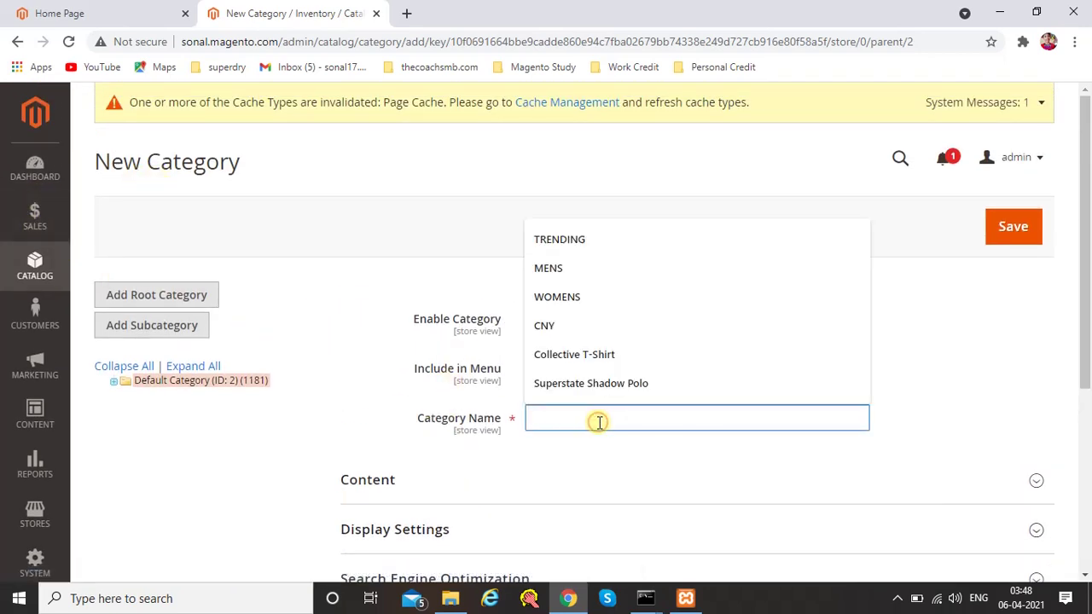
type("Offer")
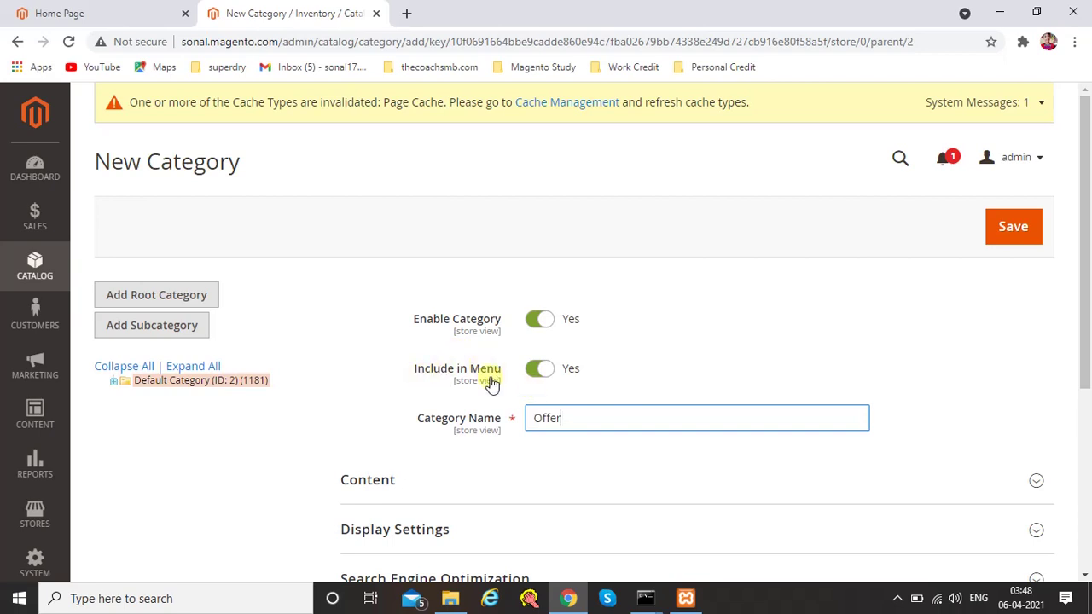
Examine the storefront's existing navigation entries and dropdowns against the unsaved Offer category's settings in the admin
left_click(150, 12)
mouse_move(156, 211)
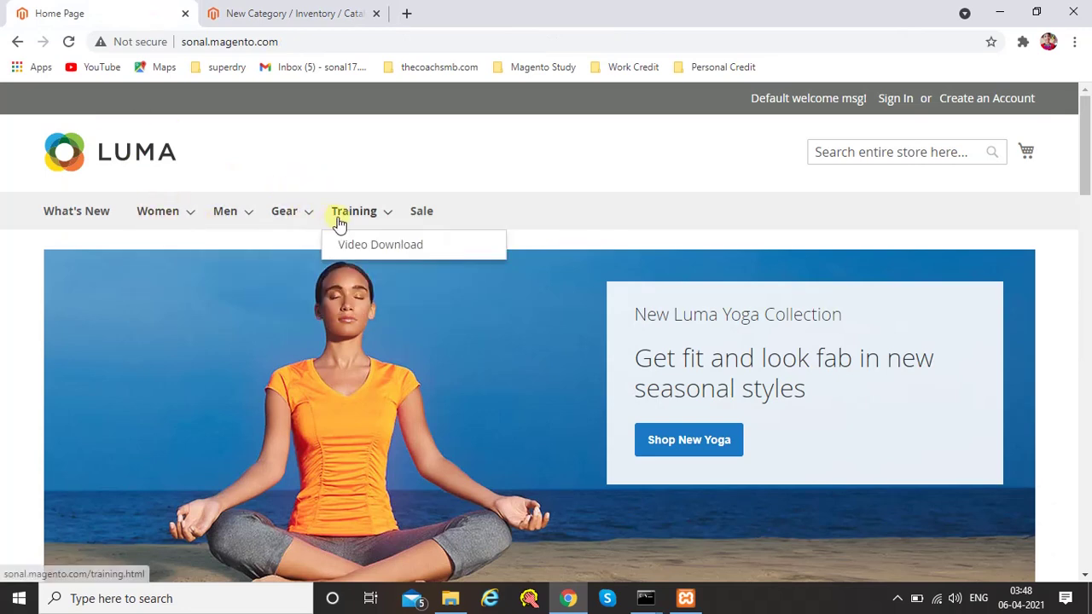
left_click(287, 11)
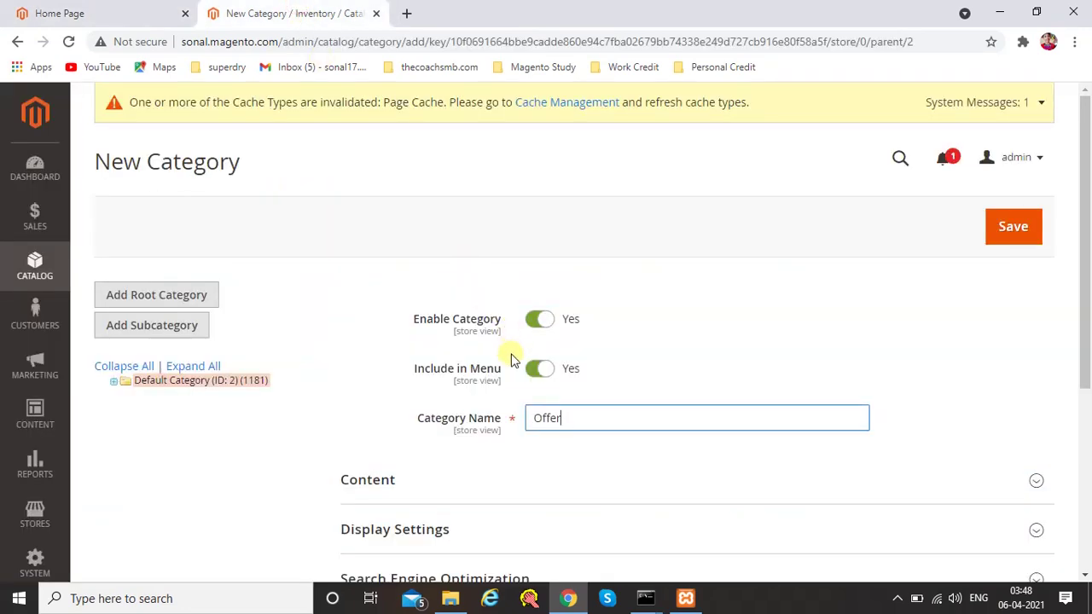
left_click(111, 9)
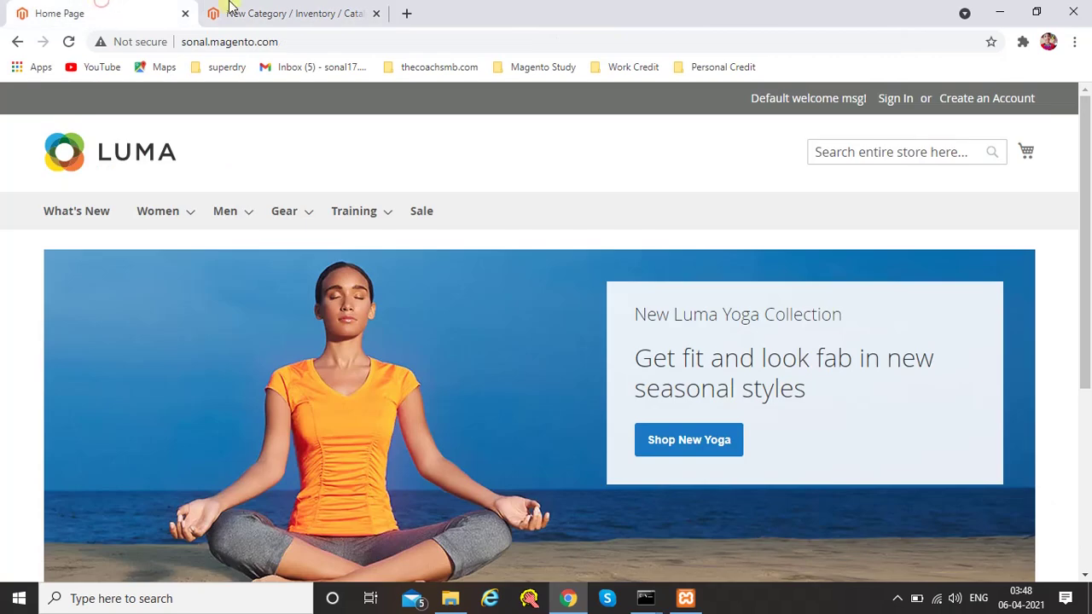
left_click(316, 8)
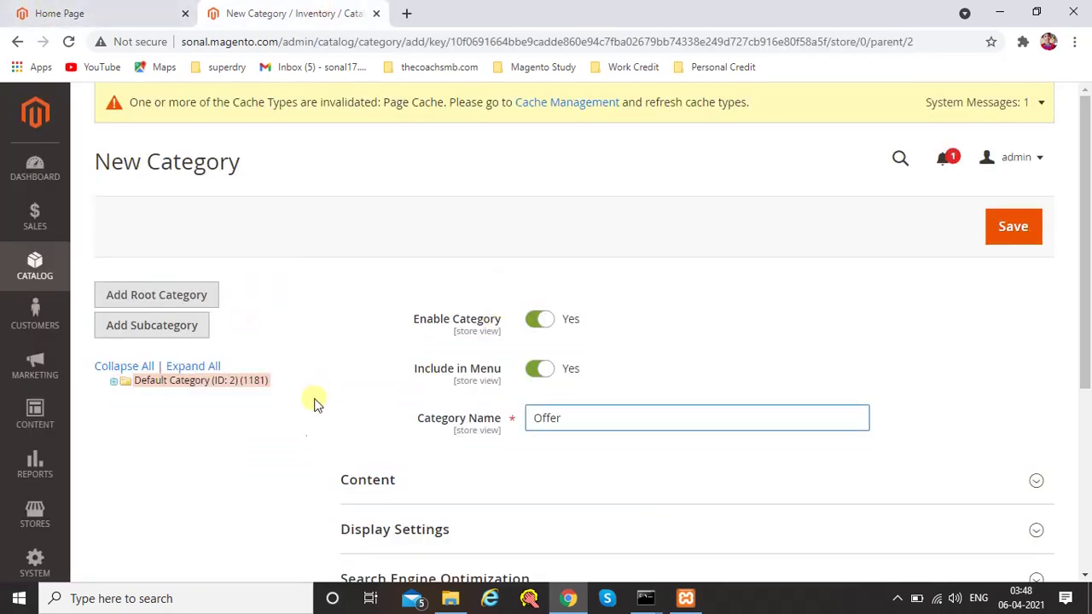
scroll(450, 483, "down", 1)
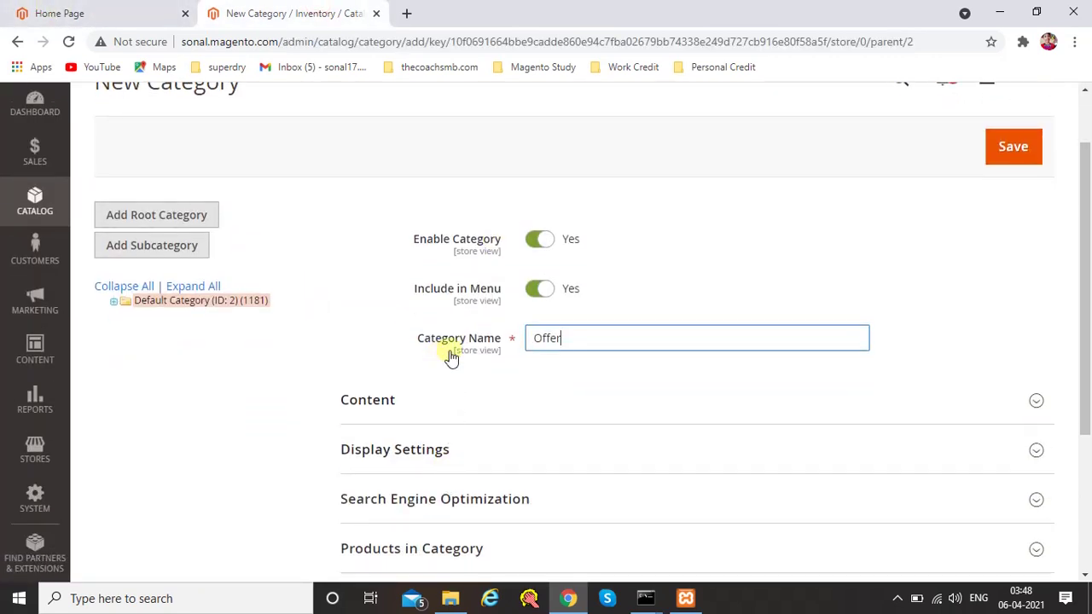
left_click(53, 11)
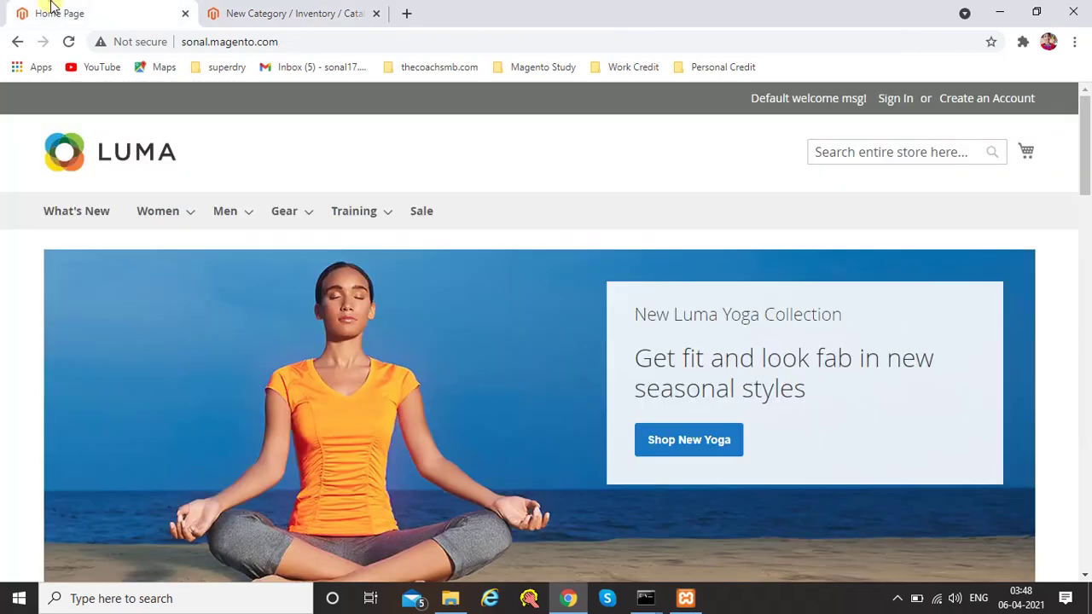
left_click(334, 12)
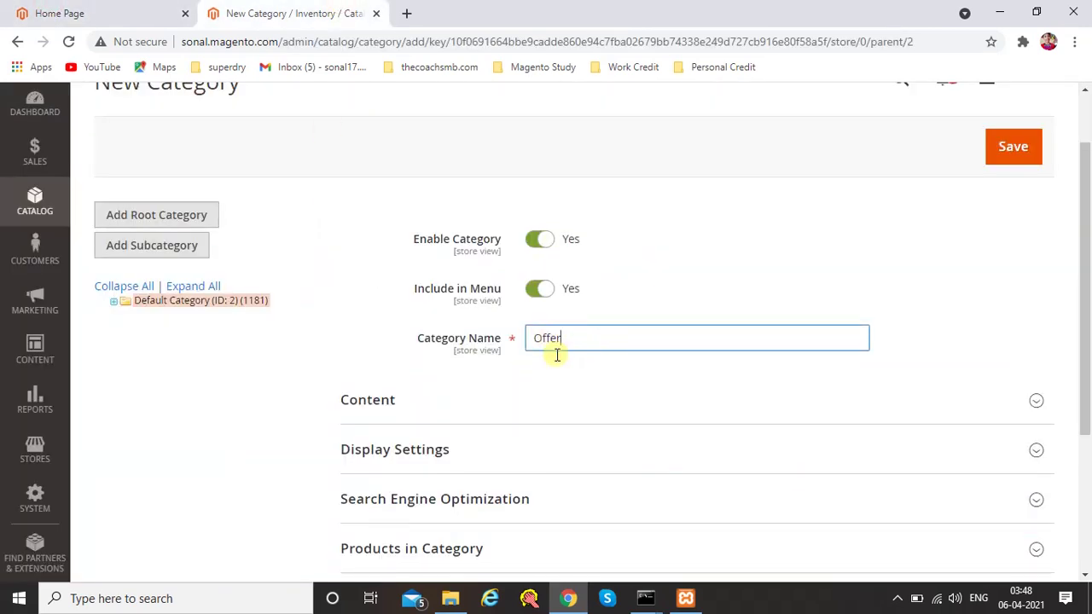
Save the Offer category with Enable Category and Include in Menu set to Yes, and view it in the category tree
scroll(555, 355, "down", 1)
scroll(1053, 292, "up", 2)
left_click(1017, 228)
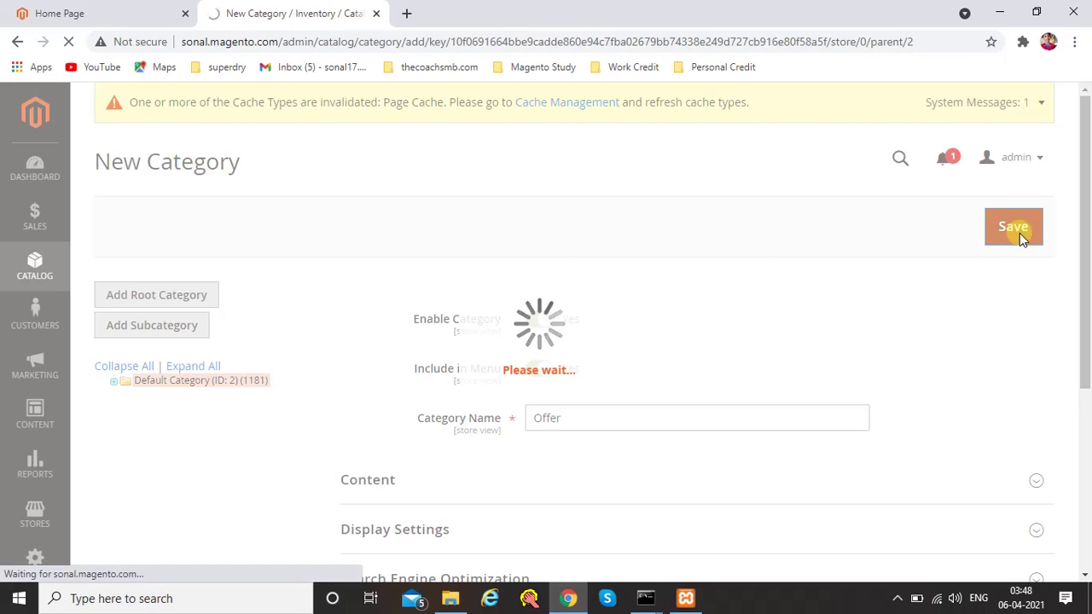
scroll(312, 259, "down", 2)
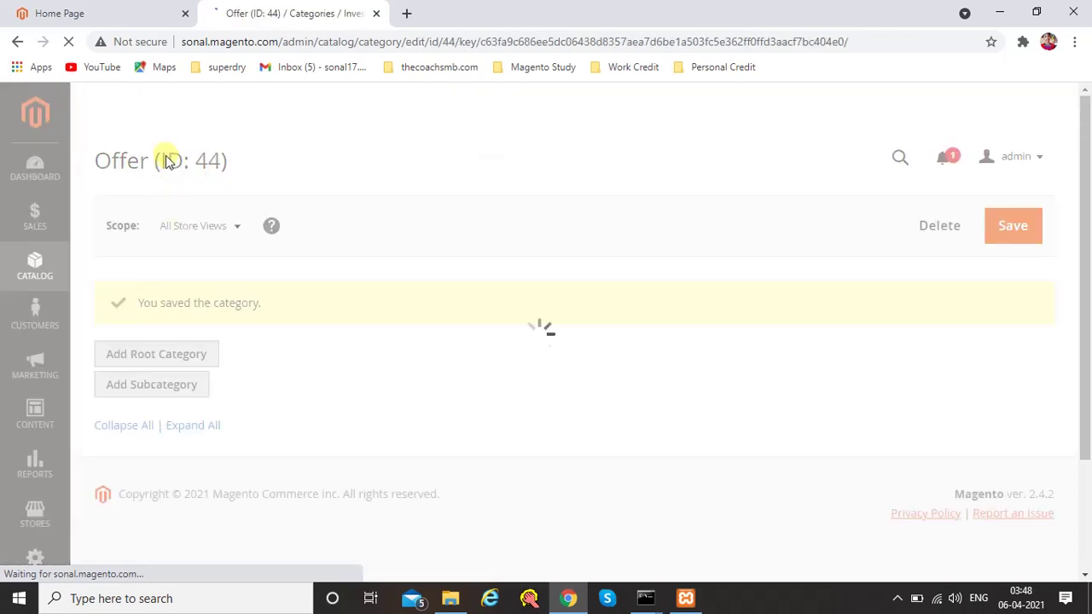
scroll(203, 410, "down", 2)
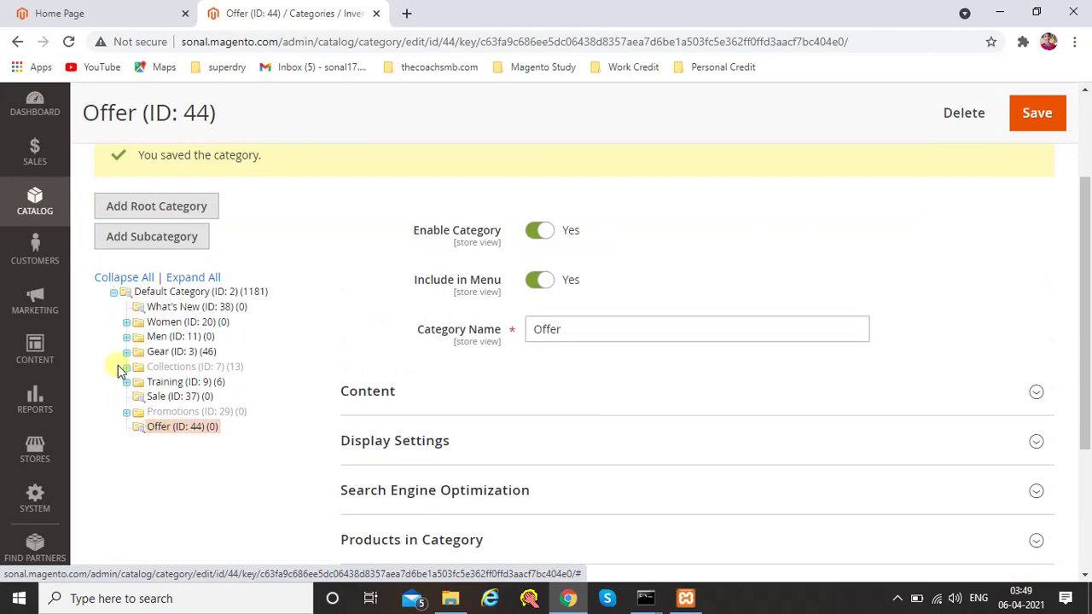
Refresh the storefront home page and compare its navigation menu with the admin category tree, checking for the Offer entry
left_click(122, 10)
left_click(127, 172)
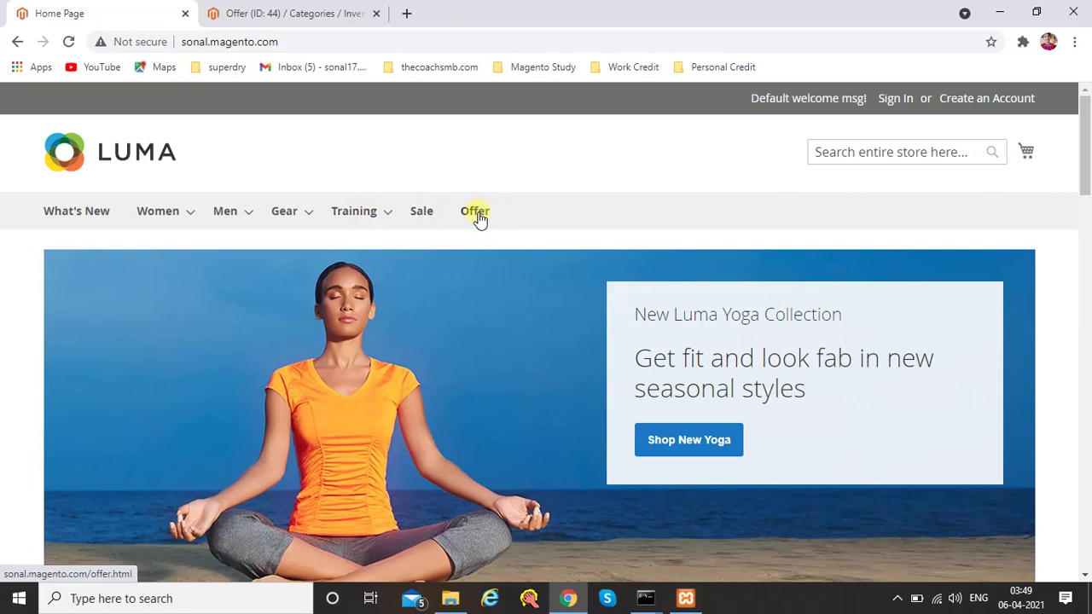
left_click(292, 10)
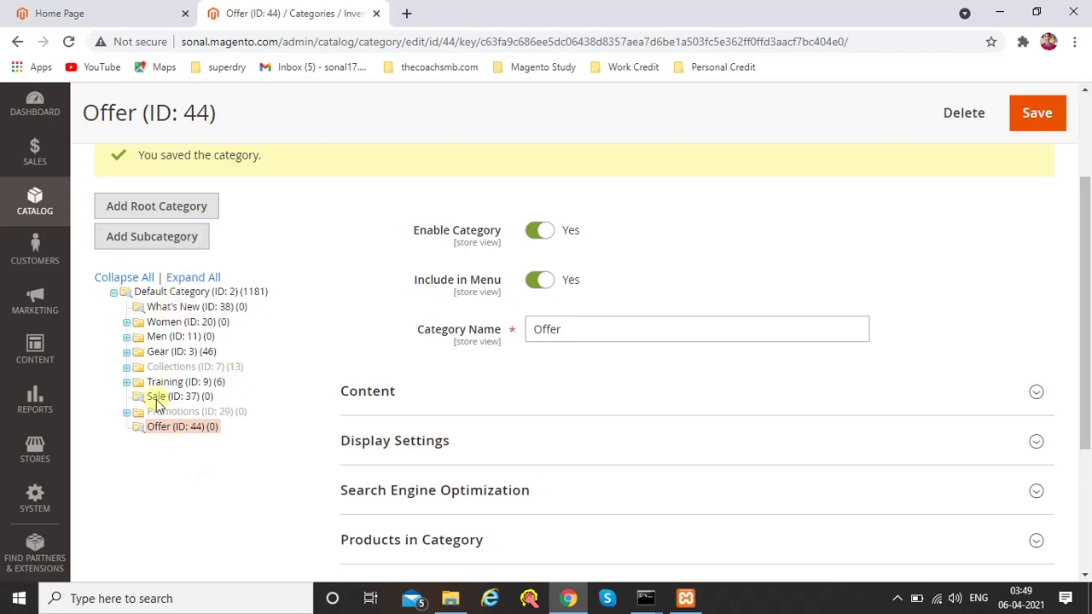
left_click(147, 10)
mouse_move(362, 212)
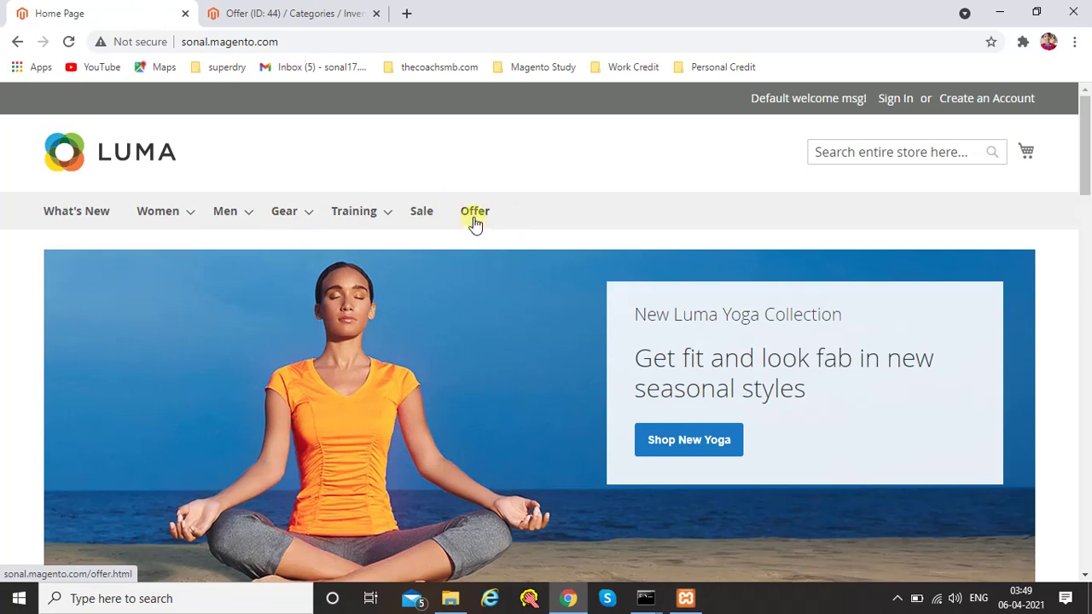
left_click(247, 10)
Create a subcategory named MENS under the Offer category and save it
scroll(170, 370, "down", 1)
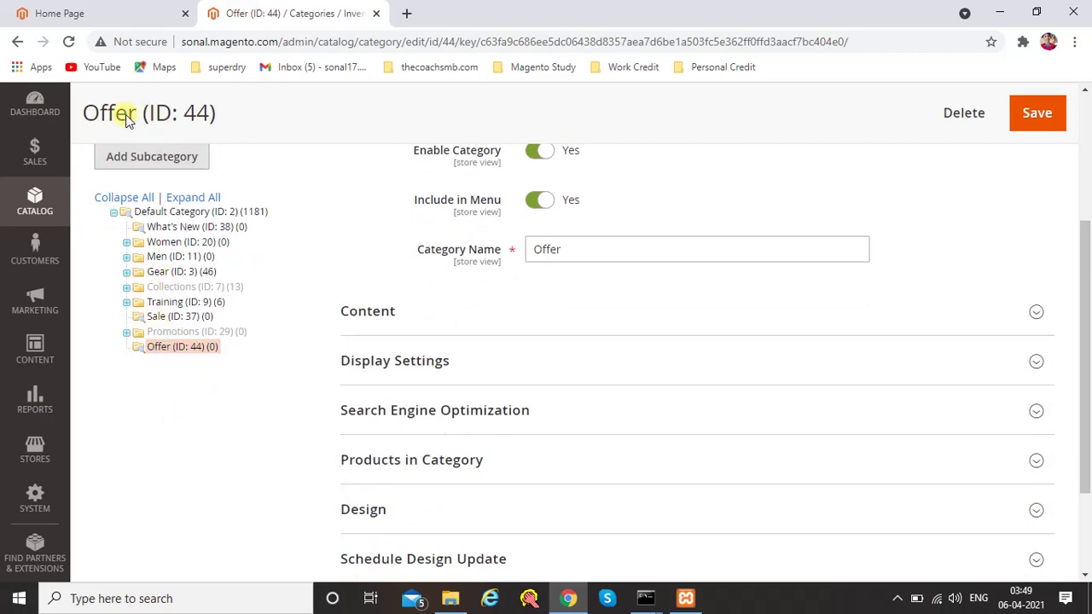
scroll(191, 302, "up", 1)
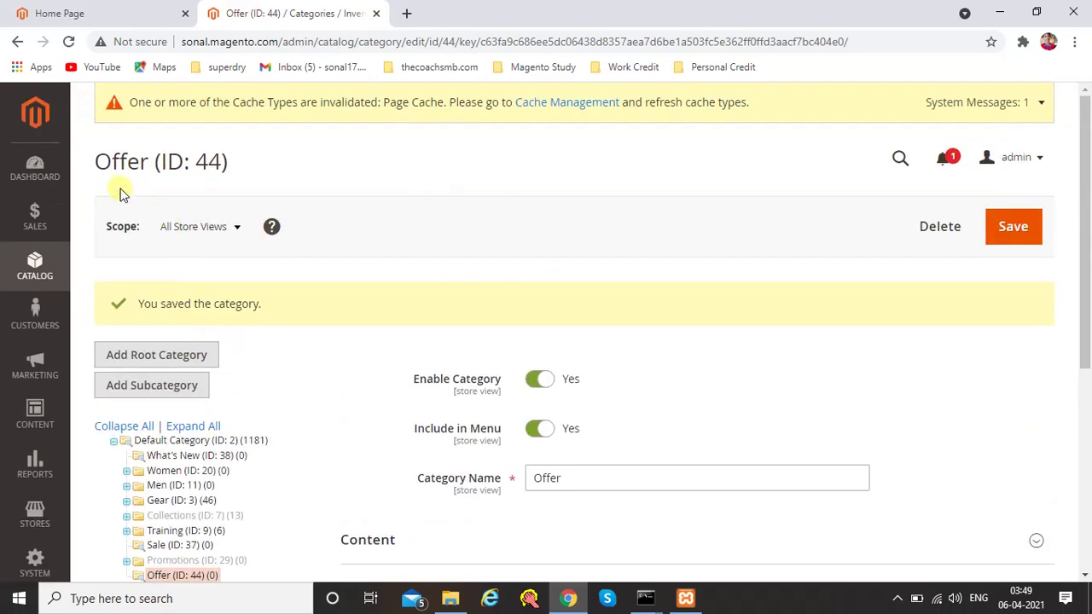
scroll(102, 176, "down", 1)
scroll(171, 273, "up", 3)
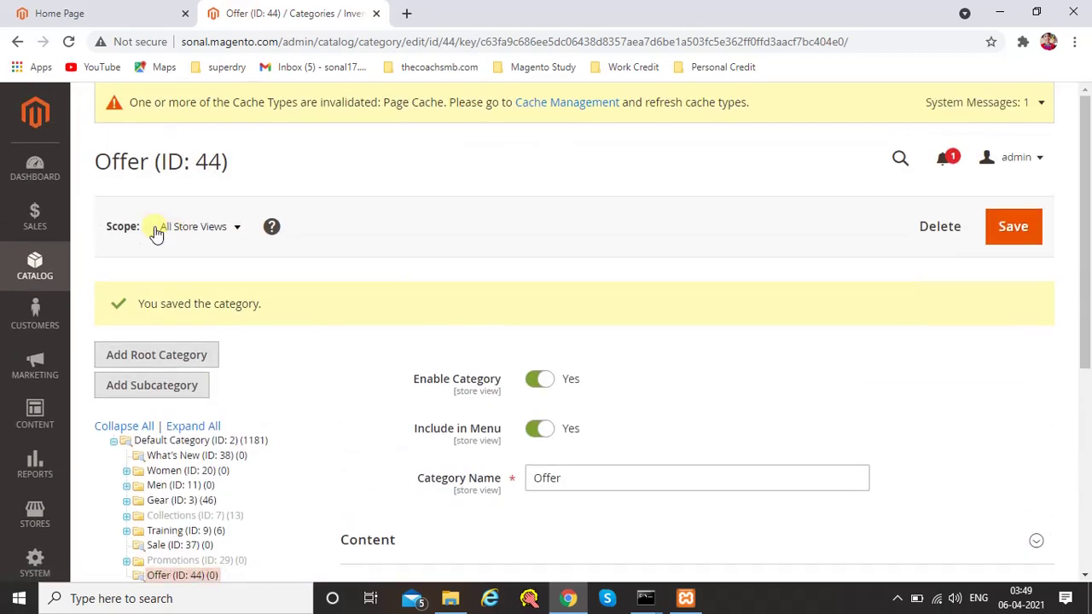
scroll(164, 387, "down", 1)
scroll(164, 386, "down", 2)
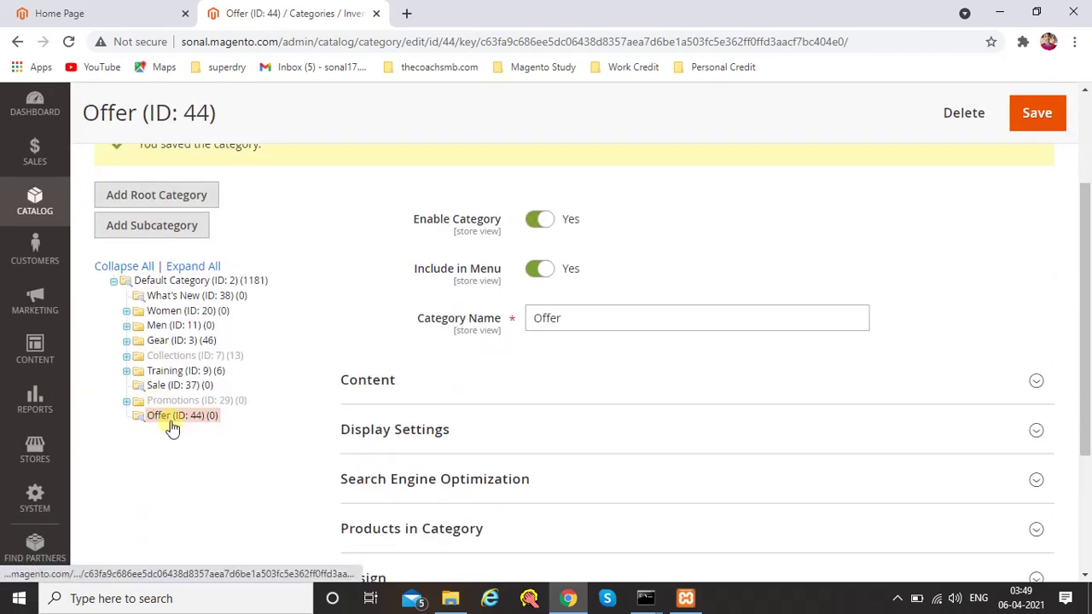
left_click(175, 234)
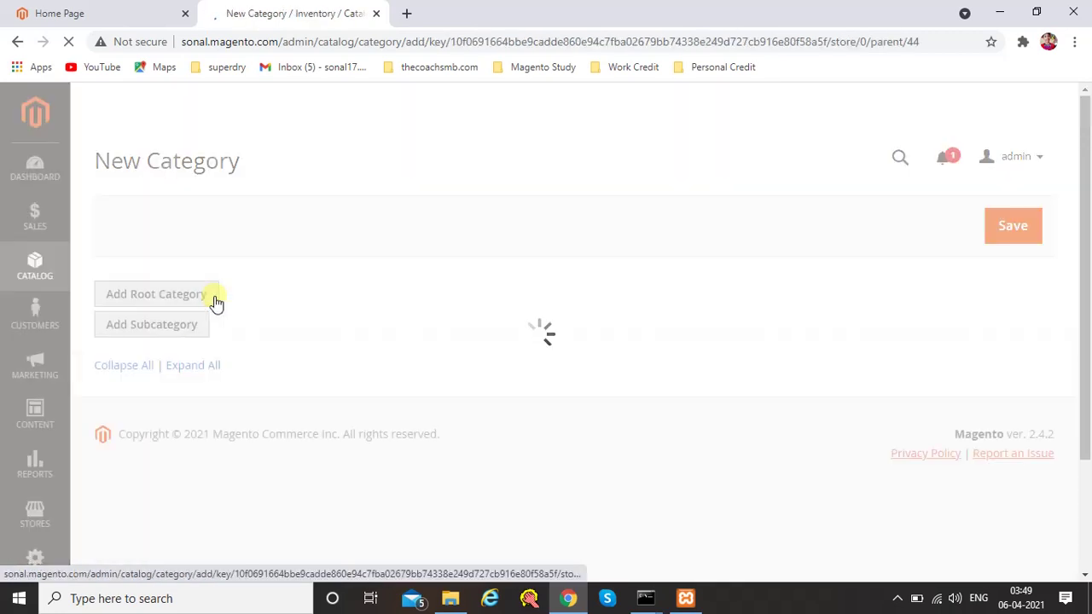
scroll(214, 305, "down", 1)
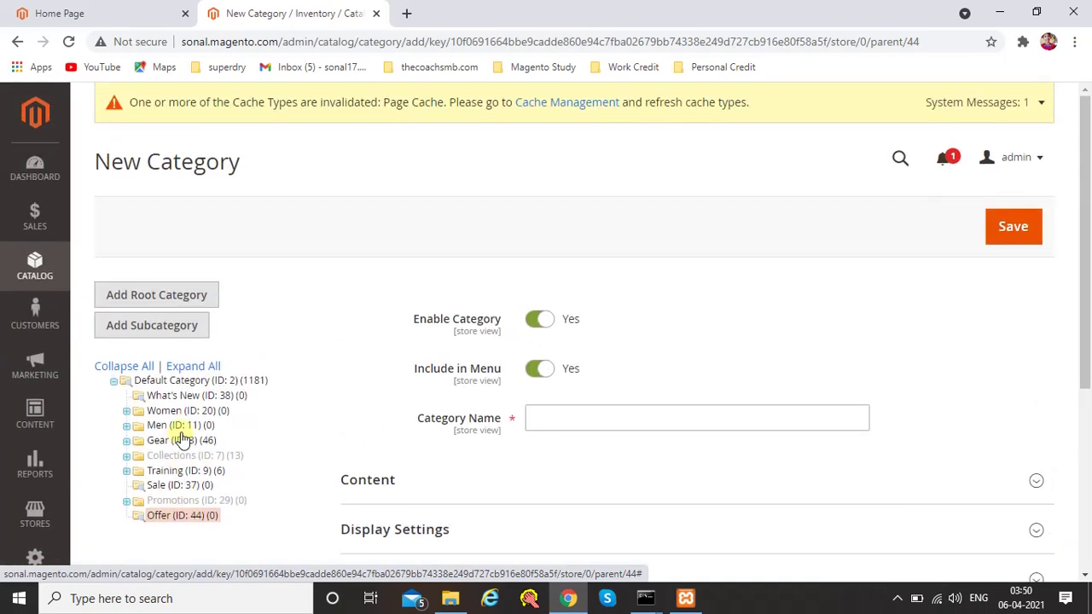
left_click(544, 332)
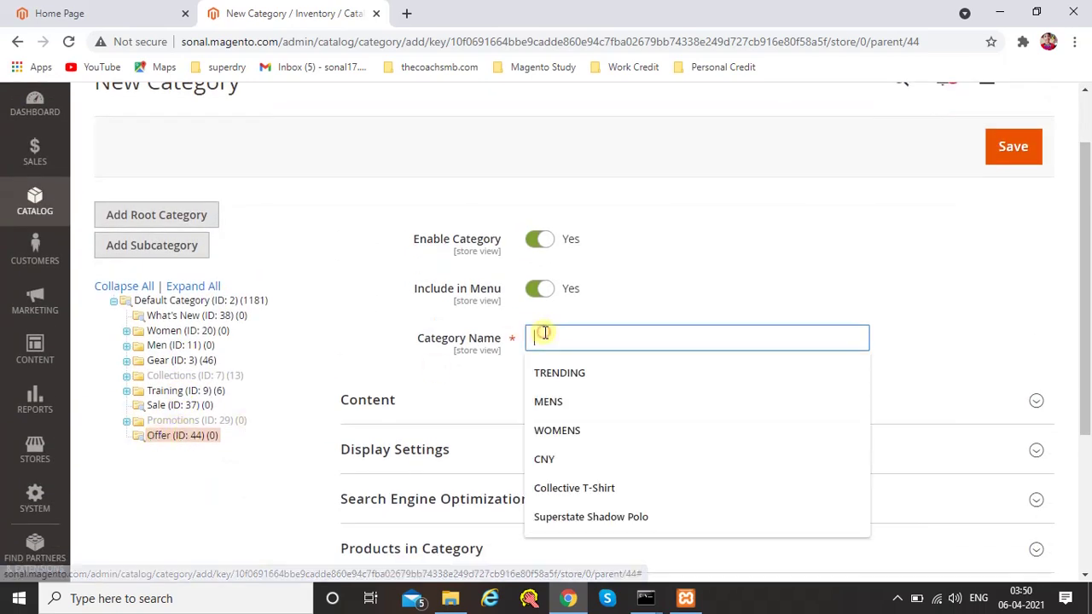
key("Down")
key("Down")
key("Return")
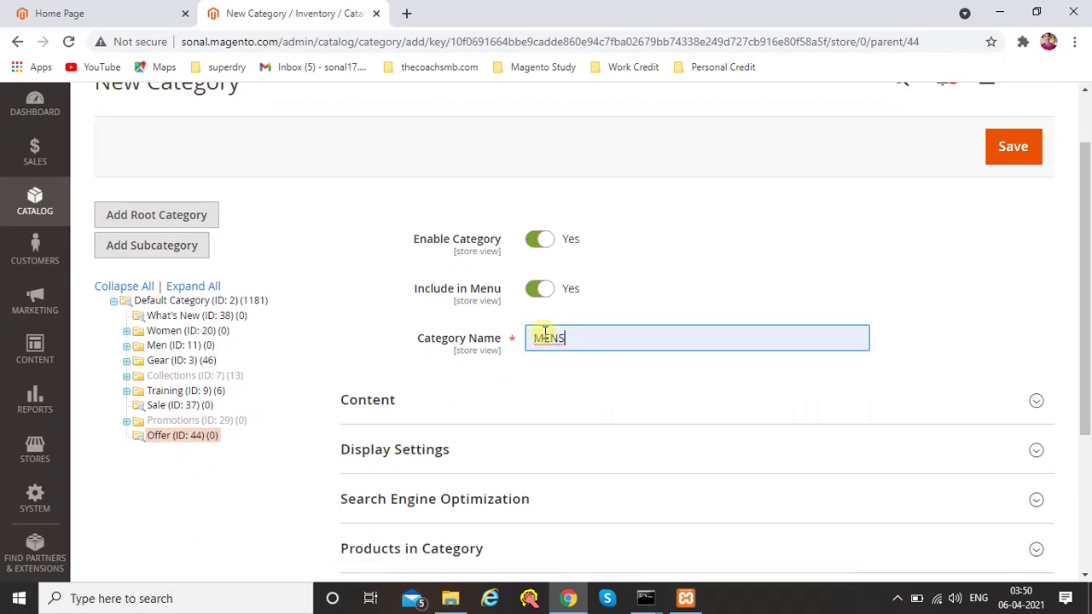
left_click(1039, 149)
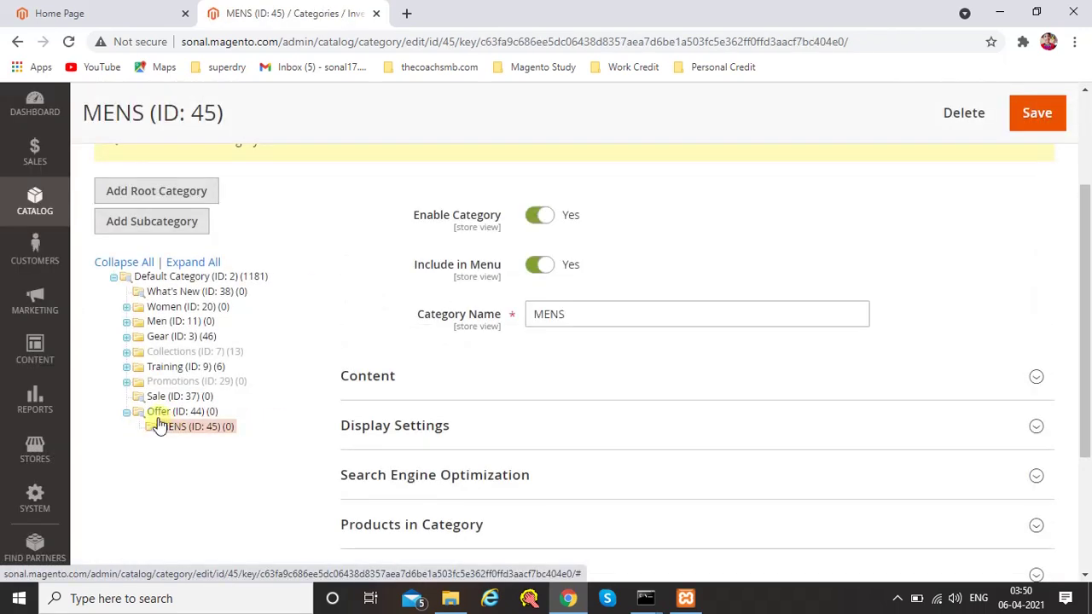
Refresh the storefront home page and check the Offer menu's dropdown for the MENS subcategory
left_click(97, 10)
key("F5")
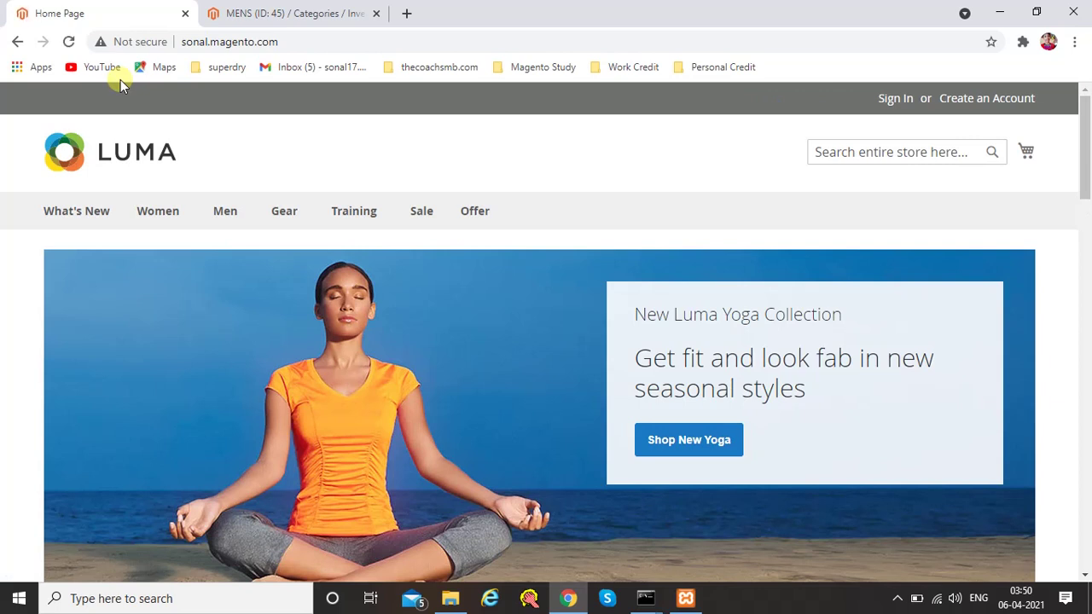
mouse_move(486, 222)
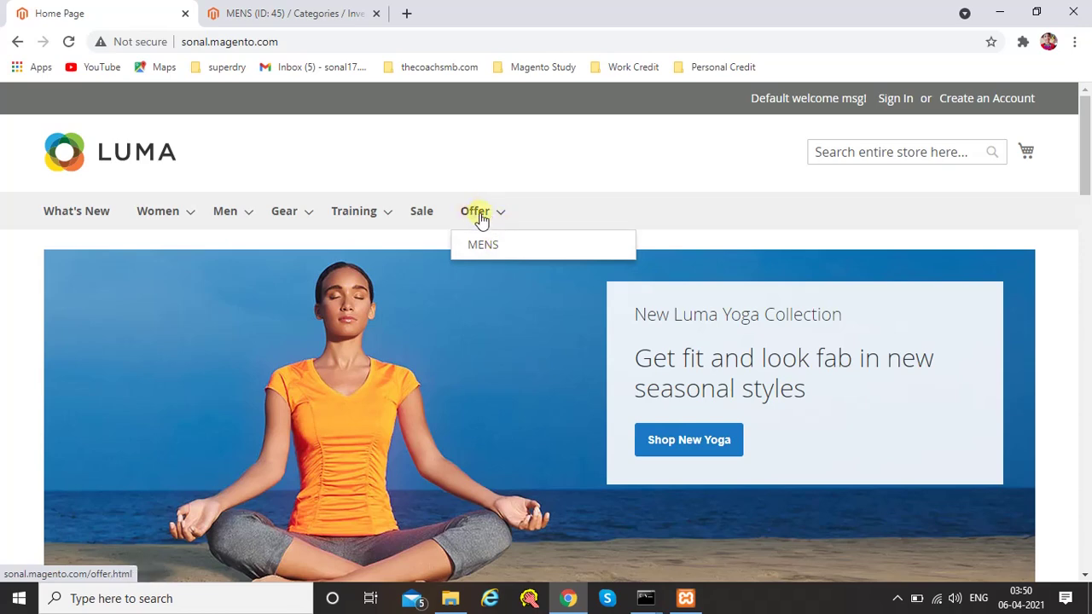
Move the MENS subcategory from Offer to Sale in the admin category tree, accept the move, and save the category
left_click(280, 13)
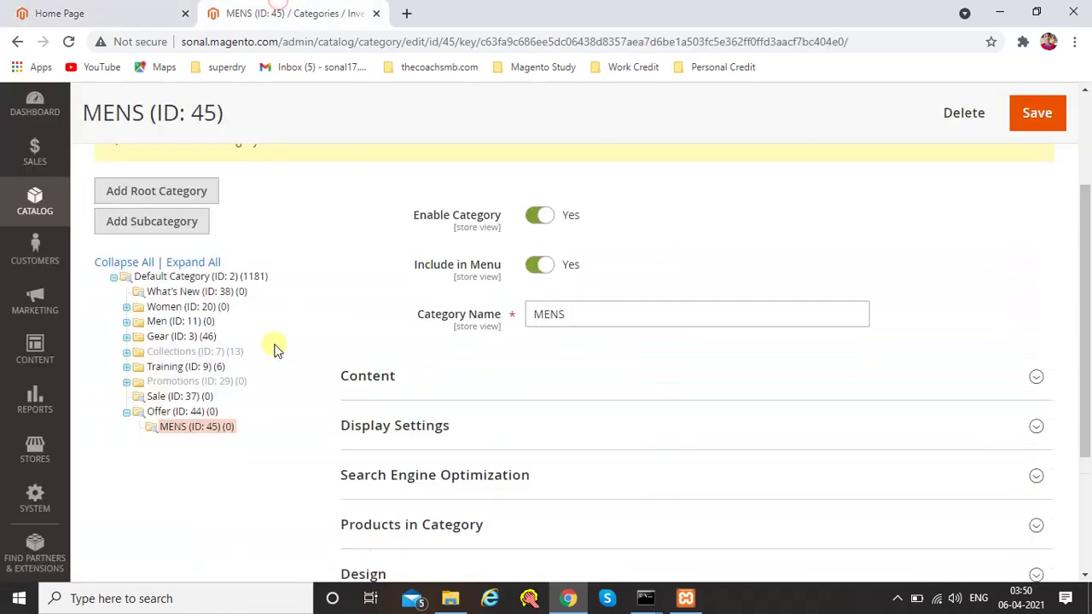
scroll(275, 348, "down", 2)
scroll(181, 318, "up", 1)
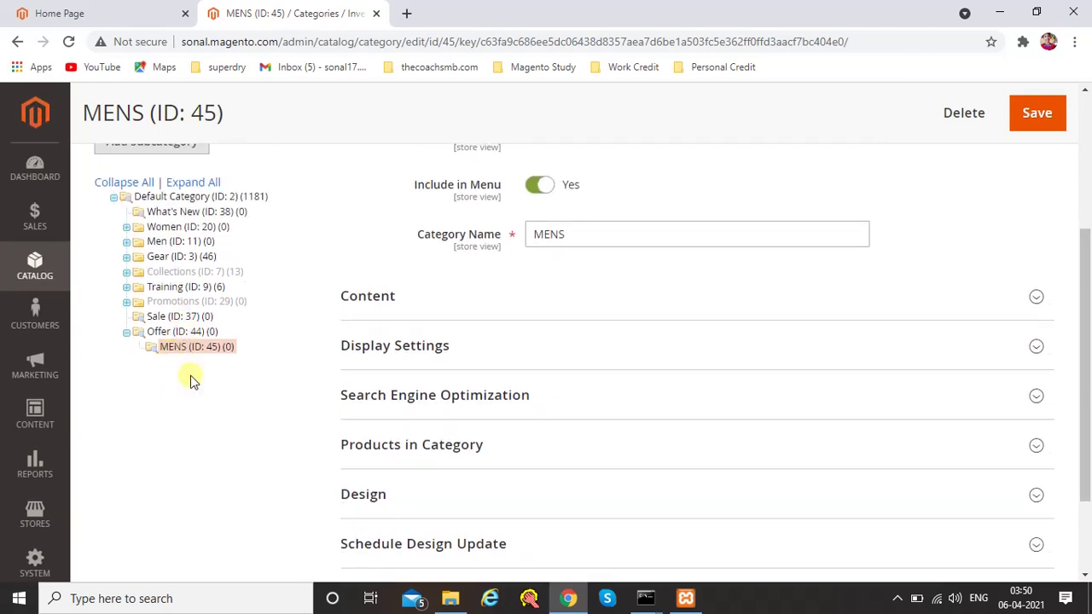
scroll(192, 397, "up", 1)
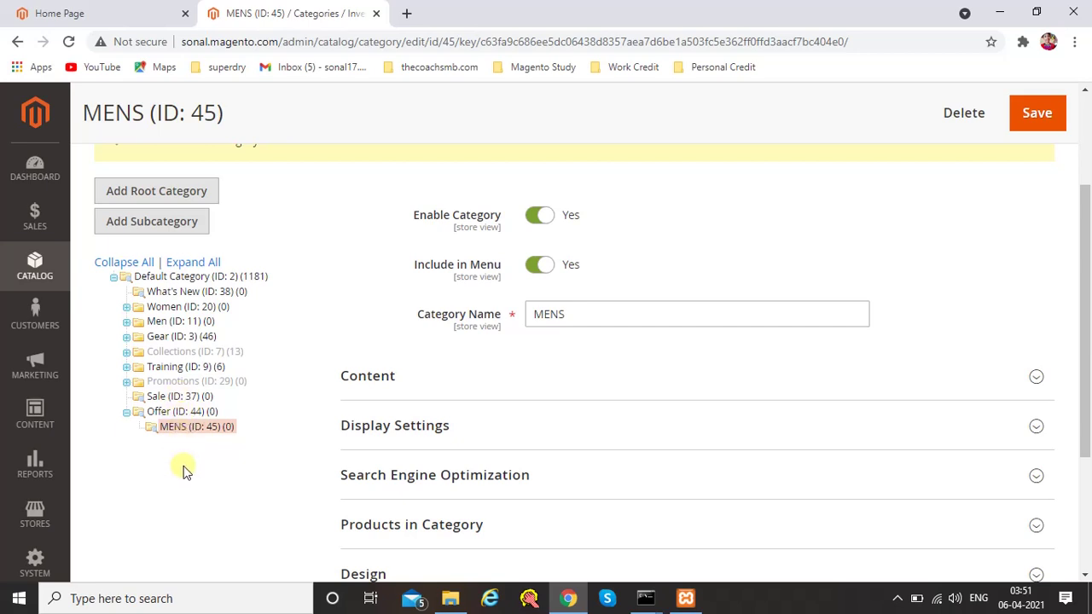
left_click_drag(177, 435, 175, 435)
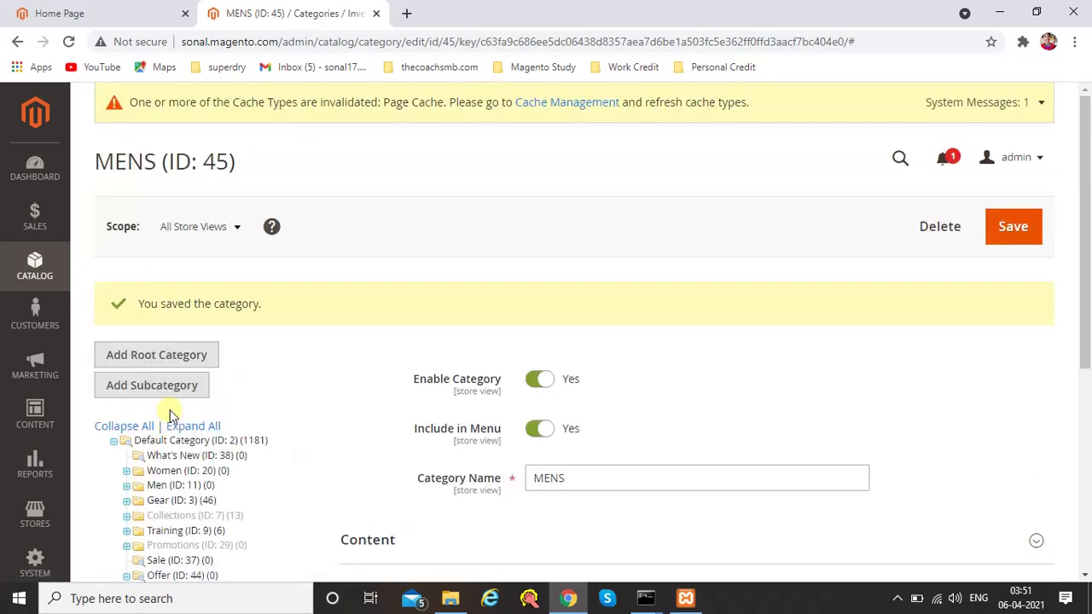
scroll(170, 416, "down", 3)
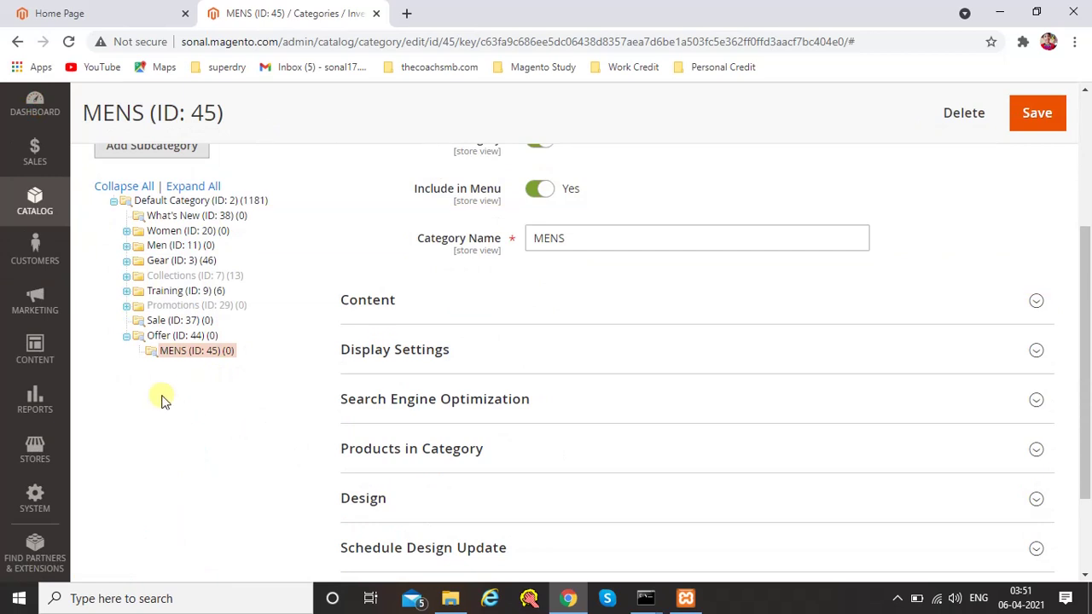
left_click_drag(171, 360, 173, 329)
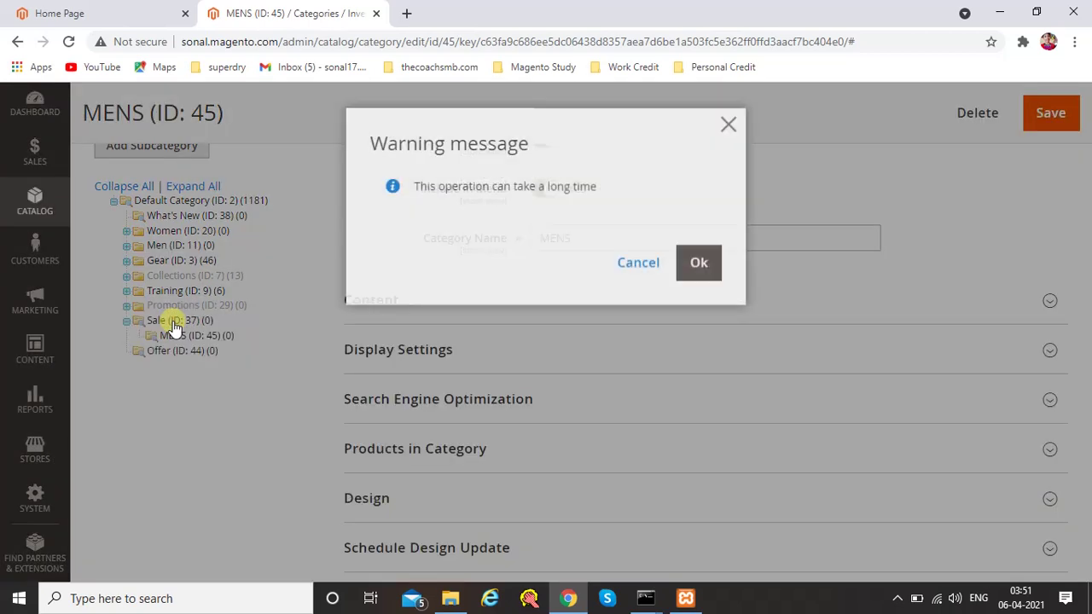
left_click(698, 280)
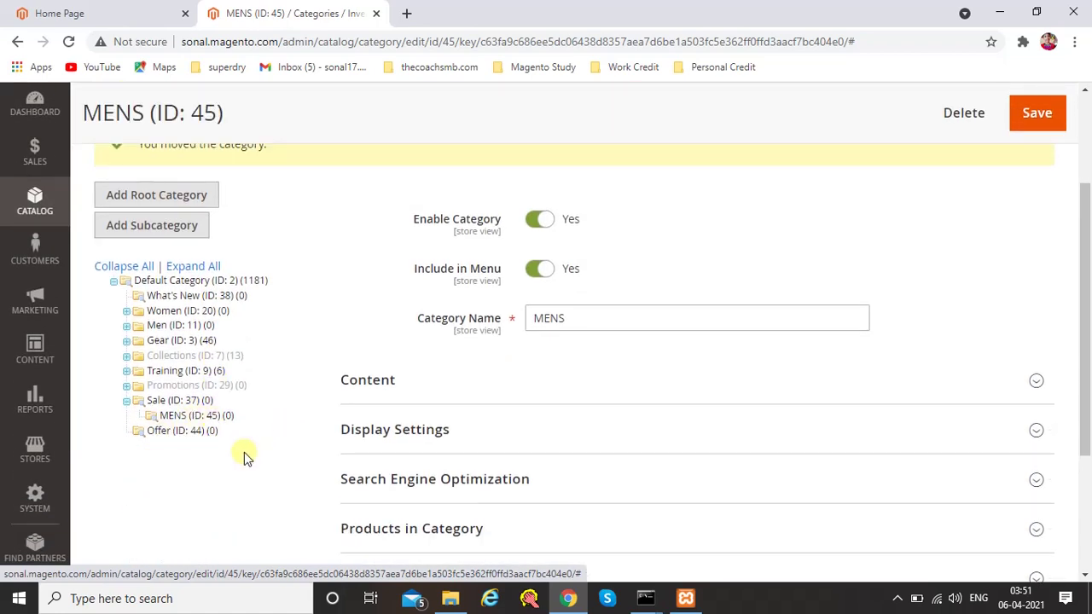
scroll(453, 380, "up", 2)
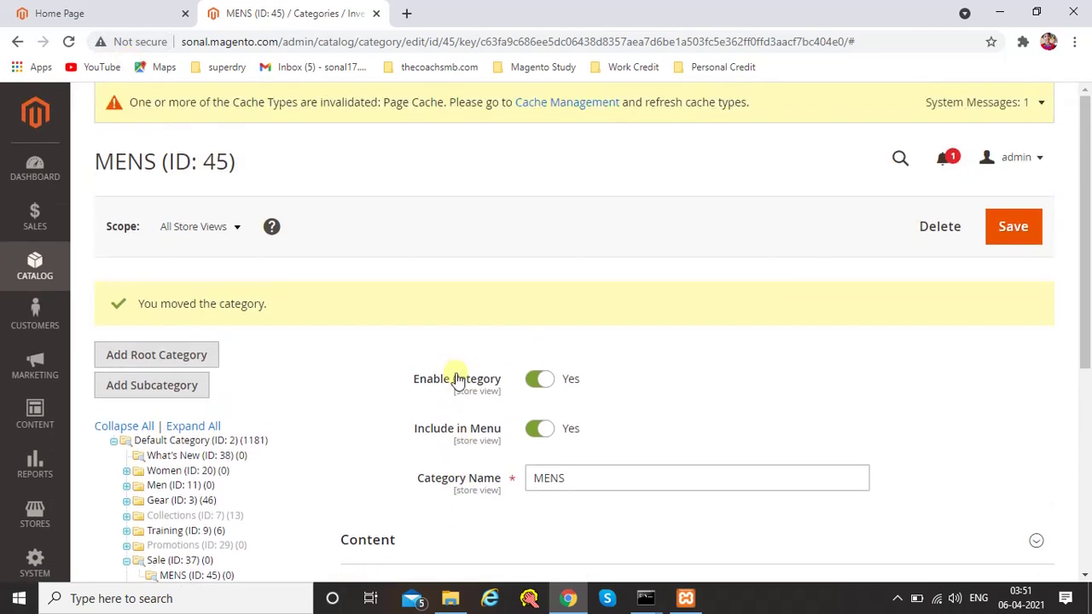
left_click(1012, 229)
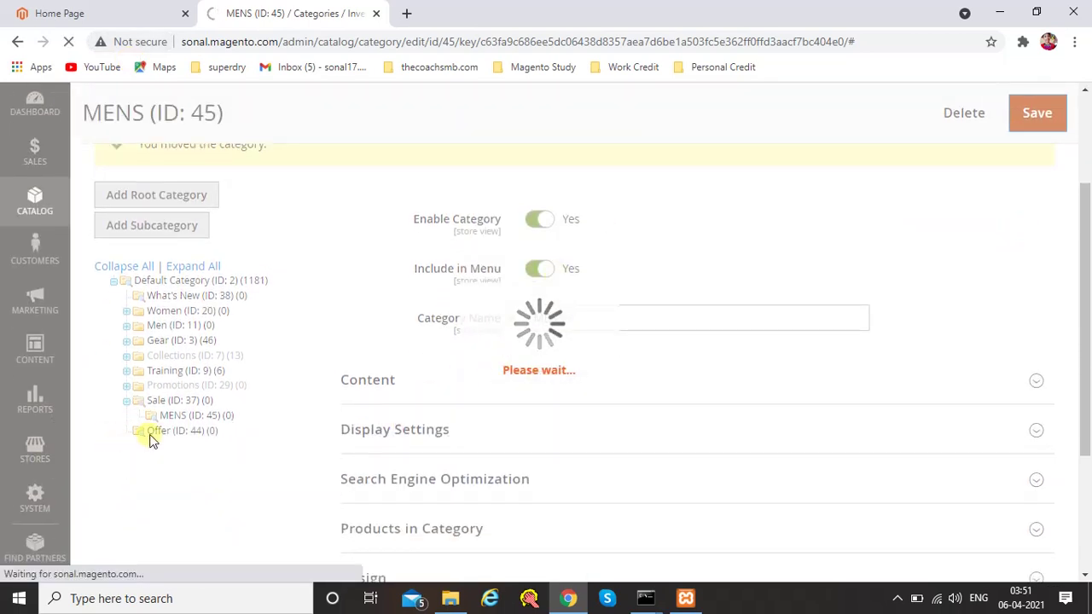
Reload the storefront home page and check the Sale and Offer menus for the position of MENS
left_click(130, 10)
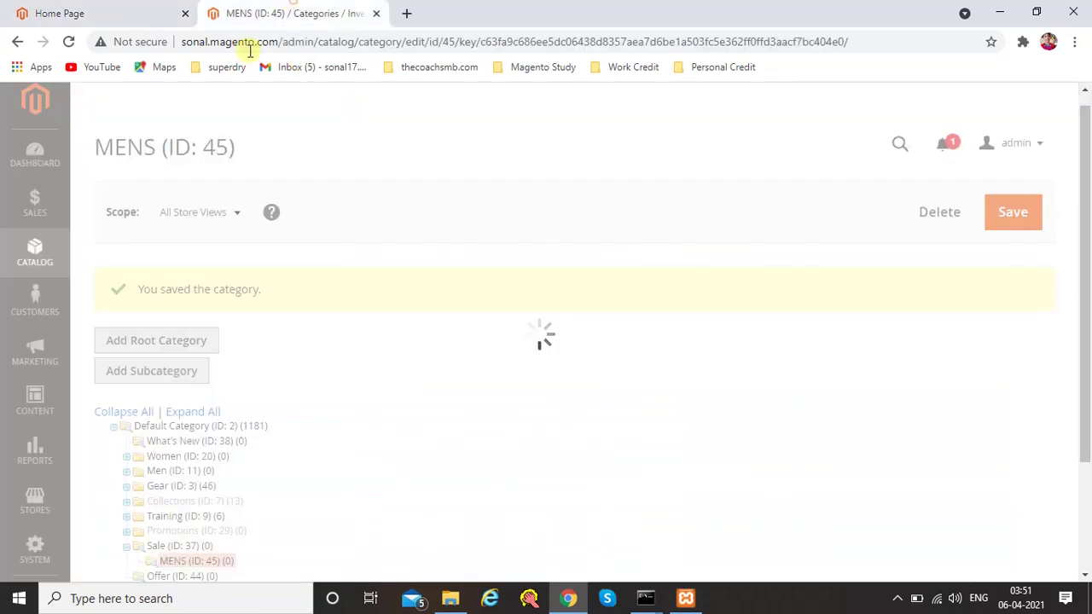
left_click(290, 12)
left_click(96, 7)
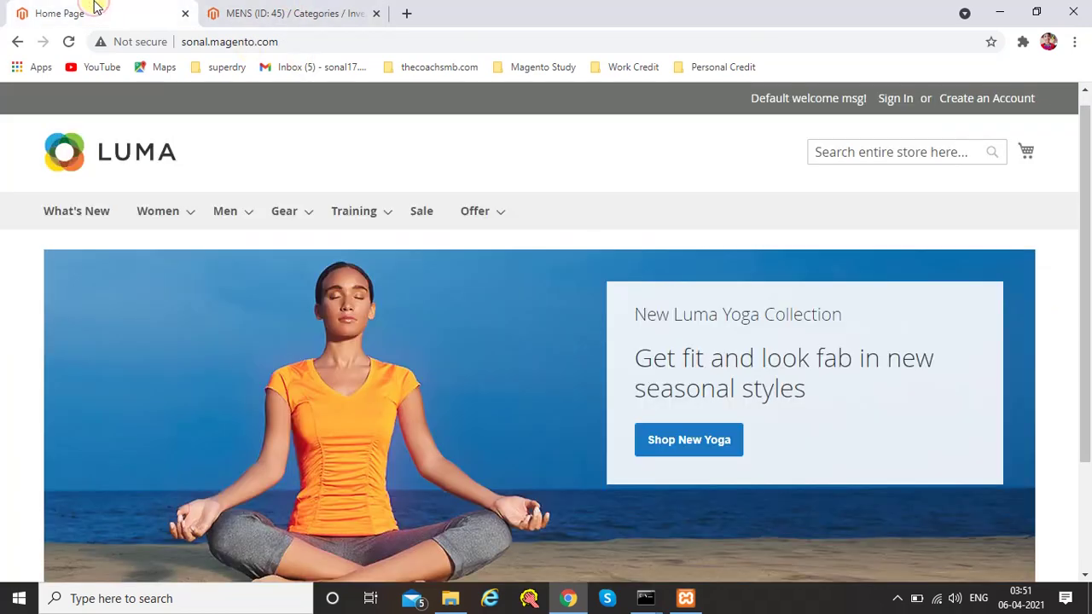
left_click(265, 10)
left_click(163, 7)
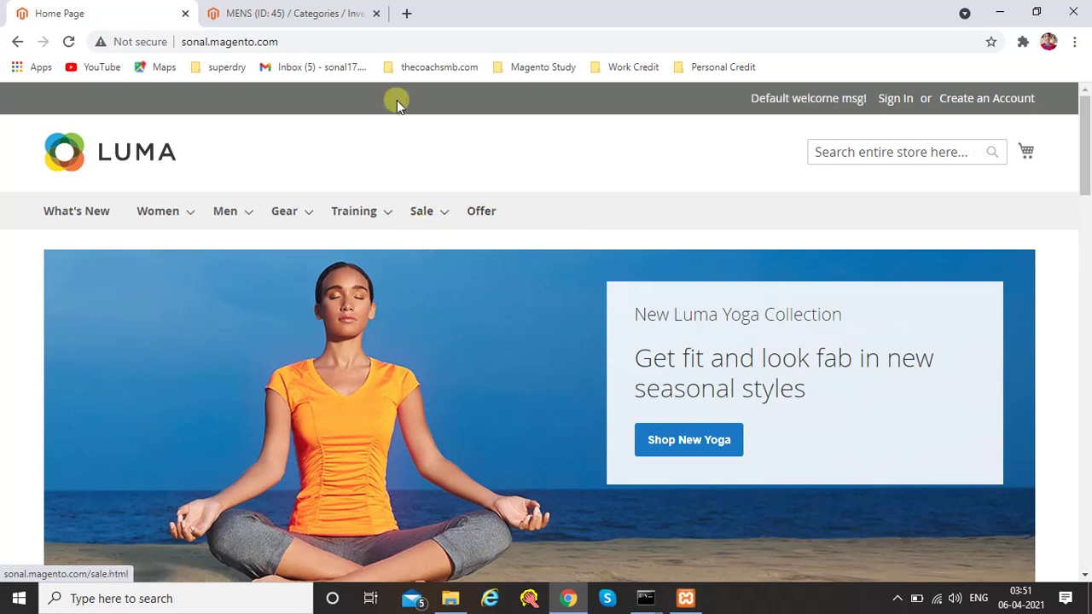
Delete the MENS subcategory under Sale in the admin category tree and confirm the deletion
left_click(288, 13)
scroll(317, 324, "down", 3)
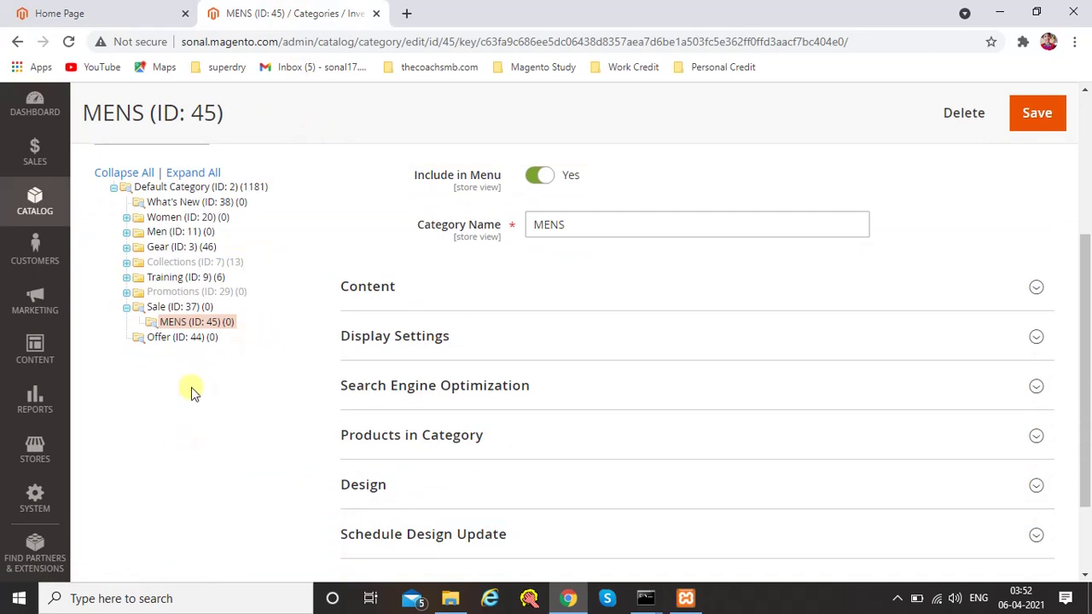
scroll(191, 392, "up", 1)
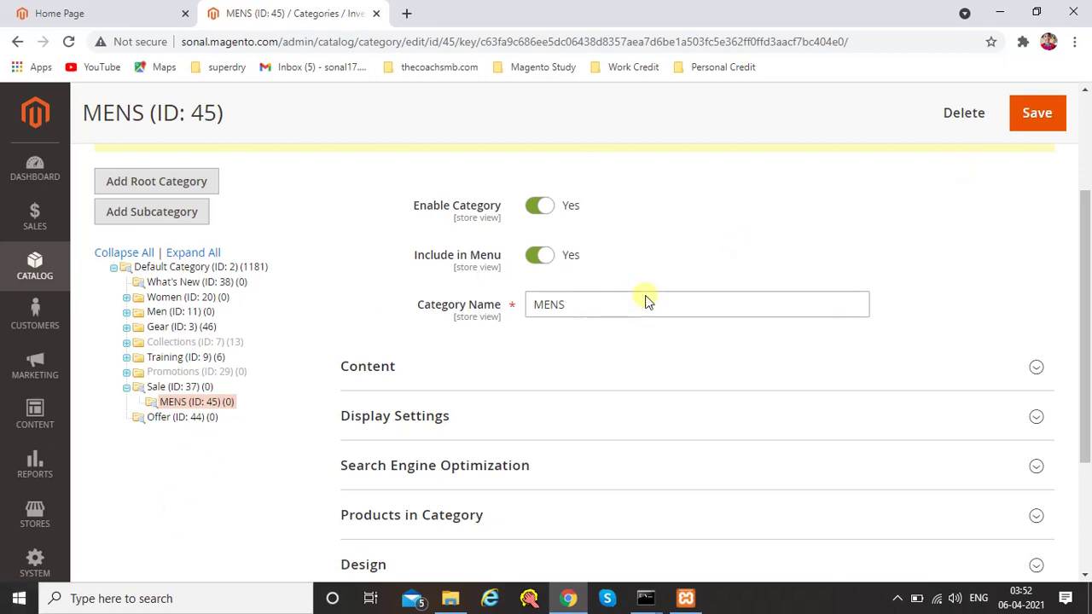
scroll(631, 315, "up", 2)
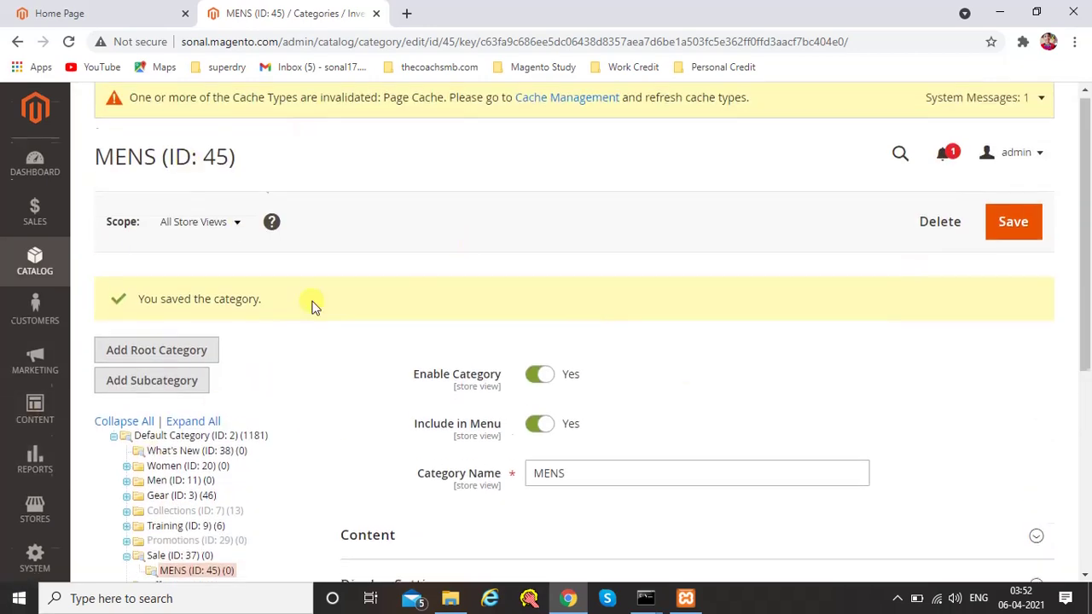
scroll(202, 378, "down", 3)
scroll(187, 382, "up", 3)
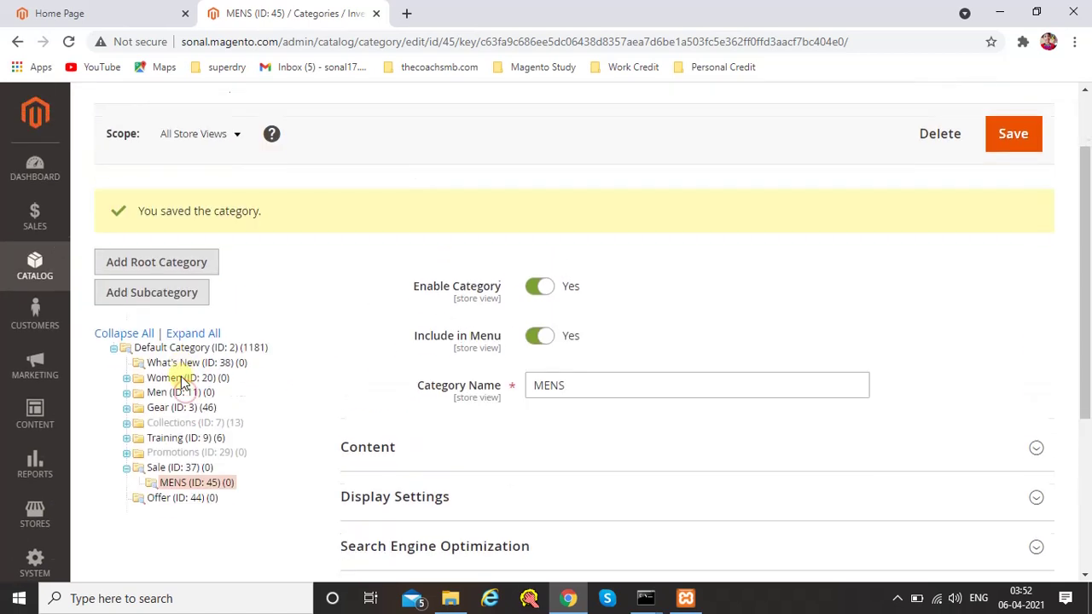
scroll(188, 384, "down", 5)
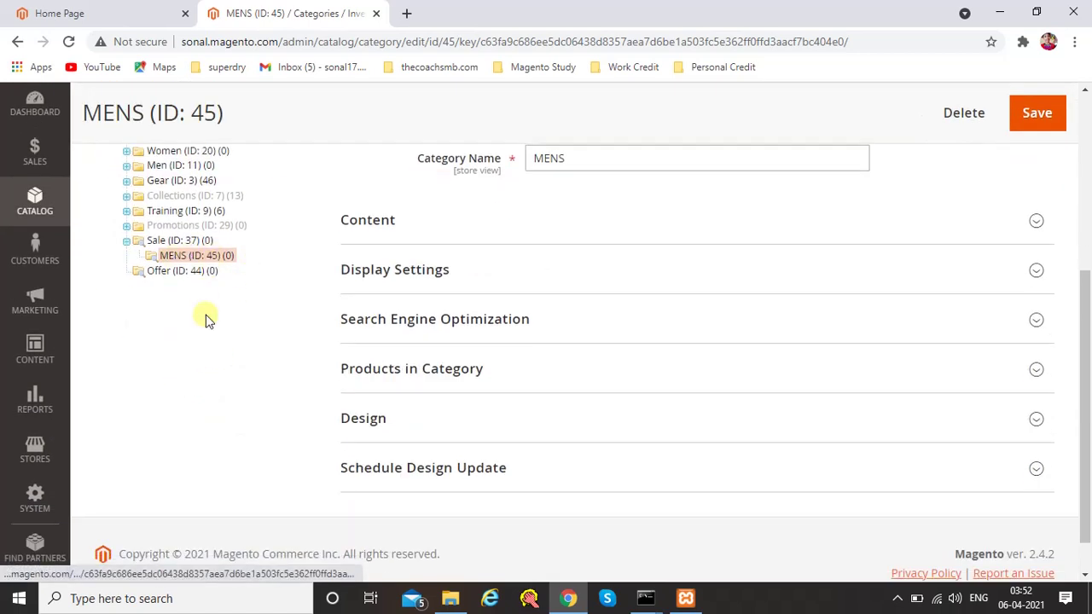
left_click(171, 256)
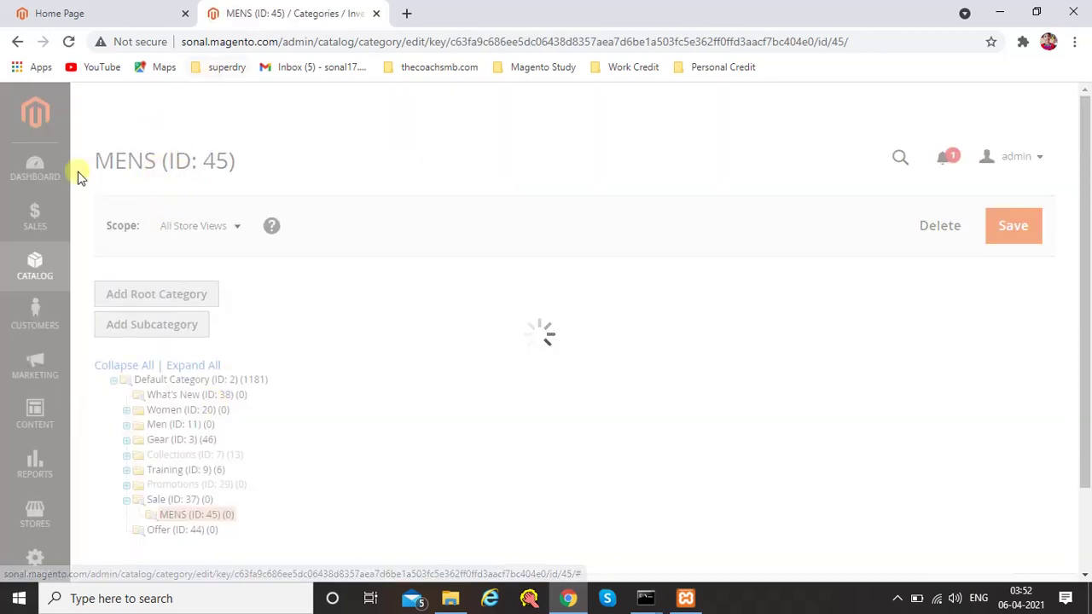
left_click_drag(93, 160, 170, 162)
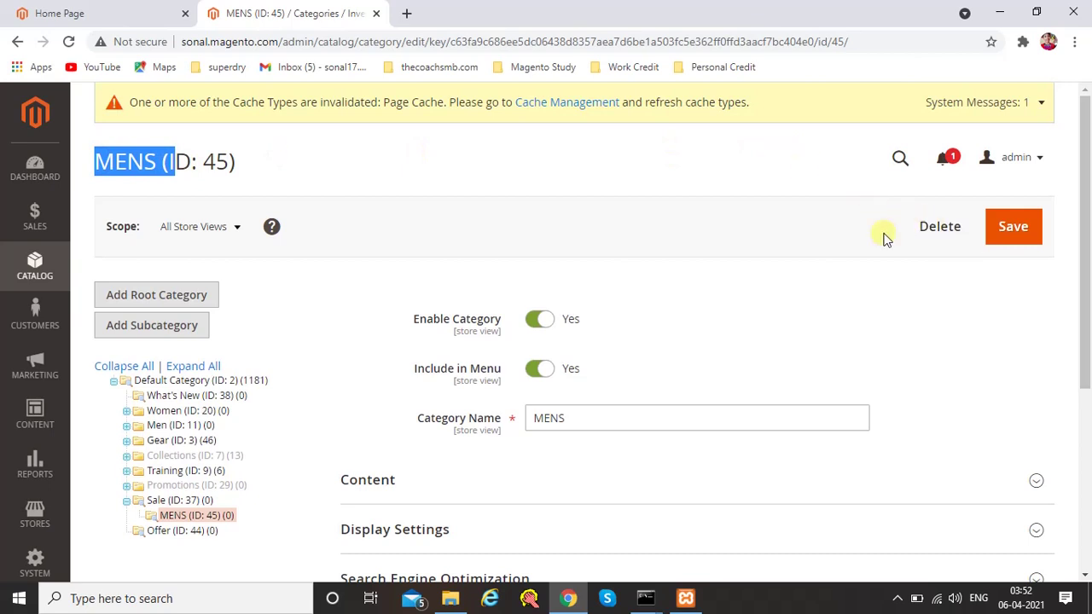
left_click(931, 228)
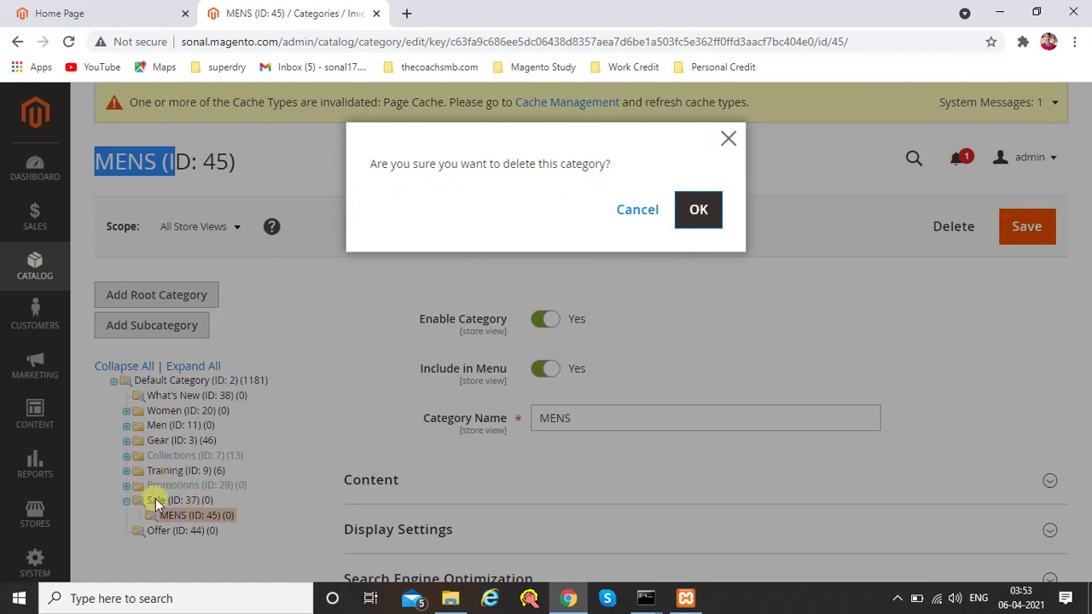
left_click(698, 209)
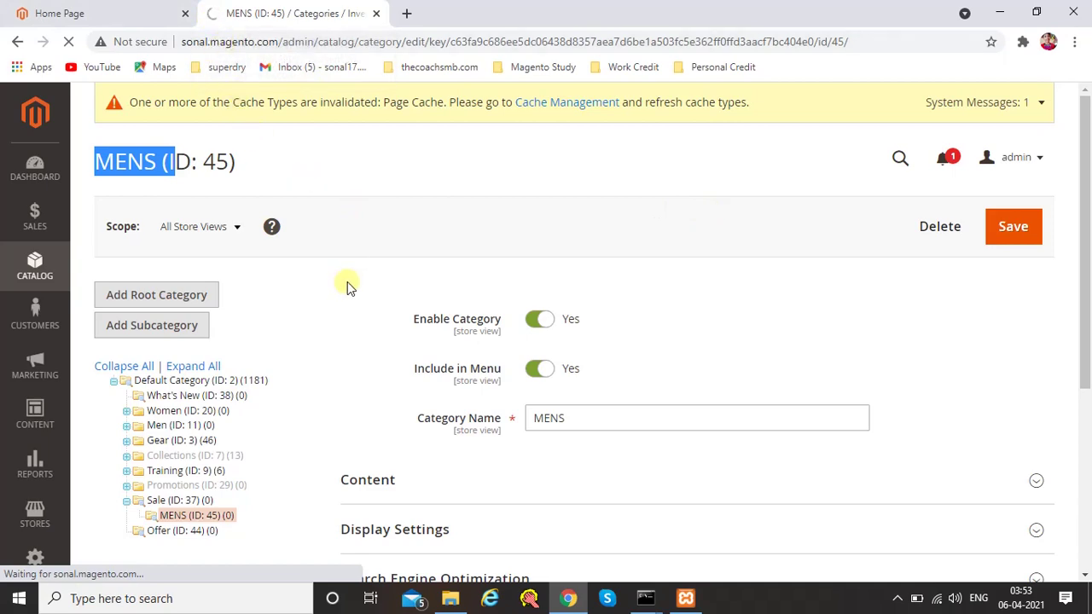
Refresh the storefront home page and compare its Sale menu with the admin category tree, checking for the MENS entry
scroll(347, 290, "down", 2)
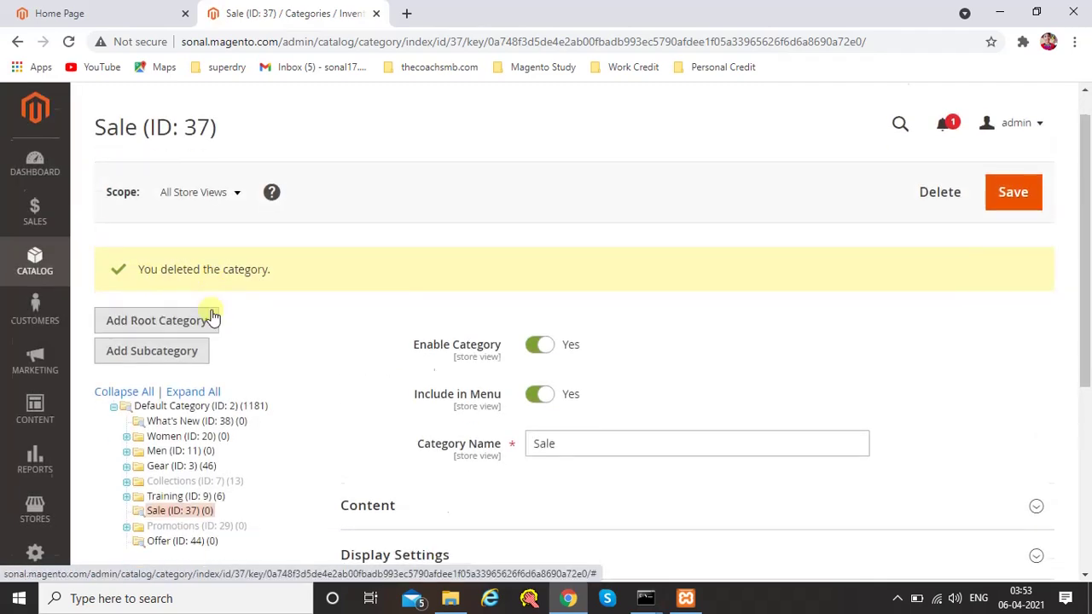
scroll(214, 317, "down", 4)
scroll(203, 317, "up", 1)
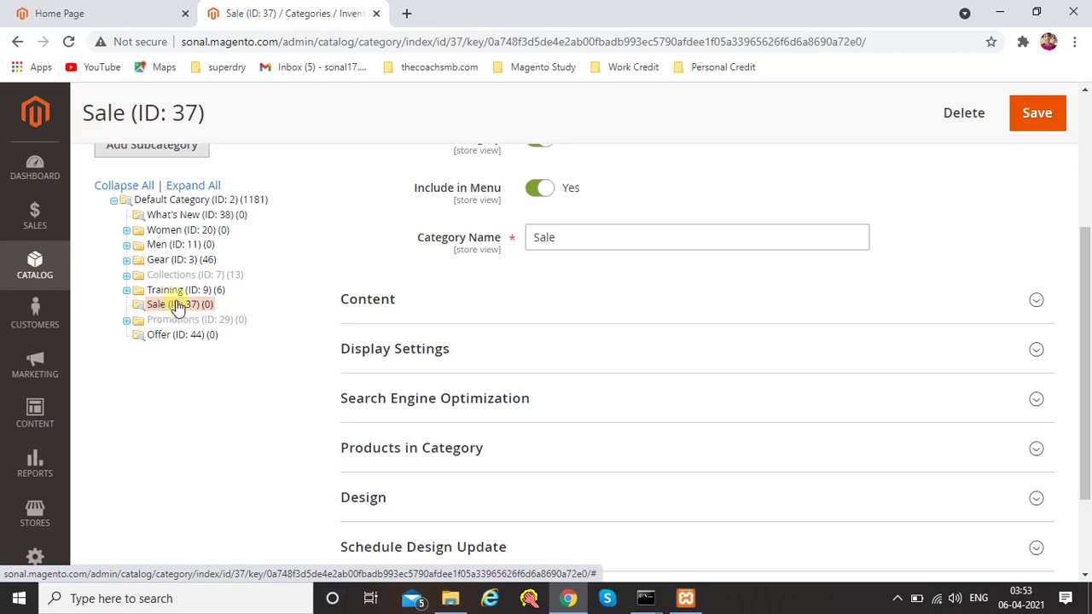
left_click(142, 10)
mouse_move(420, 218)
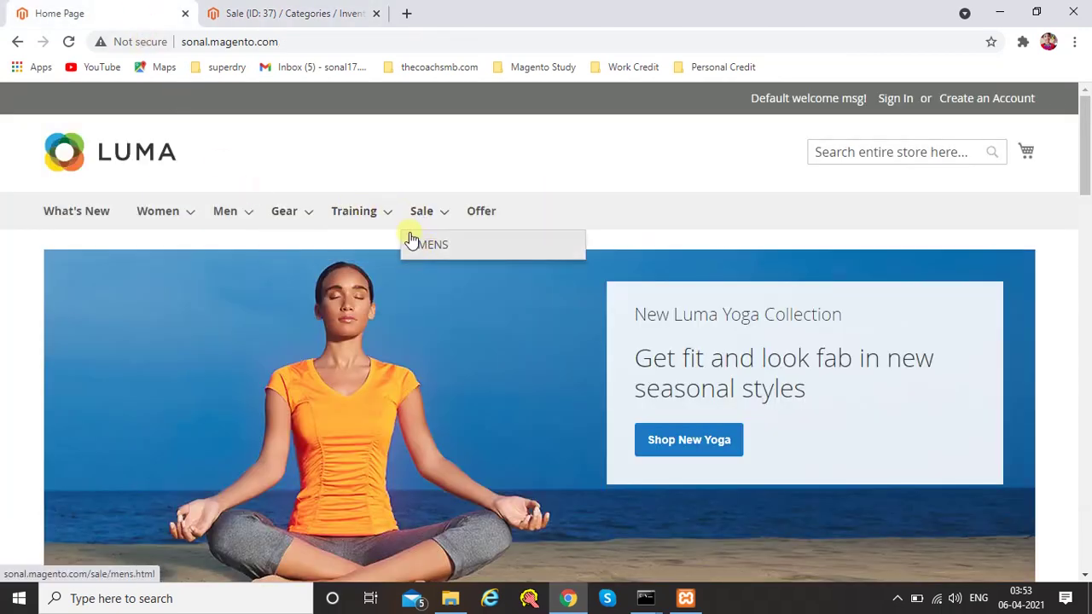
left_click(413, 247)
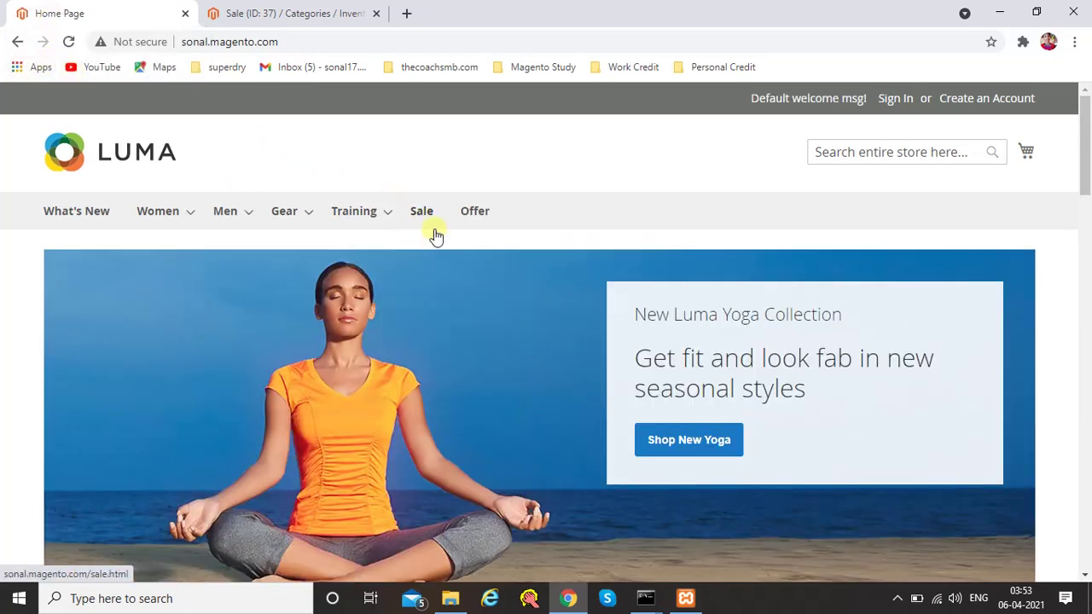
left_click(330, 10)
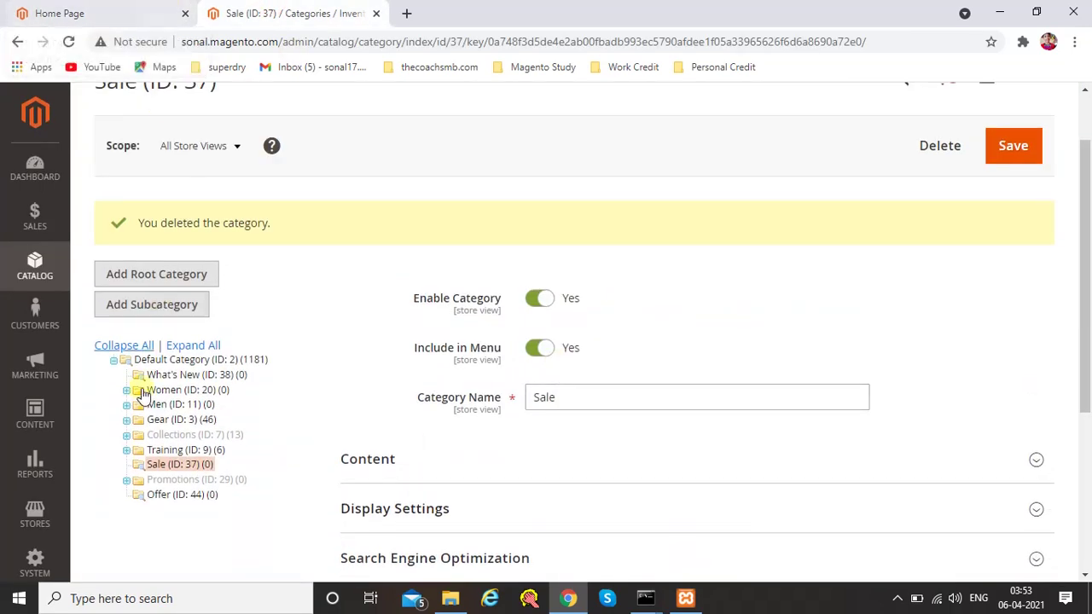
left_click(154, 15)
left_click(316, 10)
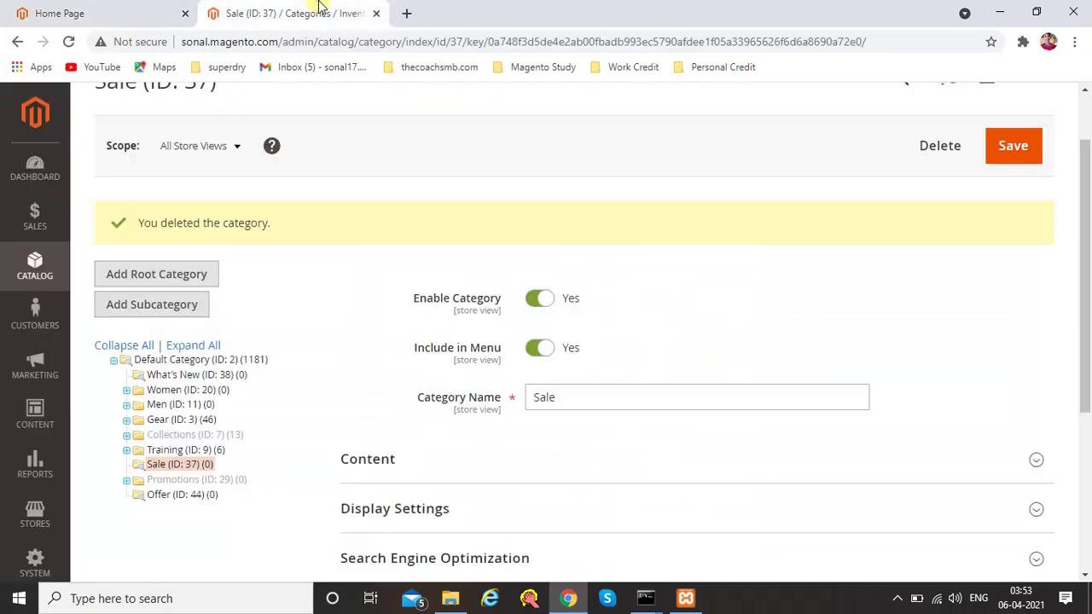
Open the Offer category's settings and expand its Content section to view the category image options
scroll(434, 366, "down", 4)
scroll(381, 459, "up", 2)
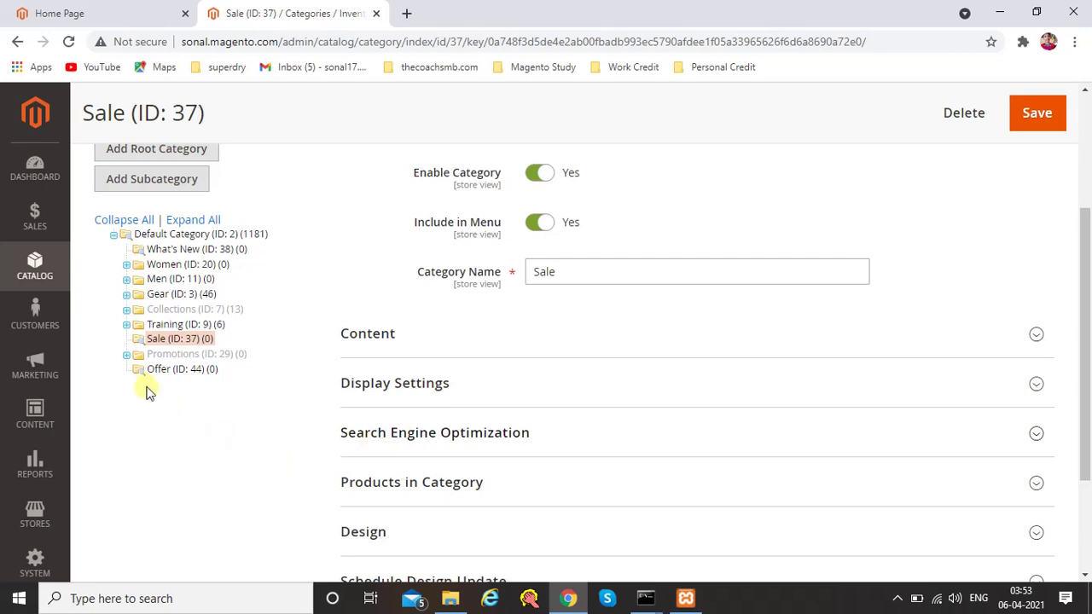
left_click(162, 371)
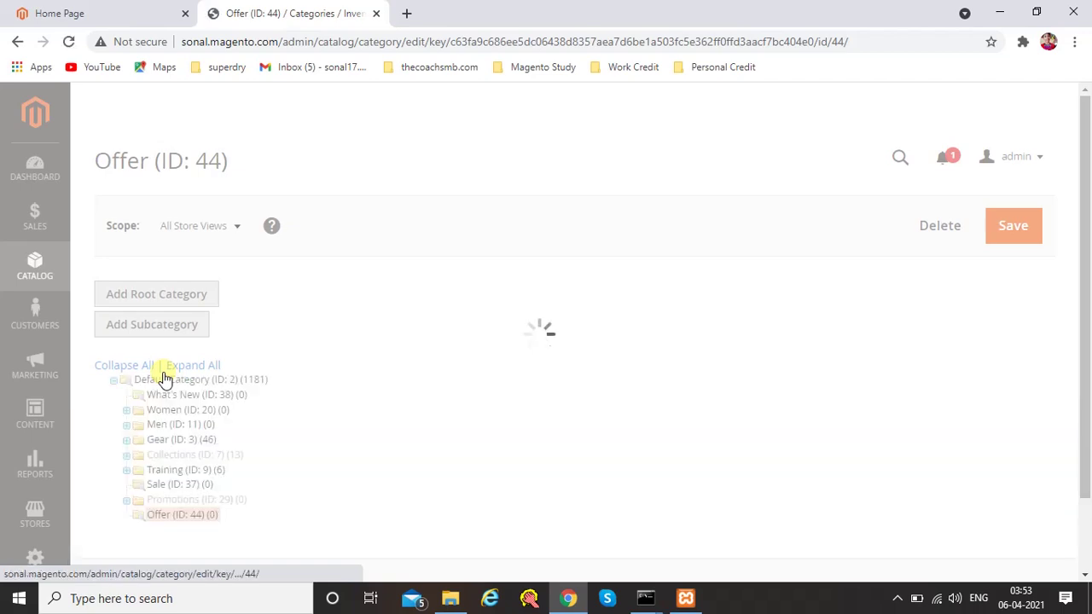
scroll(460, 437, "down", 1)
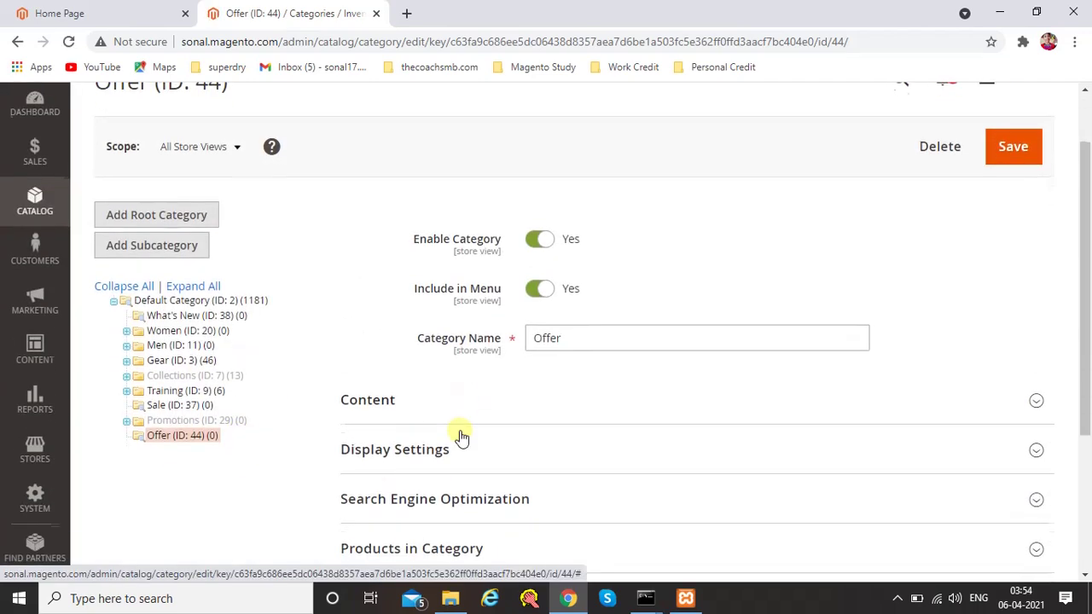
scroll(482, 358, "down", 3)
scroll(480, 422, "up", 2)
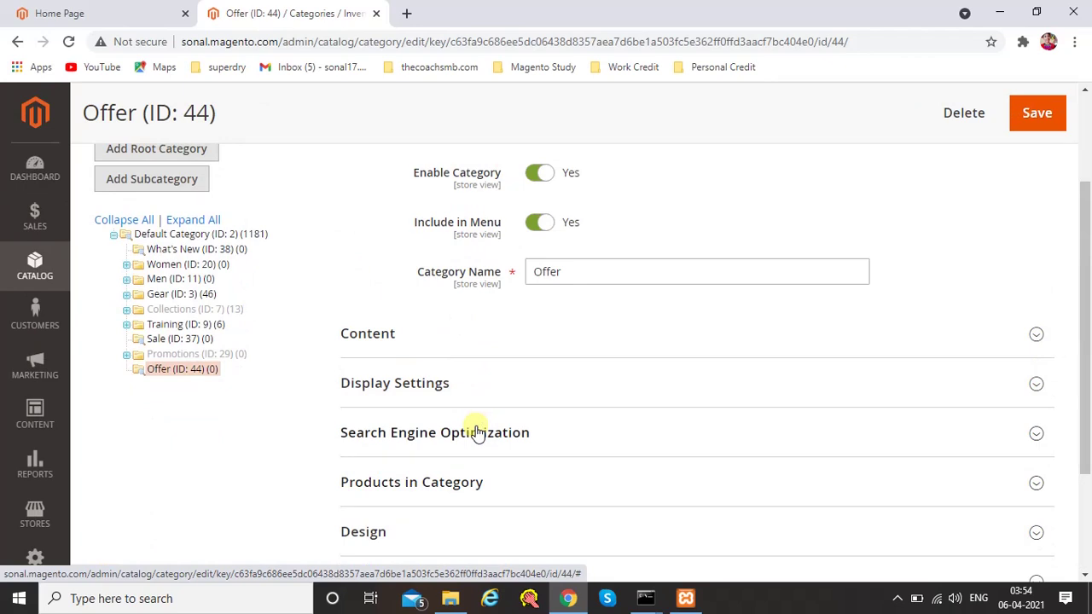
left_click(369, 341)
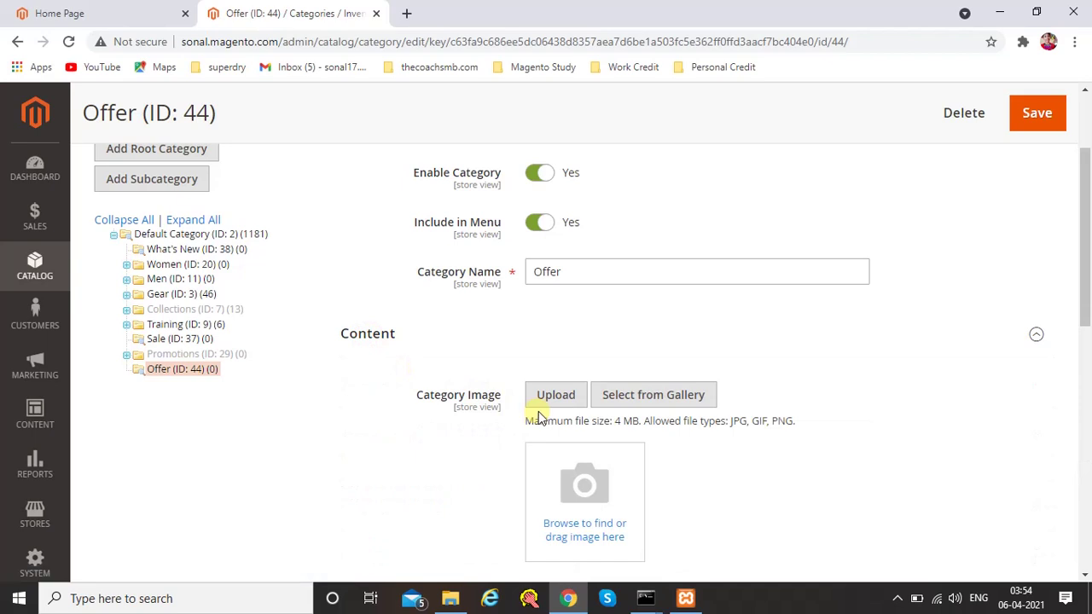
scroll(529, 409, "down", 1)
scroll(529, 409, "down", 2)
scroll(529, 409, "up", 2)
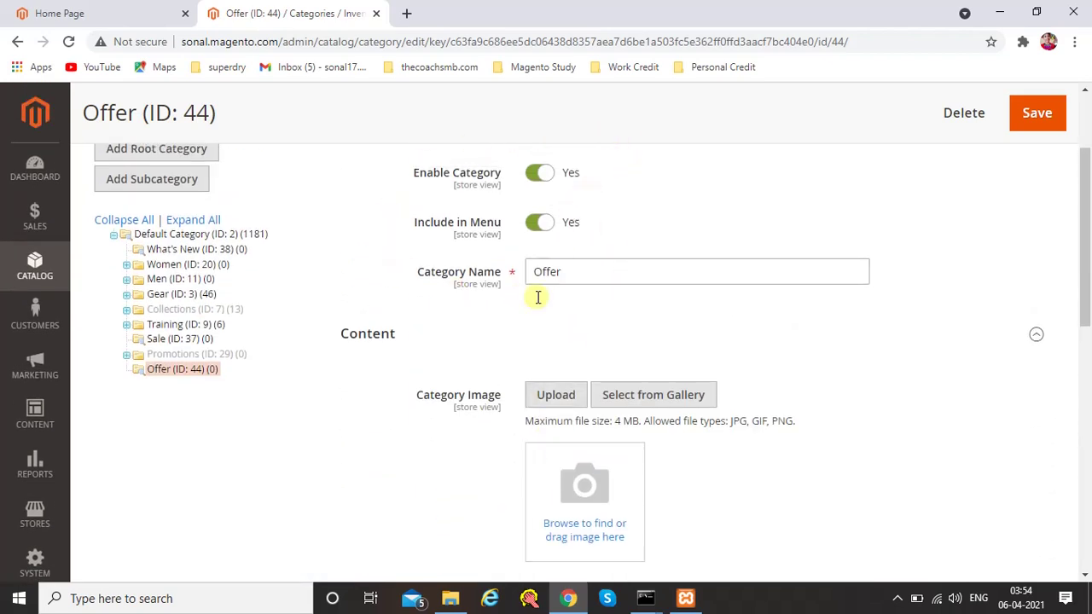
Look through the Offer category's Content fields, including category image, description and CMS block, and the collapsed sections below them
scroll(537, 307, "down", 1)
scroll(383, 366, "down", 5)
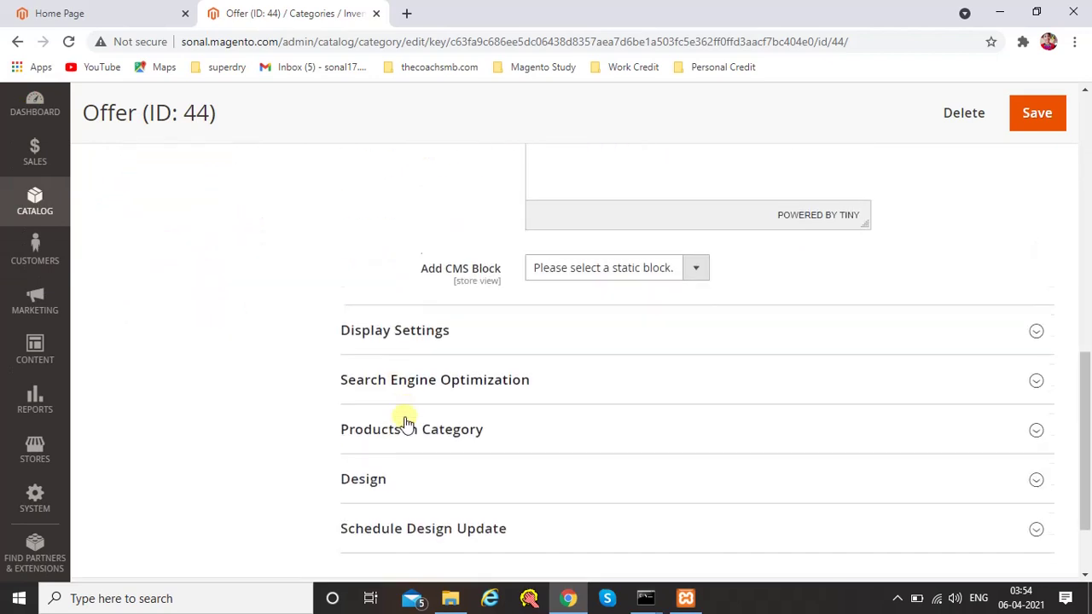
scroll(407, 430, "down", 1)
scroll(415, 410, "up", 5)
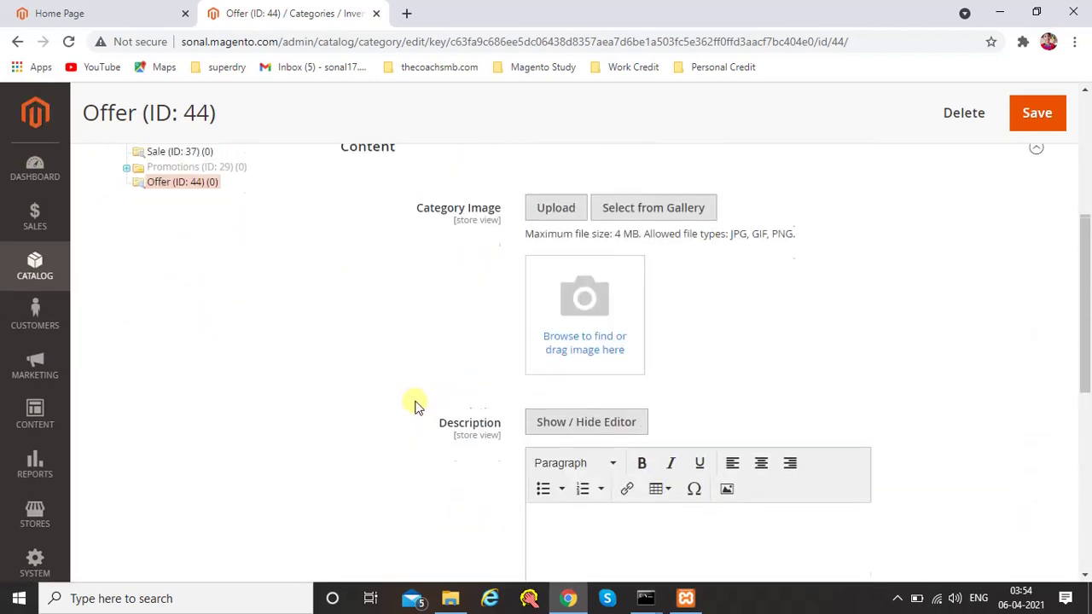
scroll(415, 405, "up", 2)
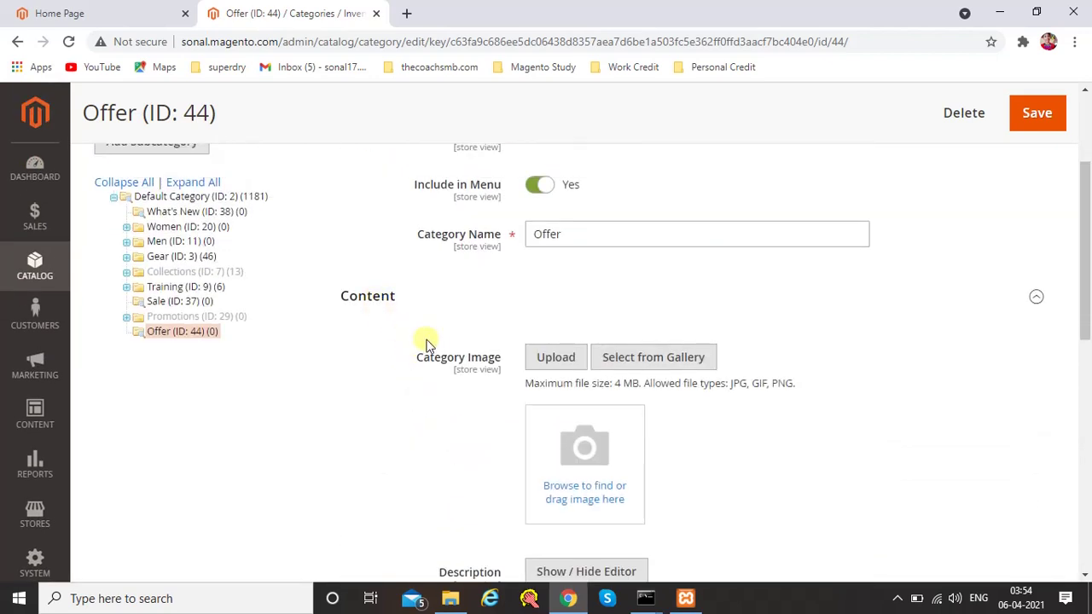
scroll(431, 344, "down", 1)
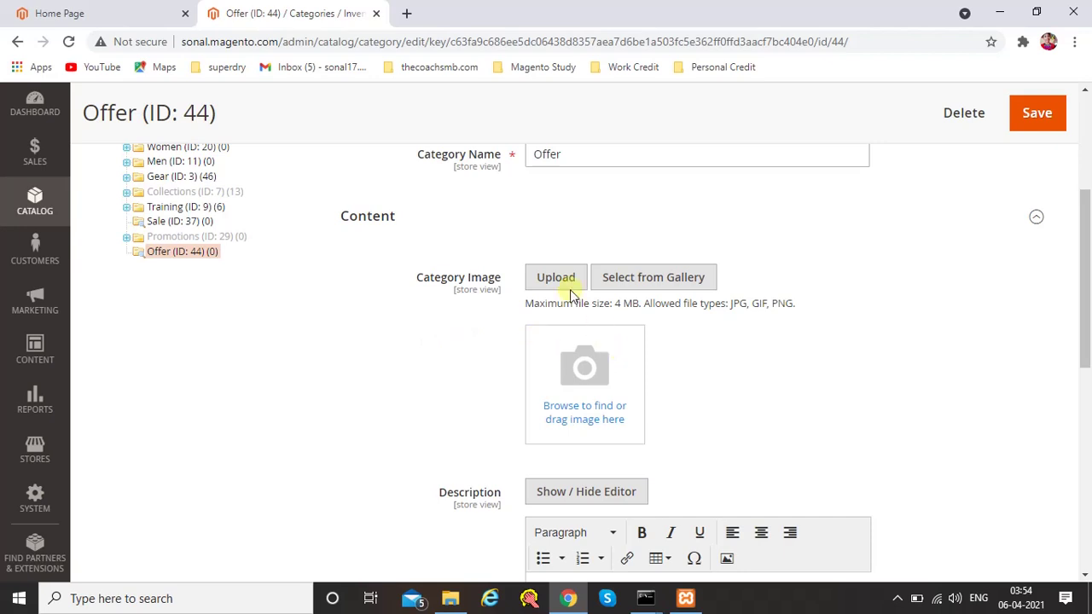
scroll(559, 367, "down", 3)
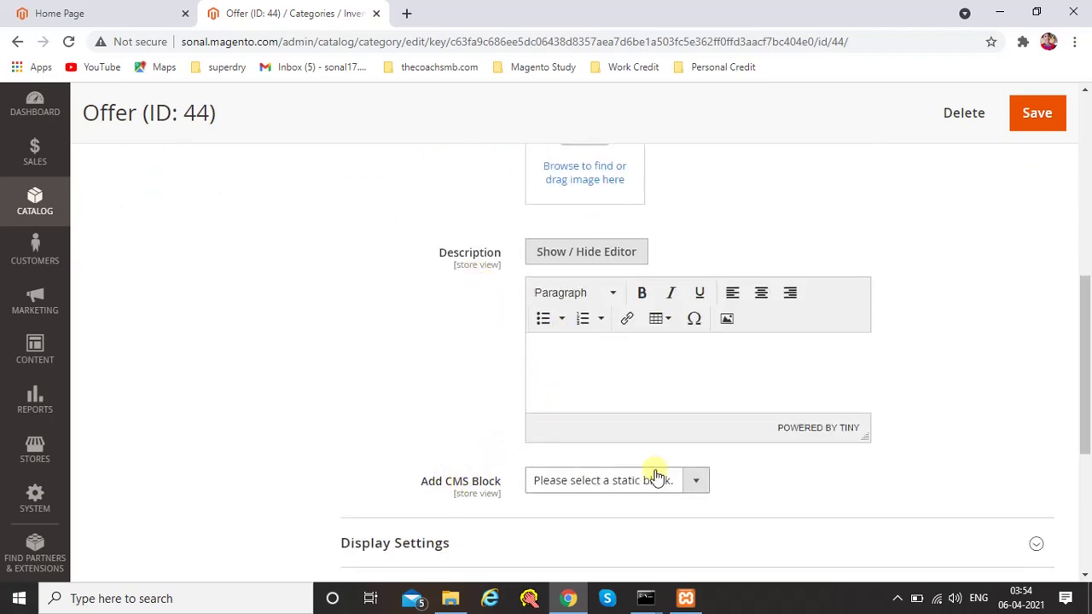
scroll(652, 474, "up", 3)
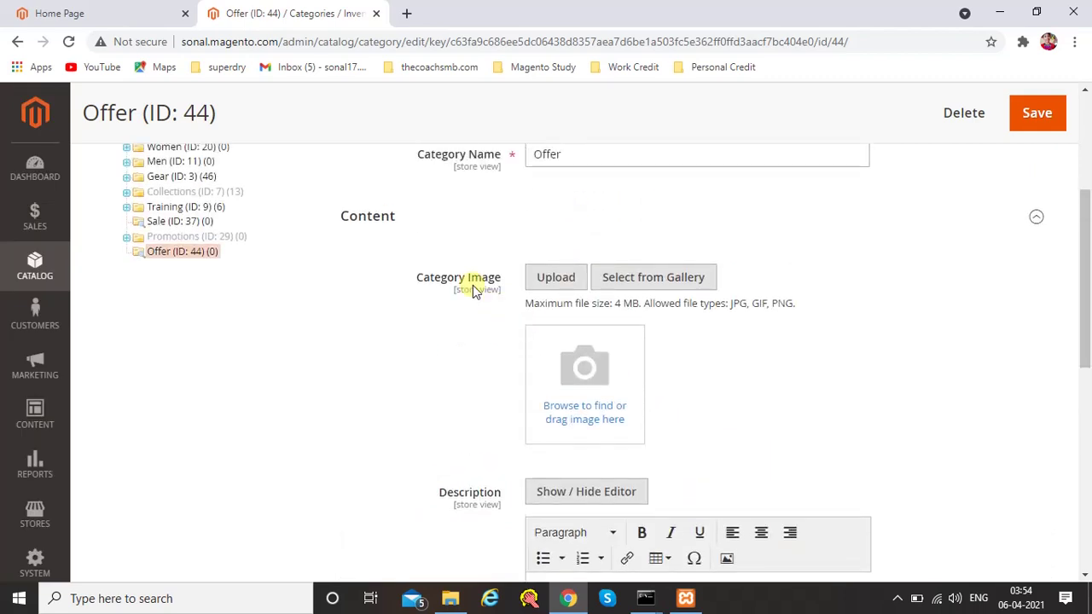
Upload Learn-Magento.png as the Offer category's image
left_click(547, 278)
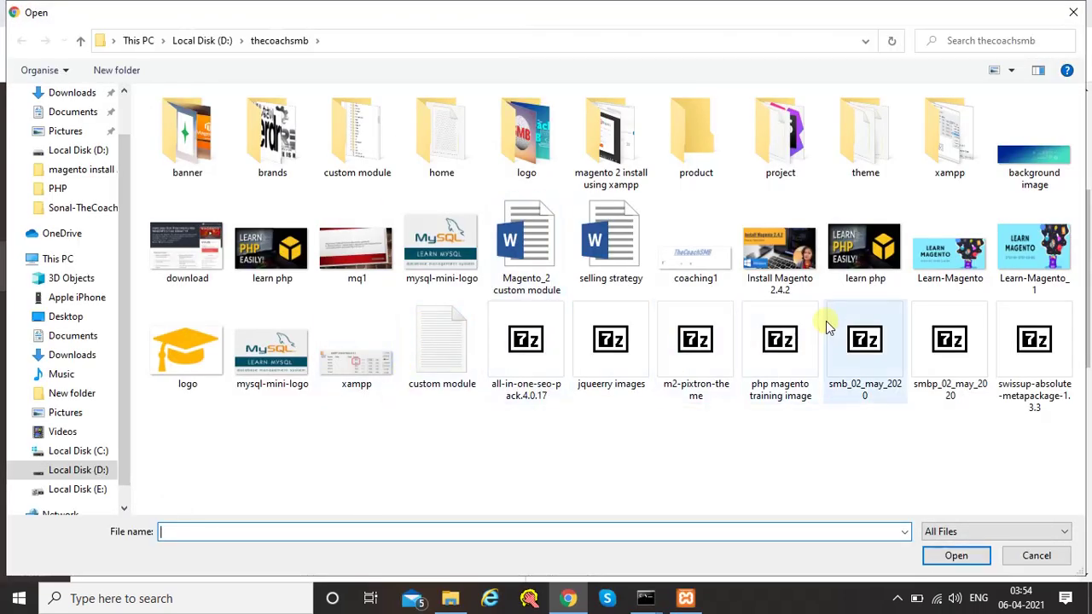
left_click(936, 272)
double_click(936, 270)
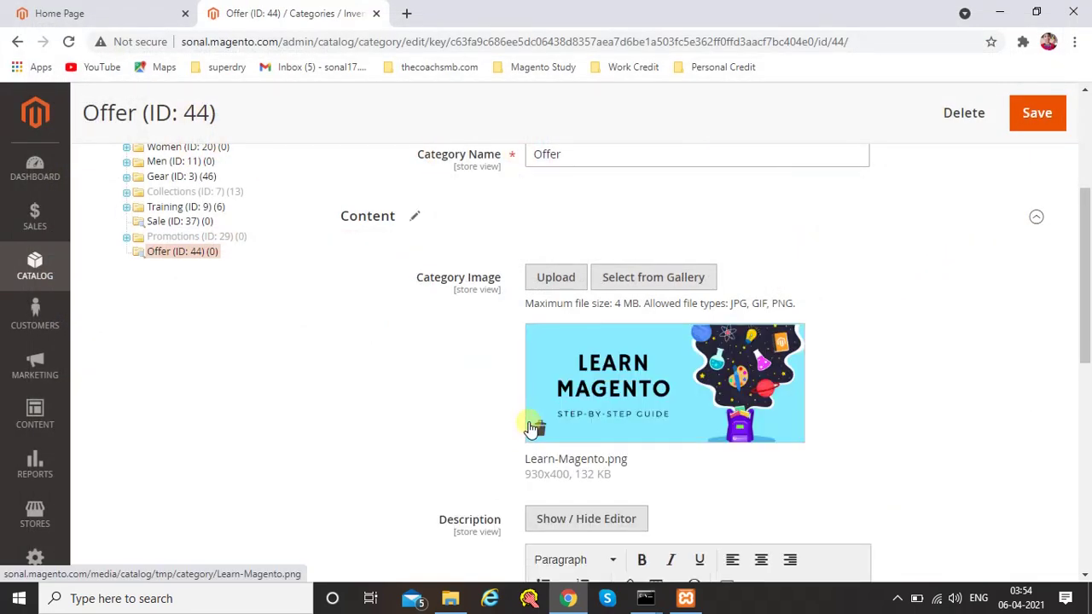
Enter "This is offer category description." as the Offer category's description
scroll(531, 421, "down", 1)
scroll(654, 370, "down", 2)
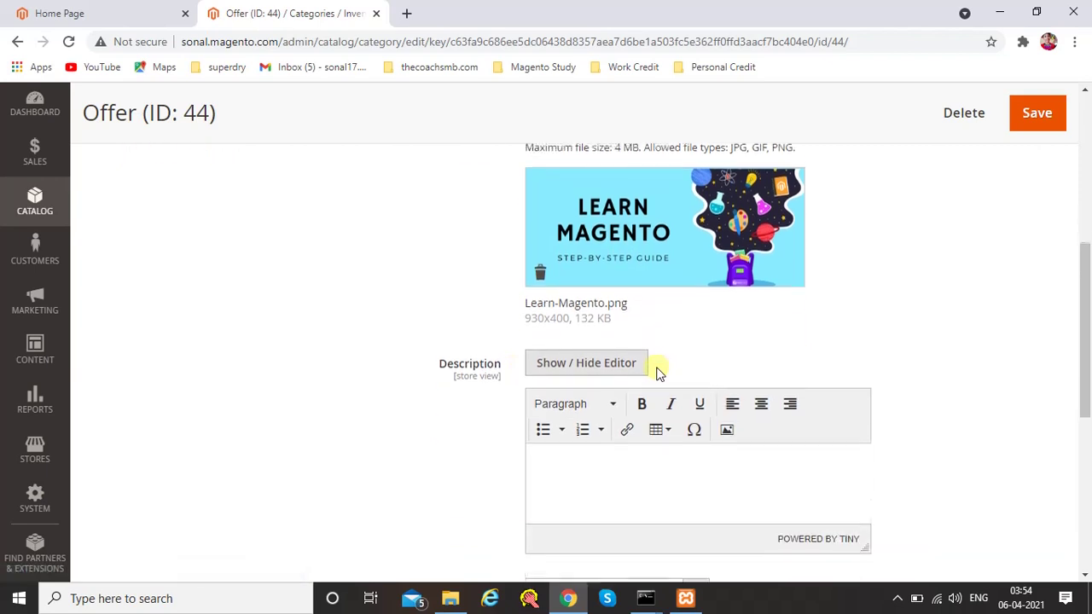
scroll(657, 372, "down", 1)
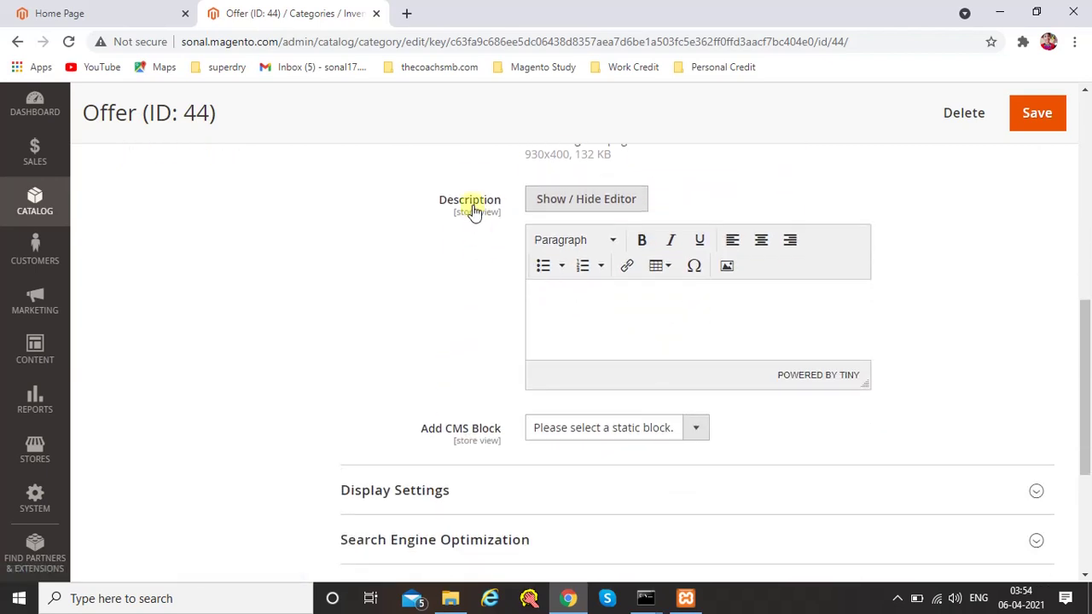
left_click(609, 312)
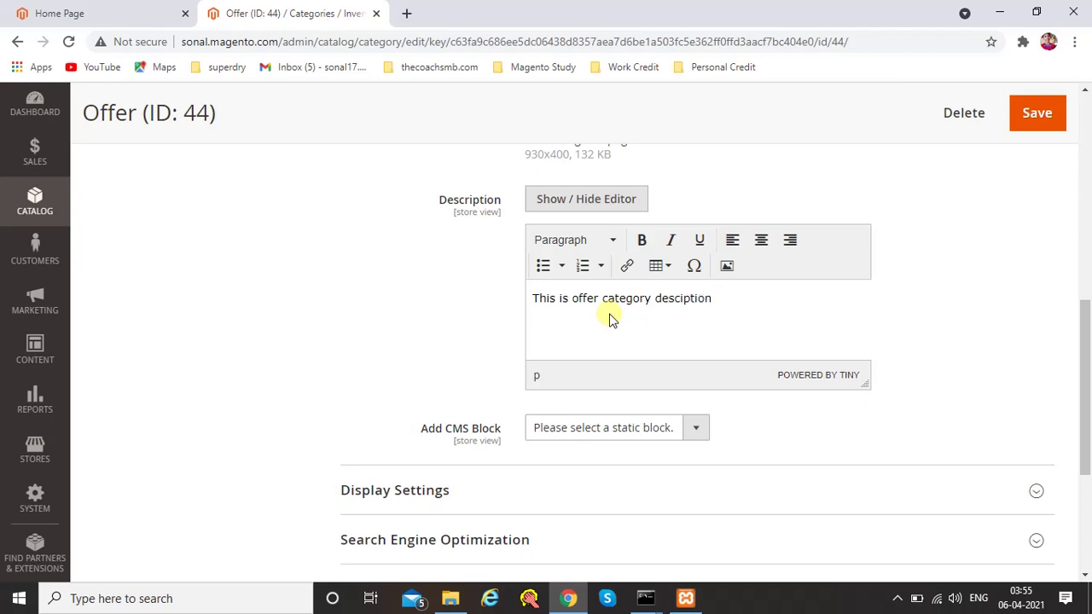
type("r")
scroll(631, 314, "down", 1)
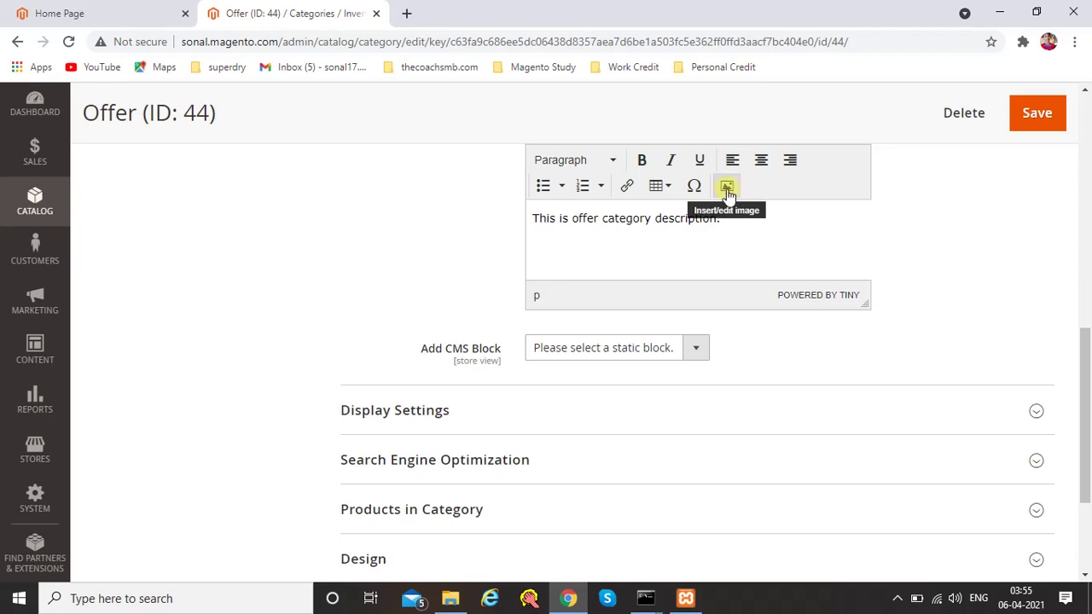
Set the Offer category's CMS block to Contact us info
scroll(756, 293, "up", 2)
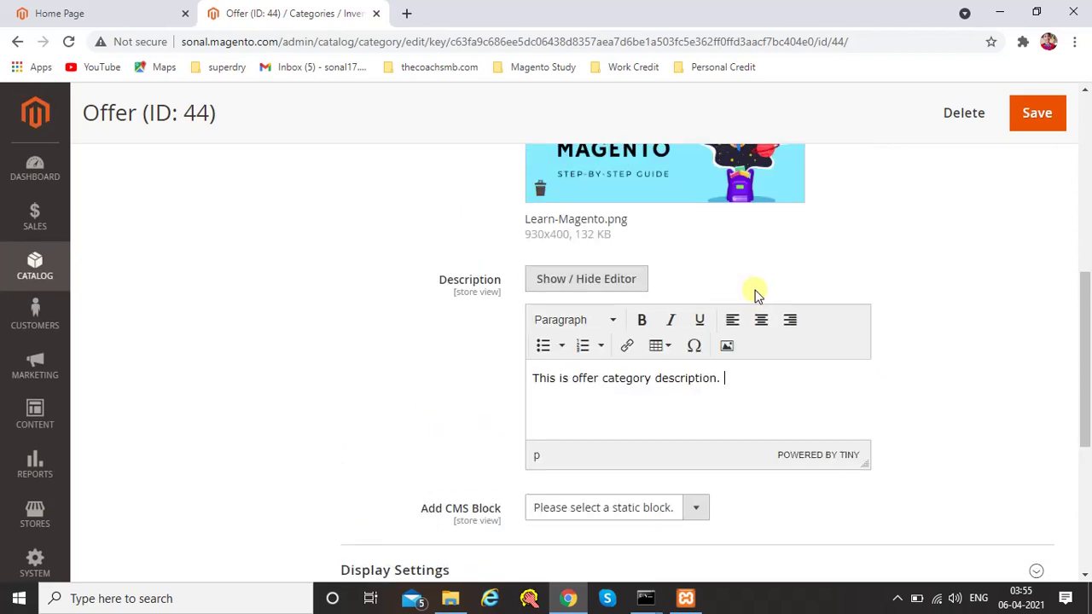
scroll(756, 292, "down", 2)
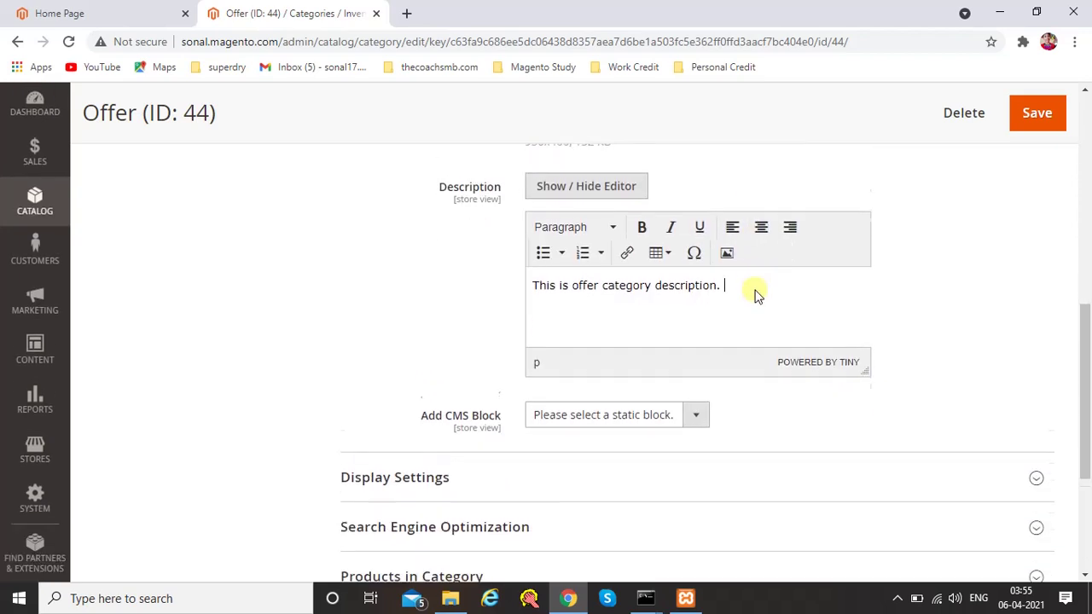
scroll(614, 349, "up", 2)
scroll(614, 349, "up", 4)
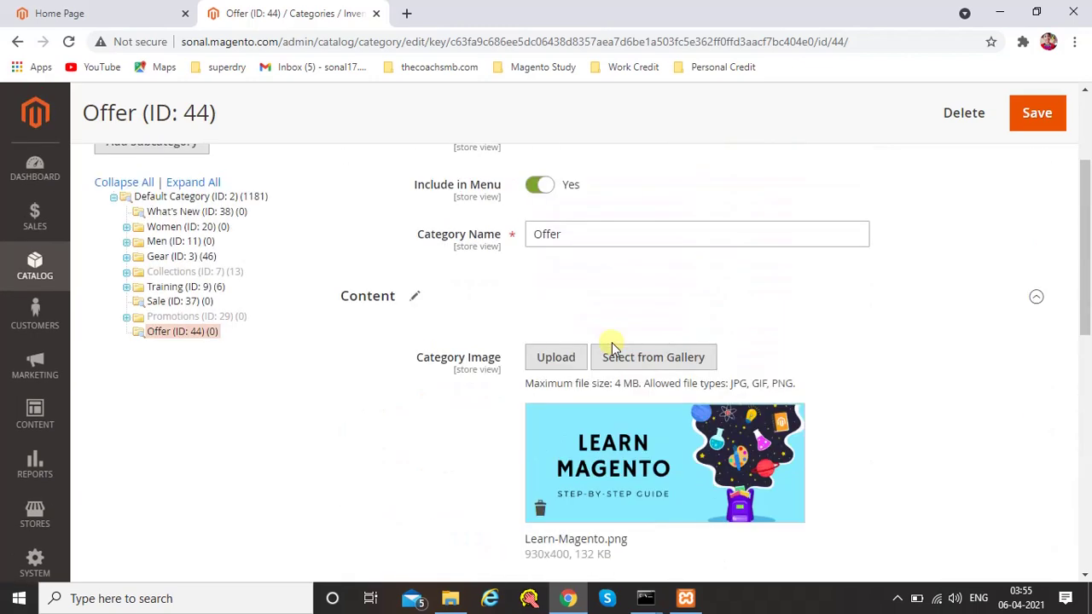
scroll(609, 342, "down", 6)
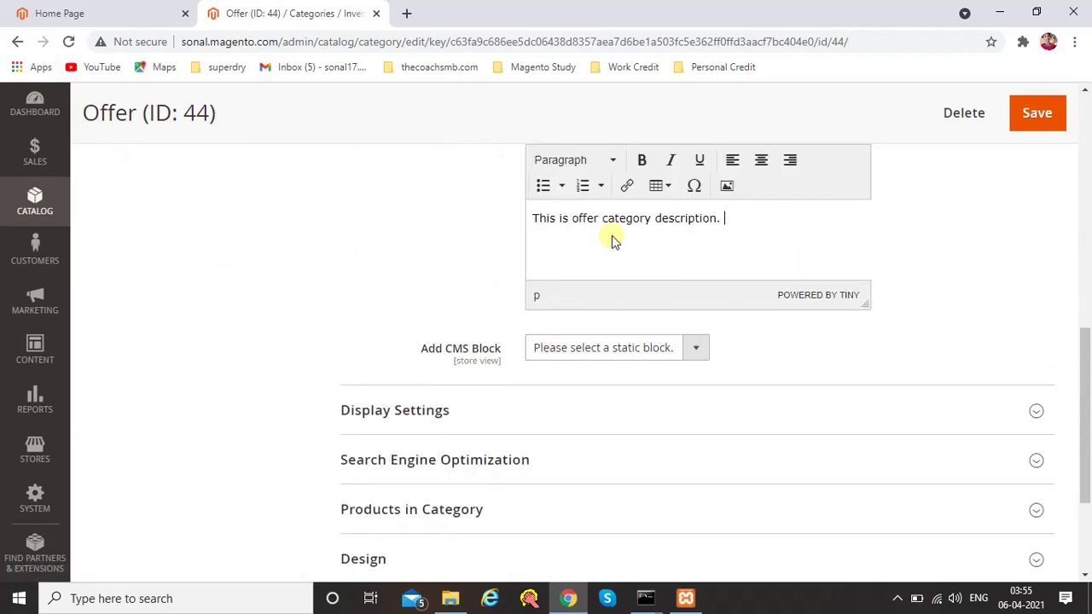
scroll(486, 320, "down", 1)
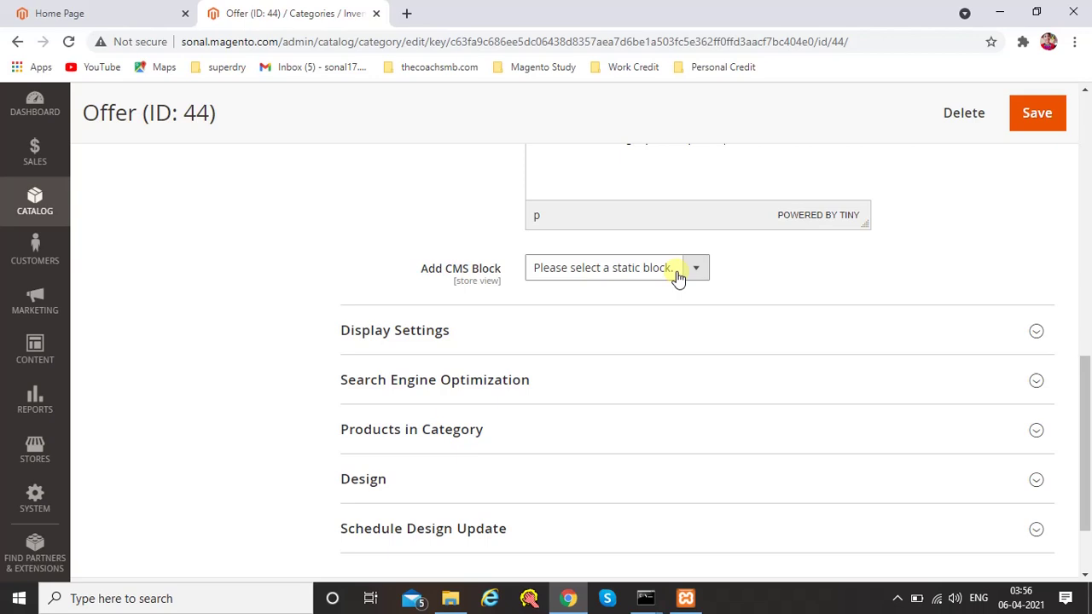
left_click(678, 269)
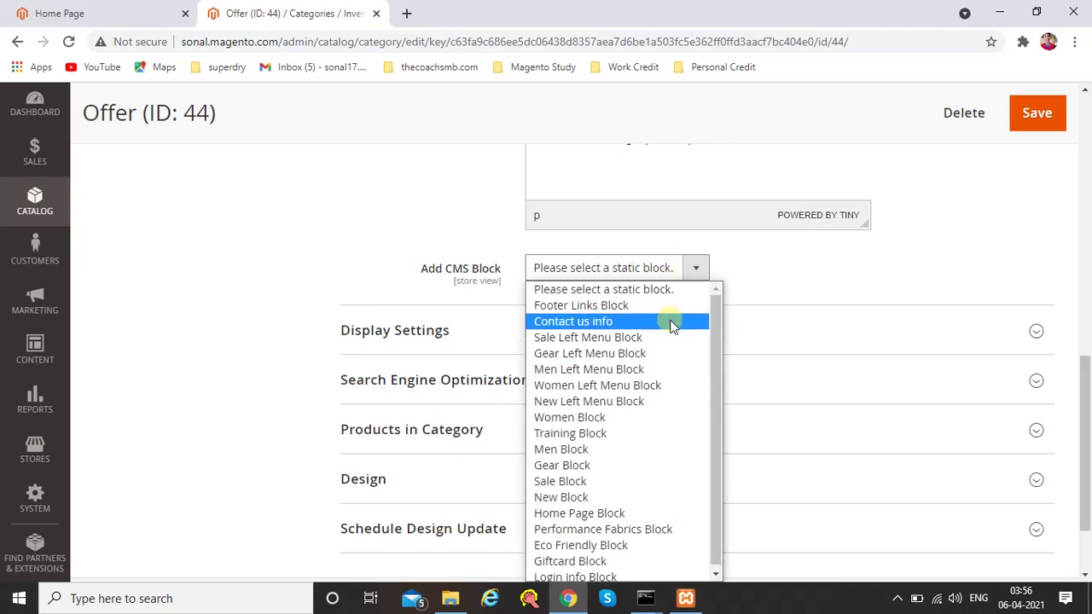
left_click(582, 320)
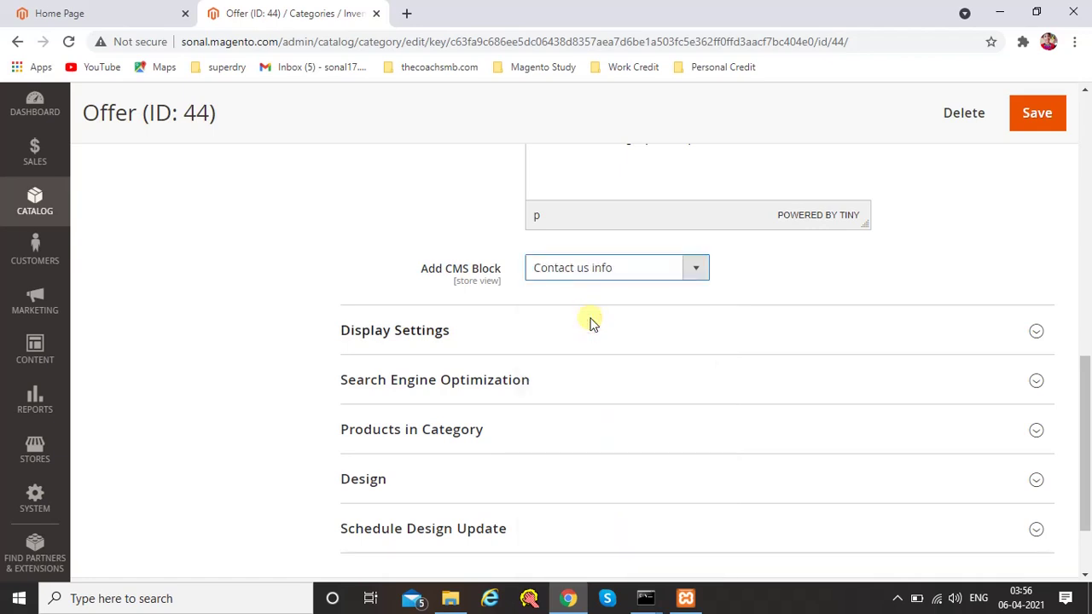
Open the admin's CMS Blocks page in a new tab and look through the list of available static blocks
scroll(591, 322, "up", 1)
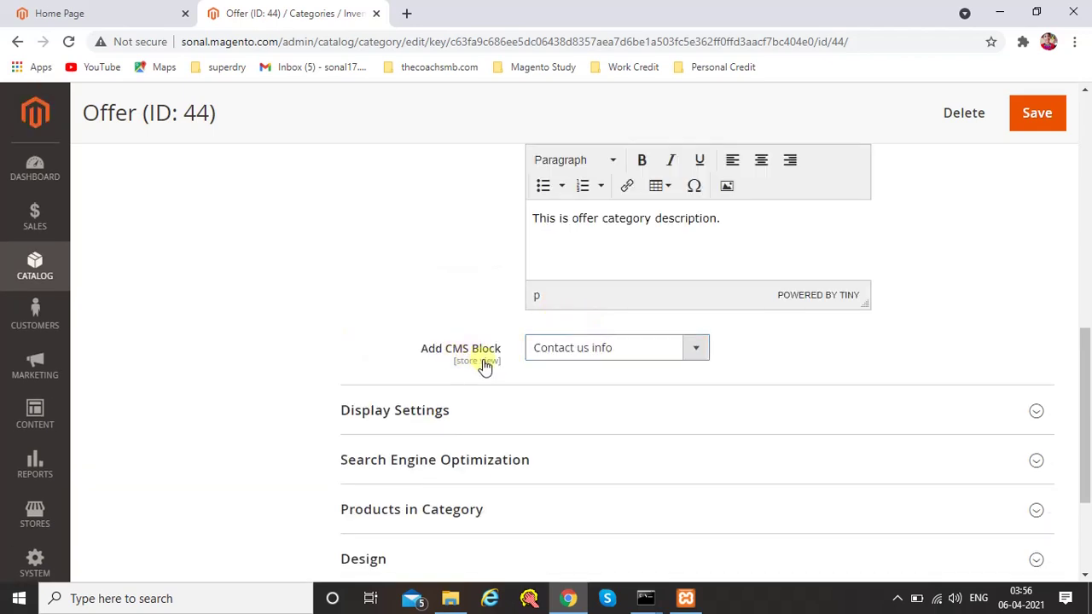
left_click(34, 418)
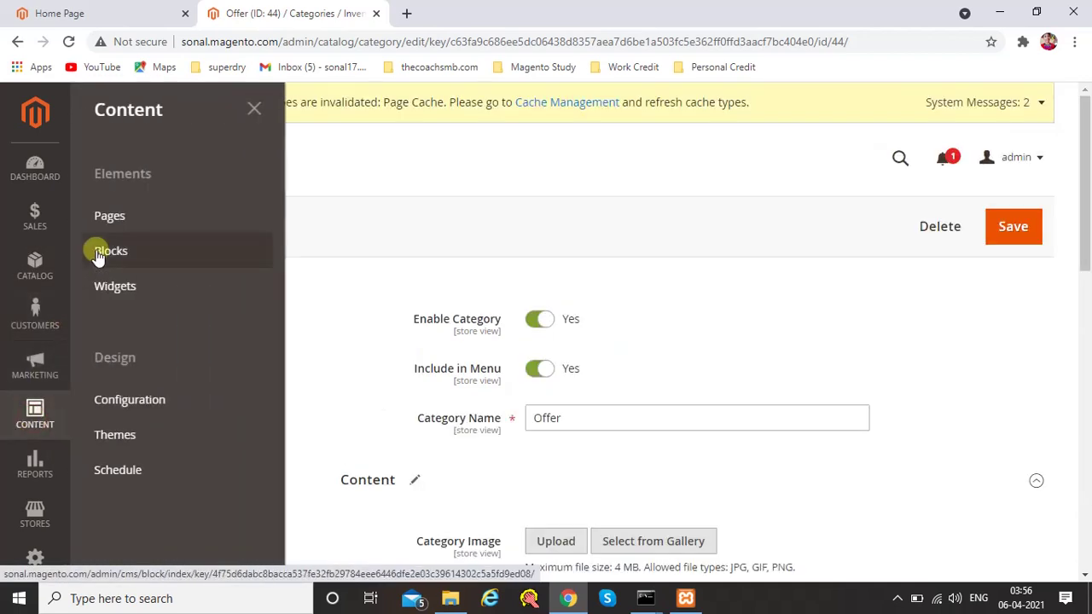
right_click(98, 256)
left_click(145, 264)
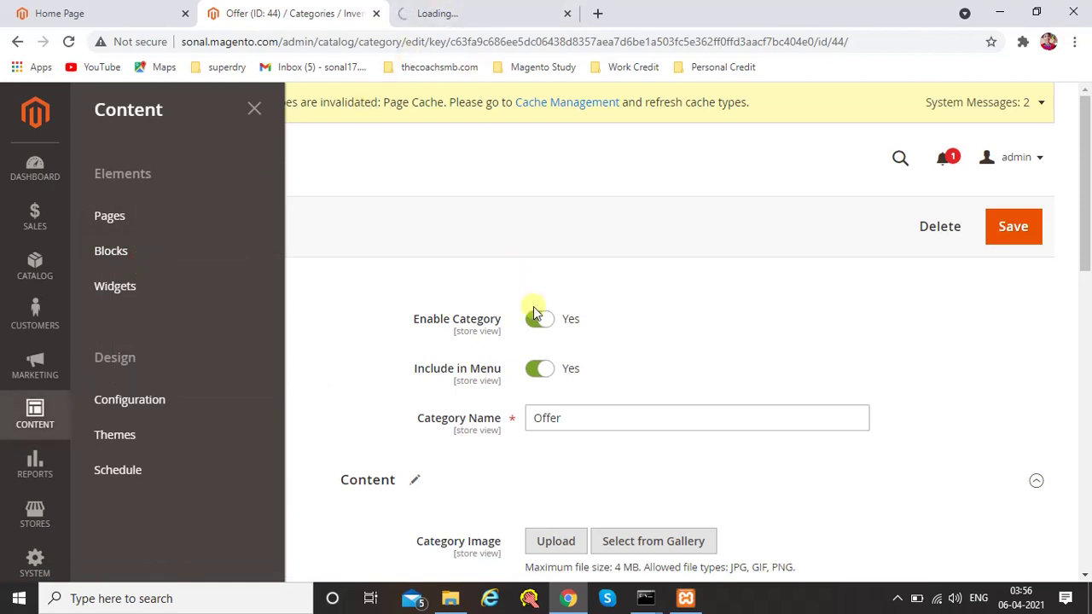
left_click(454, 9)
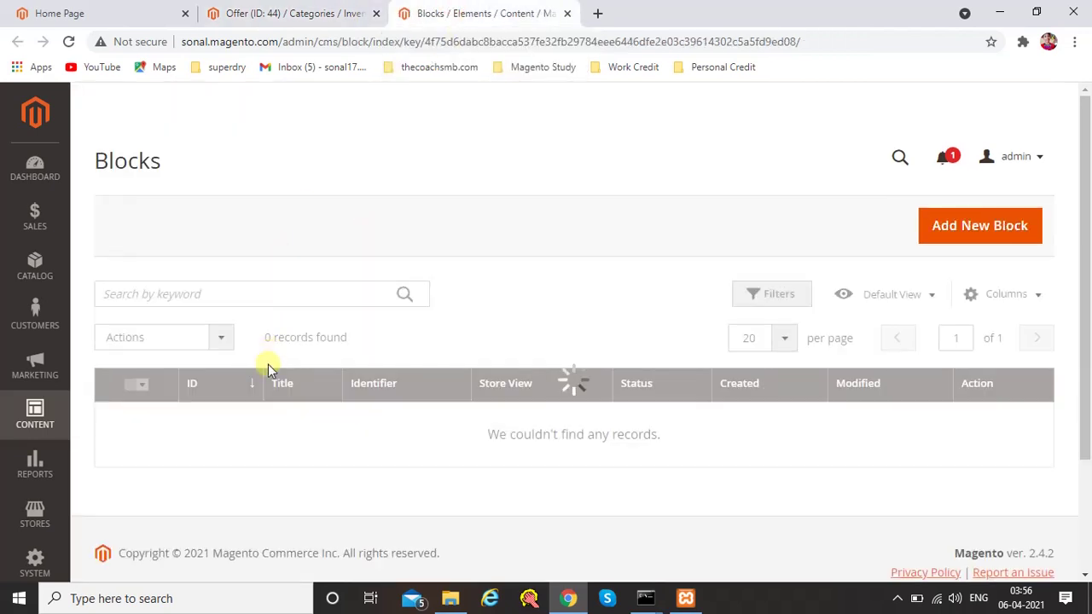
scroll(268, 364, "down", 3)
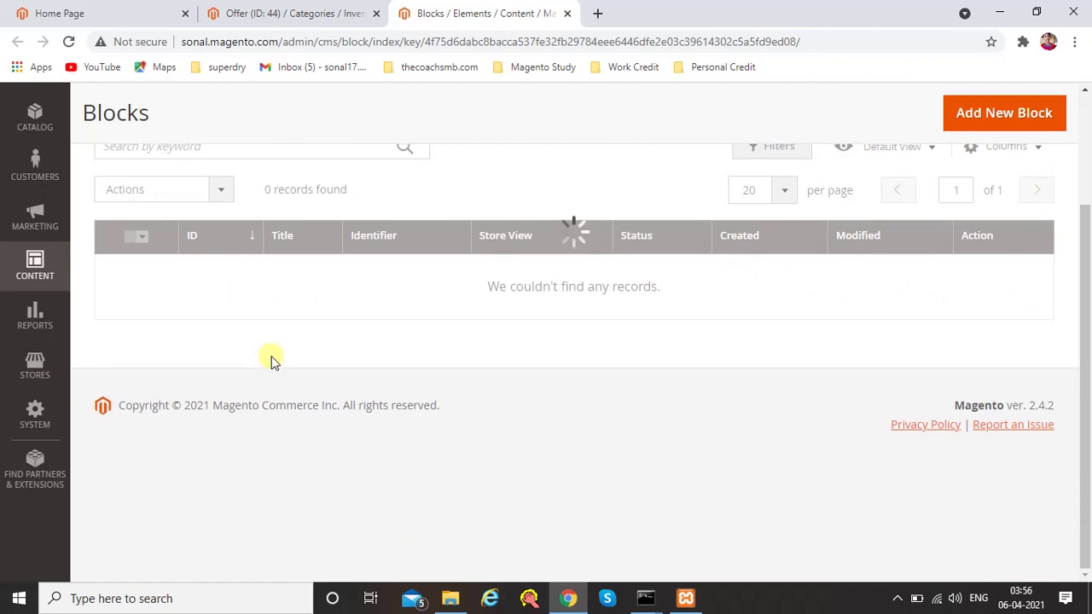
scroll(307, 324, "down", 2)
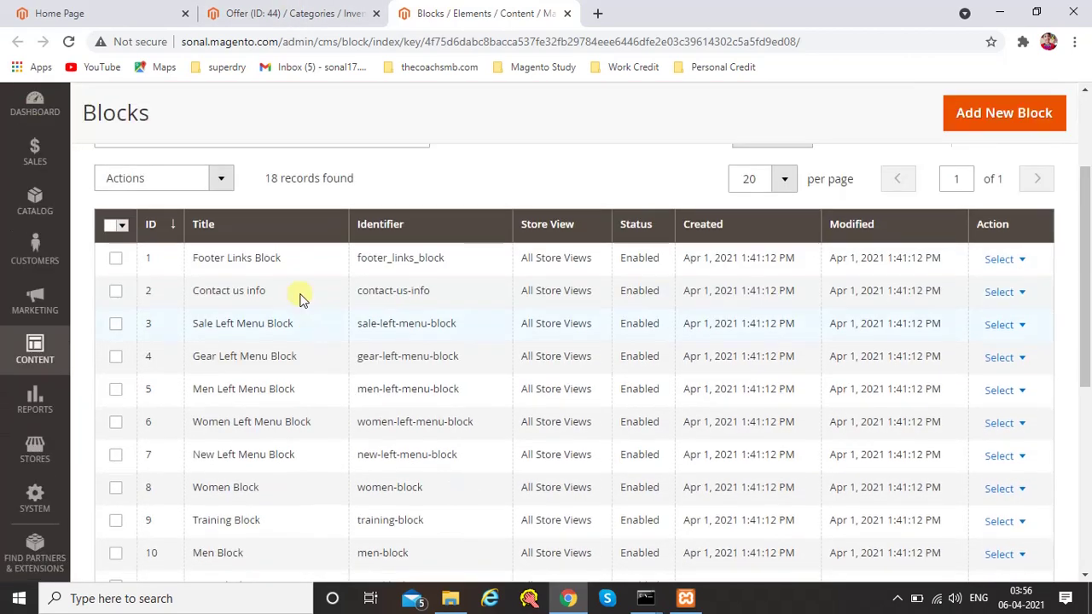
scroll(260, 487, "down", 2)
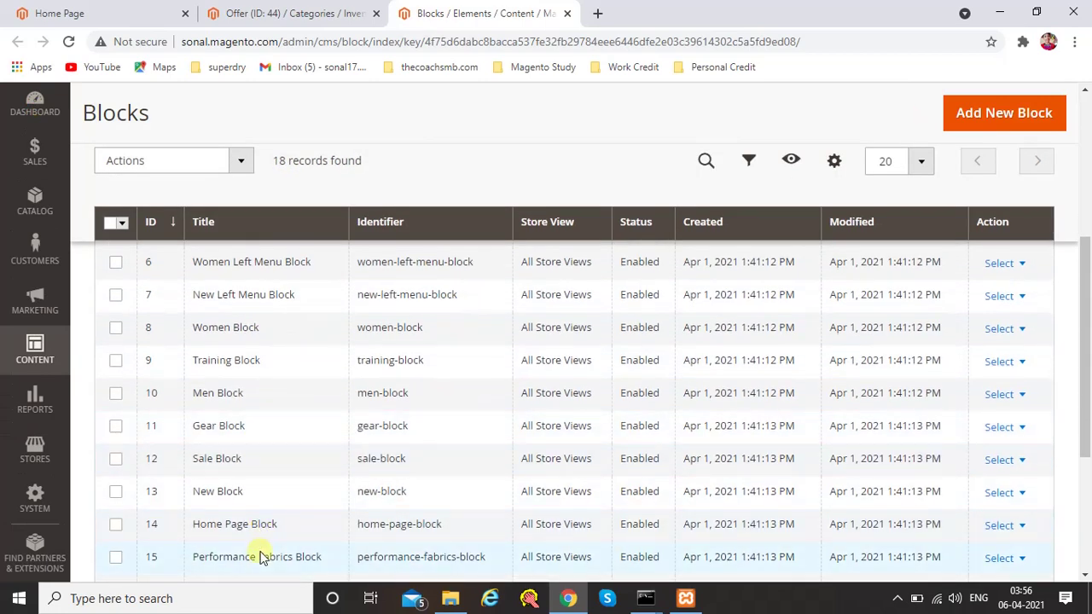
scroll(504, 509, "down", 2)
scroll(507, 506, "up", 5)
scroll(507, 506, "up", 2)
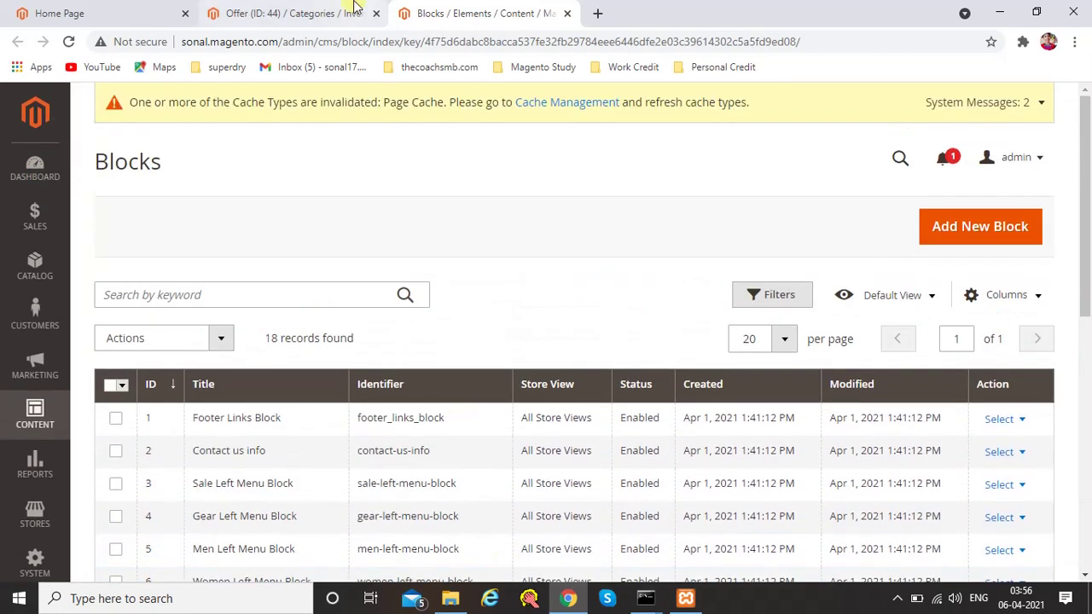
Compare the Offer category's CMS block setting with the Blocks page and its option for adding blocks, then close the category page's Content menu
left_click(346, 12)
scroll(597, 389, "down", 3)
scroll(603, 388, "down", 5)
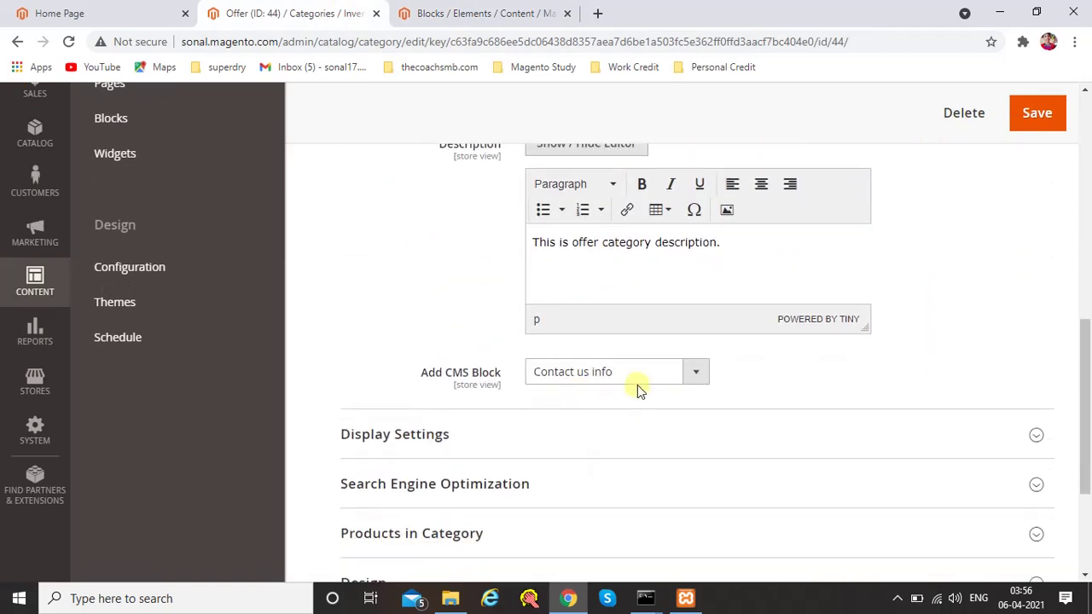
left_click(477, 13)
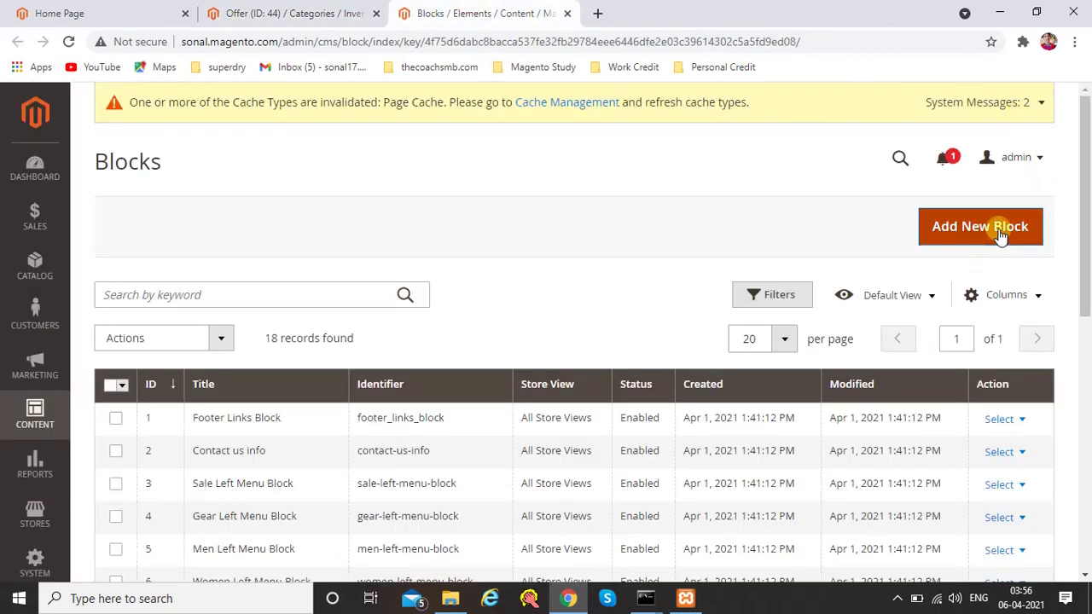
left_click(294, 11)
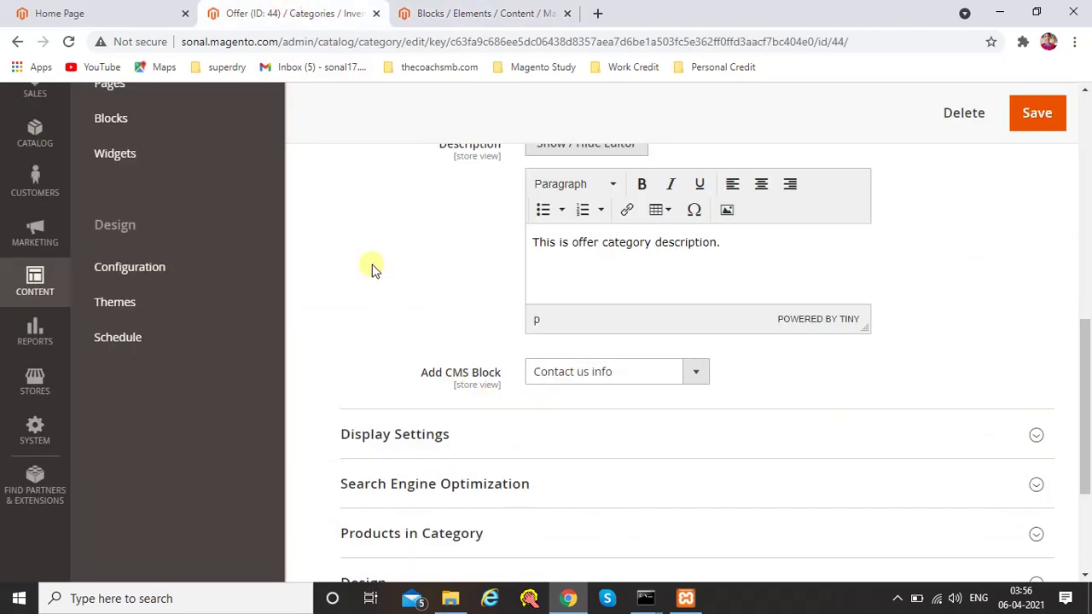
left_click(372, 269)
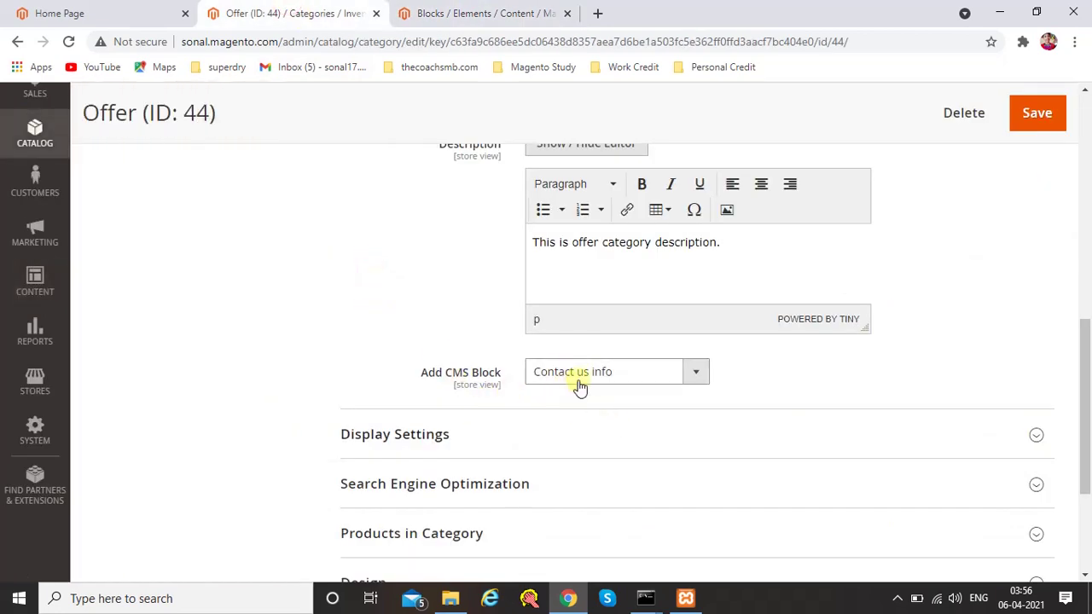
Expand the Offer category's Display Settings and set the display mode to Static block and products
scroll(591, 426, "down", 1)
scroll(591, 421, "up", 5)
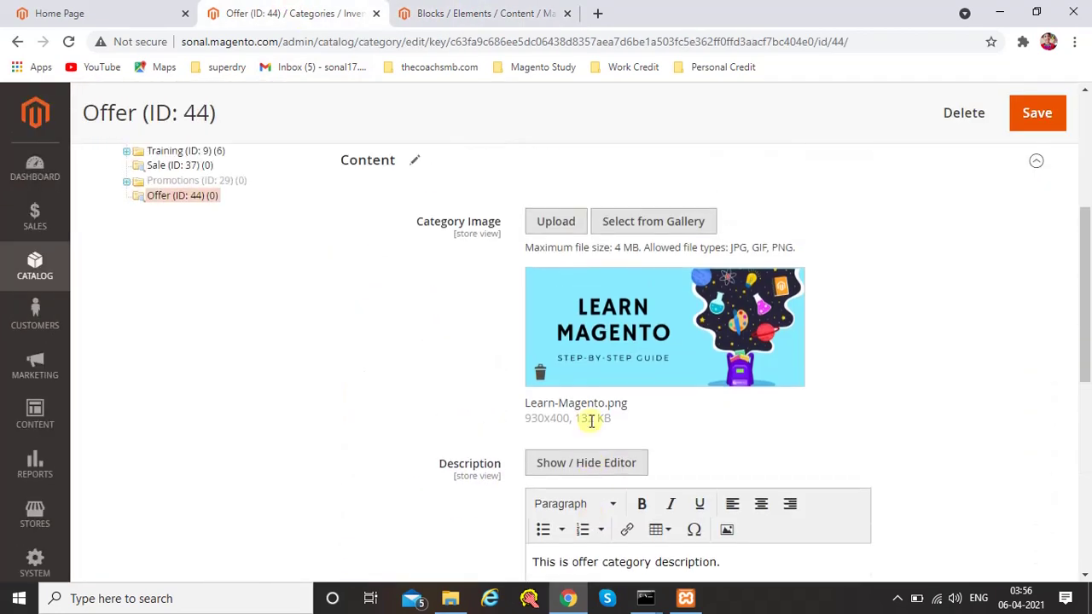
scroll(563, 427, "down", 4)
left_click(499, 434)
scroll(500, 434, "down", 1)
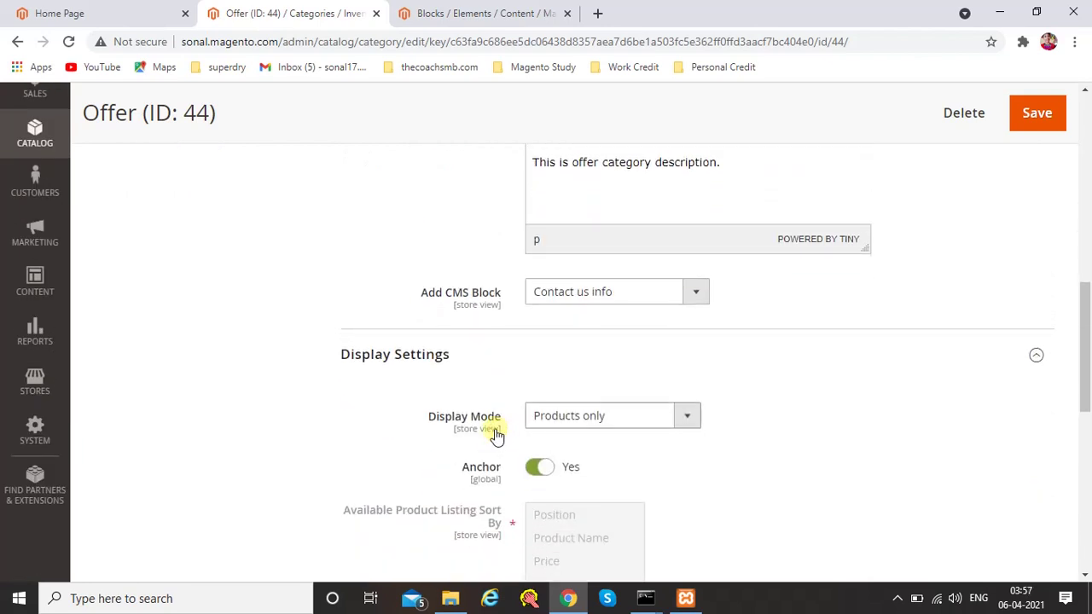
left_click(583, 419)
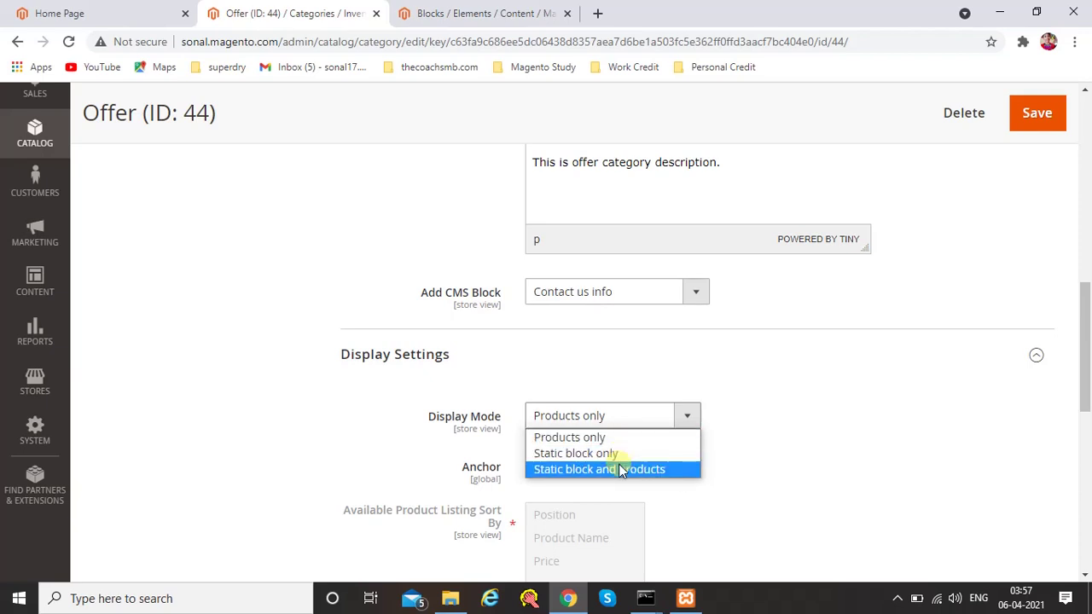
left_click(576, 474)
scroll(787, 393, "down", 1)
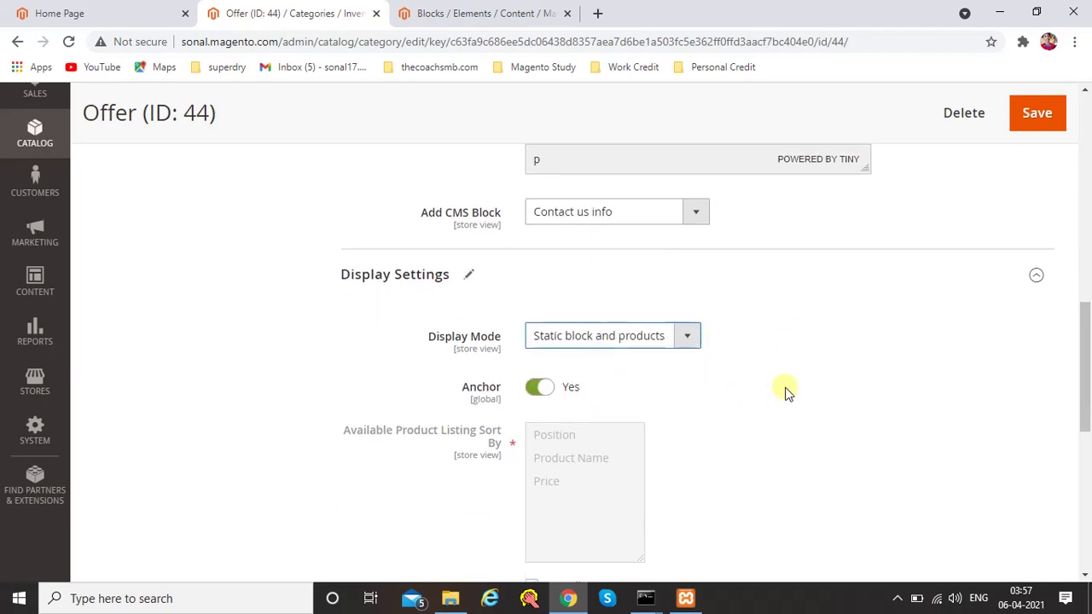
Save the Offer category and look through its page on the storefront
left_click(1031, 120)
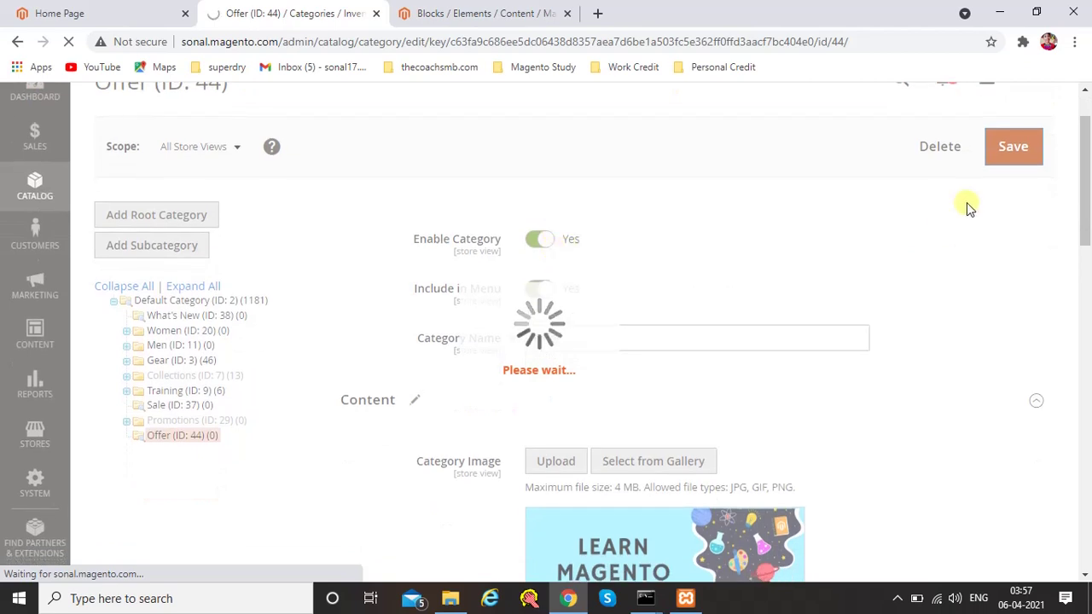
left_click(92, 7)
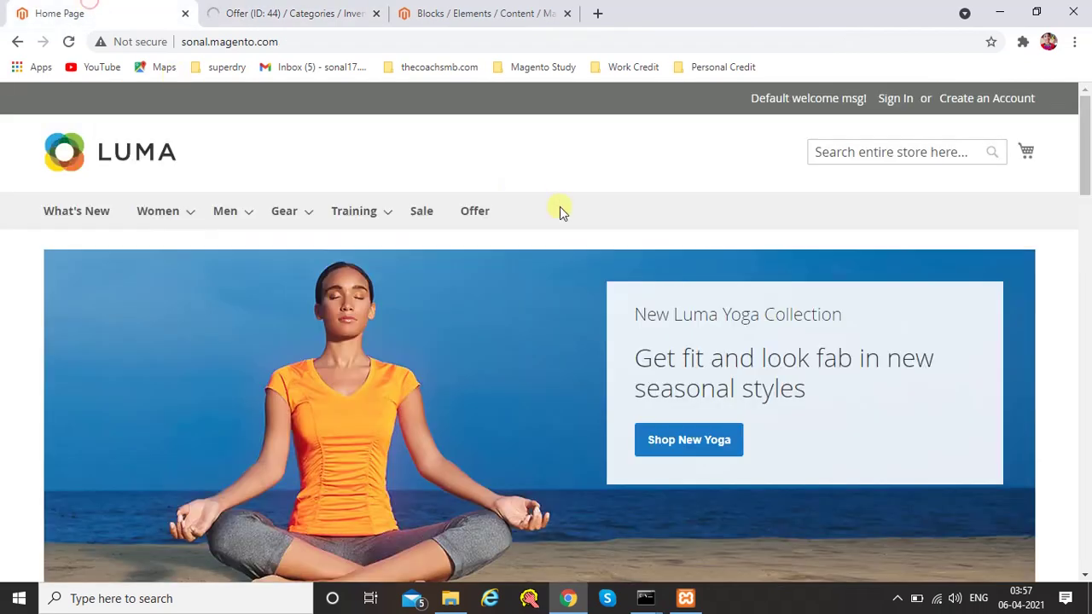
left_click(490, 213)
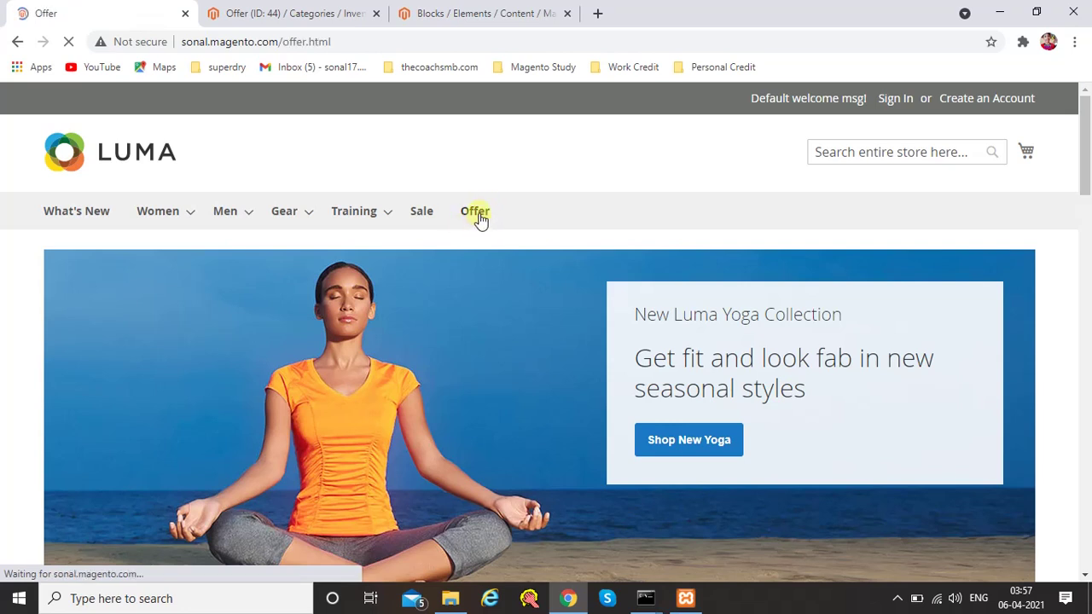
scroll(451, 316, "down", 5)
scroll(451, 378, "down", 5)
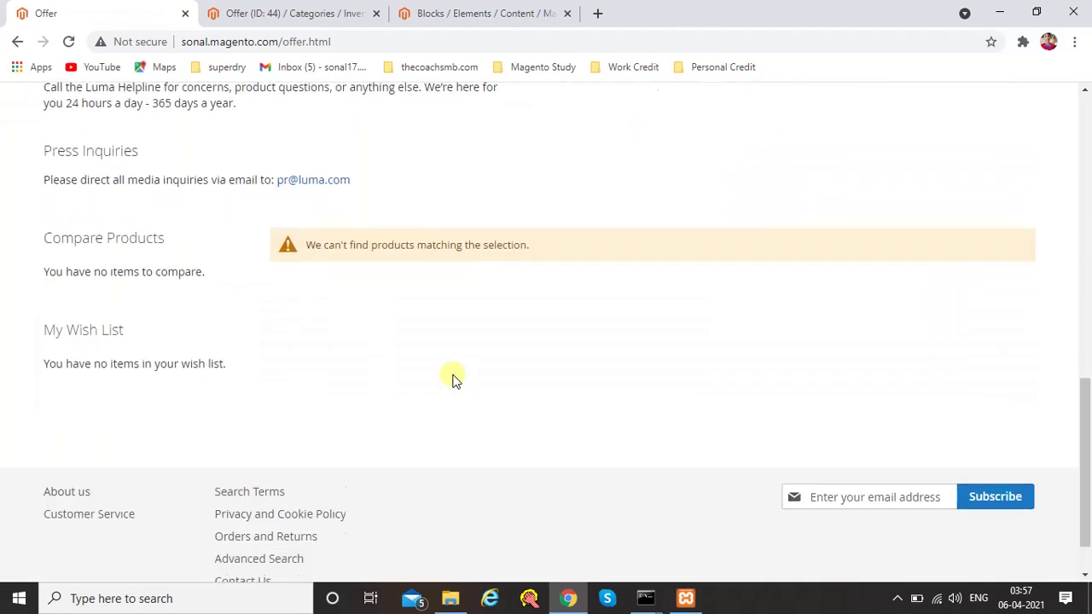
scroll(451, 378, "up", 10)
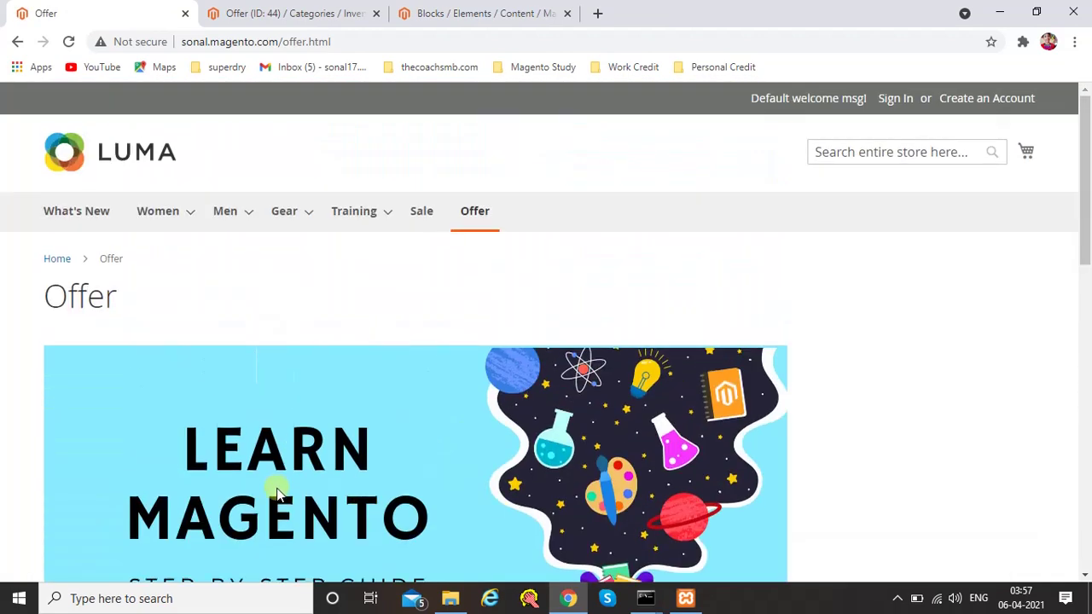
Expand the Offer category's Content section and compare its category image with the banner on the storefront's Offer page
left_click(293, 11)
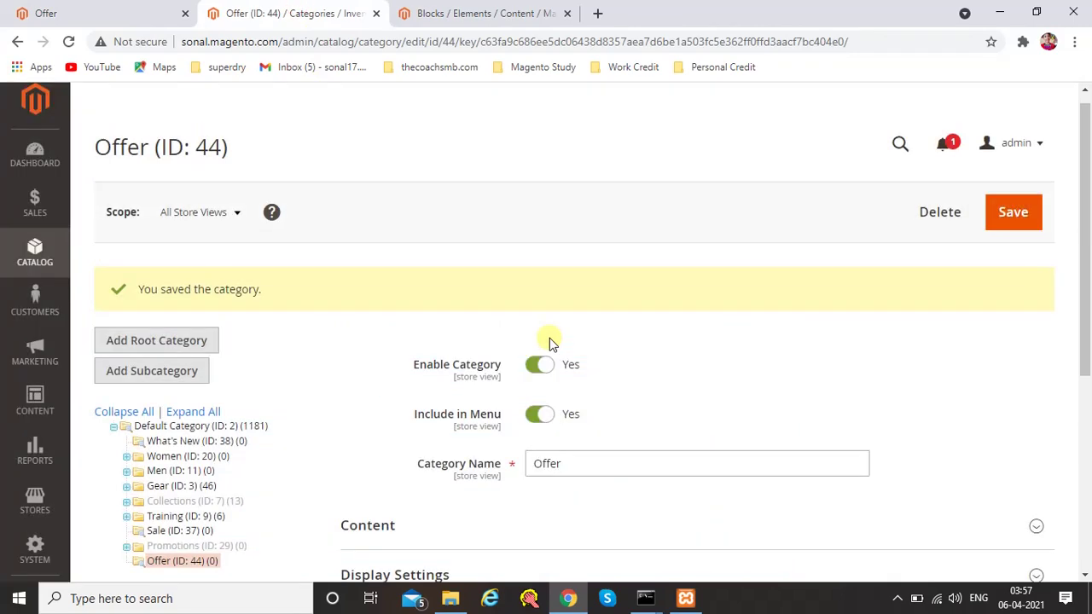
scroll(549, 338, "down", 2)
left_click(395, 375)
scroll(395, 372, "down", 3)
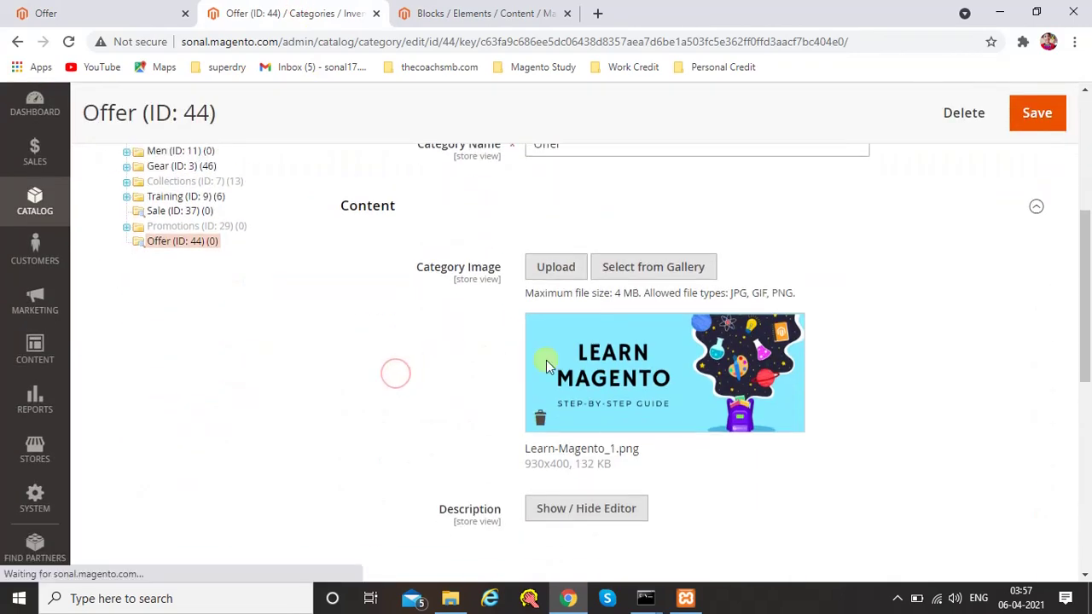
scroll(574, 389, "down", 2)
left_click(109, 14)
scroll(300, 426, "down", 3)
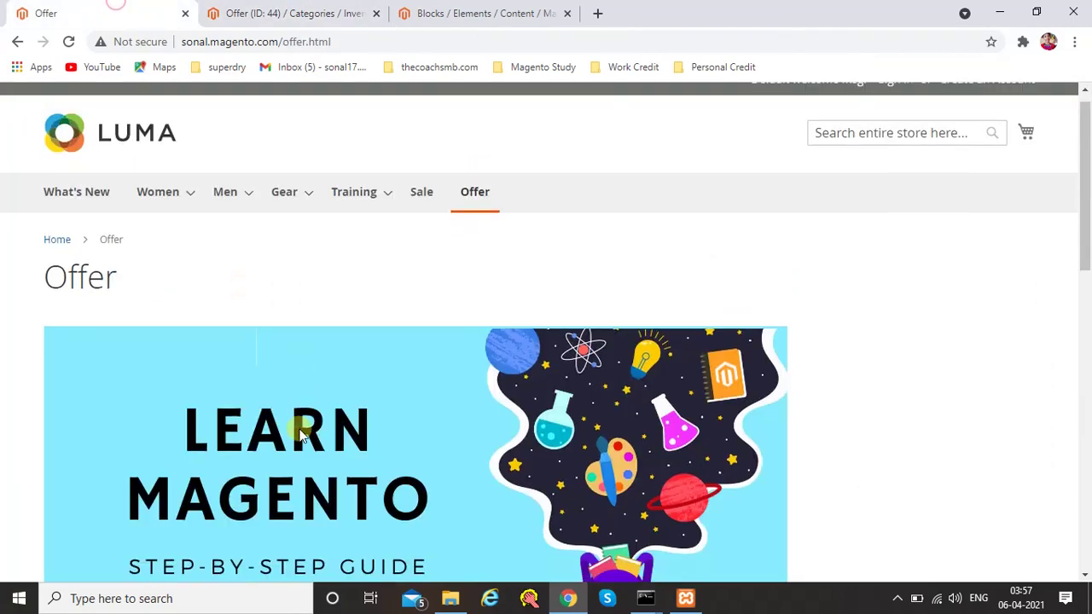
scroll(299, 426, "down", 2)
Compare the description in the Offer category's editor with the text below the storefront banner
left_click(214, 12)
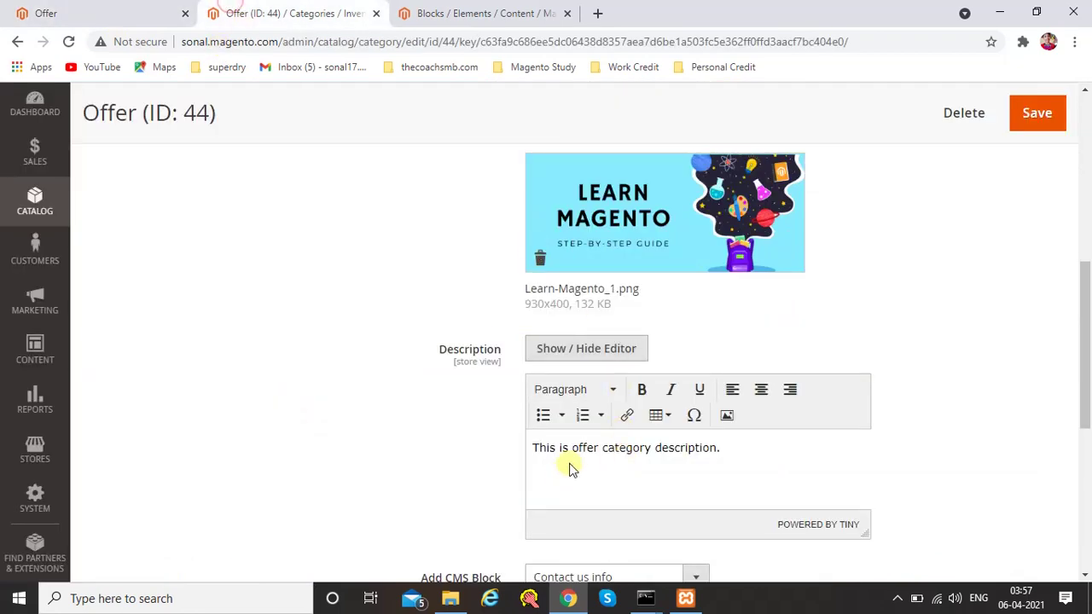
left_click(50, 11)
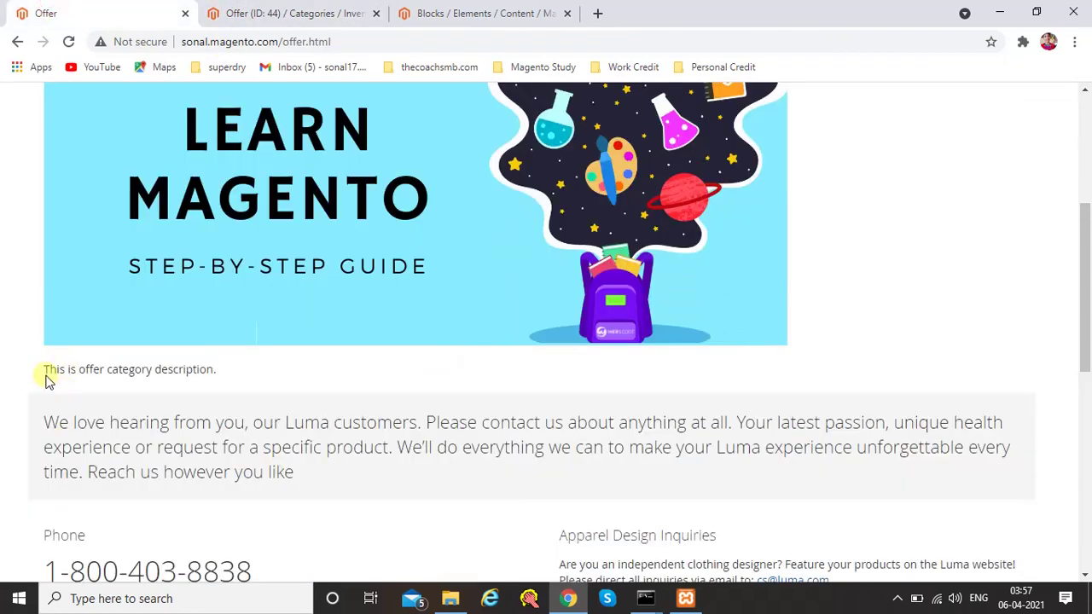
left_click_drag(44, 370, 229, 371)
Compare the Offer category's CMS block setting with the contact information shown on the storefront's Offer page
left_click(227, 14)
scroll(646, 371, "down", 3)
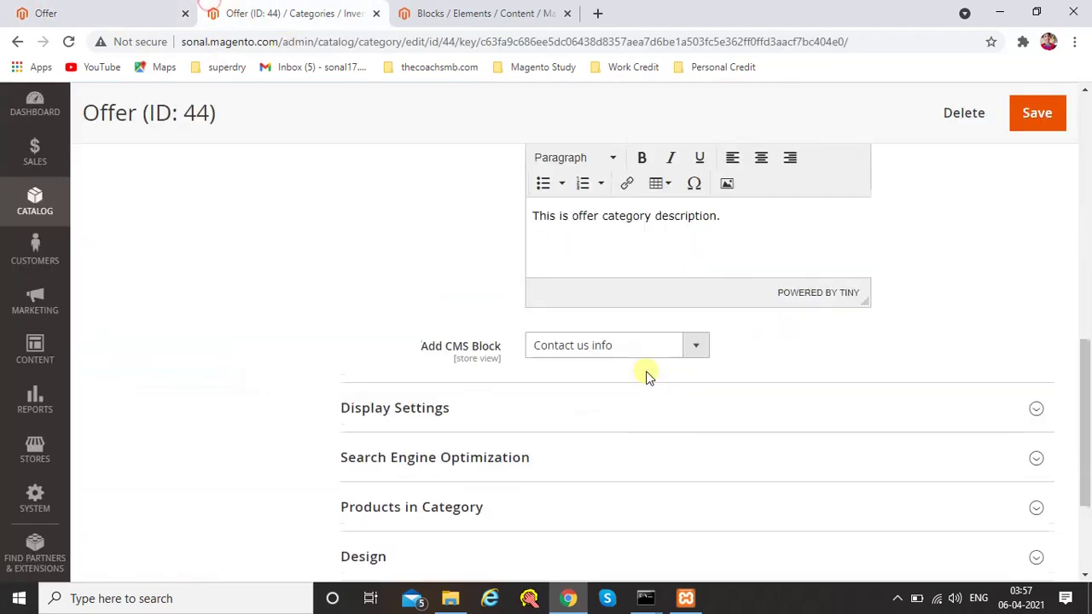
left_click(26, 10)
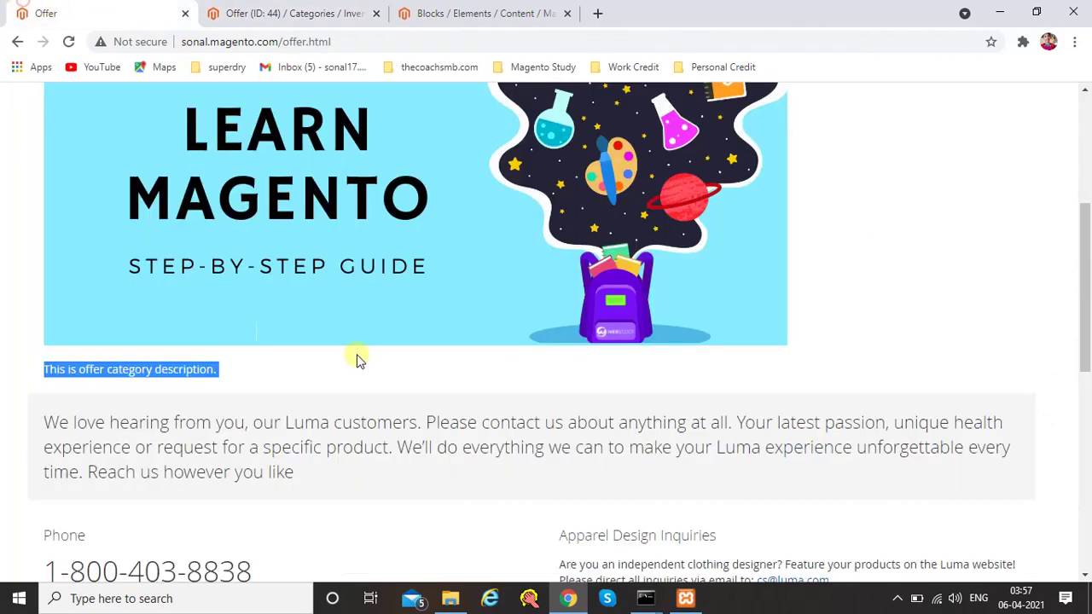
scroll(220, 337, "down", 3)
left_click_drag(47, 182, 417, 434)
left_click(417, 434)
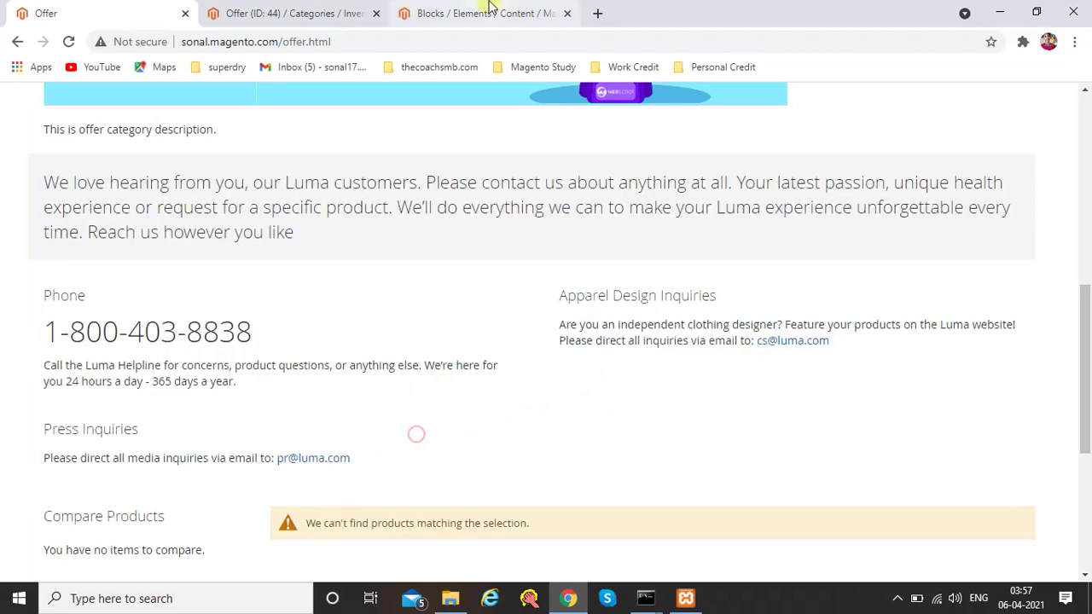
Open the Contact us info block for editing from the Blocks page and view its content
left_click(465, 12)
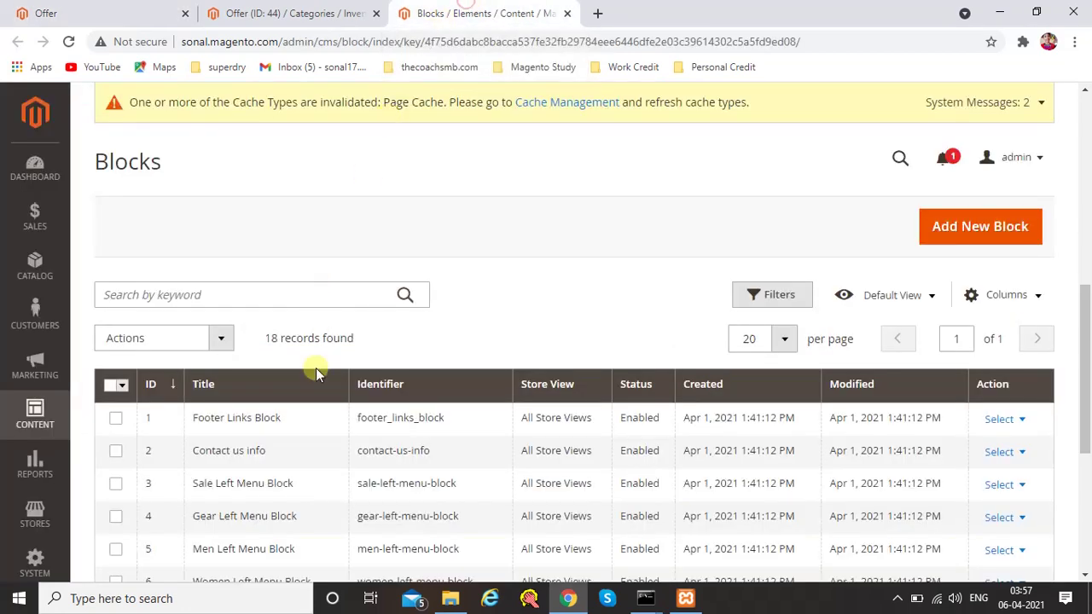
scroll(308, 362, "down", 2)
left_click(281, 13)
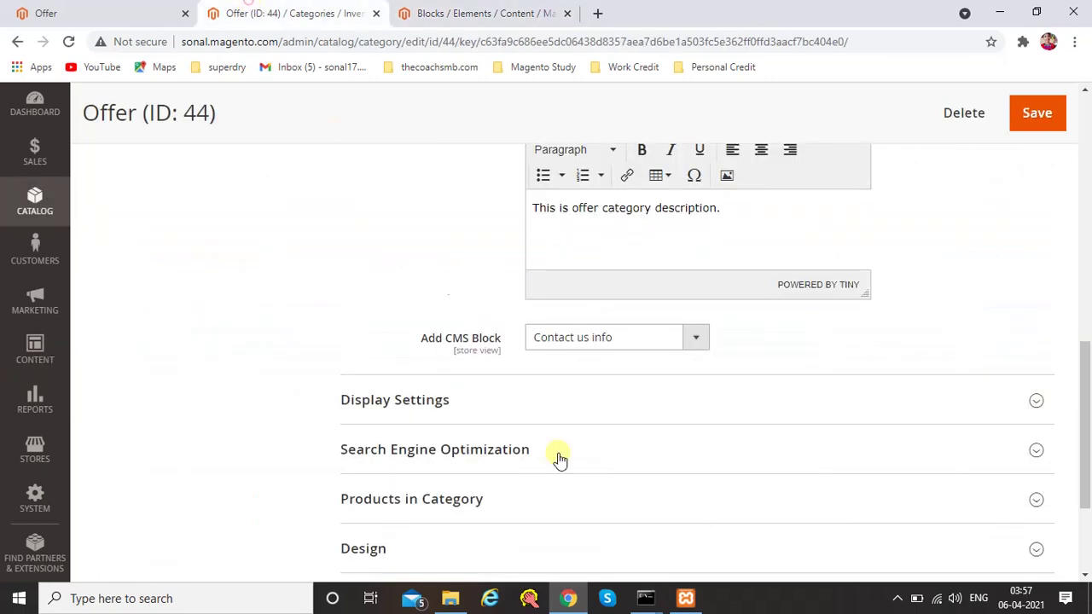
left_click(516, 10)
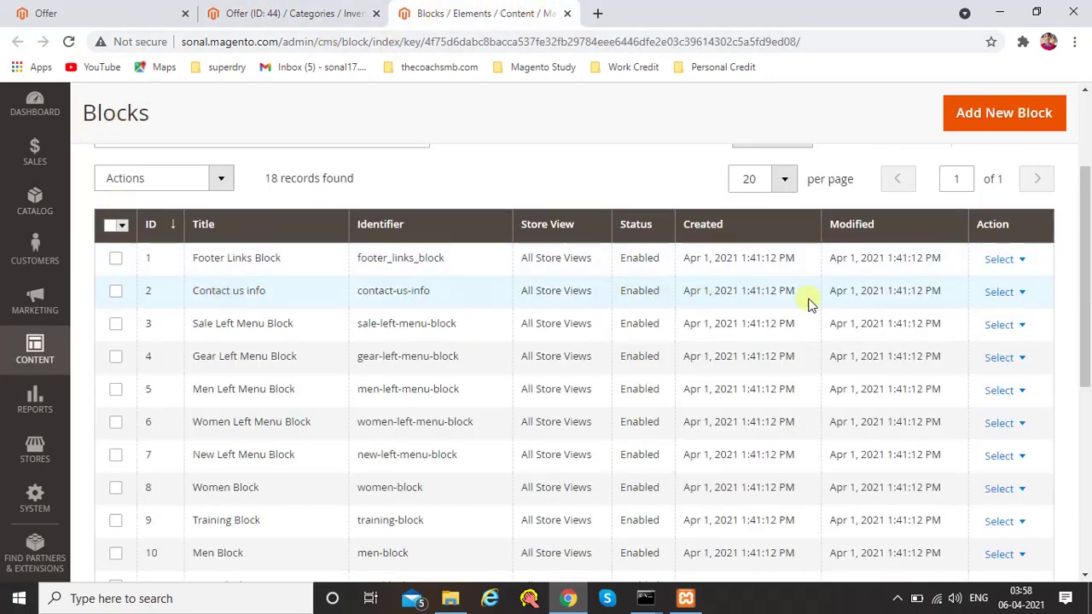
left_click(1020, 292)
left_click(998, 317)
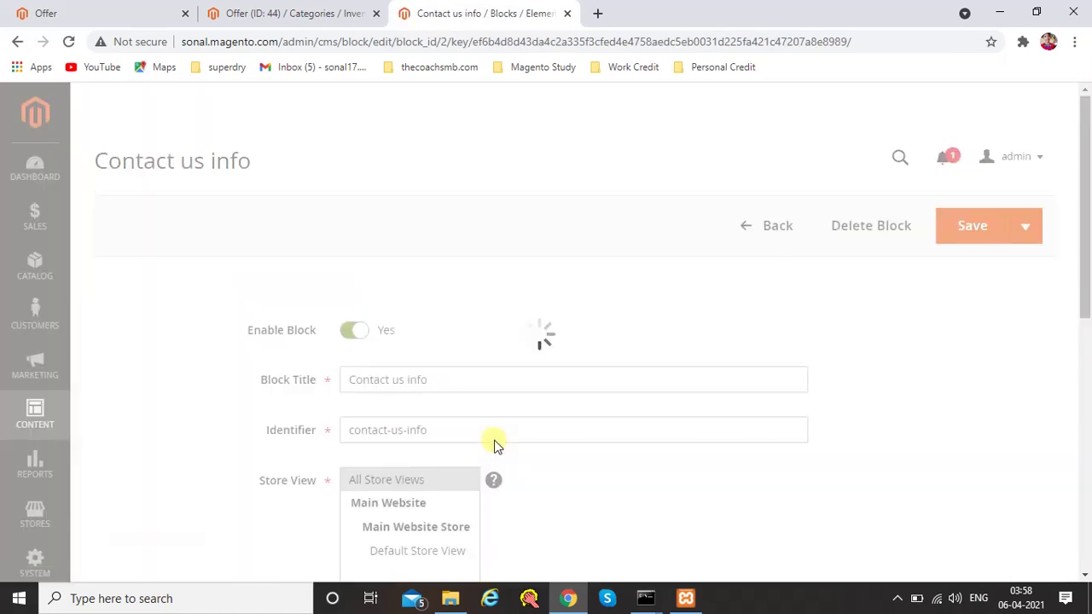
scroll(495, 445, "down", 4)
scroll(493, 446, "down", 1)
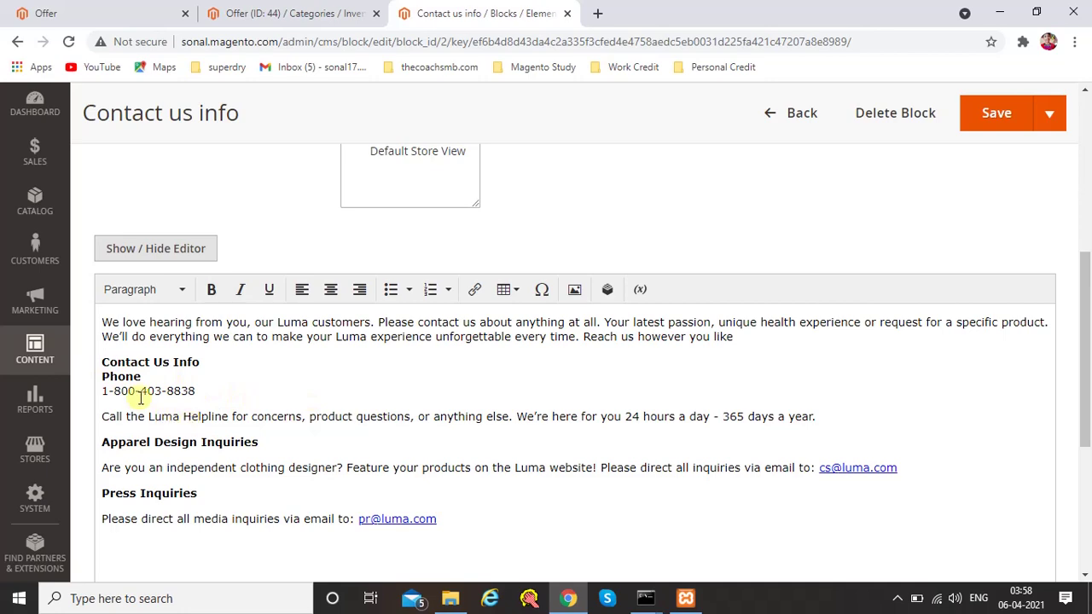
Compare the Contact us info block's content with the contact section on the storefront's Offer page
key("ctrl+1")
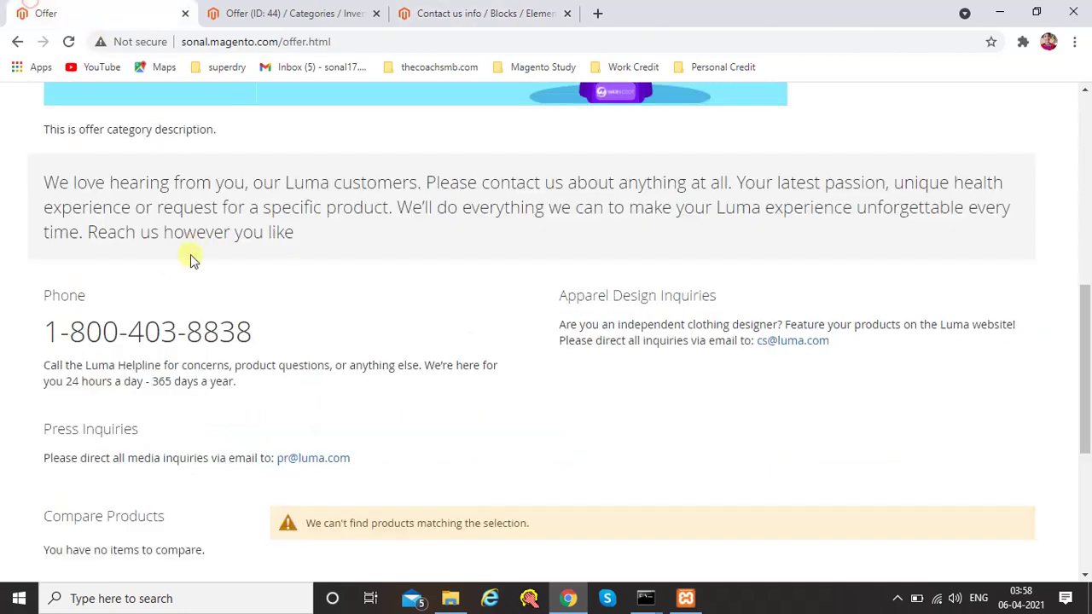
left_click(418, 12)
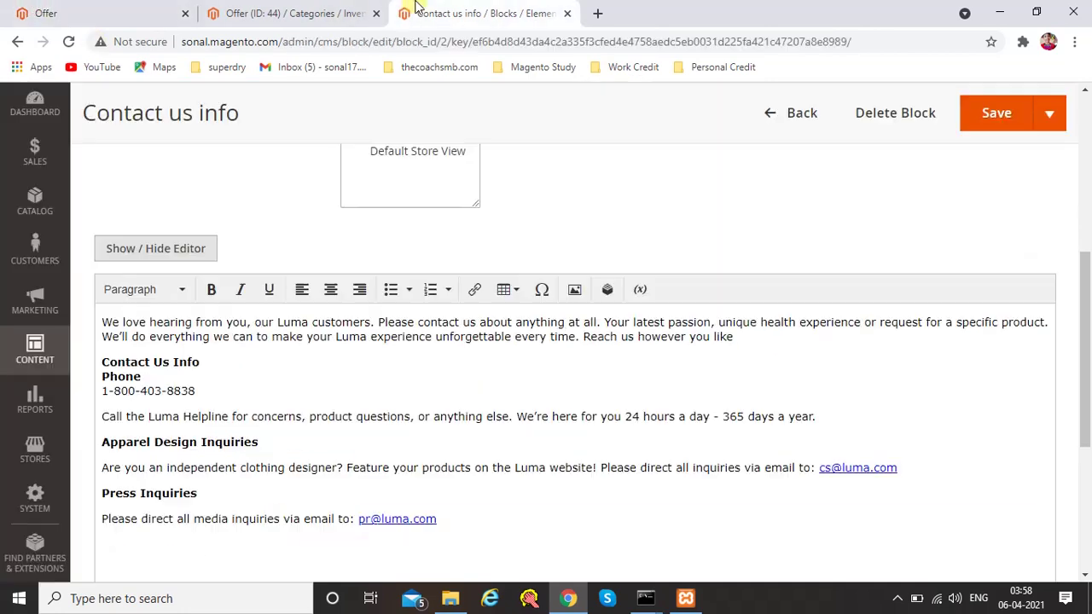
left_click(132, 7)
Return to the Offer category in the admin and review its image, description and CMS block settings
left_click(274, 10)
scroll(683, 358, "up", 2)
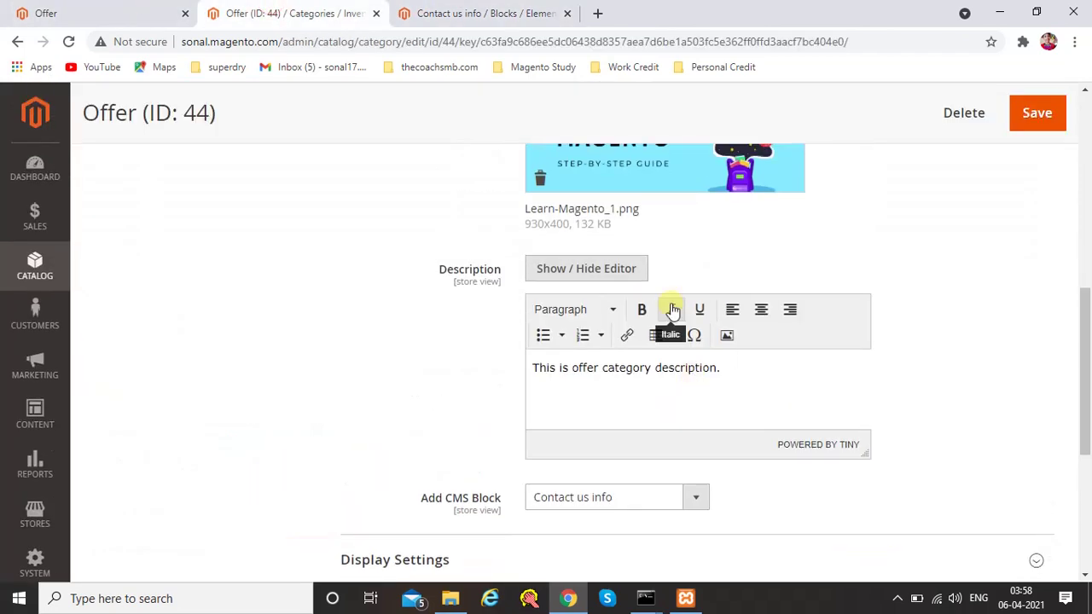
scroll(645, 398, "up", 4)
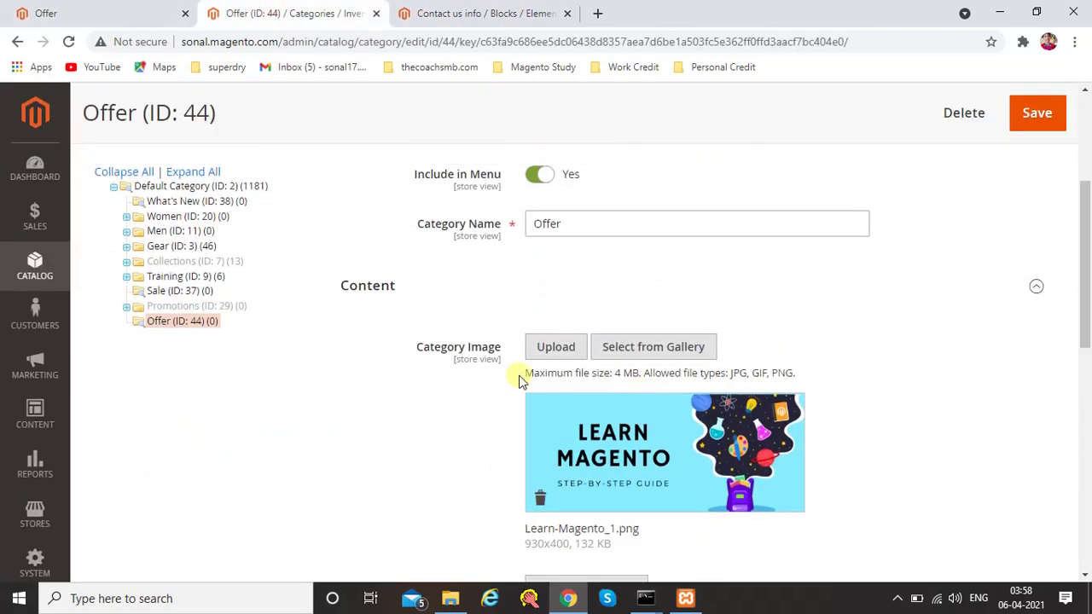
scroll(520, 378, "down", 5)
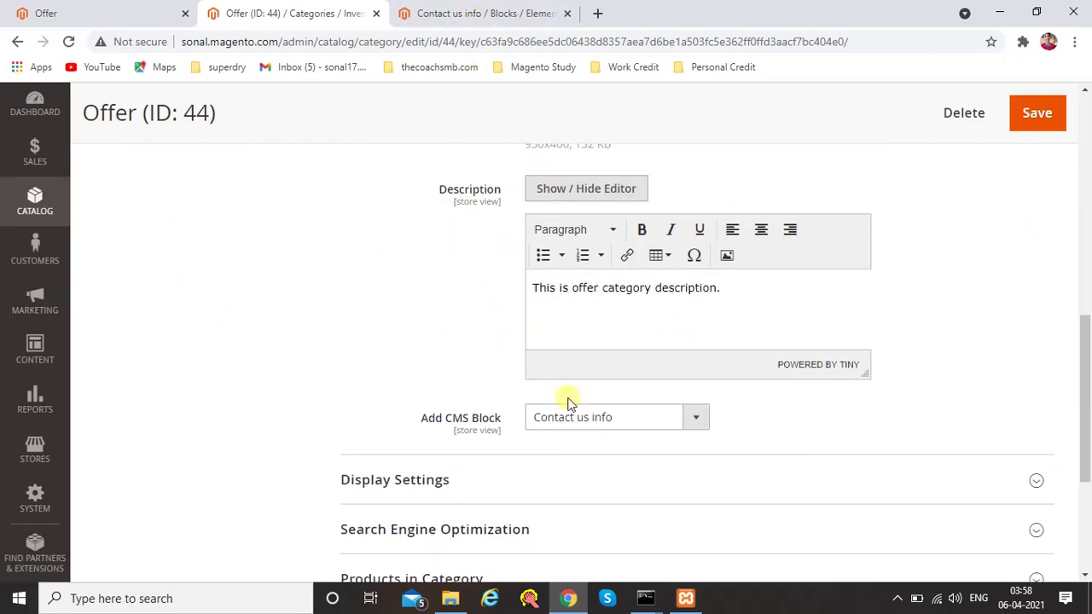
scroll(568, 405, "down", 2)
scroll(512, 362, "up", 11)
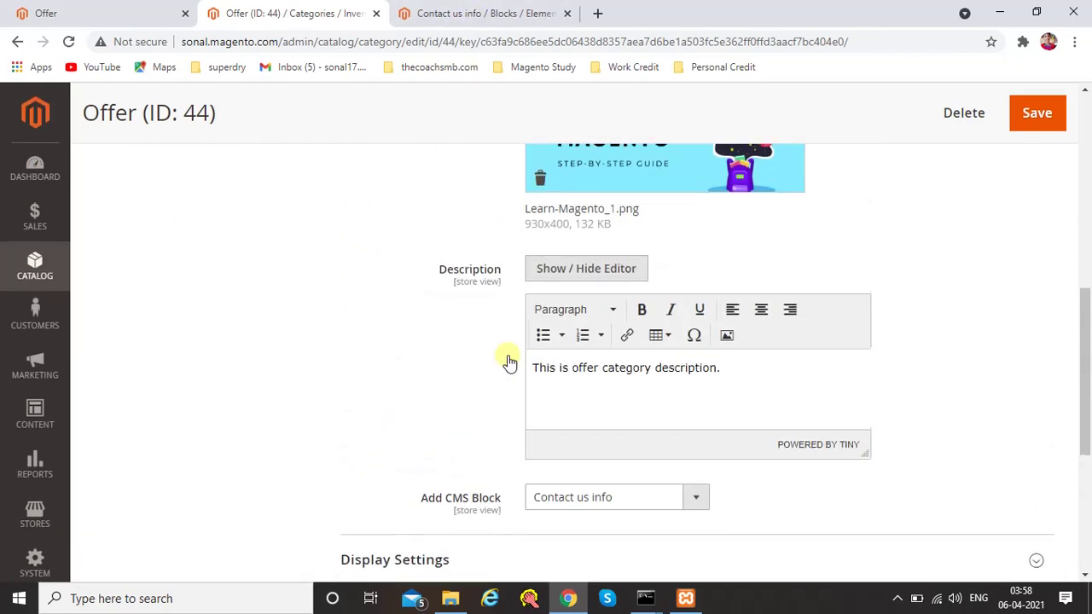
scroll(443, 376, "down", 2)
scroll(372, 383, "down", 1)
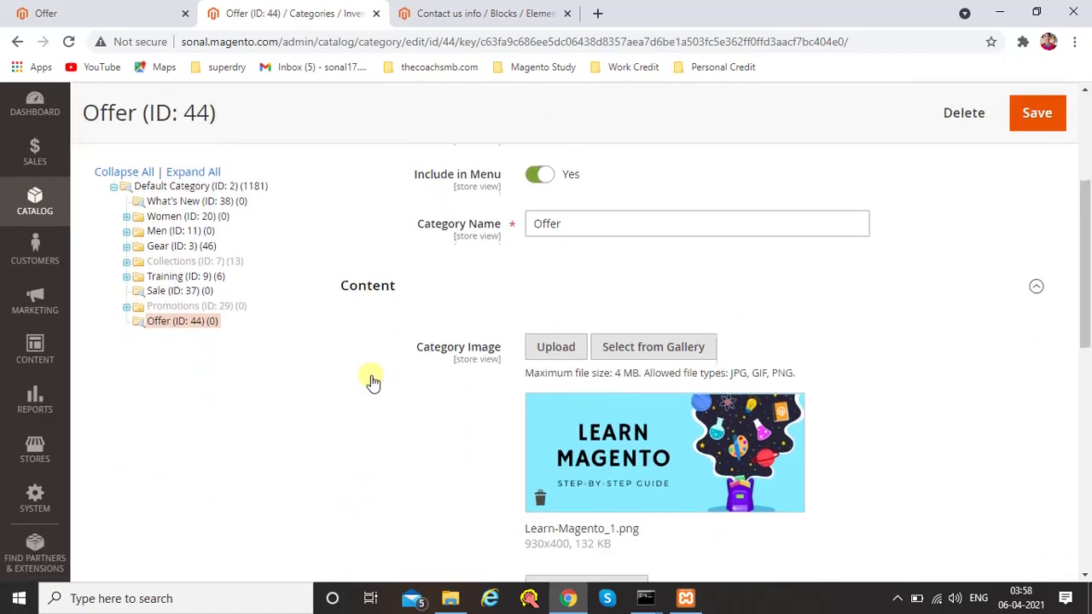
scroll(394, 307, "down", 1)
Collapse the Content section, expand Display Settings and examine the available display mode options
left_click(384, 209)
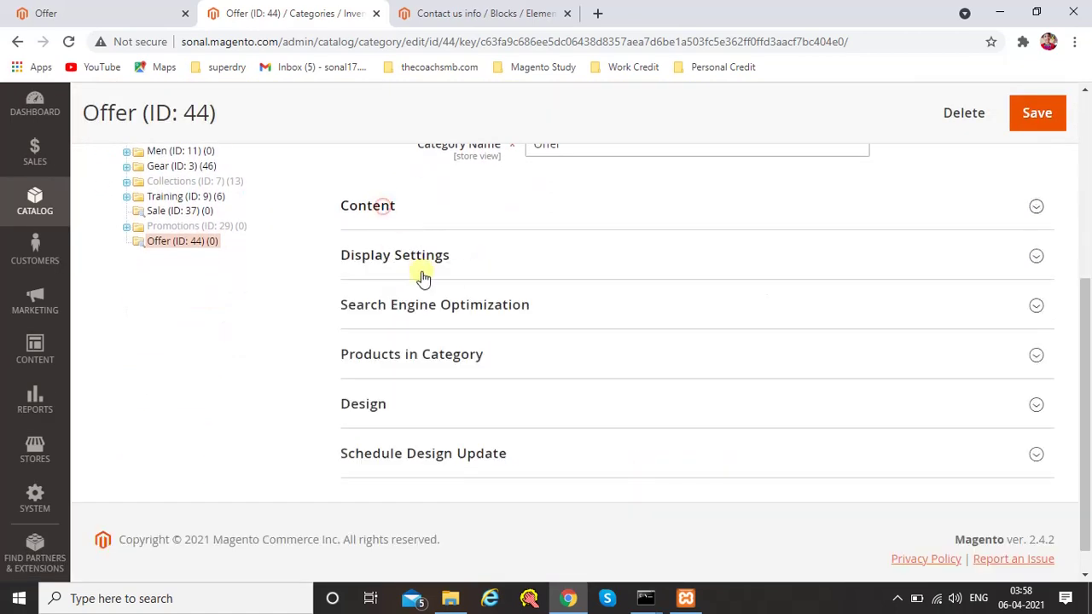
scroll(427, 276, "up", 1)
scroll(426, 278, "down", 1)
left_click(427, 277)
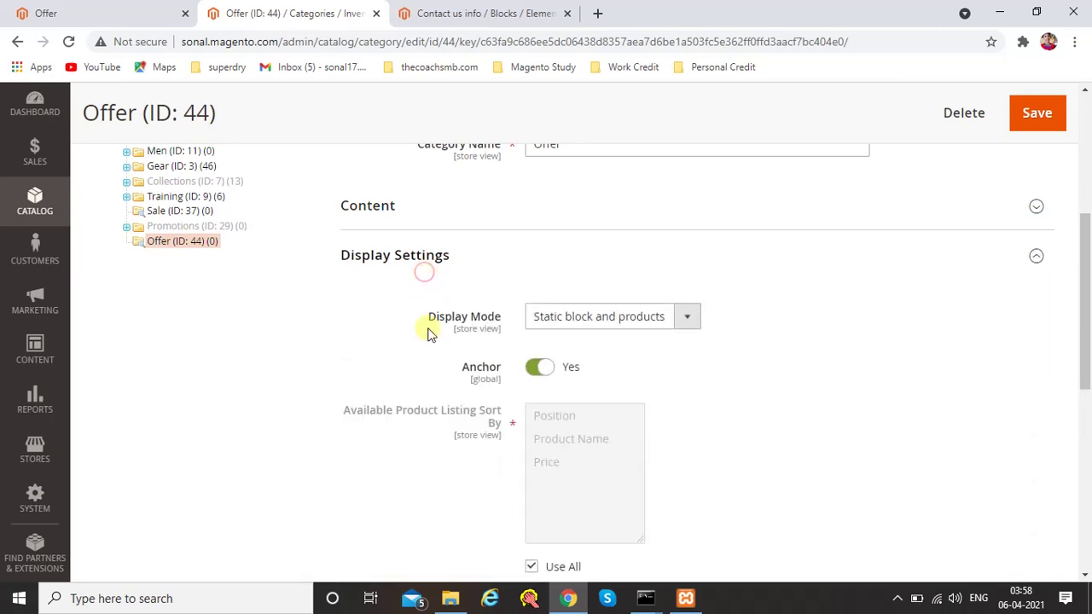
left_click(576, 326)
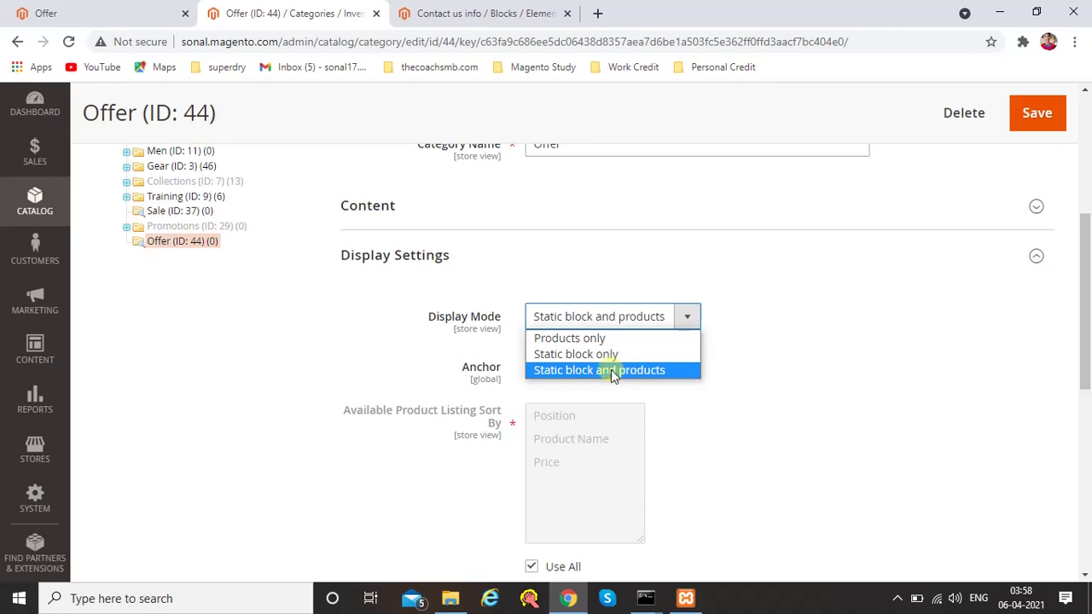
left_click(398, 358)
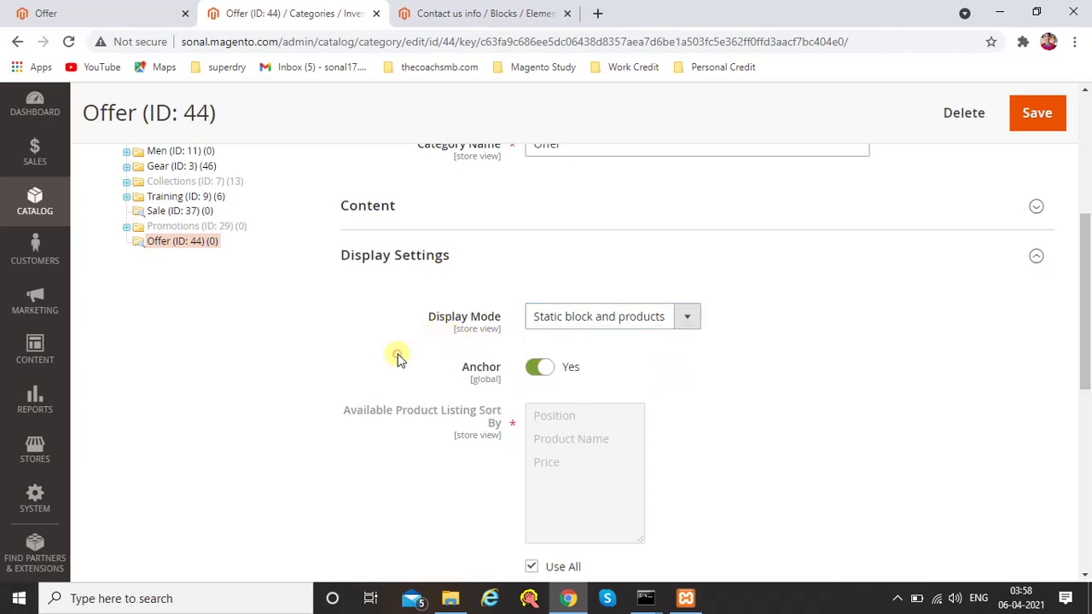
Reopen the Content section and clear the Offer category's CMS block by choosing Please select a static block
left_click(365, 205)
scroll(551, 295, "down", 6)
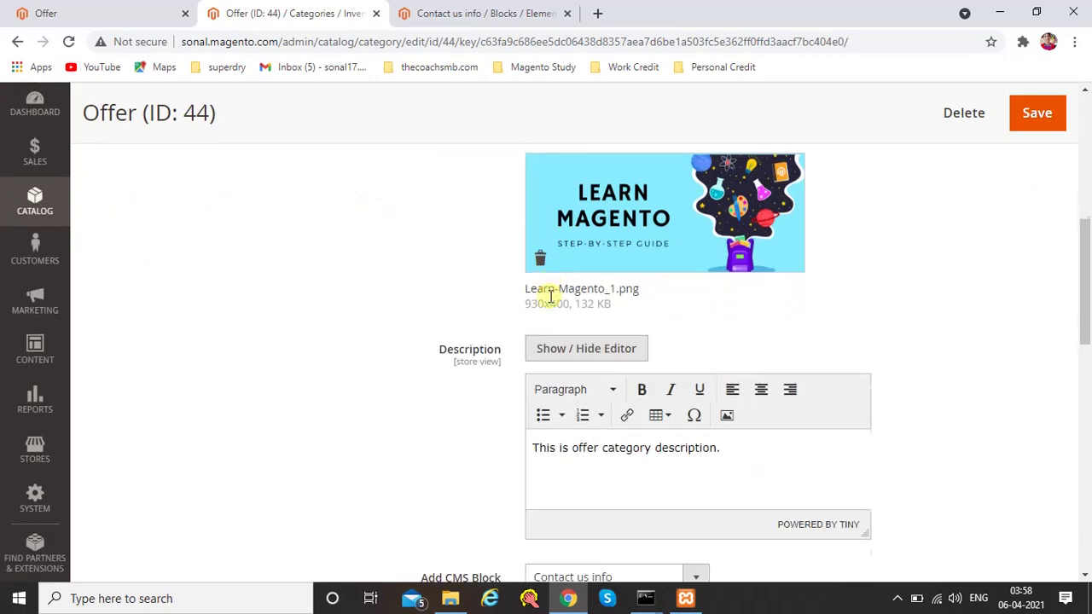
left_click(556, 257)
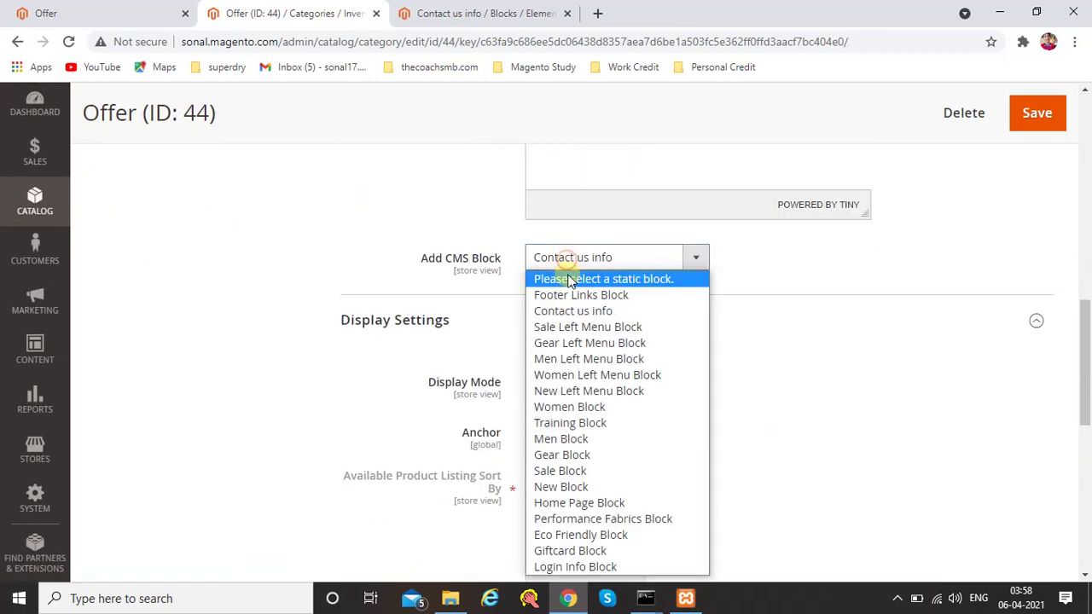
left_click(569, 277)
scroll(651, 284, "down", 1)
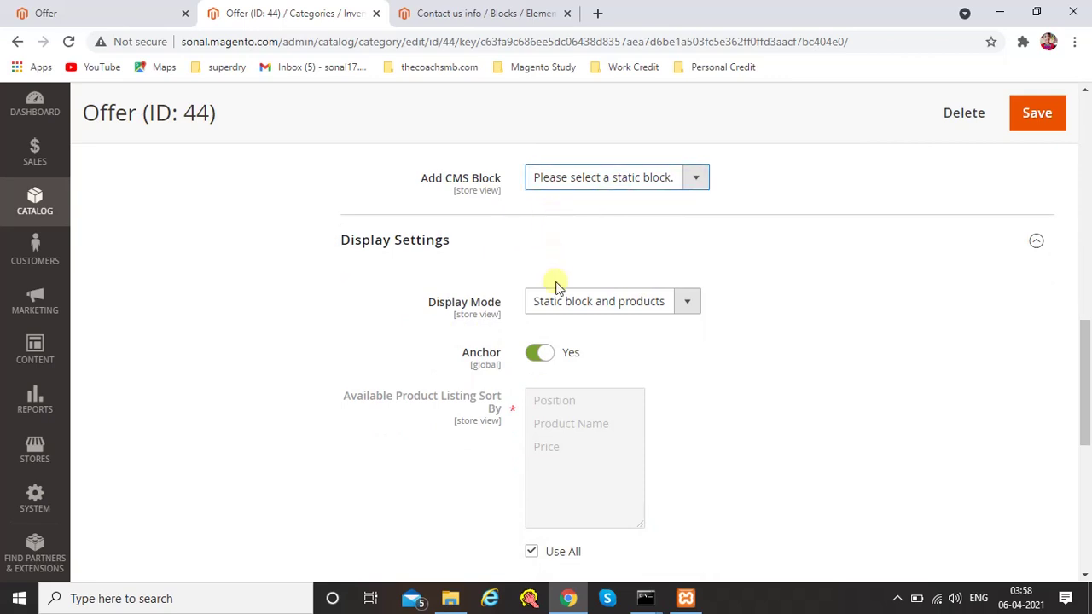
Set the Offer category's display mode to Products only and look over the remaining display settings, including Anchor
scroll(555, 286, "down", 1)
left_click(560, 221)
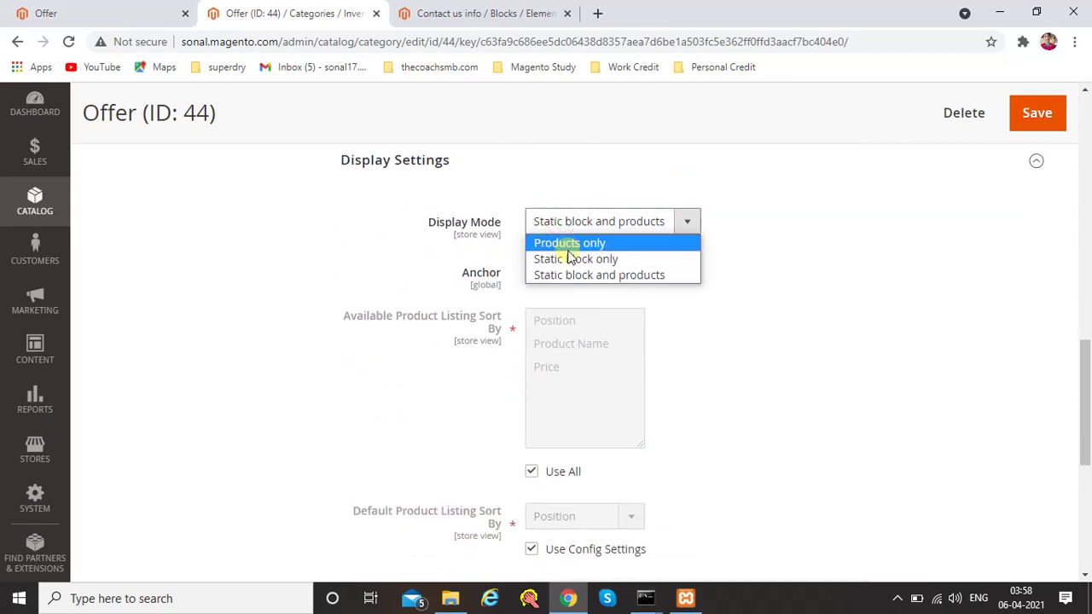
left_click(569, 248)
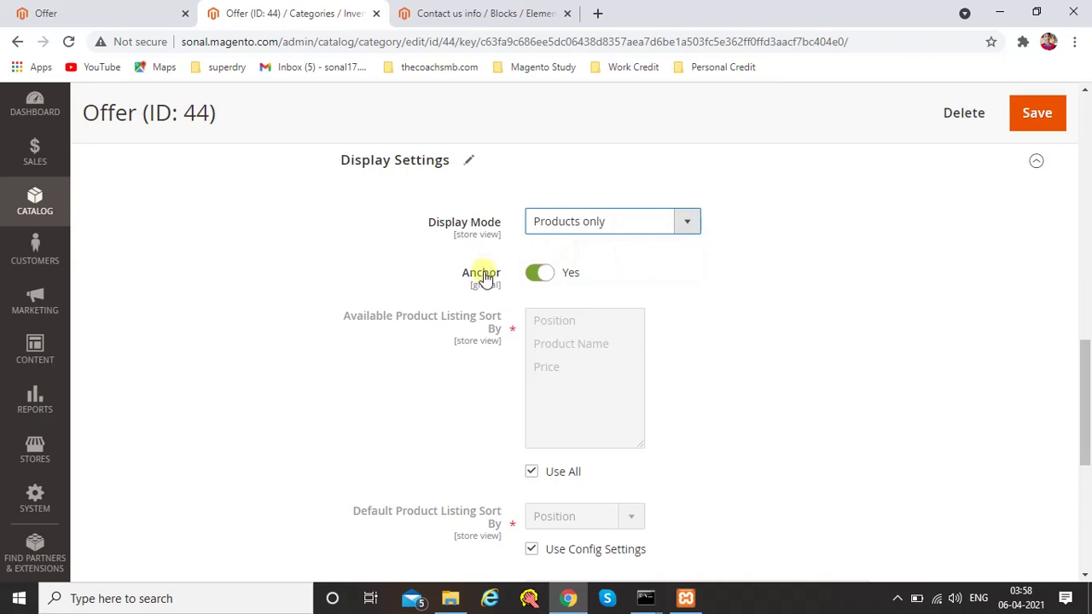
scroll(484, 279, "down", 4)
scroll(563, 324, "up", 3)
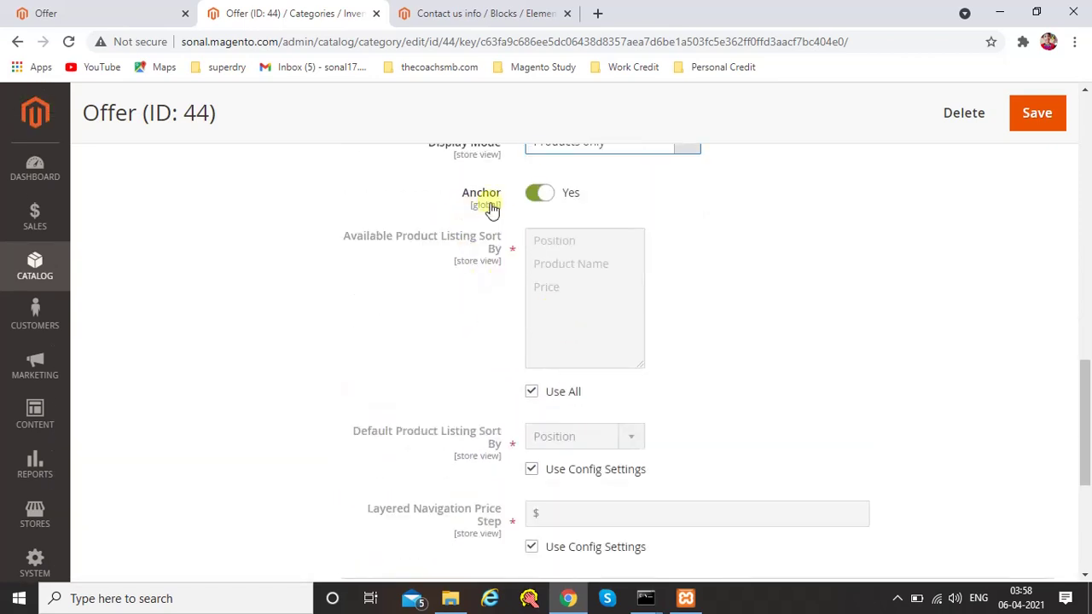
Point out the Offer category's Anchor setting and look over the sidebar and content of its storefront page
left_click(535, 194)
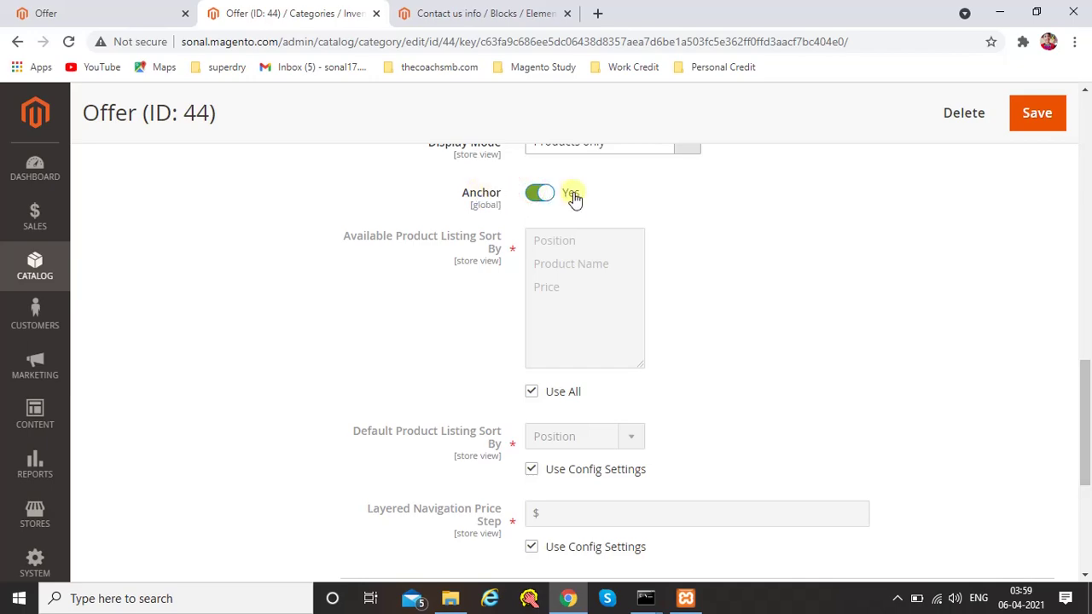
left_click(110, 10)
scroll(168, 304, "down", 4)
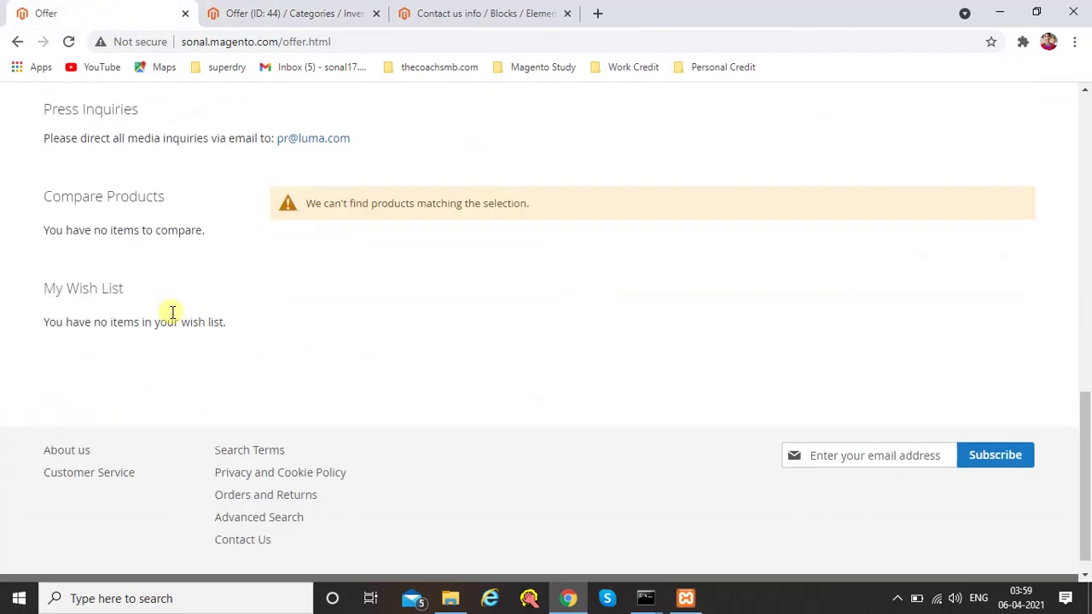
scroll(171, 316, "up", 6)
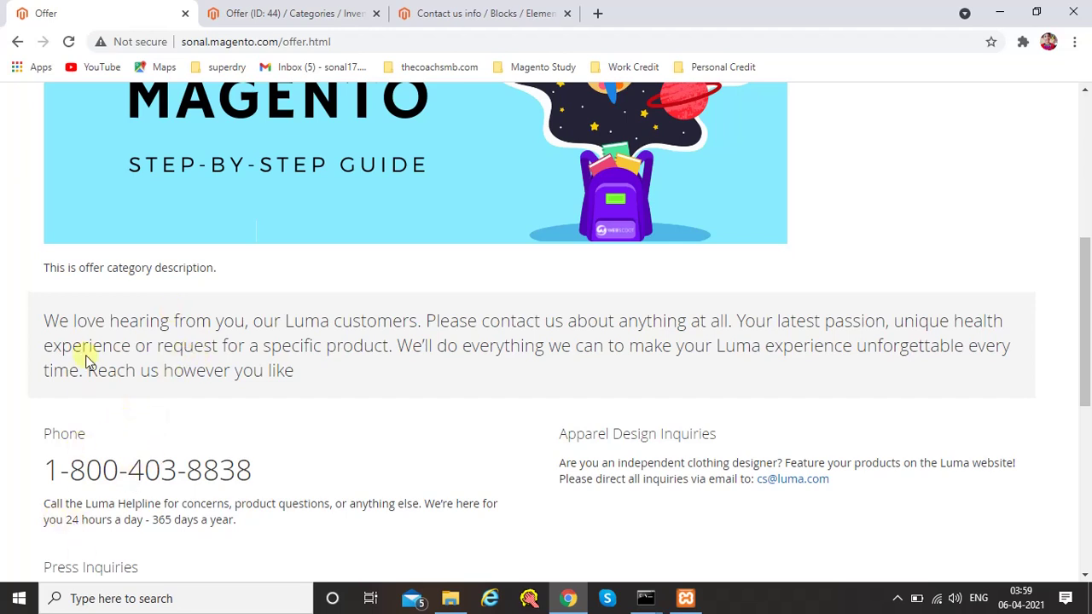
Return to the Offer category in the admin and examine its product sorting and layered navigation price step settings
left_click(256, 11)
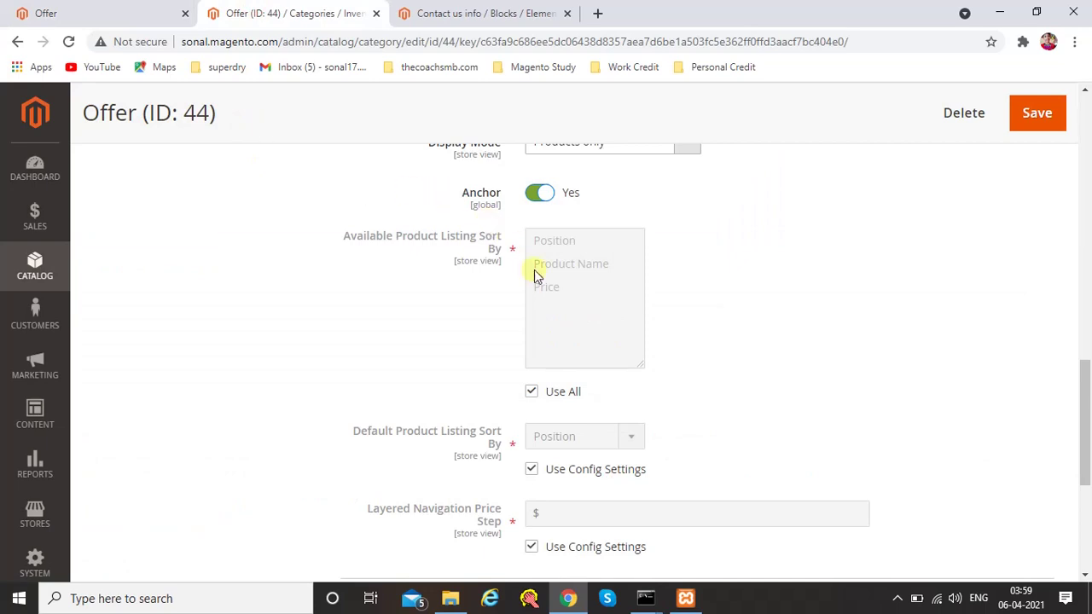
scroll(614, 334, "down", 3)
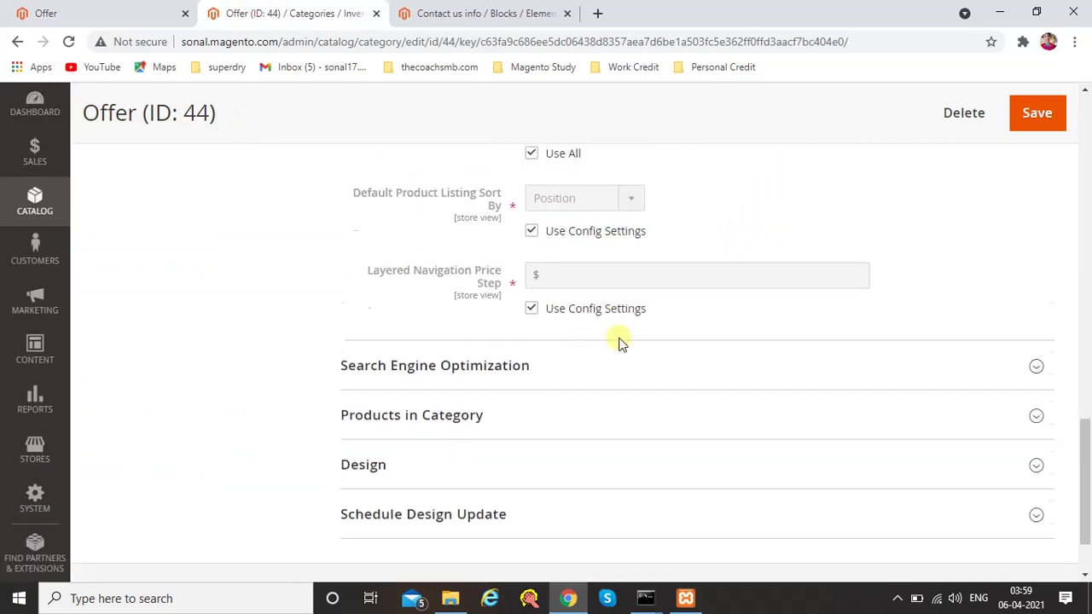
scroll(621, 344, "up", 3)
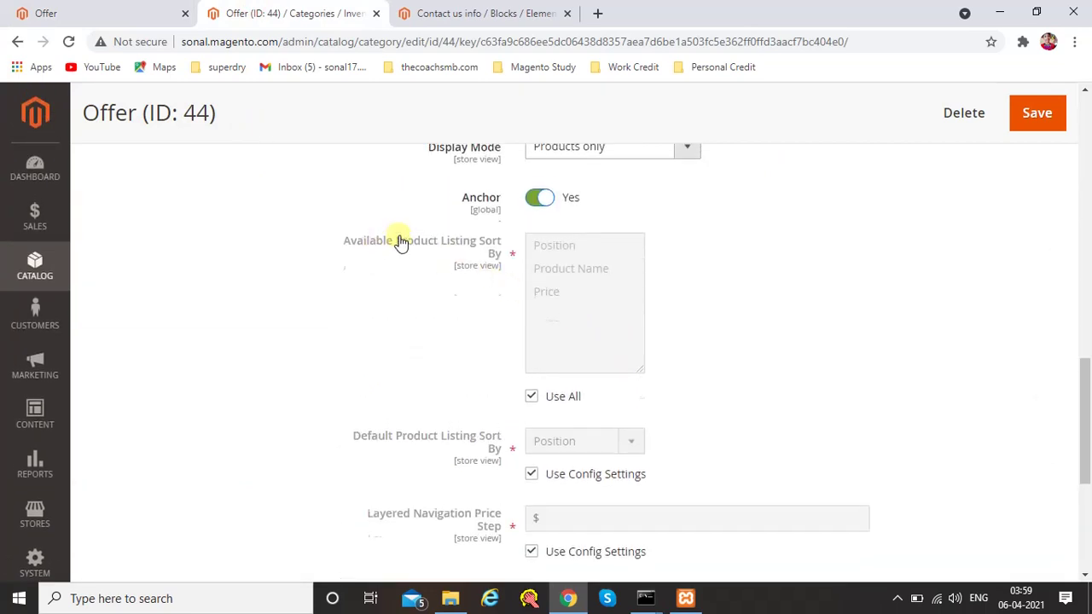
scroll(378, 383, "up", 2)
scroll(409, 397, "down", 2)
scroll(409, 398, "down", 3)
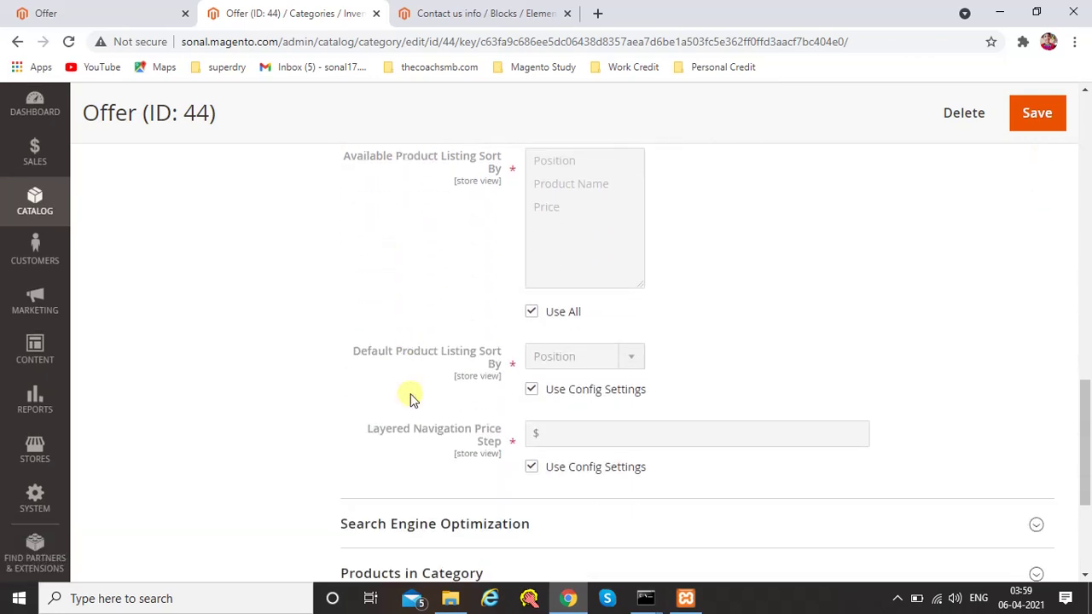
scroll(433, 298, "down", 1)
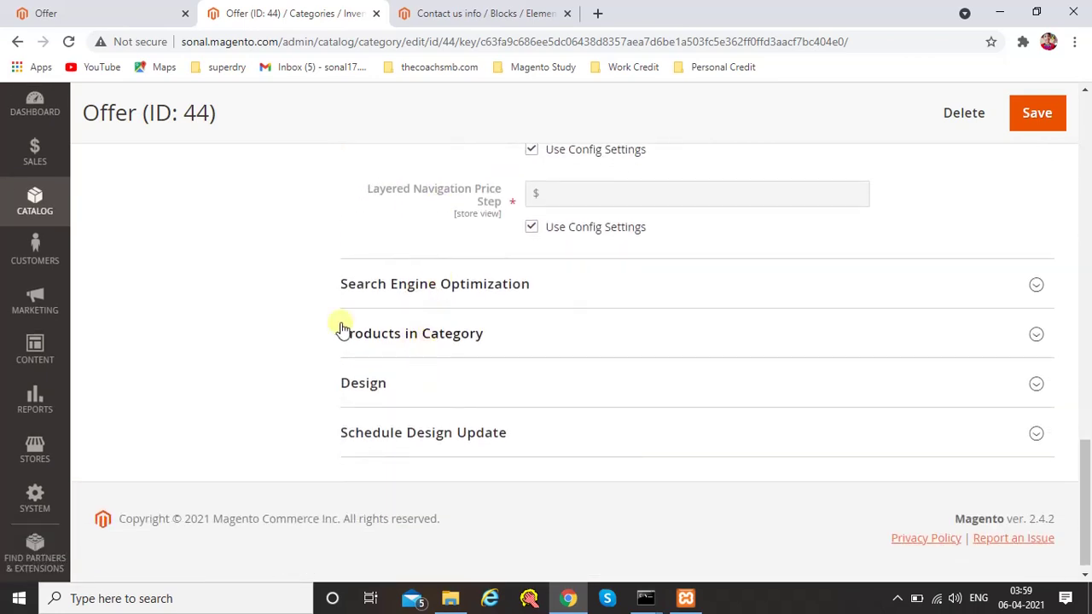
scroll(549, 305, "up", 1)
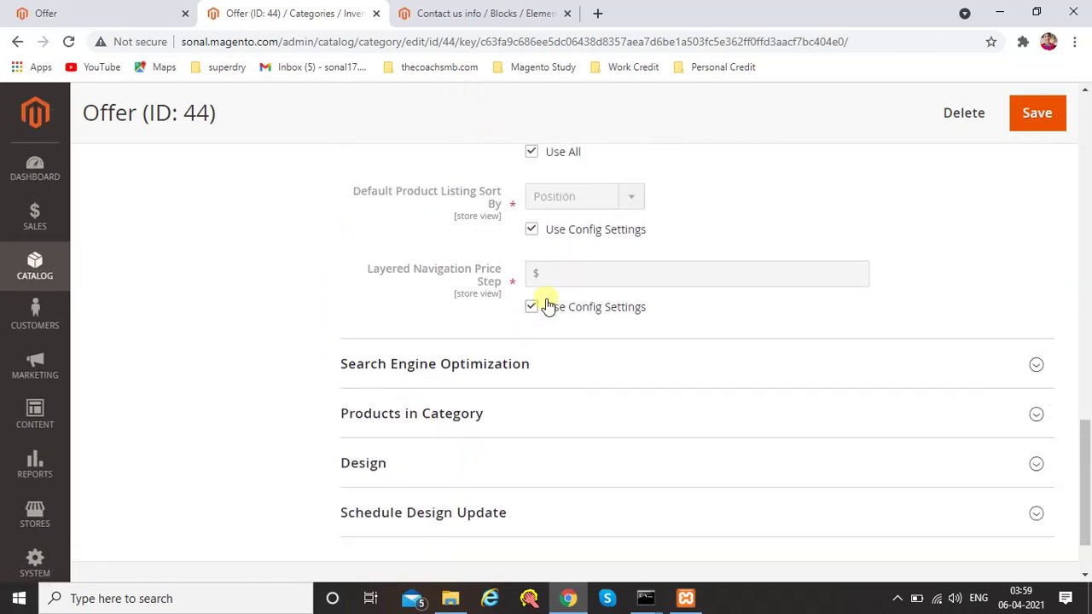
scroll(458, 385, "down", 1)
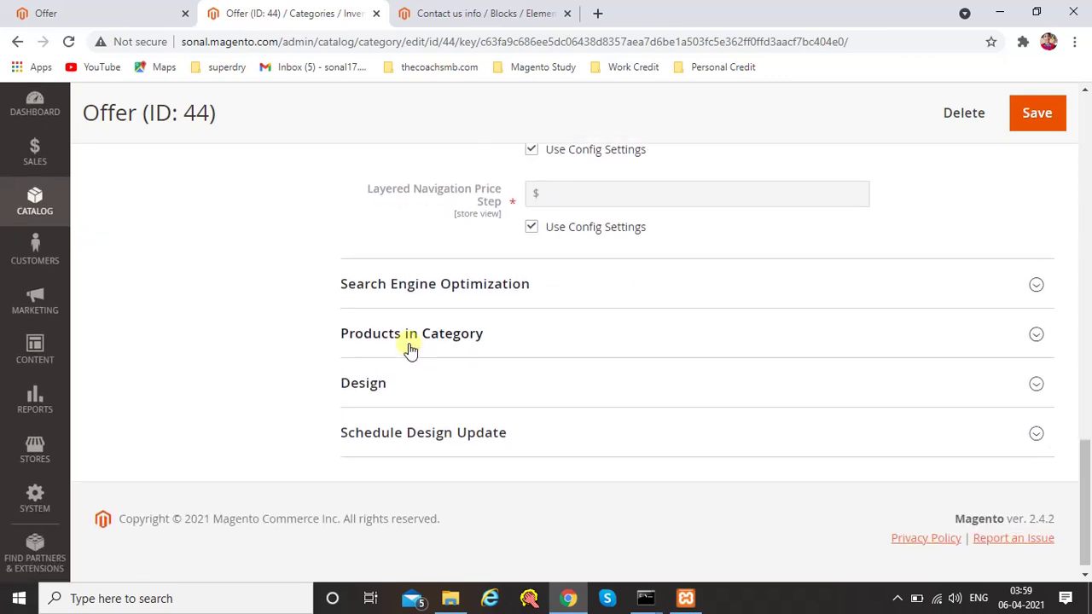
Expand Products in Category and list all catalog products by setting the assignment filter to Any
left_click(409, 347)
scroll(409, 346, "down", 3)
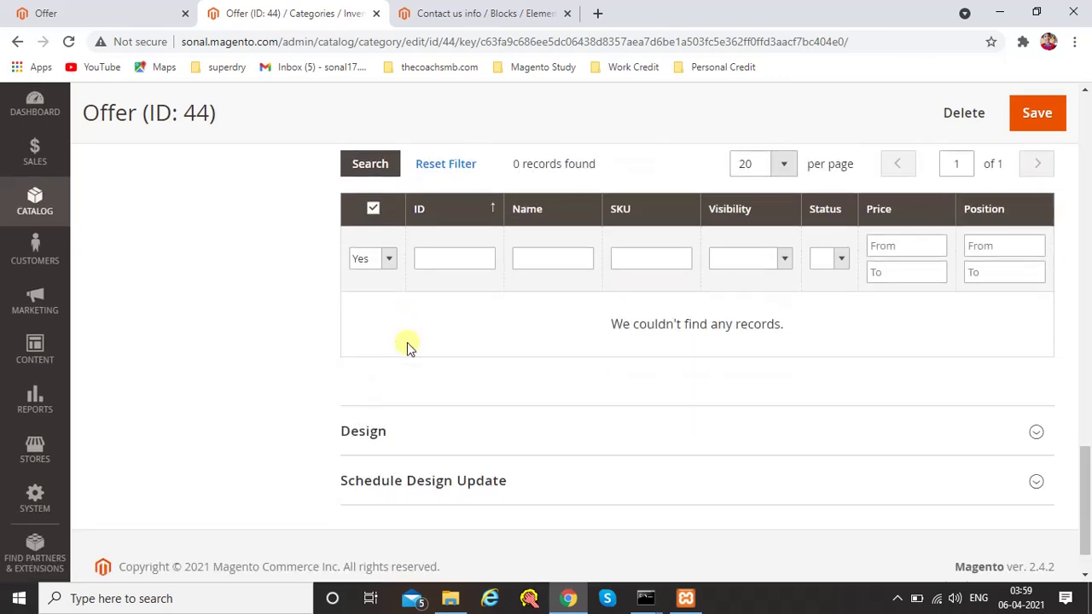
left_click(381, 258)
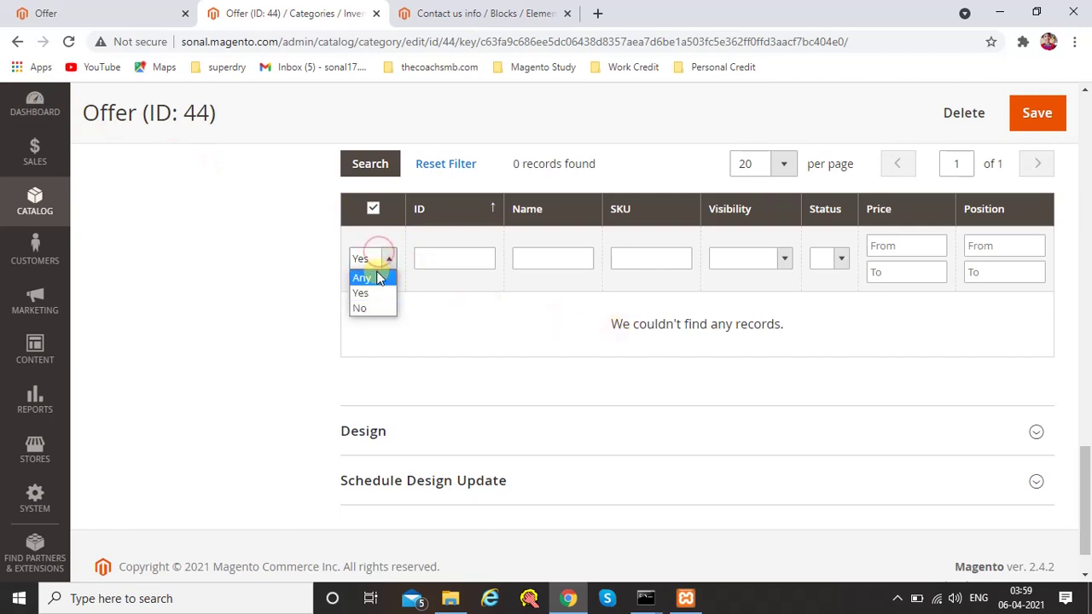
left_click(381, 278)
left_click(420, 259)
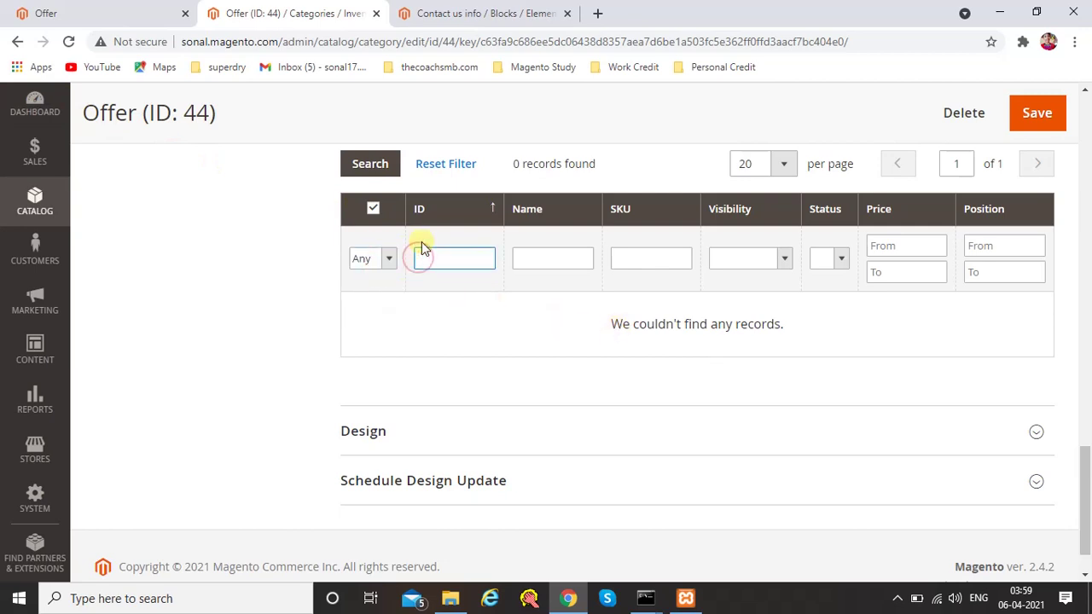
key("Return")
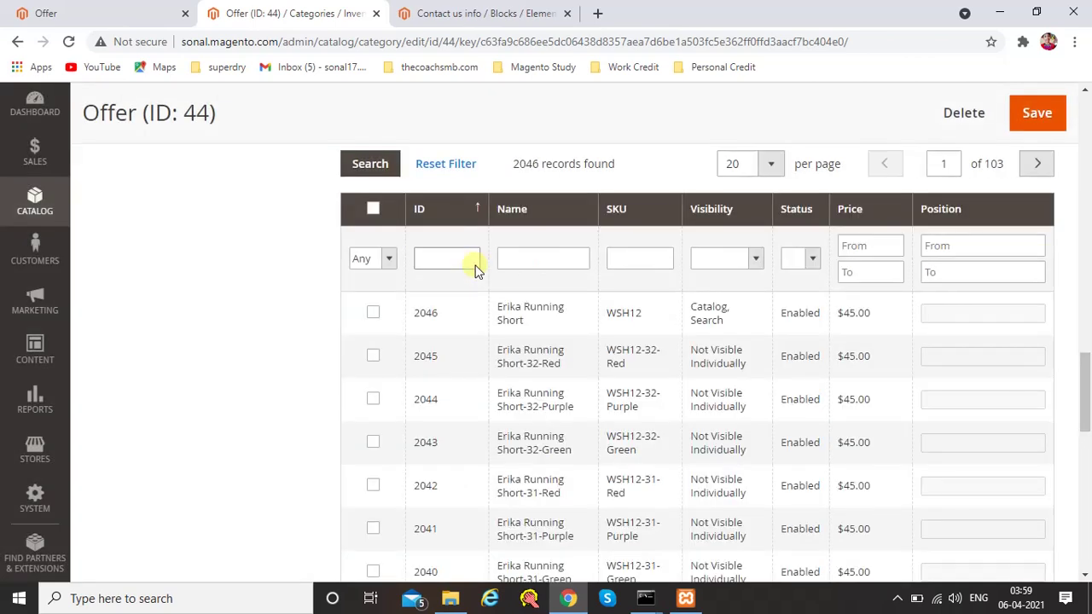
Assign Erika Running Short, Erika Running Short-32-Red and Erika Running Short-32-Purple to the Offer category and save it
left_click(374, 401)
left_click(373, 357)
left_click(373, 314)
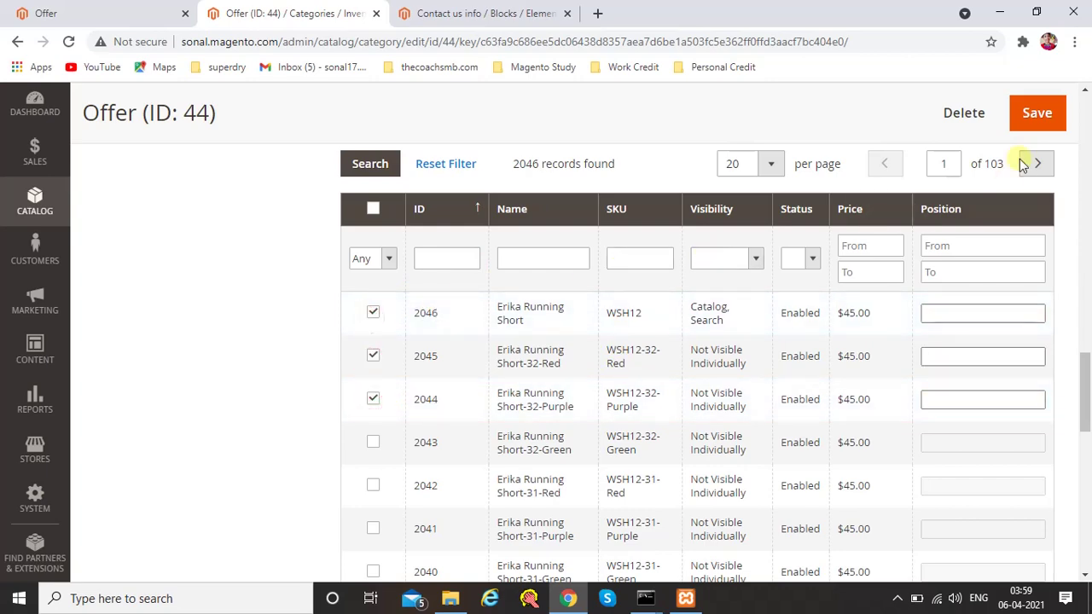
scroll(1032, 136, "up", 1)
left_click(1034, 120)
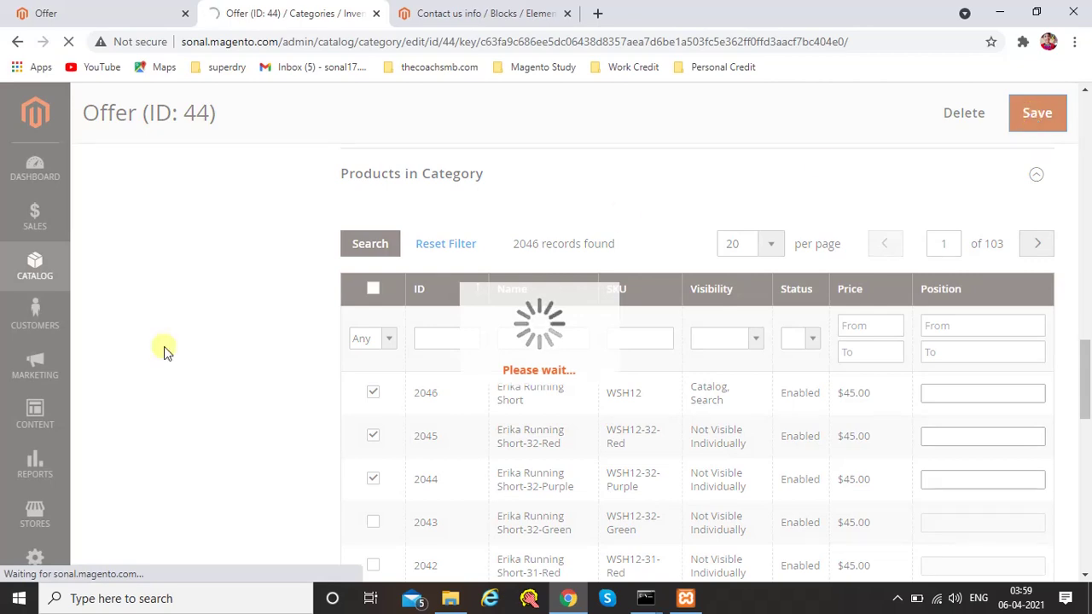
Check the Offer category's product count in the category tree
scroll(165, 322, "up", 13)
scroll(166, 328, "up", 6)
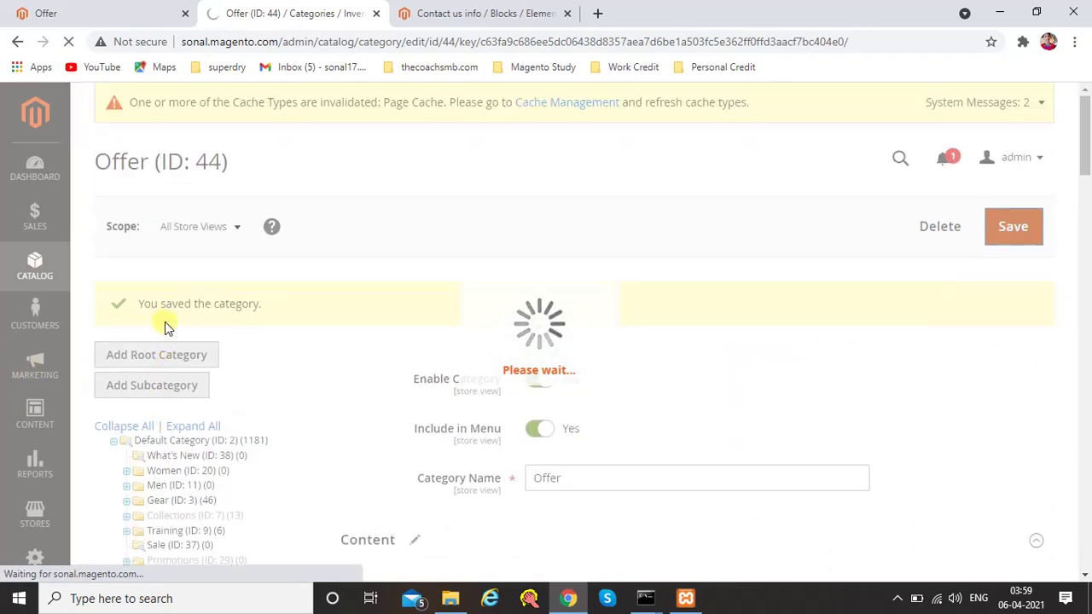
scroll(166, 329, "down", 2)
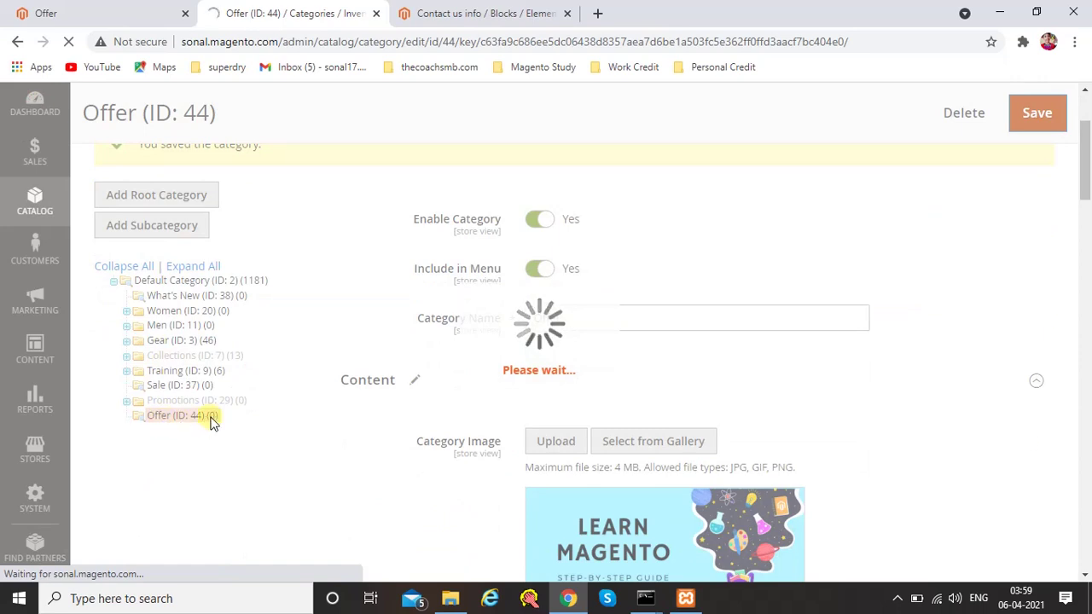
scroll(415, 370, "down", 3)
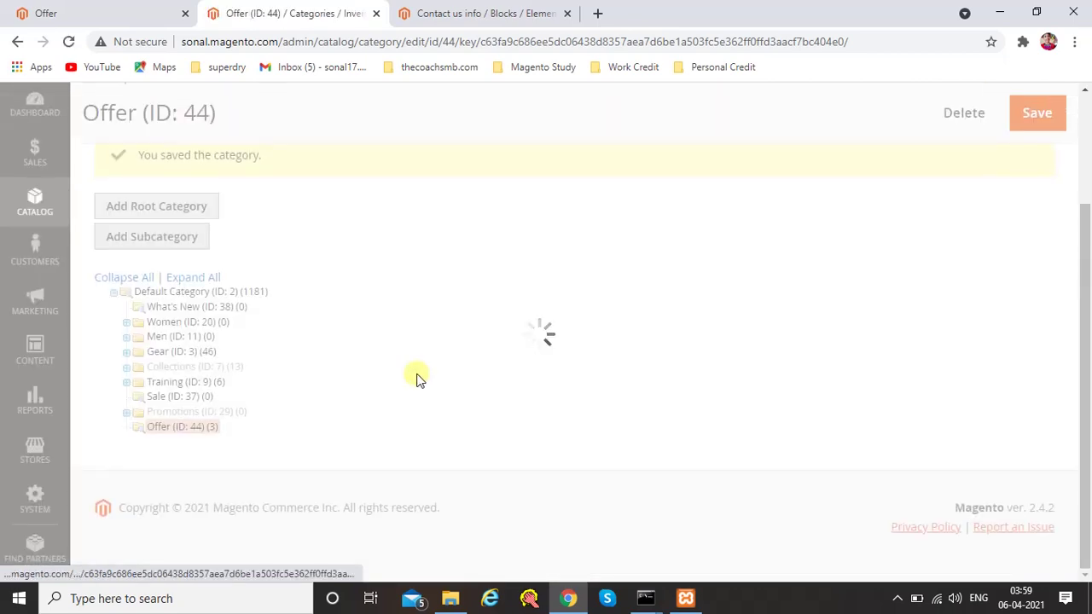
Expand Display Settings and Products in Category and review the products assigned to the Offer category
scroll(416, 375, "down", 3)
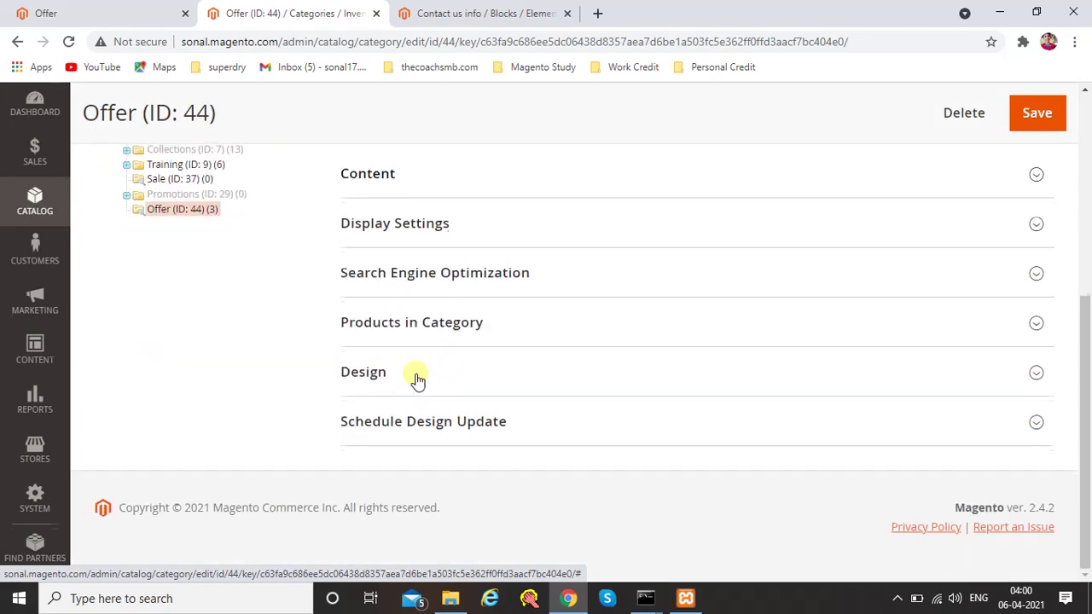
scroll(416, 376, "up", 1)
left_click(408, 304)
scroll(407, 309, "down", 5)
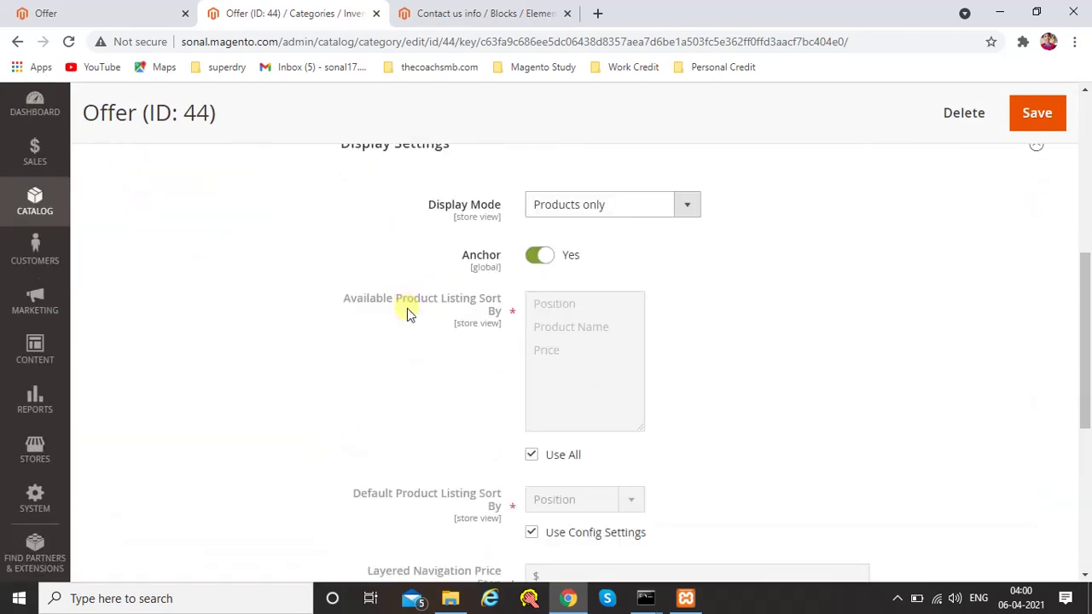
left_click(391, 329)
scroll(391, 328, "down", 2)
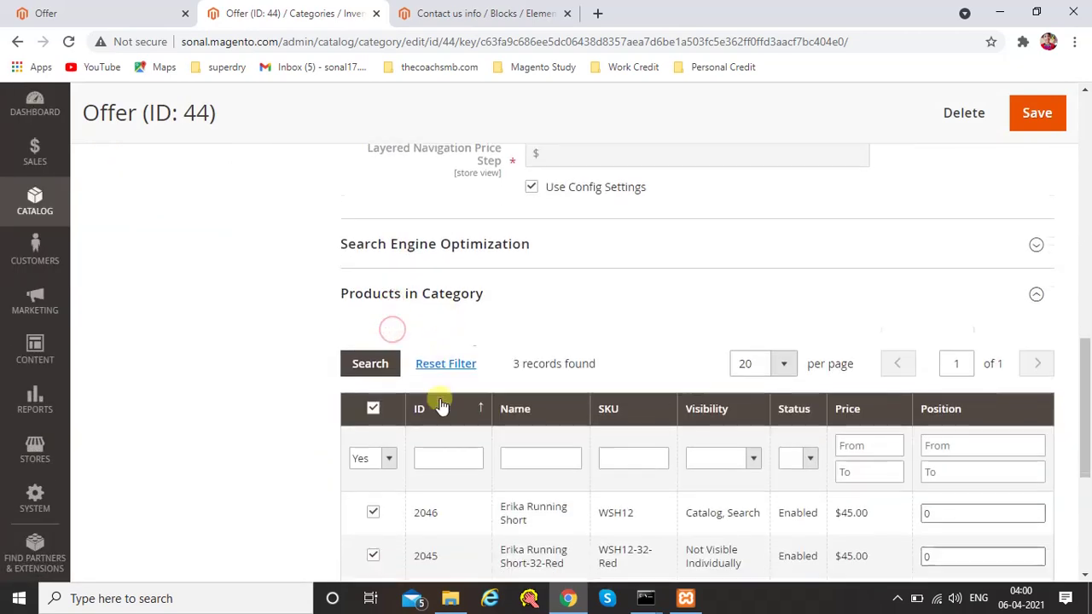
scroll(397, 492, "down", 2)
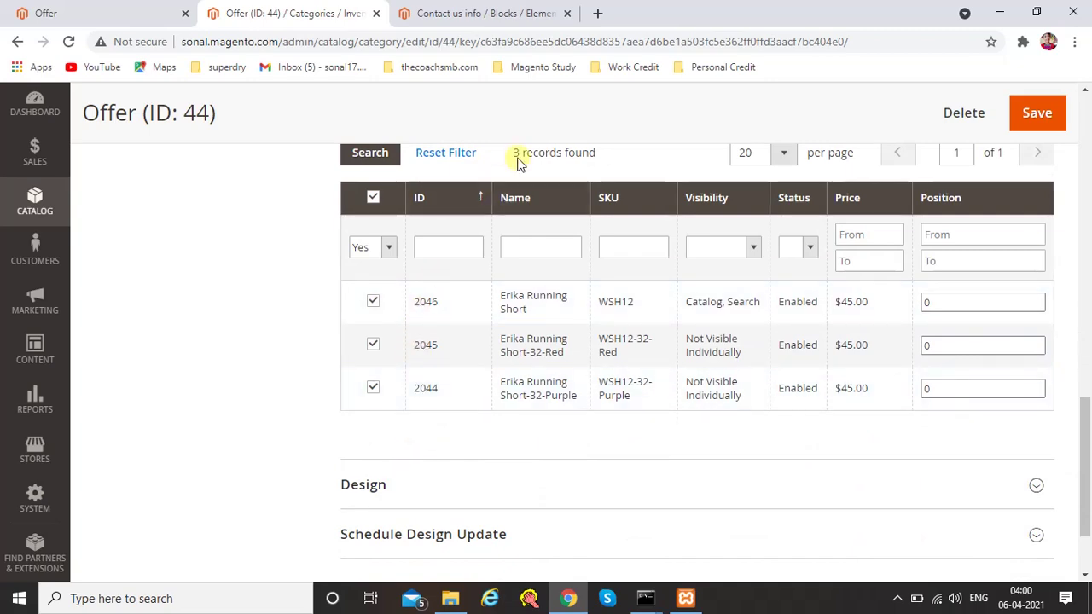
scroll(469, 343, "up", 8)
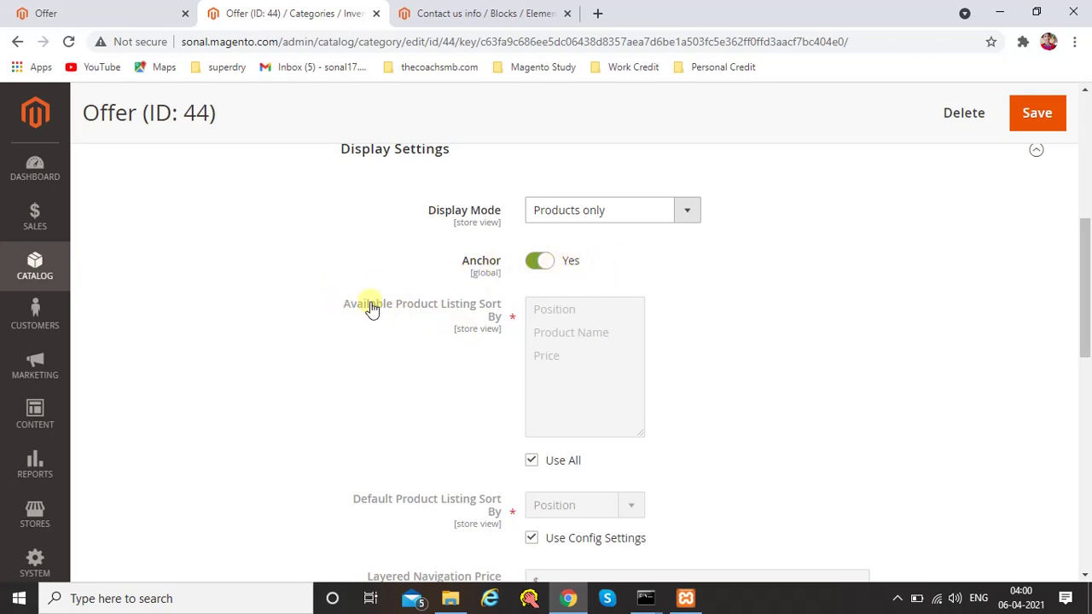
Glance at the Offer storefront page, then review the category's listing sort options and price step in the admin
left_click(103, 14)
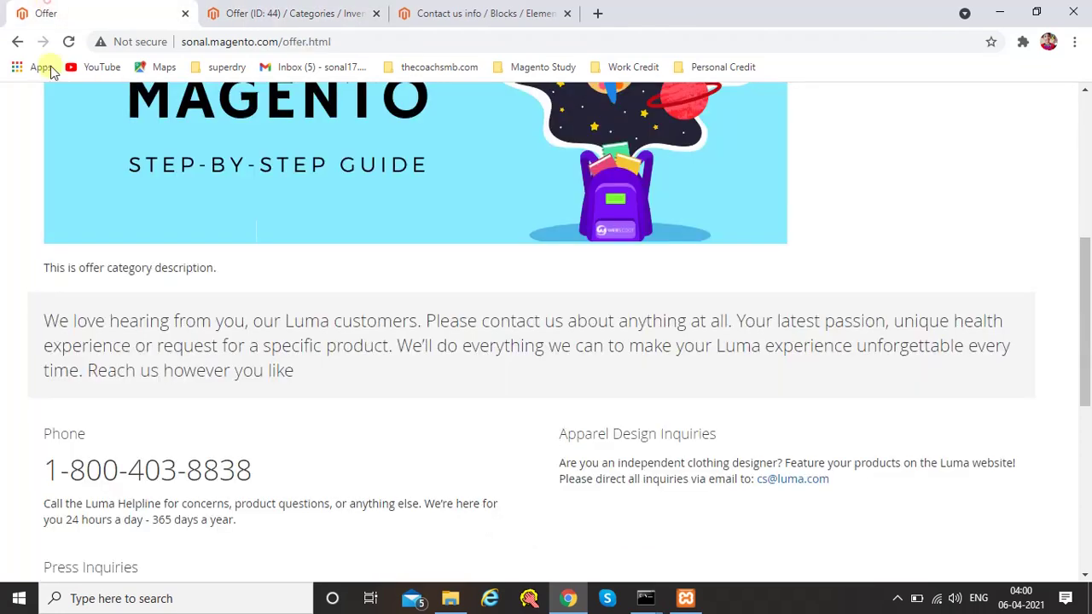
left_click(251, 10)
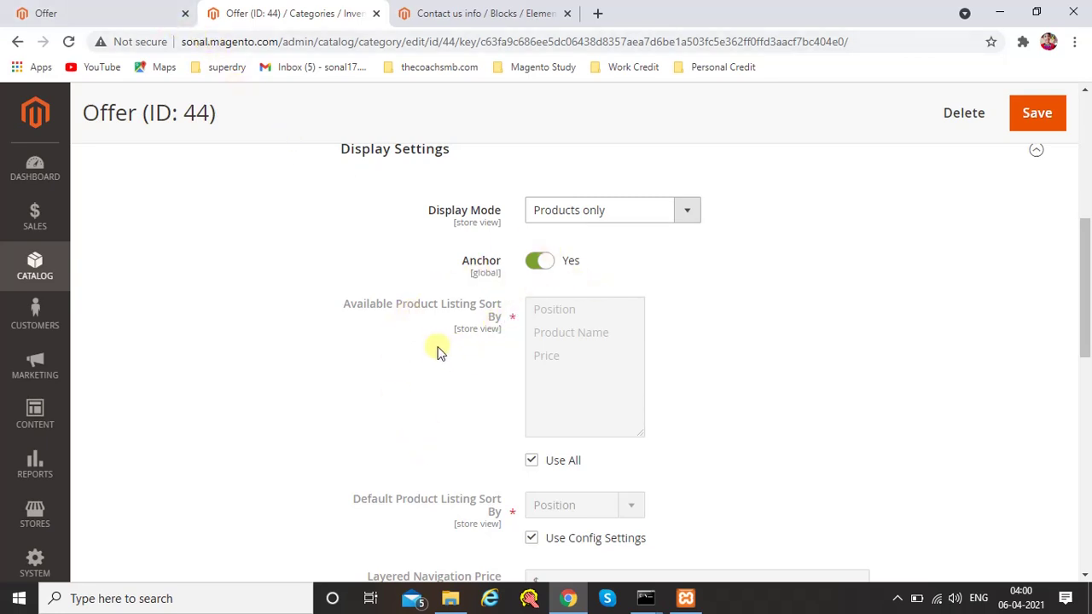
scroll(436, 358, "down", 3)
scroll(409, 345, "up", 3)
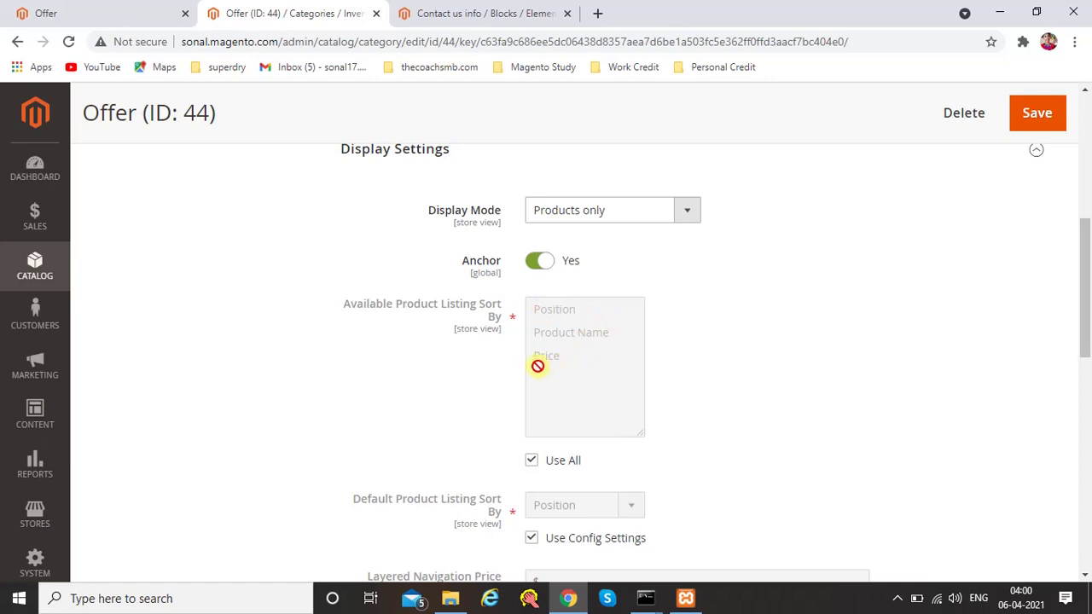
scroll(537, 366, "down", 2)
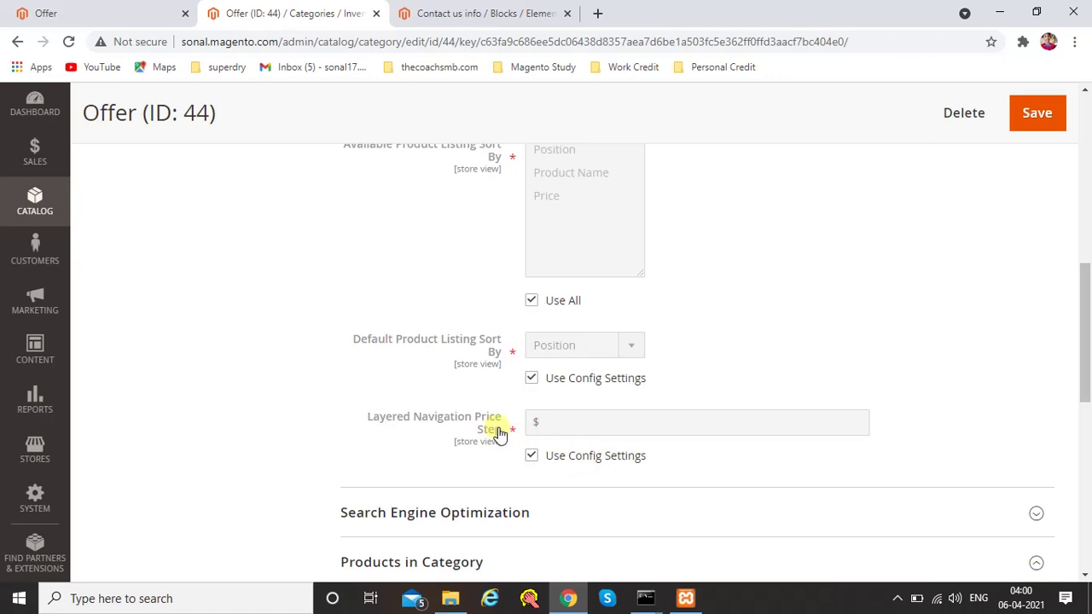
scroll(687, 407, "up", 1)
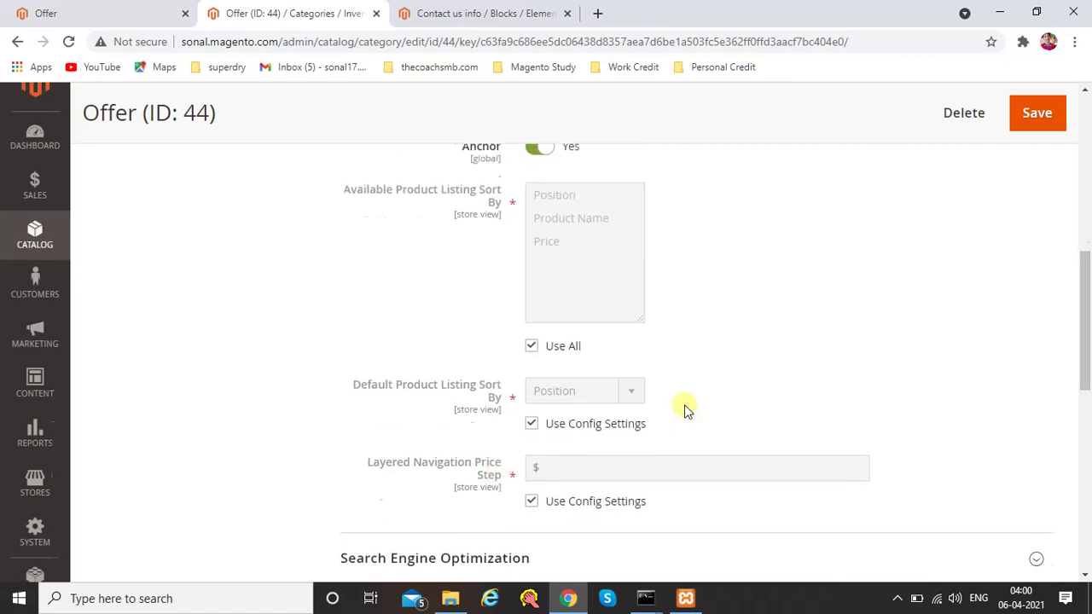
Save the Offer category with its current display settings
left_click(1026, 120)
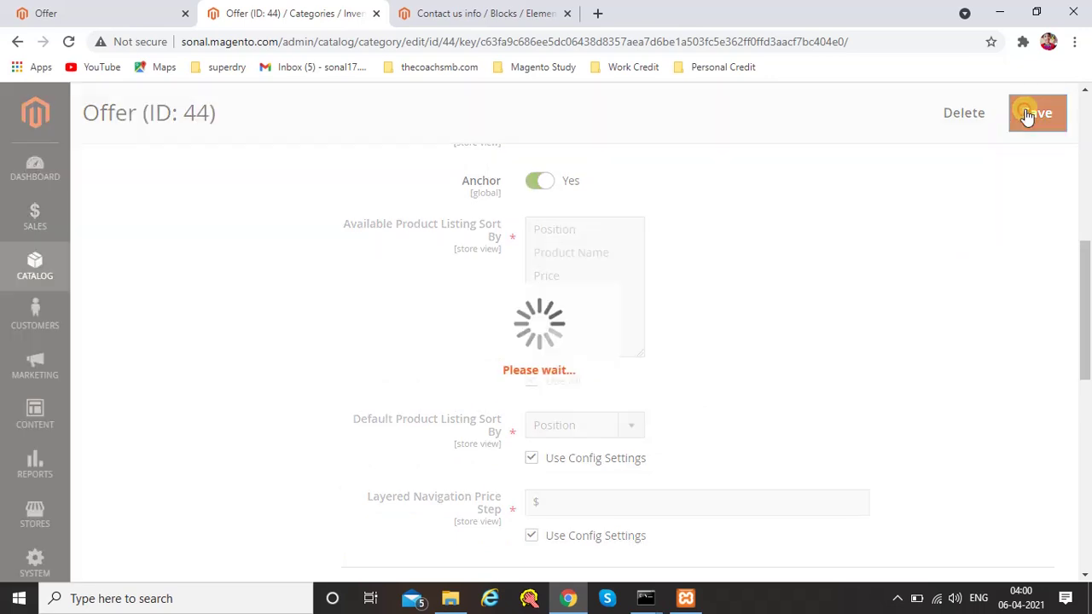
scroll(551, 267, "up", 1)
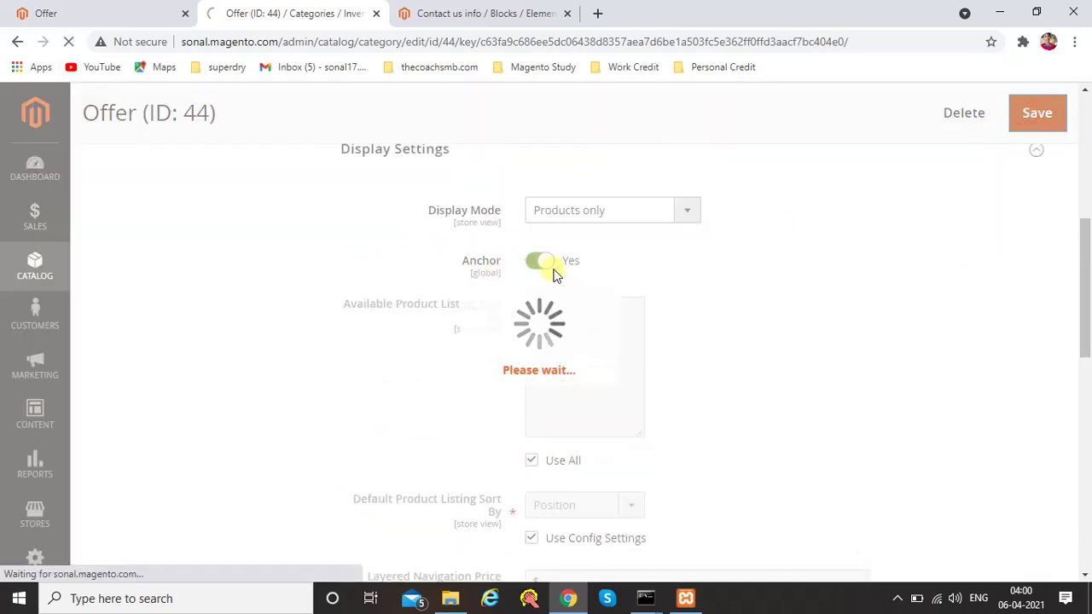
scroll(512, 268, "down", 1)
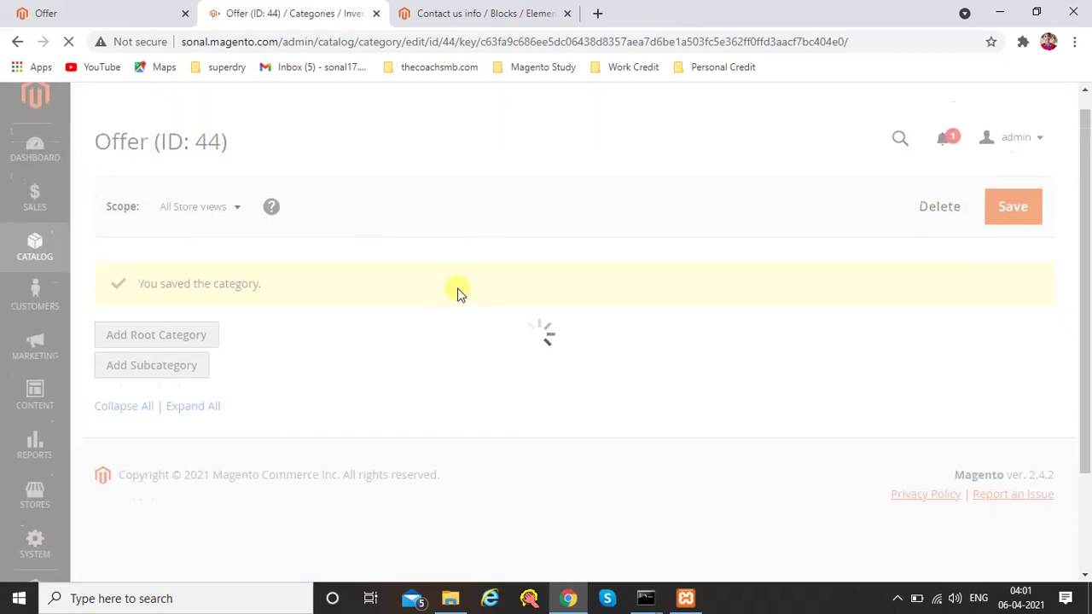
scroll(455, 291, "down", 2)
Reopen the Offer page on the storefront and examine its product listing and Shopping Options filters
left_click(64, 10)
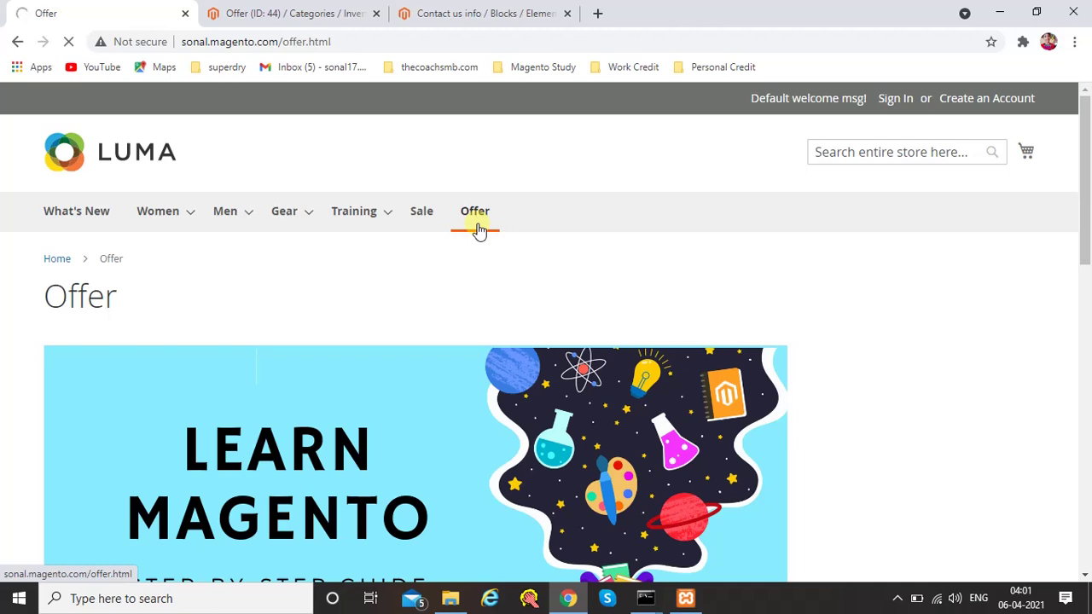
left_click(478, 229)
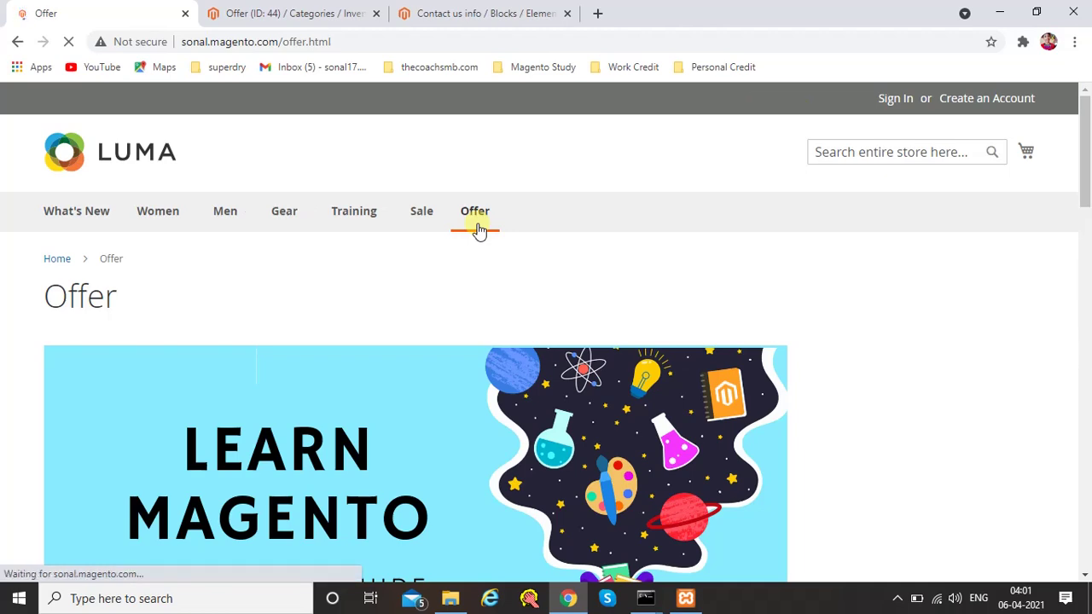
scroll(475, 227, "down", 6)
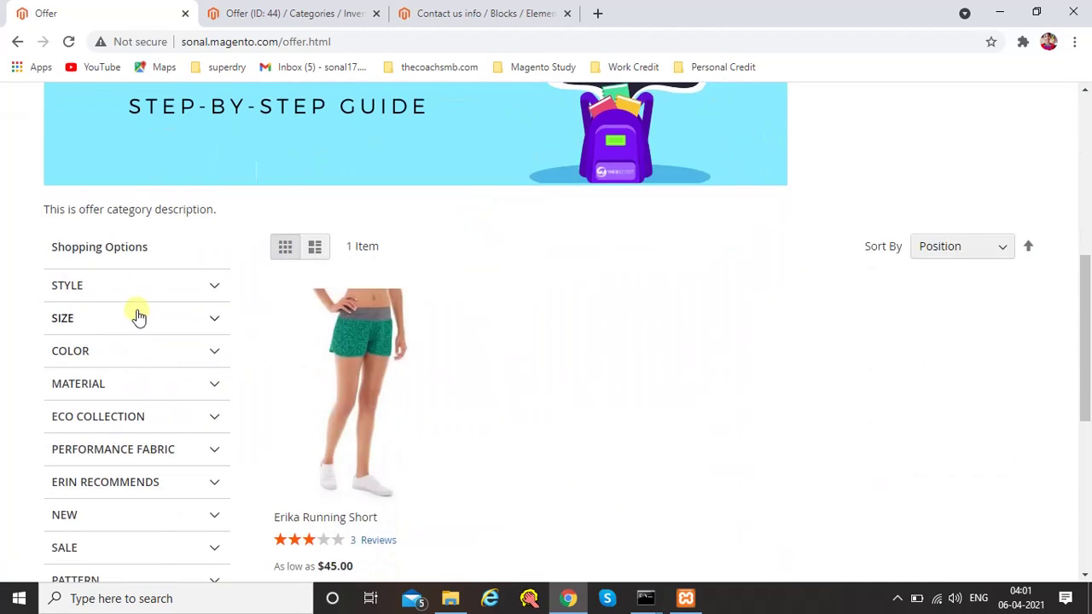
Expand the Style, Size, Color and Performance Fabric filters under Shopping Options on the Offer storefront page and examine their values
scroll(132, 337, "down", 3)
scroll(125, 371, "up", 4)
scroll(119, 366, "down", 2)
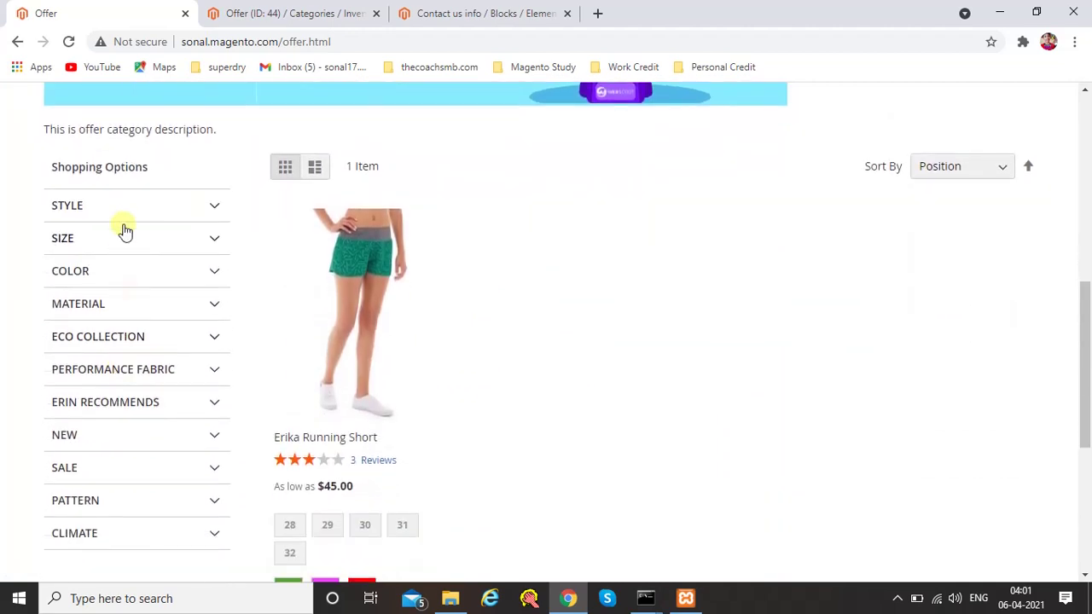
left_click(124, 212)
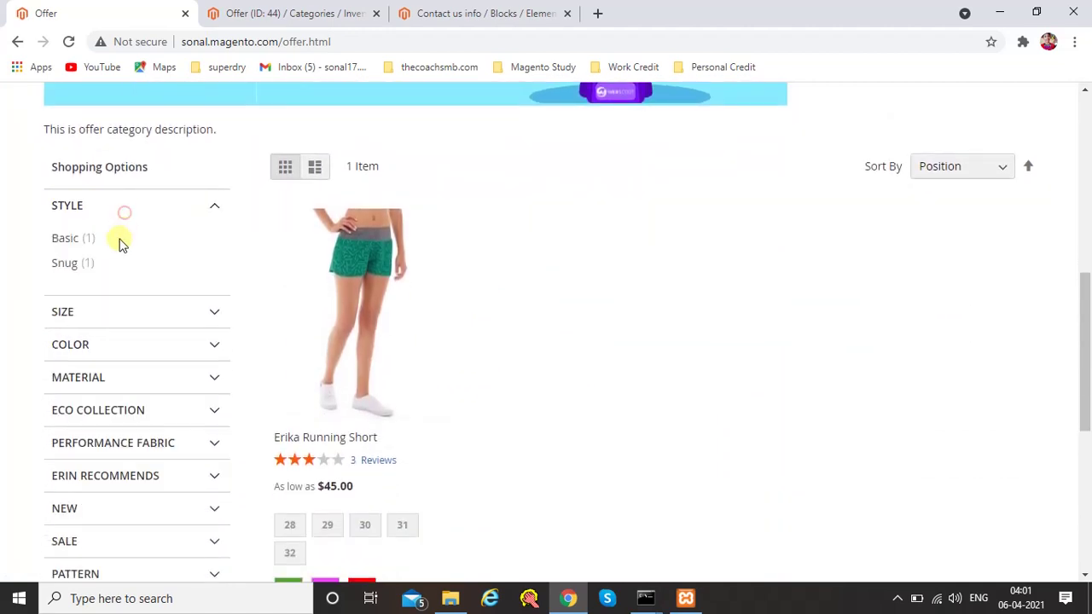
left_click(81, 314)
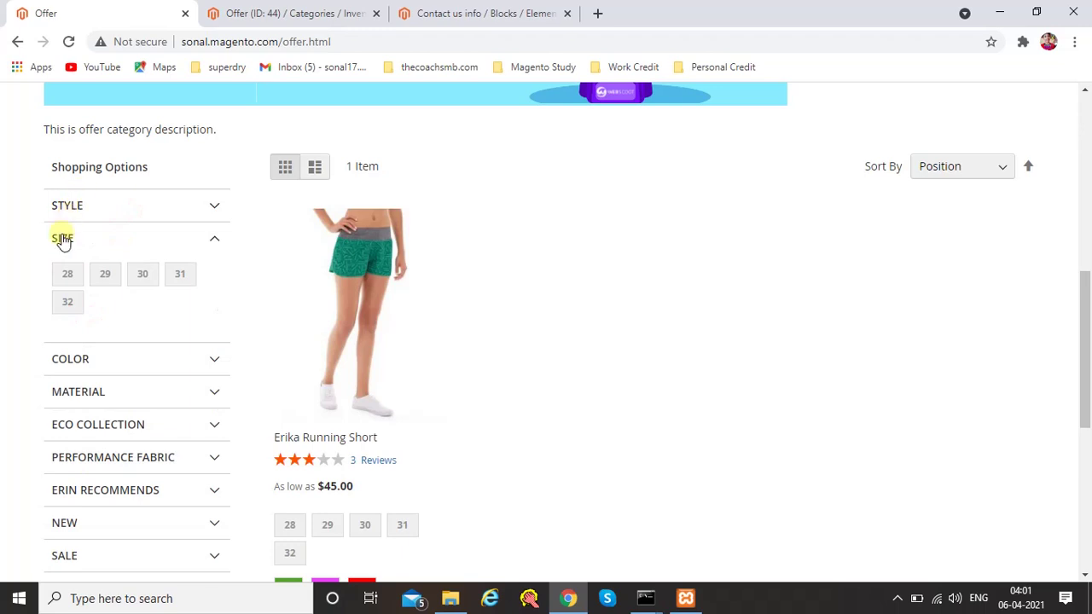
left_click(61, 359)
left_click(83, 435)
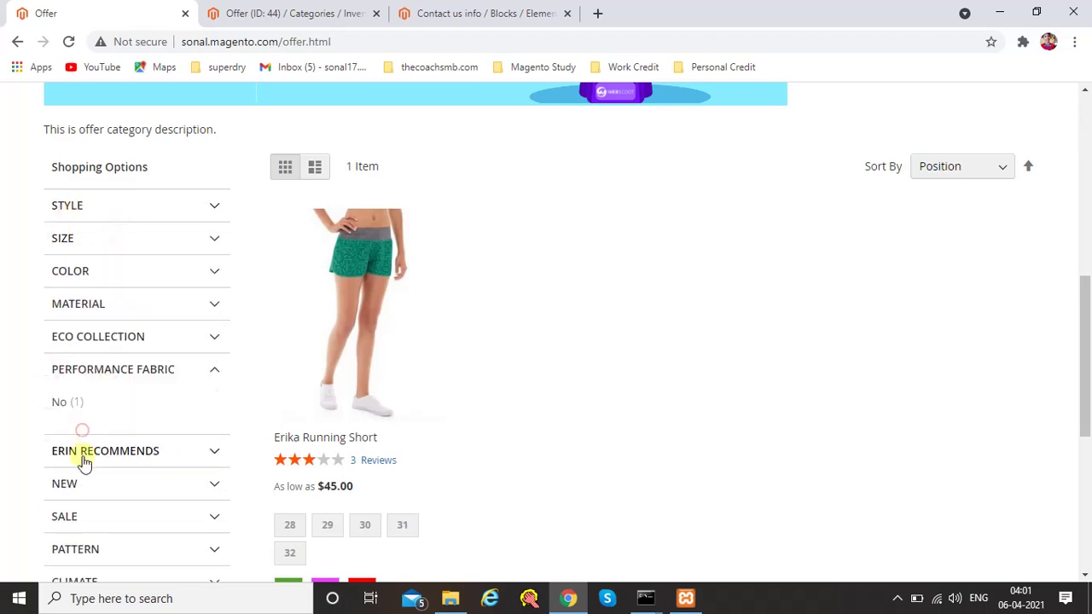
scroll(80, 456, "down", 2)
scroll(80, 448, "up", 4)
scroll(81, 435, "down", 1)
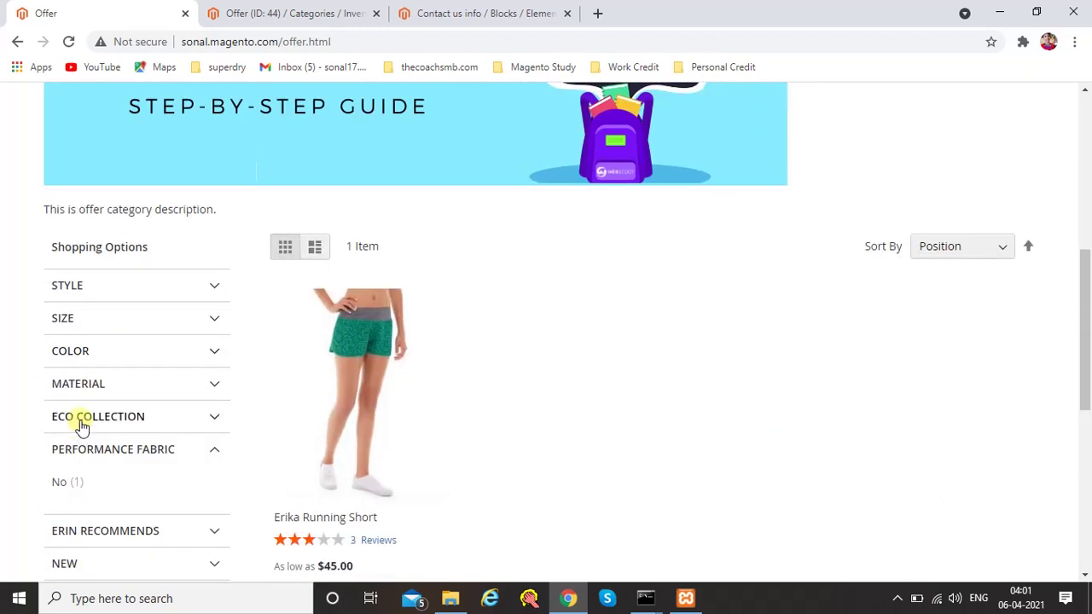
scroll(85, 324, "down", 2)
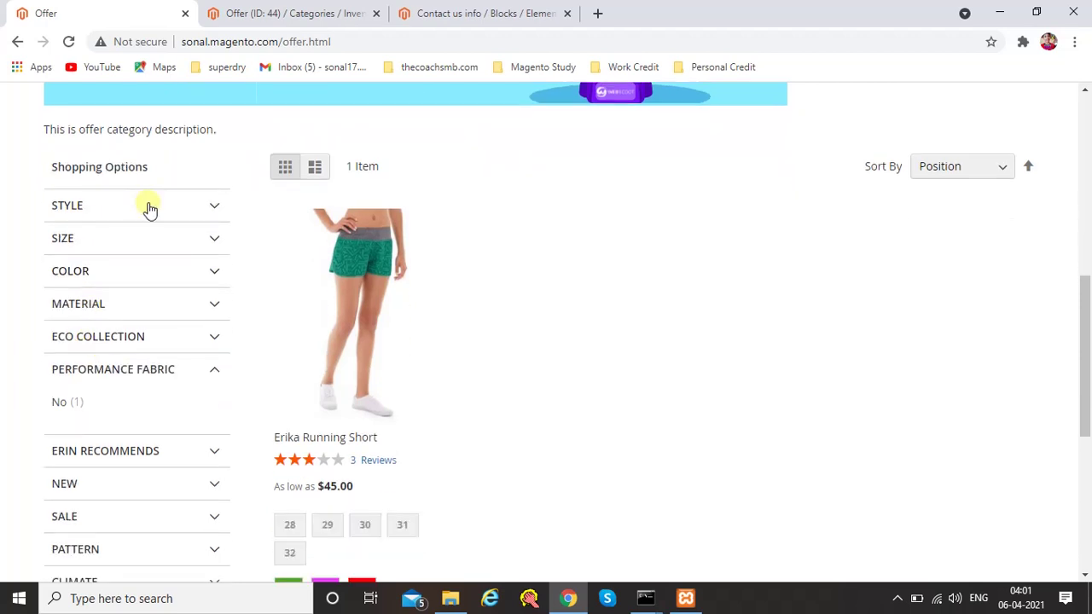
Set Anchor to No in the Offer category's Display Settings and save the category
left_click(254, 10)
scroll(440, 335, "down", 3)
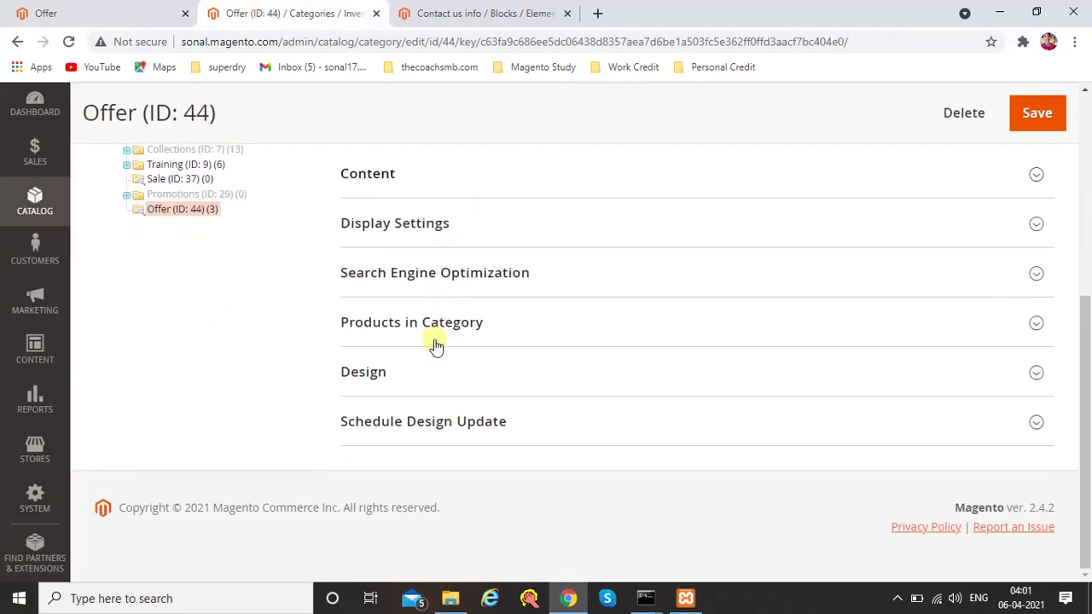
left_click(386, 234)
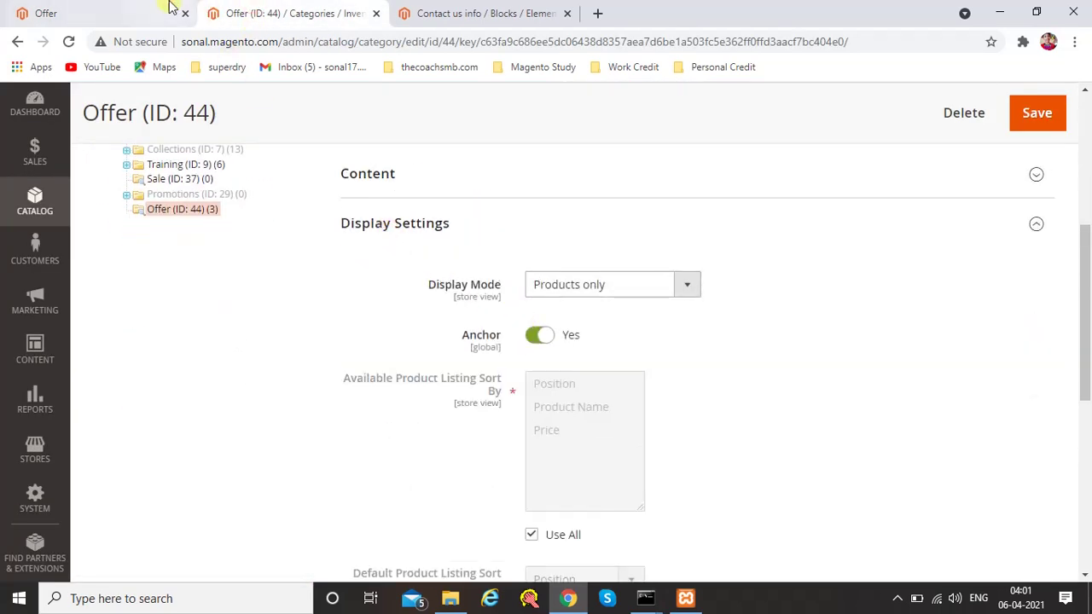
left_click(162, 14)
left_click(275, 10)
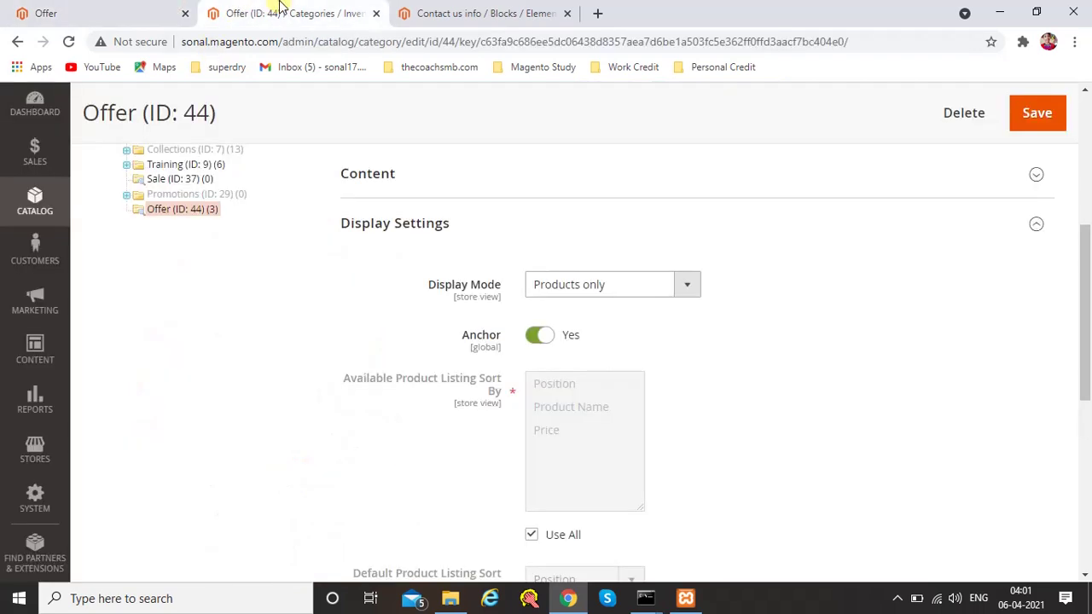
left_click(535, 339)
left_click(1039, 112)
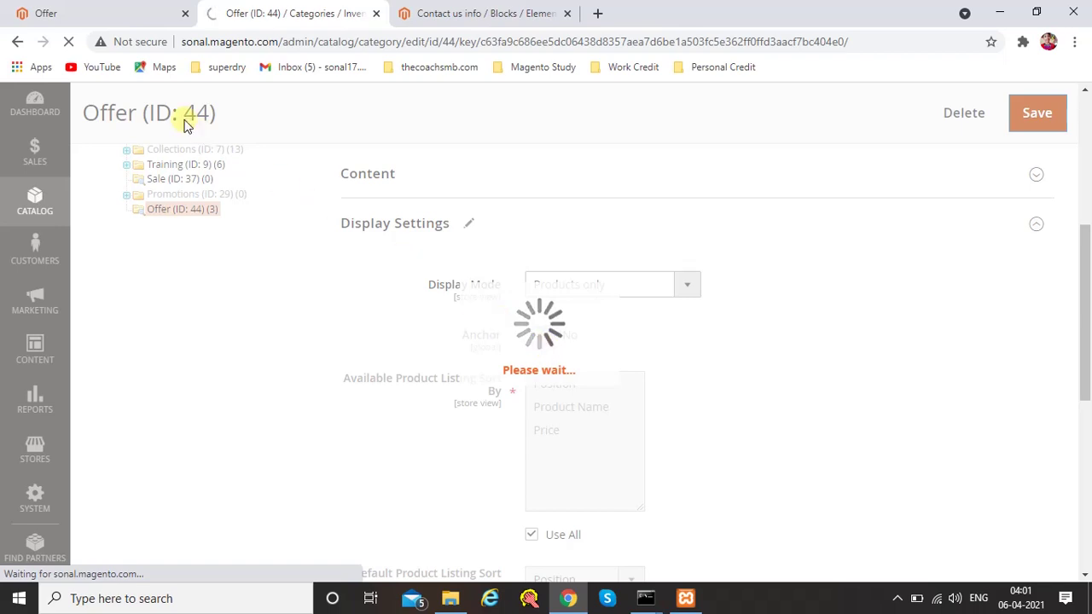
Reload the Offer storefront page and check whether the Shopping Options filters are shown beside the product listing
left_click(141, 13)
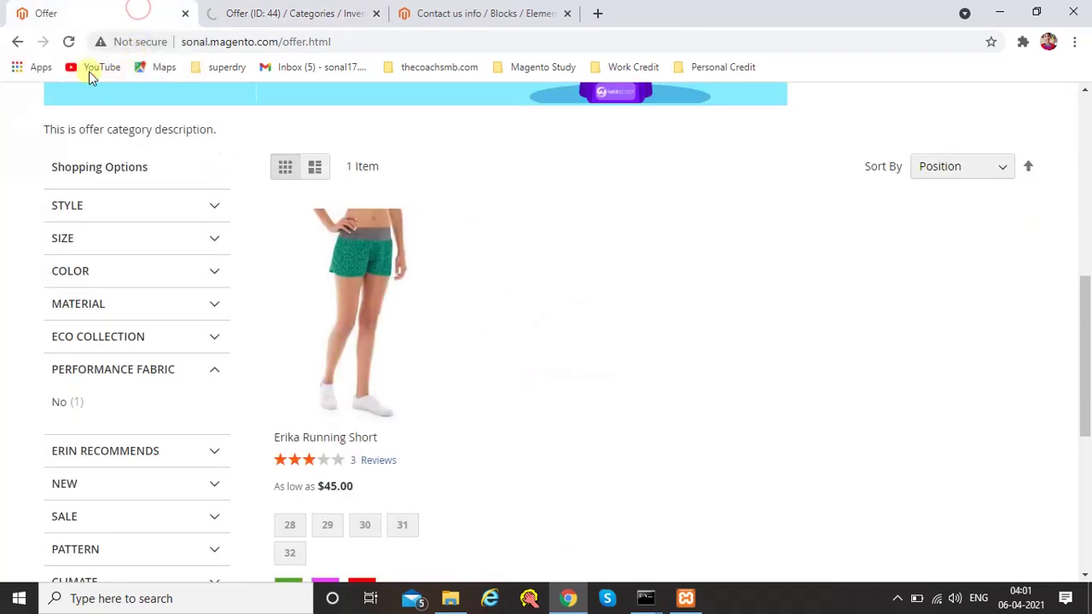
left_click(68, 43)
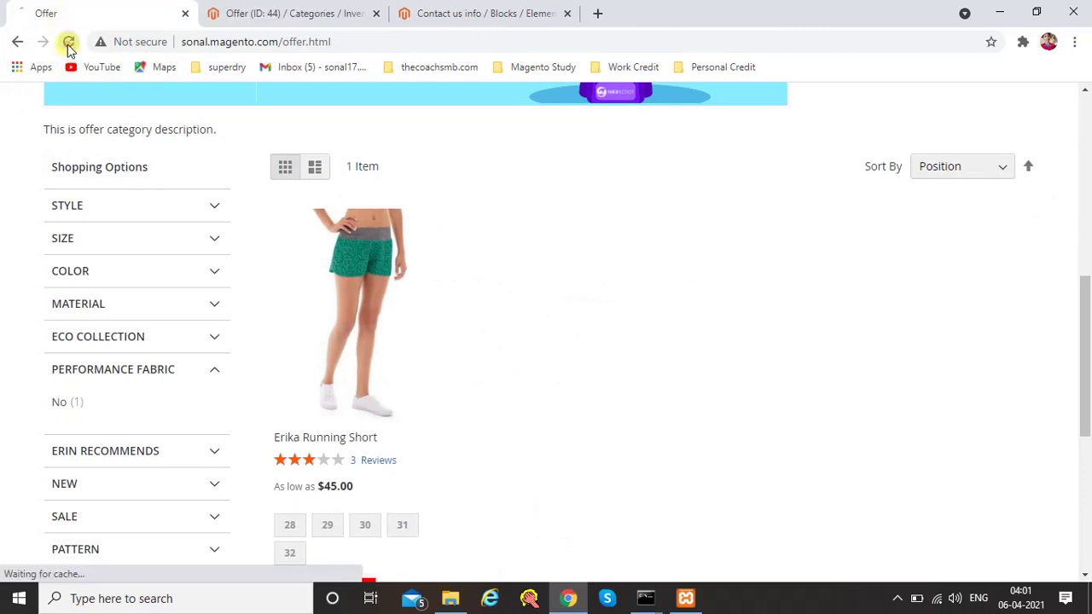
left_click(285, 10)
left_click(85, 7)
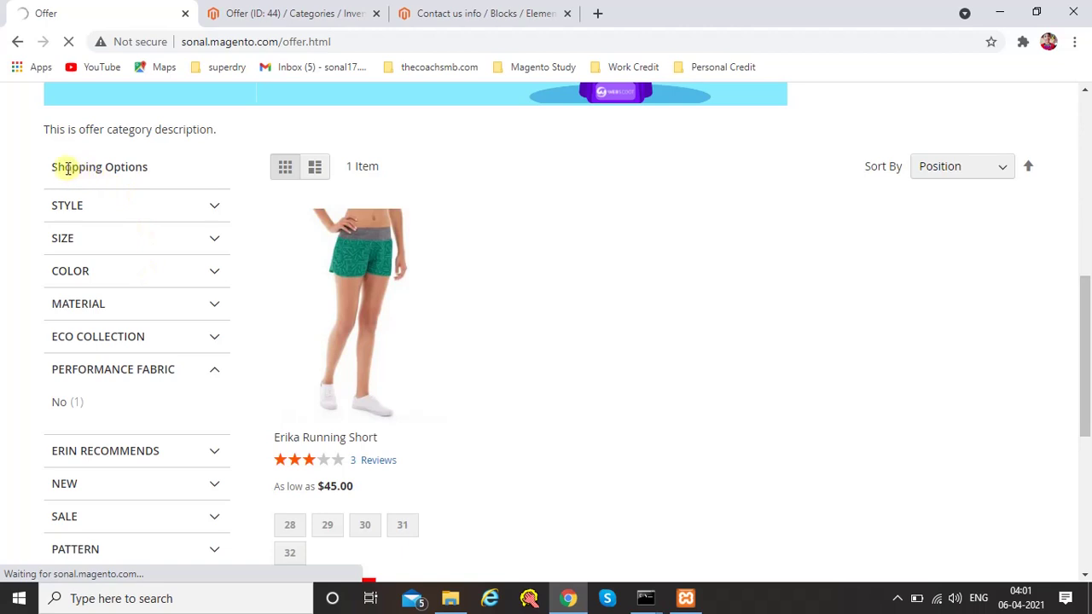
left_click_drag(57, 168, 114, 163)
scroll(181, 326, "up", 3)
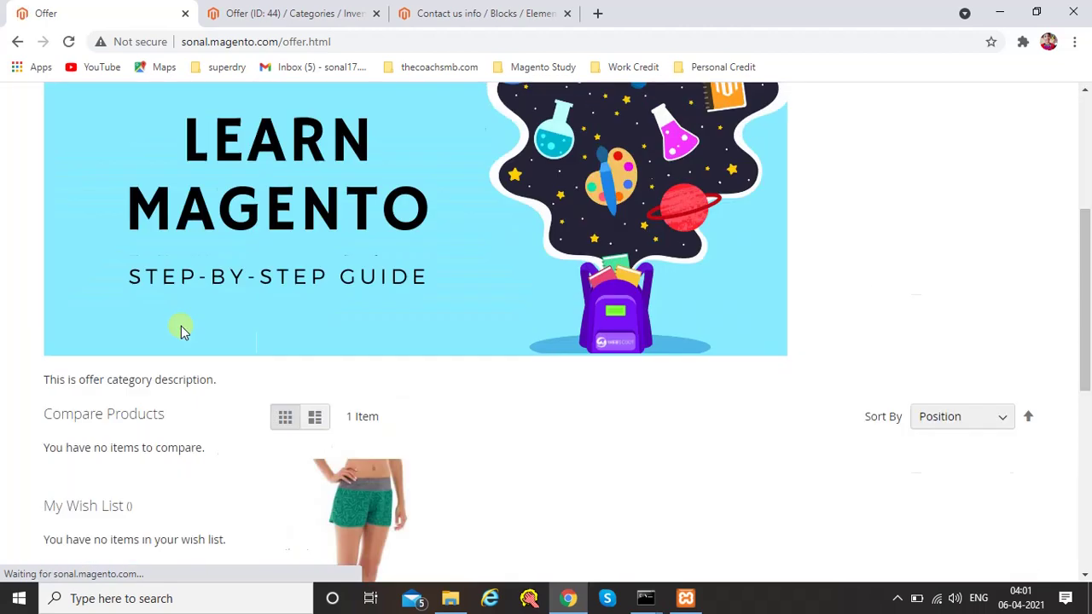
scroll(181, 325, "down", 3)
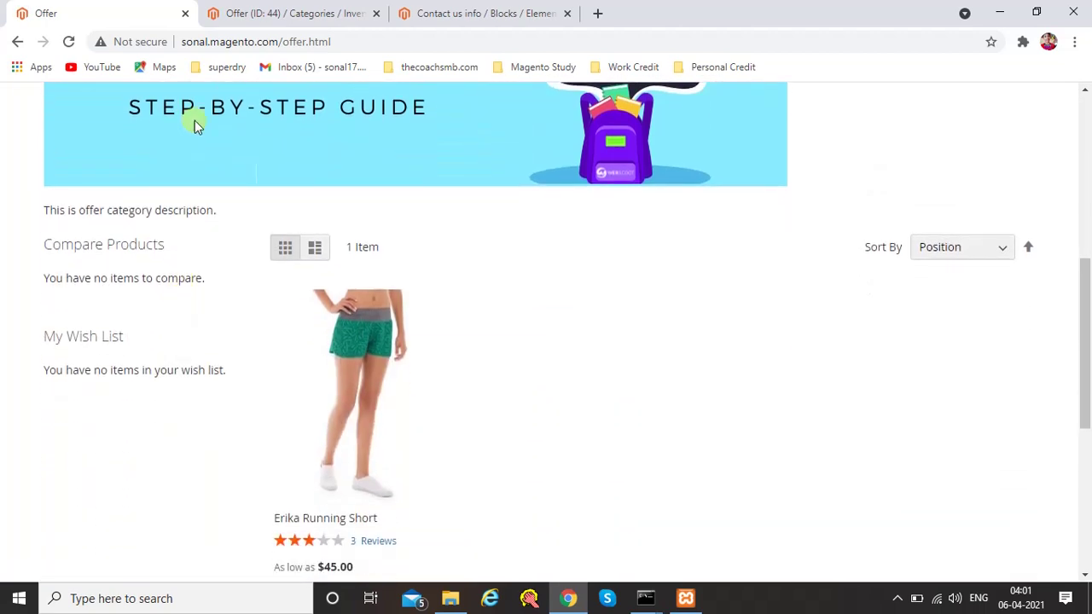
left_click(252, 7)
left_click(60, 13)
scroll(135, 243, "up", 5)
Set Anchor back to Yes in the Offer category's Display Settings and save the category
left_click(261, 9)
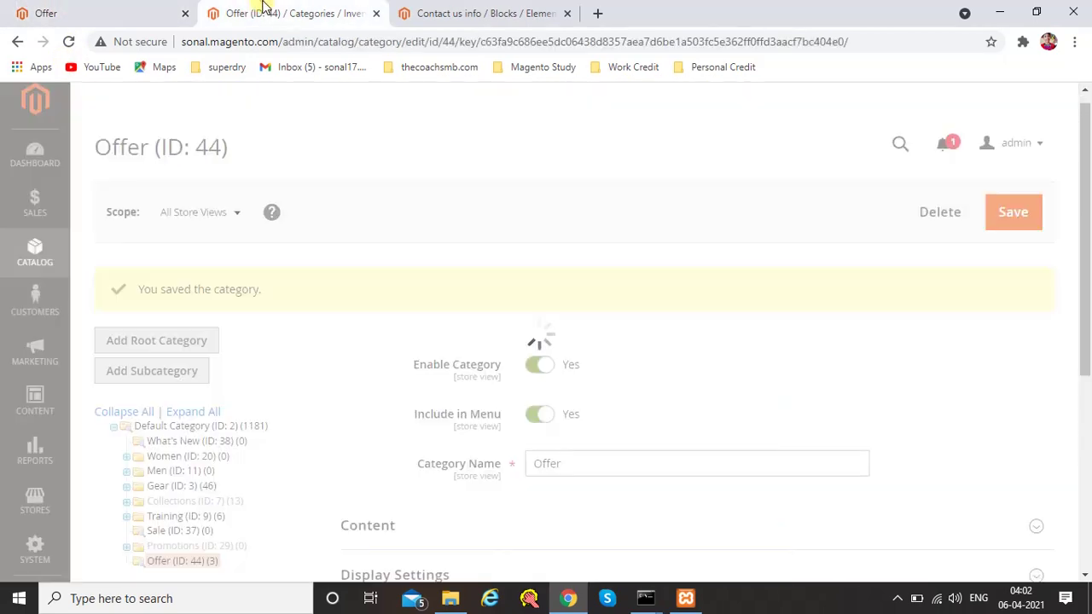
scroll(536, 414, "down", 4)
left_click(409, 224)
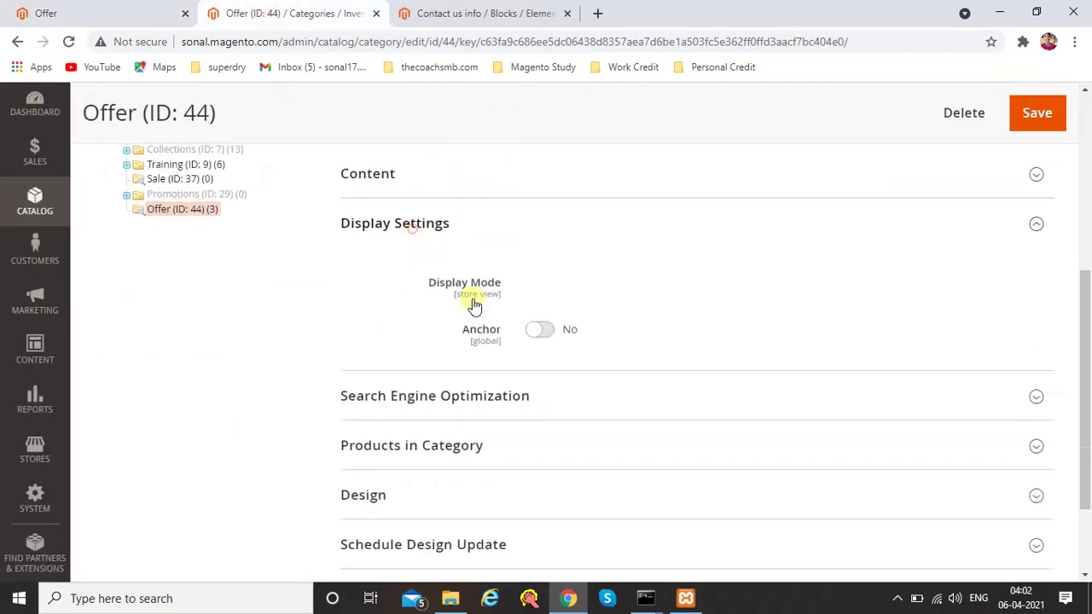
left_click(536, 336)
scroll(723, 408, "down", 1)
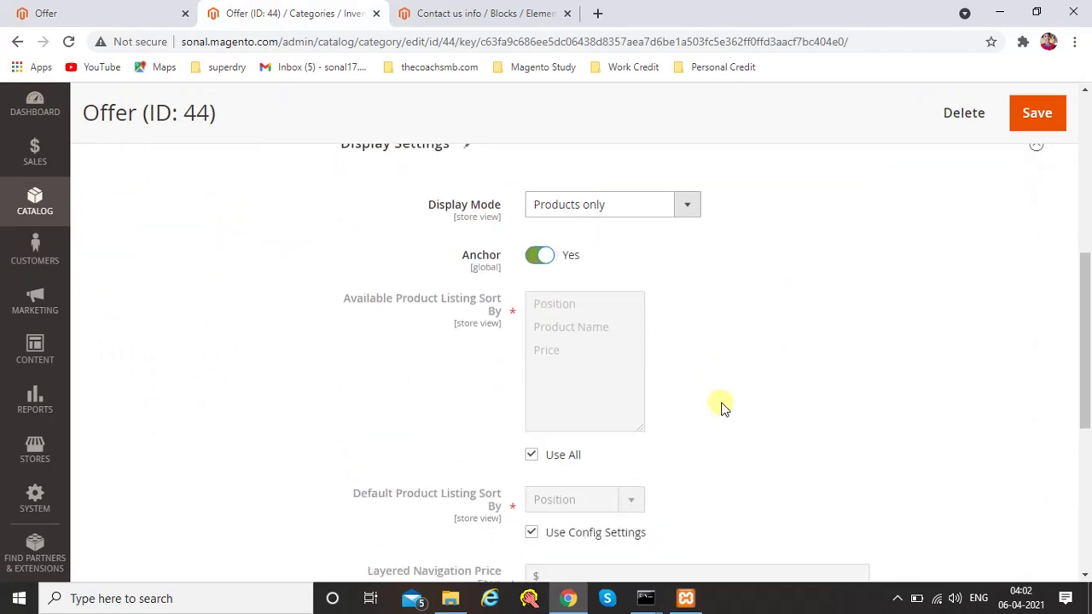
left_click(1036, 114)
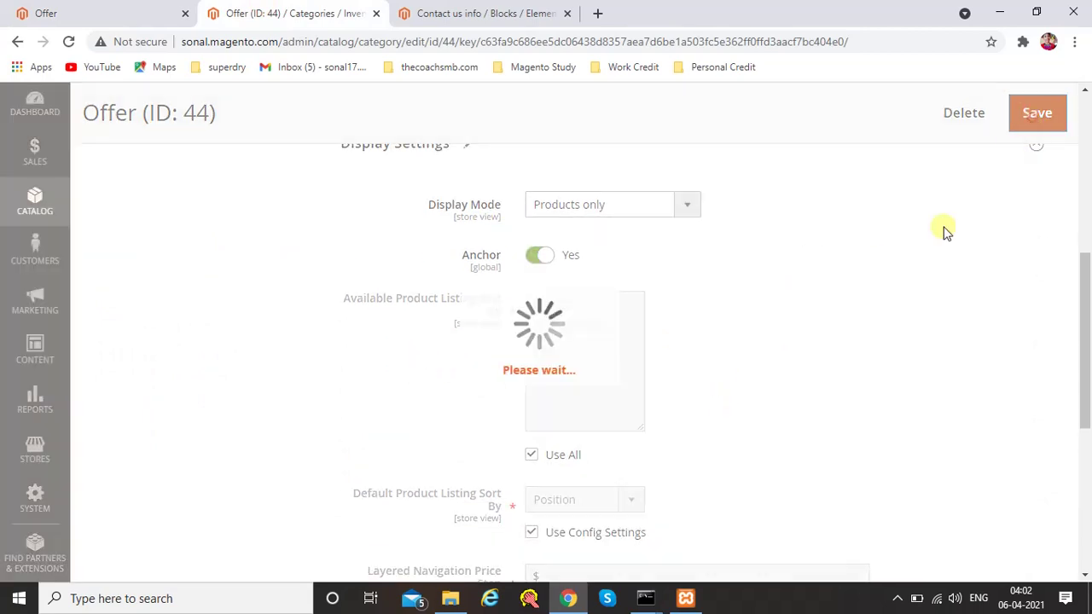
Look at the Offer storefront page's product listing and its Sort By option
scroll(628, 349, "down", 1)
left_click(86, 6)
scroll(723, 372, "down", 8)
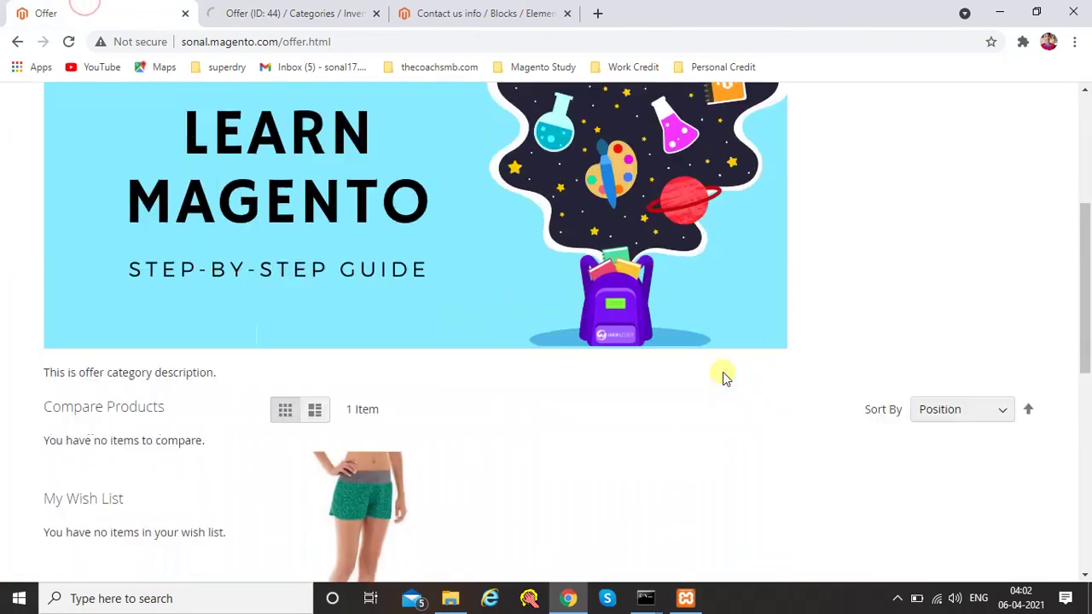
scroll(891, 267, "up", 2)
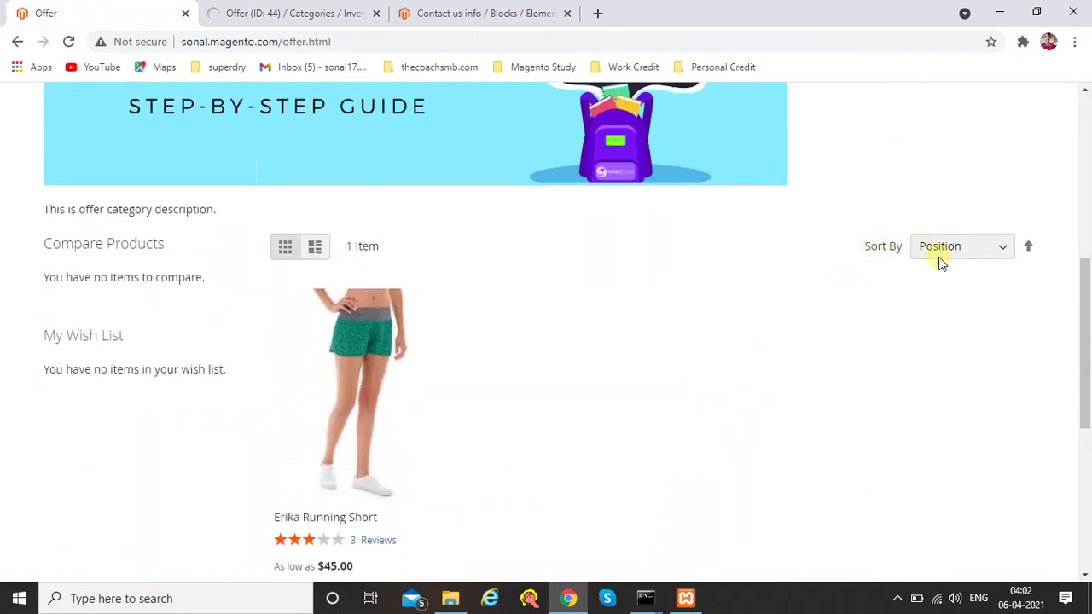
Reopen the Offer category's Display Settings and review the available and default product listing sort options
left_click(214, 10)
scroll(546, 418, "down", 1)
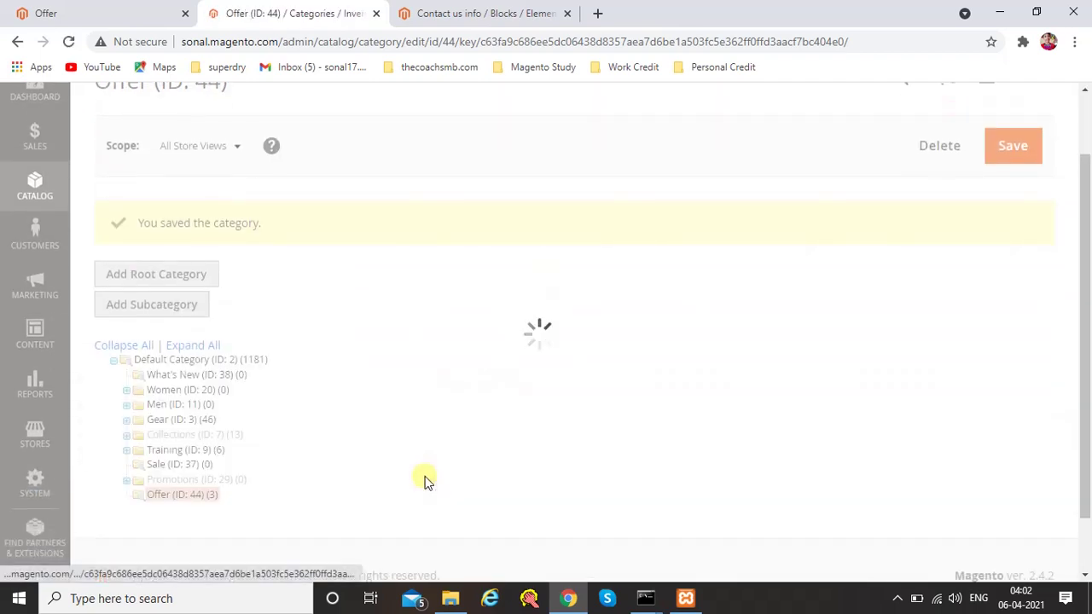
scroll(409, 330, "down", 2)
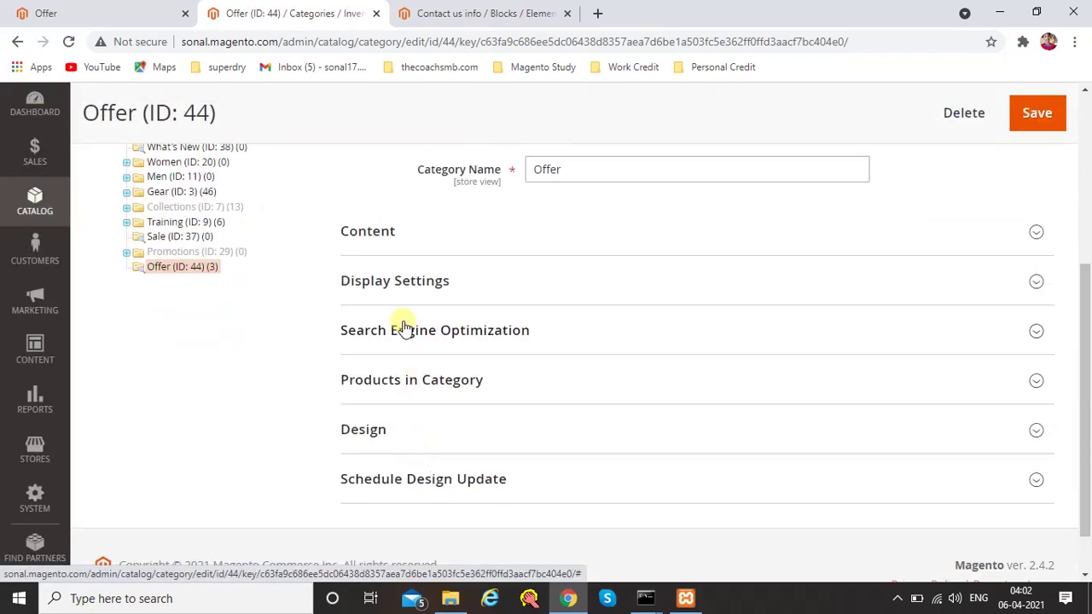
left_click(401, 285)
scroll(405, 495, "down", 3)
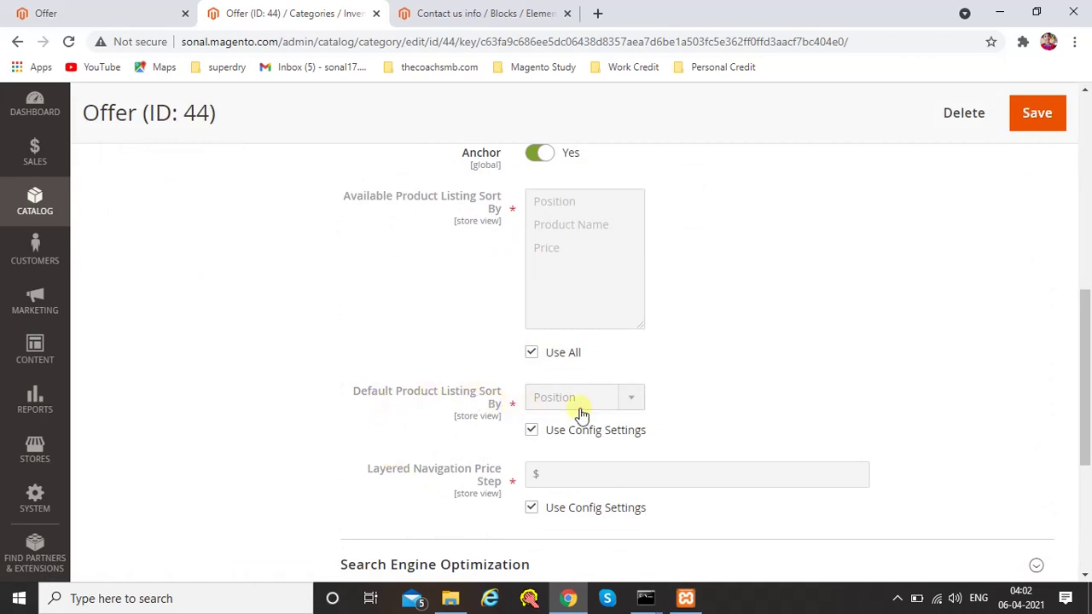
Compare the storefront's Sort By choices with the category's Available Product Listing Sort By options
left_click(122, 7)
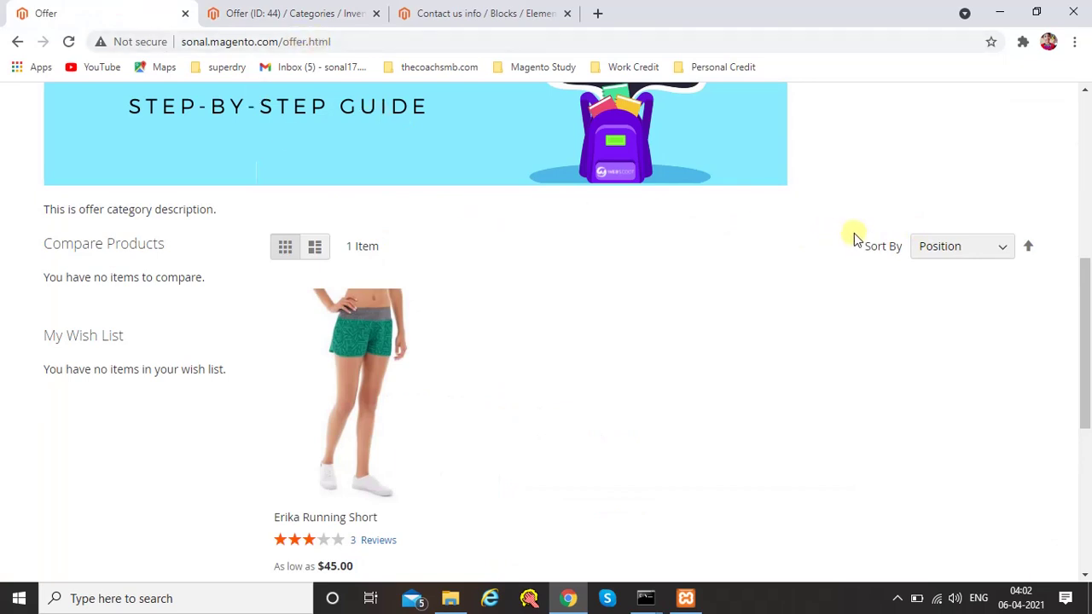
left_click(263, 10)
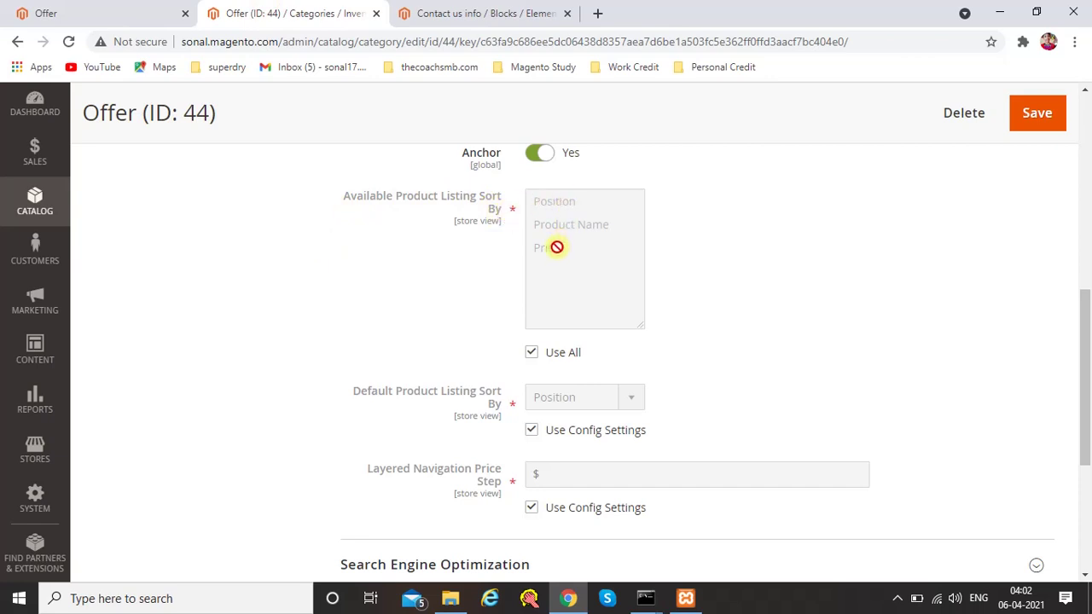
left_click(93, 7)
left_click(932, 253)
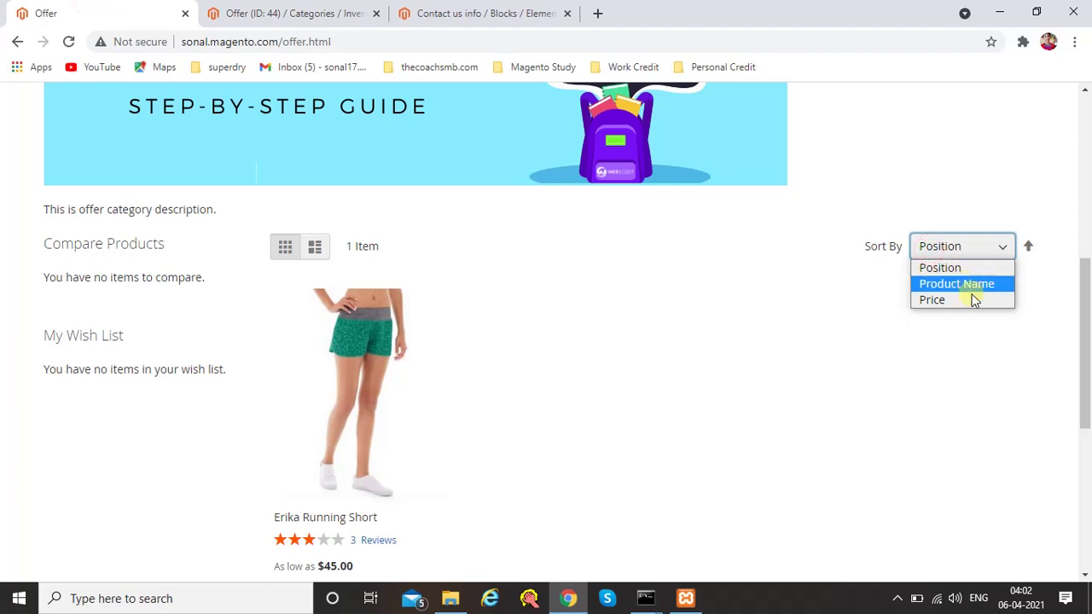
left_click(719, 316)
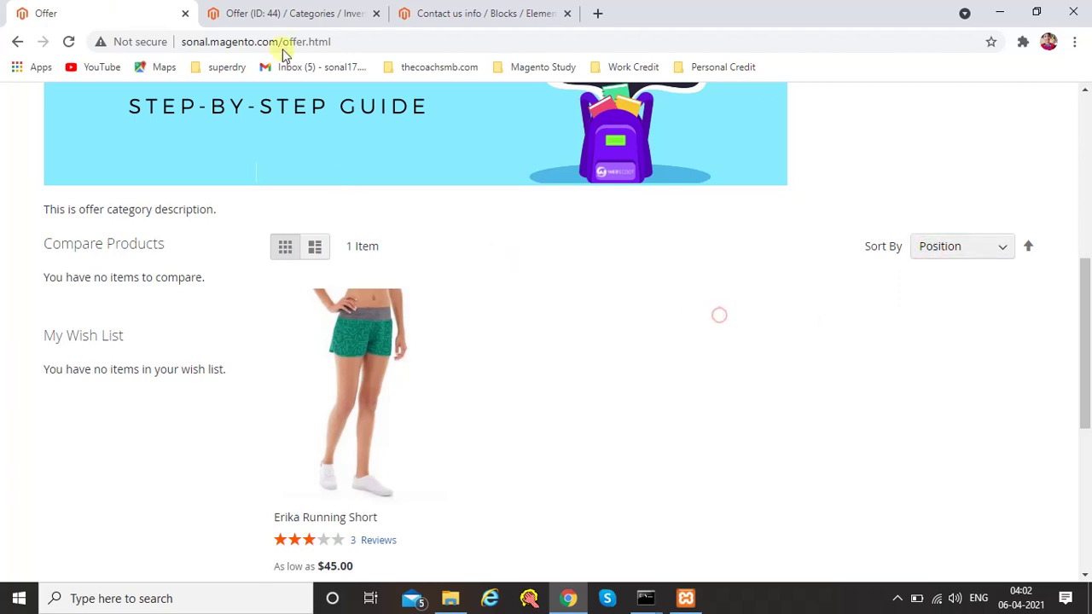
Review the Layered Navigation Price Step and the other Display Settings of the Offer category in the admin
left_click(239, 10)
scroll(574, 331, "down", 2)
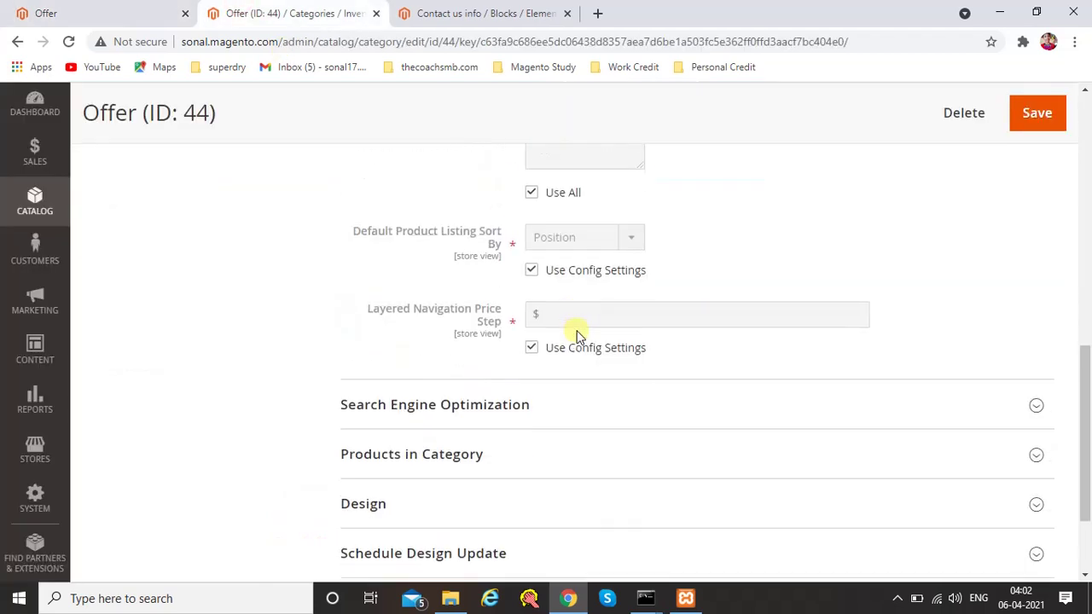
scroll(456, 329, "down", 2)
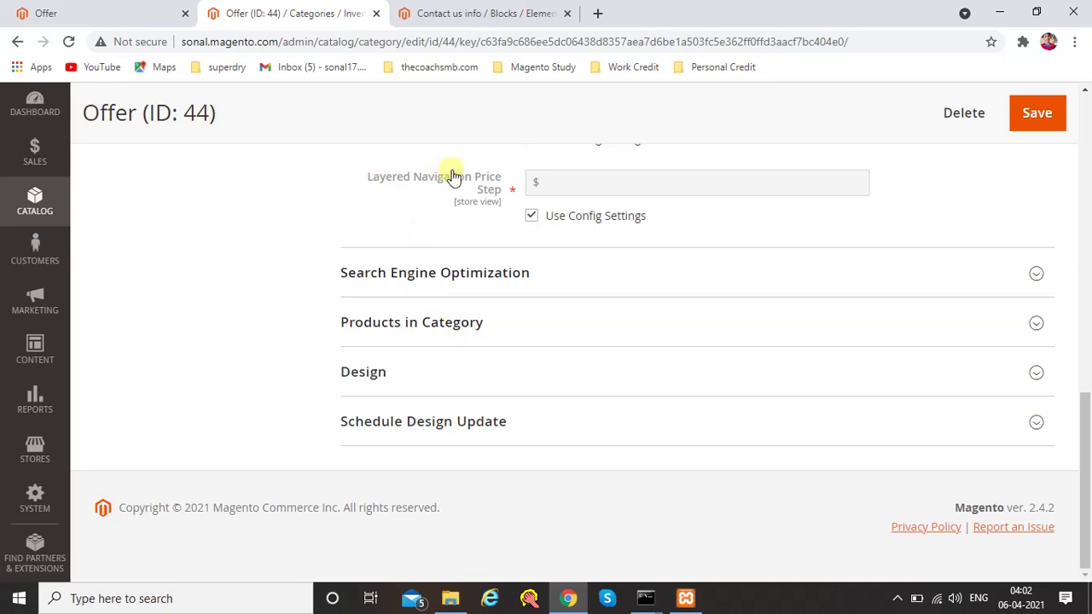
scroll(445, 314, "up", 5)
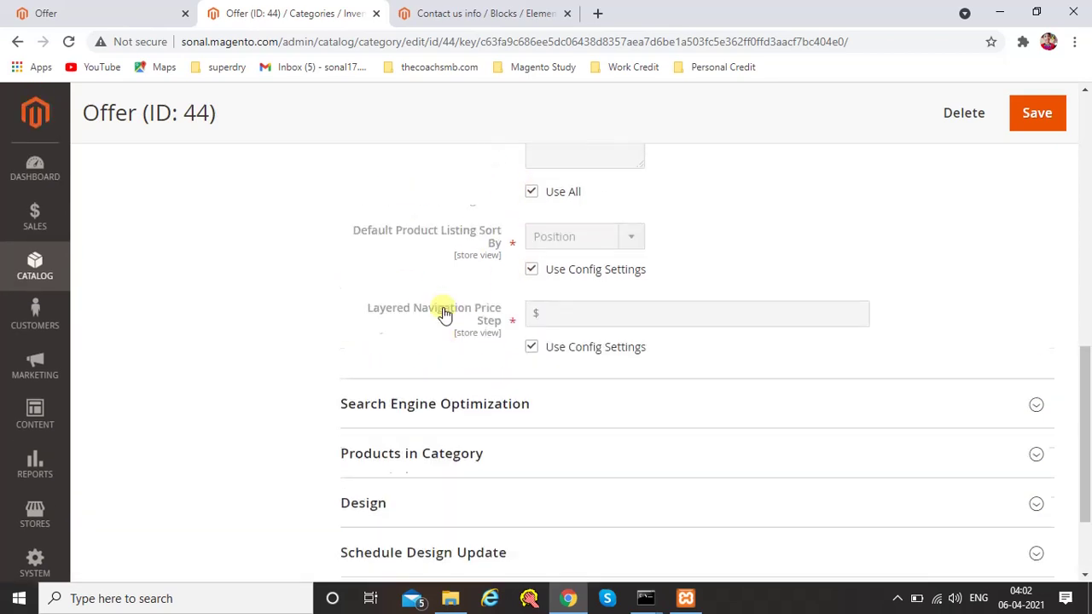
scroll(446, 320, "up", 2)
scroll(446, 320, "down", 4)
scroll(439, 290, "up", 2)
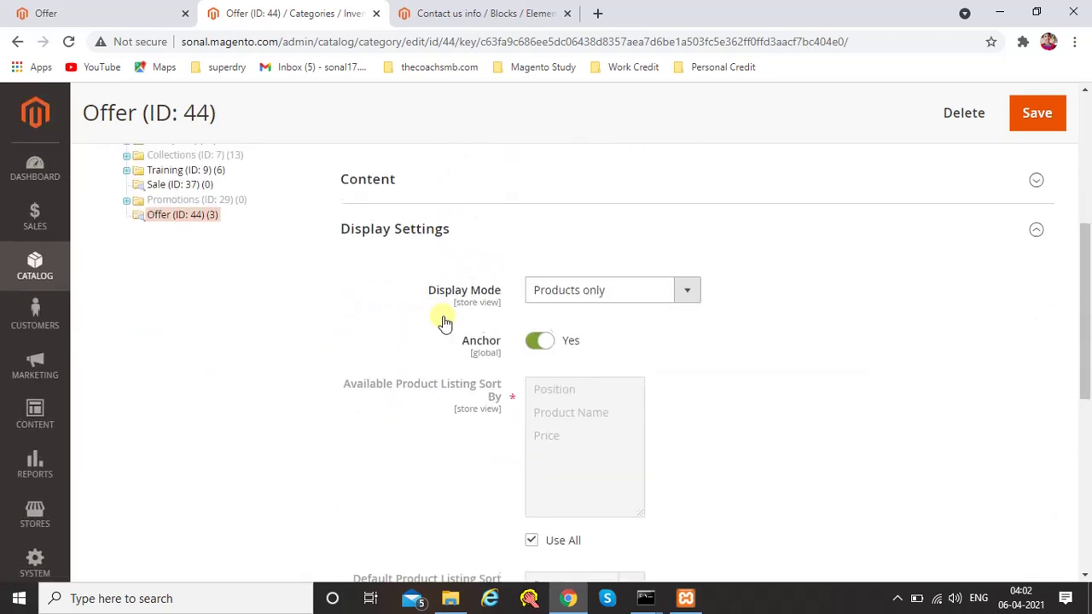
Expand the Offer category's Search Engine Optimization section and reopen its Display Settings
left_click(376, 237)
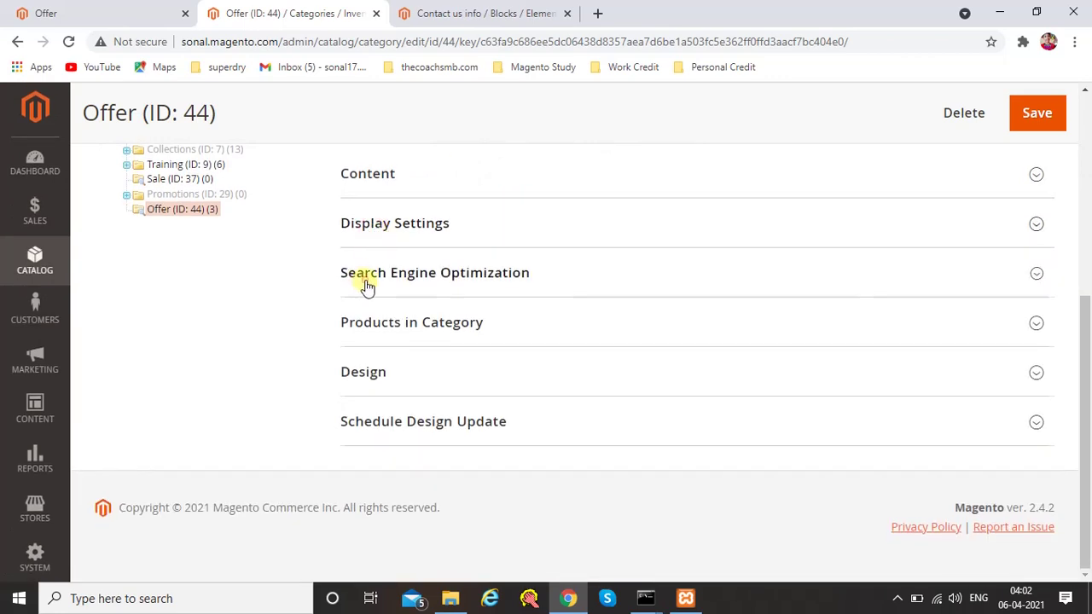
left_click(366, 286)
left_click(132, 9)
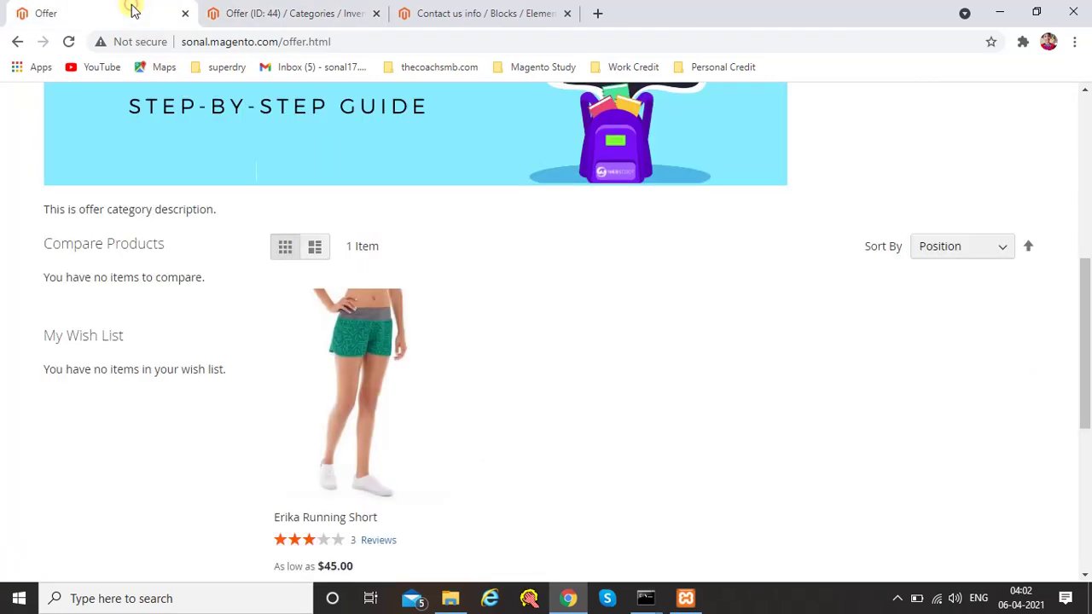
left_click(286, 13)
left_click(426, 228)
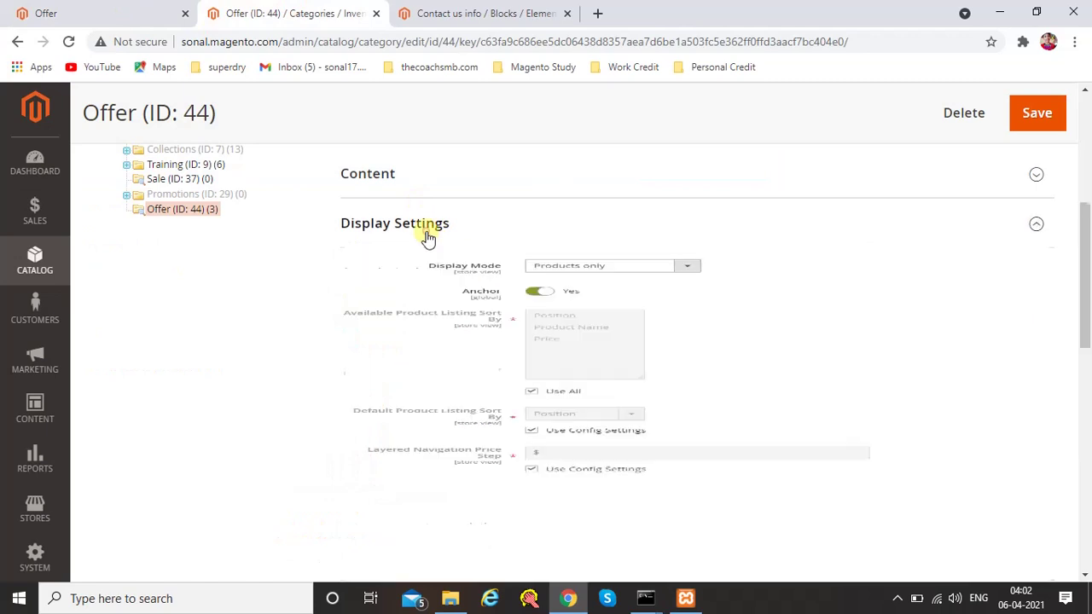
left_click(427, 234)
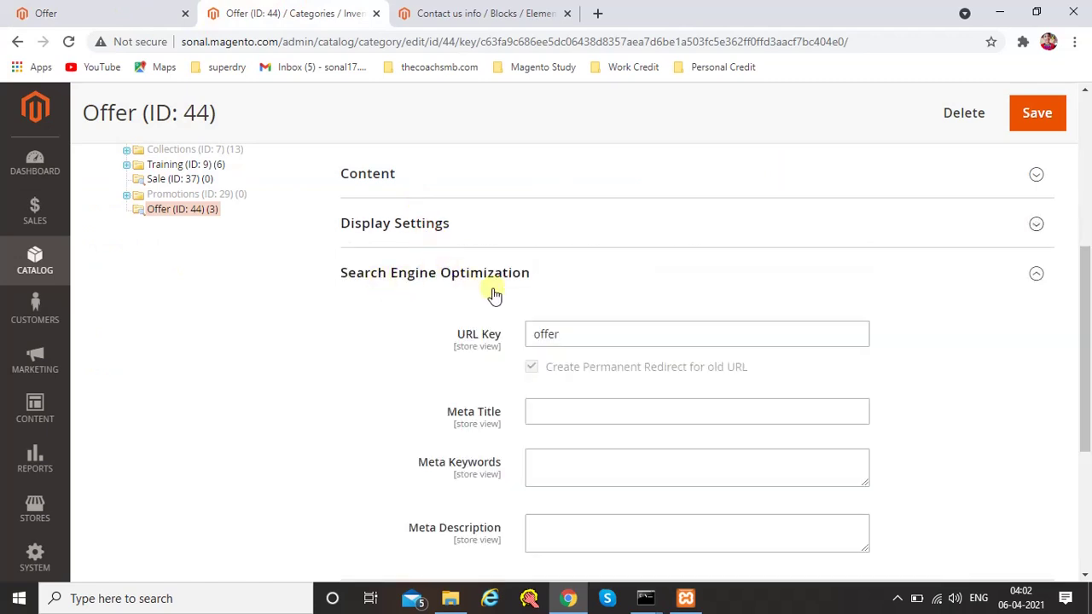
left_click(430, 210)
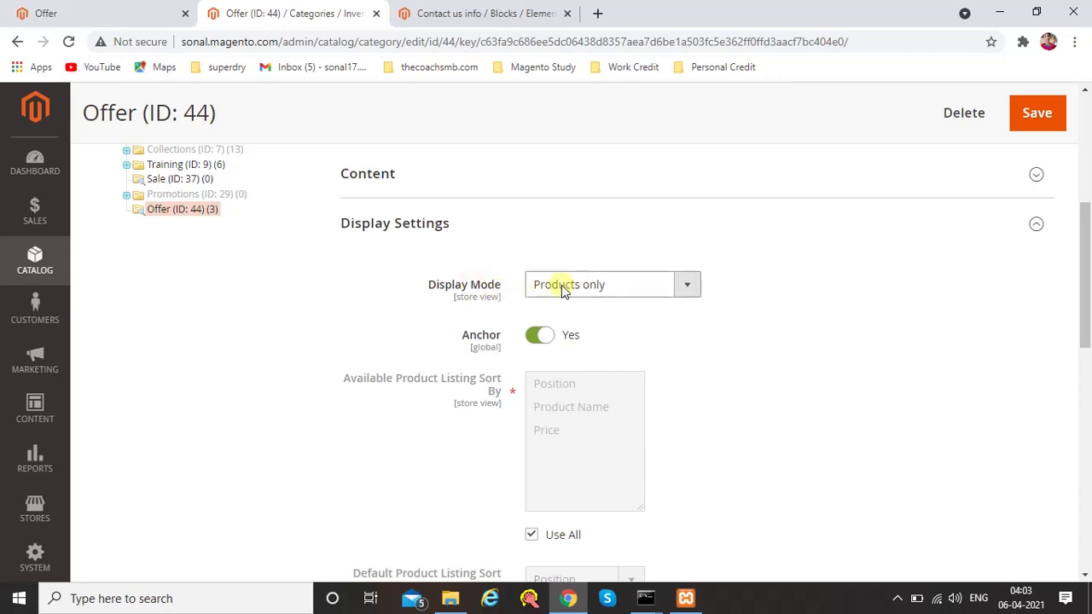
Check the Offer storefront page's content and product listing against the category's Display Mode
left_click(68, 10)
scroll(293, 325, "up", 2)
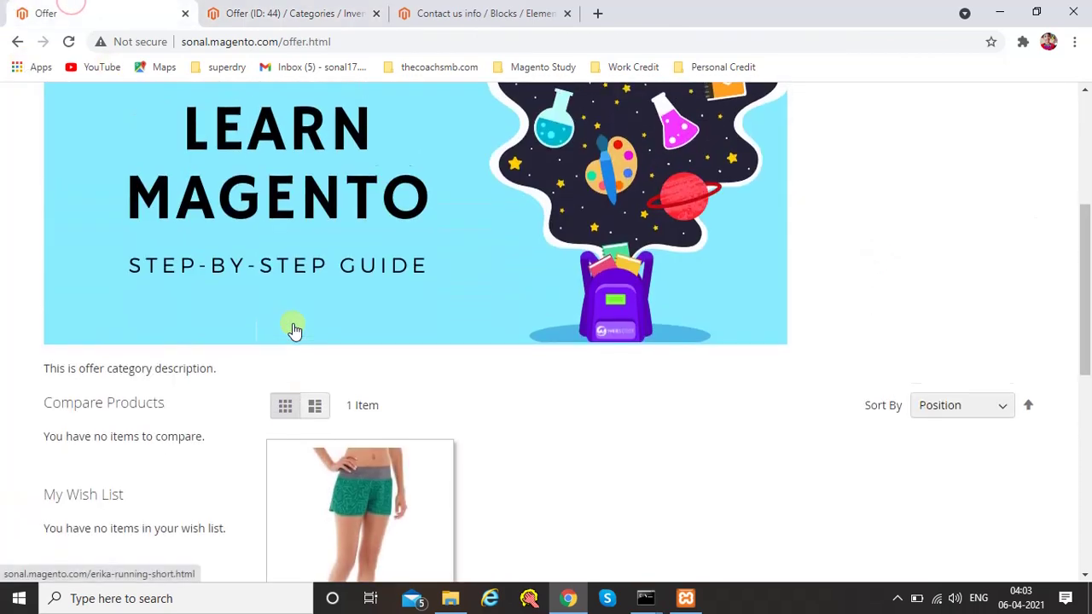
scroll(296, 332, "down", 3)
left_click(306, 11)
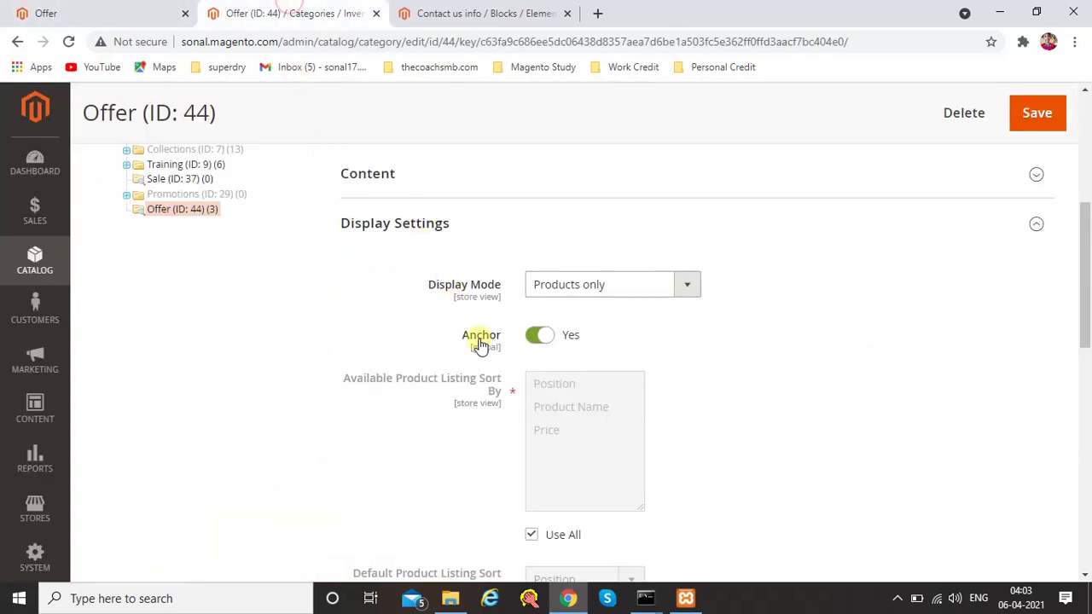
Expand the Offer category's Products in Category section and compare the assigned products with the storefront listing
scroll(479, 345, "down", 1)
scroll(480, 343, "down", 8)
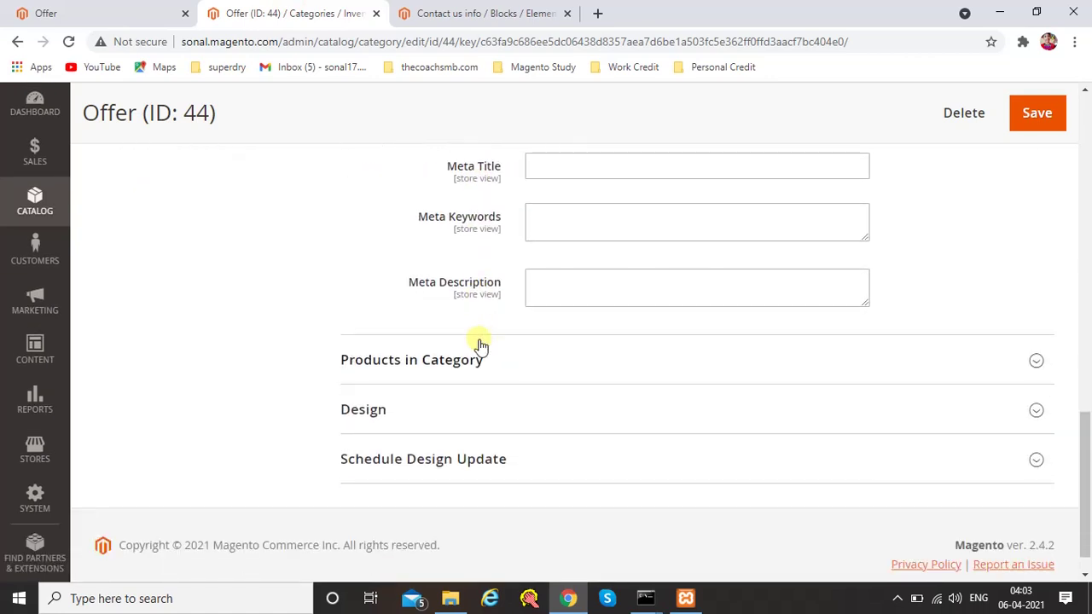
left_click(418, 374)
scroll(422, 378, "down", 2)
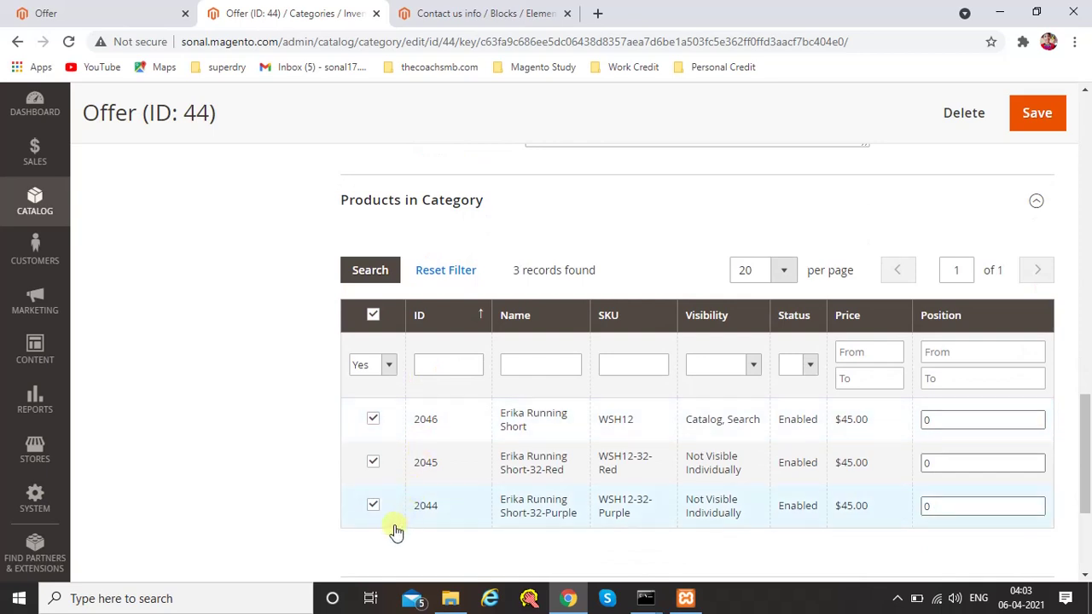
left_click(147, 11)
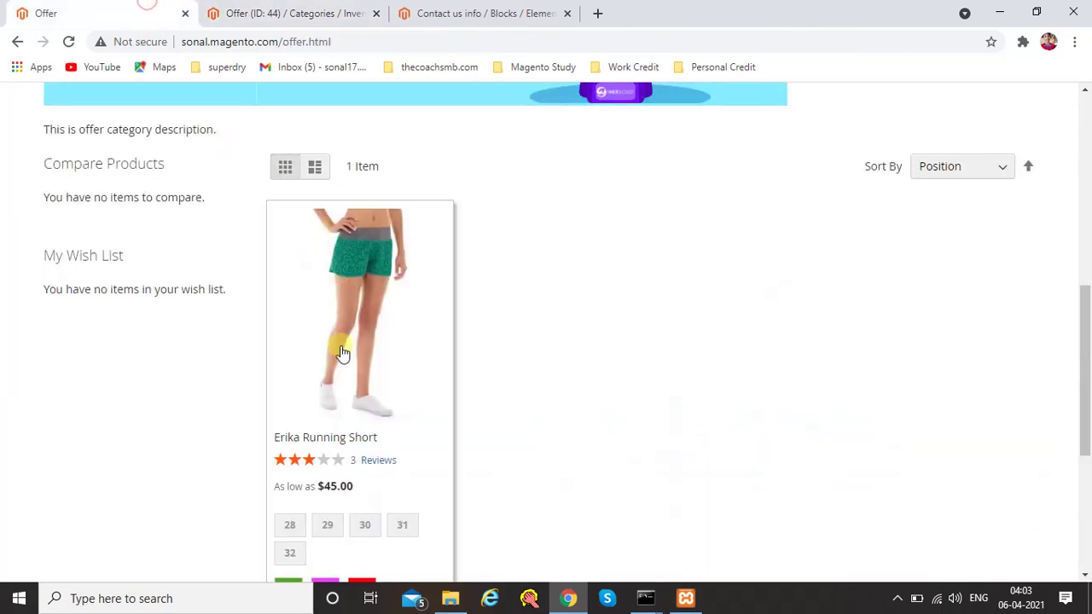
left_click(247, 10)
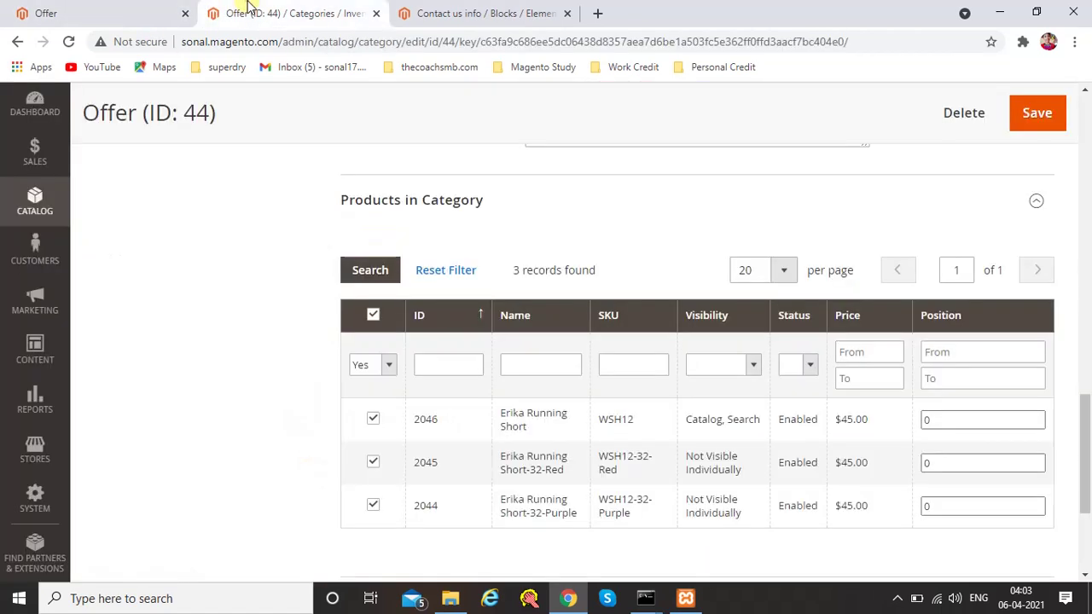
Compare the visibility of the Erika Running Short variants in the category's product grid with the storefront's product card
scroll(229, 157, "down", 1)
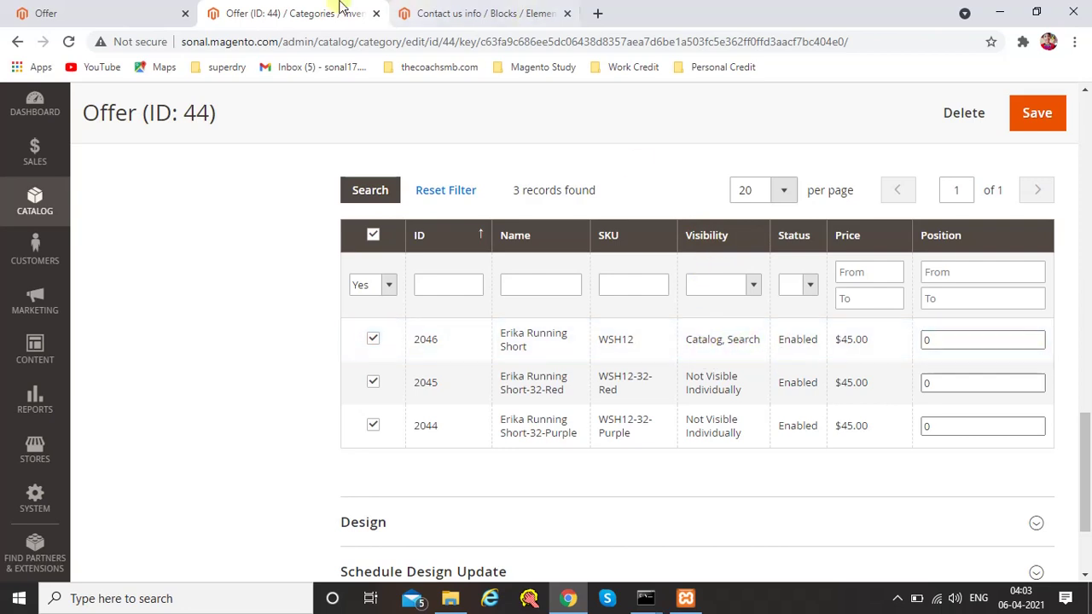
left_click(142, 10)
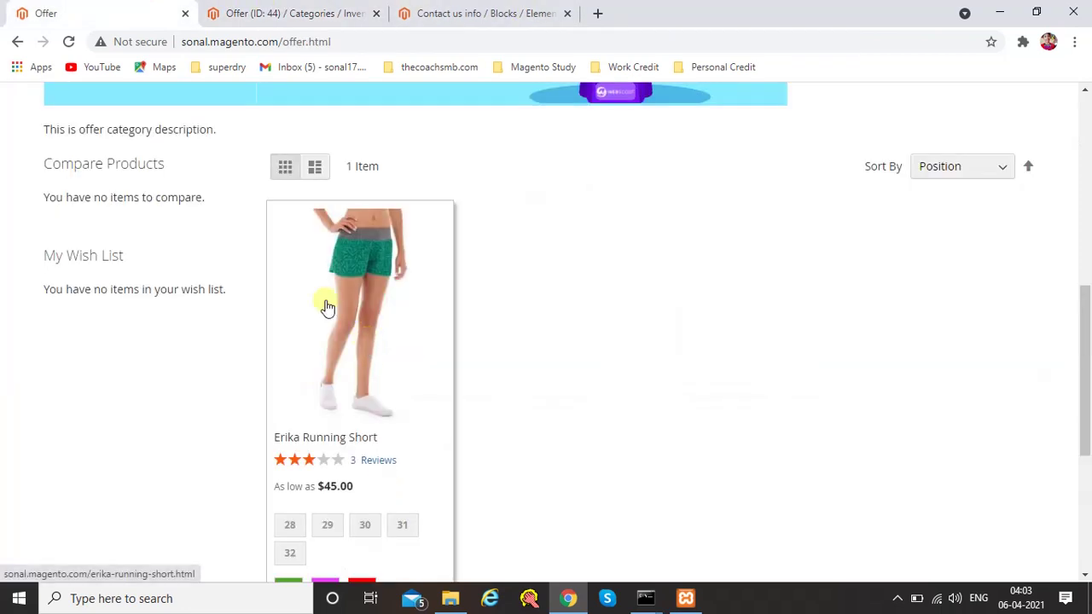
left_click(245, 11)
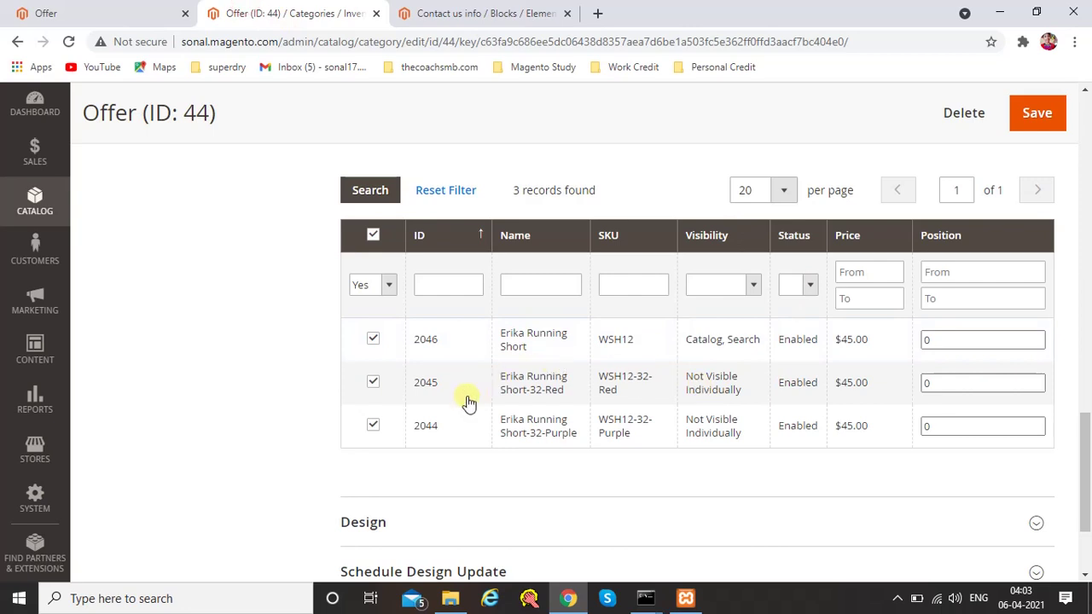
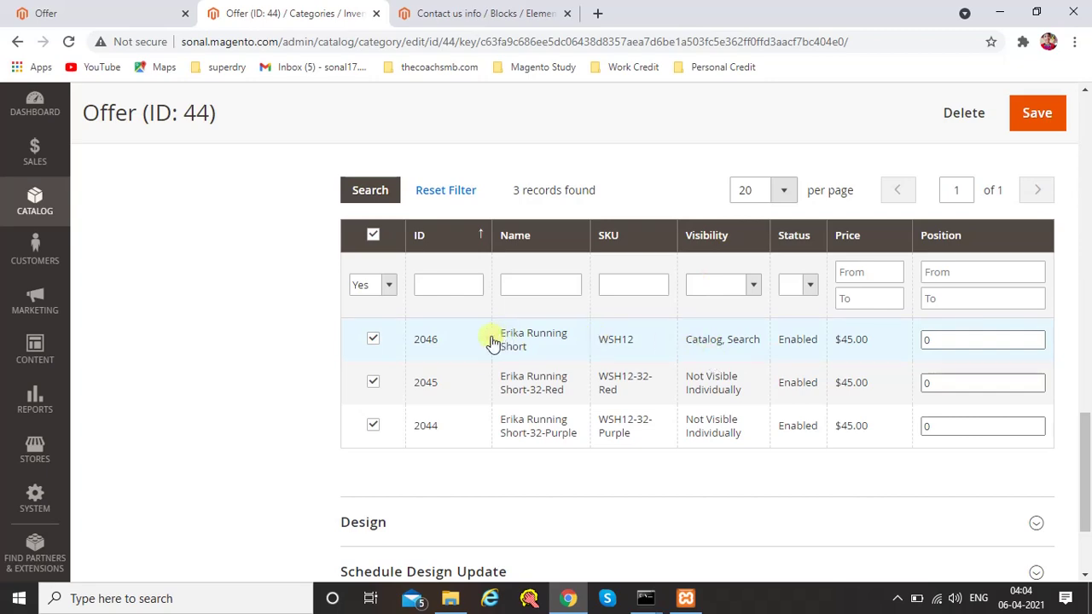
left_click(126, 7)
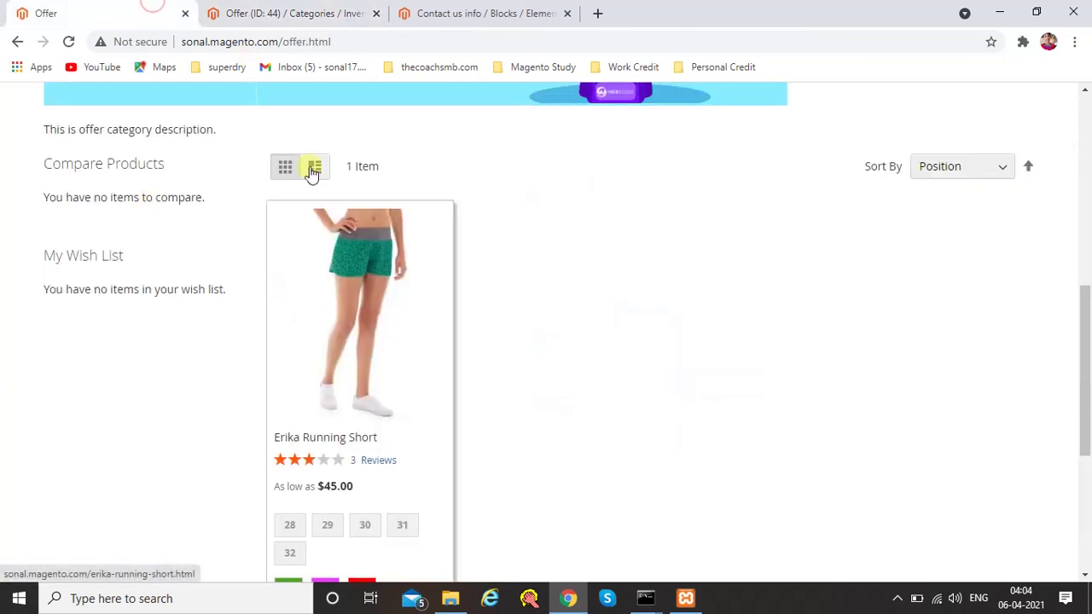
left_click(322, 10)
Collapse the Products in Category section and review the Offer category's URL Key and meta fields under Search Engine Optimization
scroll(539, 349, "up", 2)
scroll(539, 350, "up", 5)
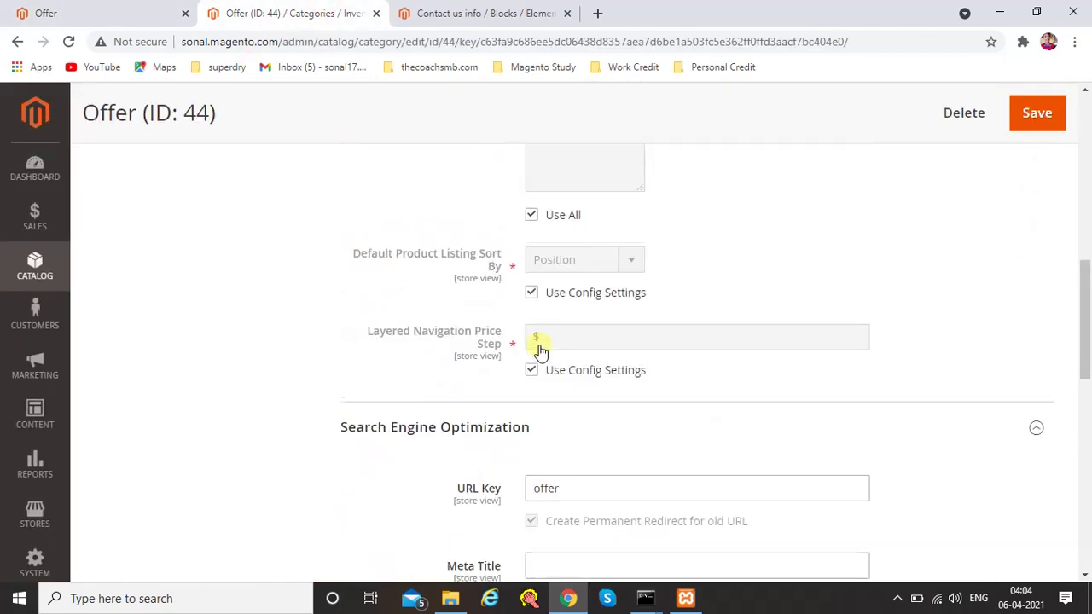
scroll(539, 348, "up", 1)
scroll(541, 348, "down", 7)
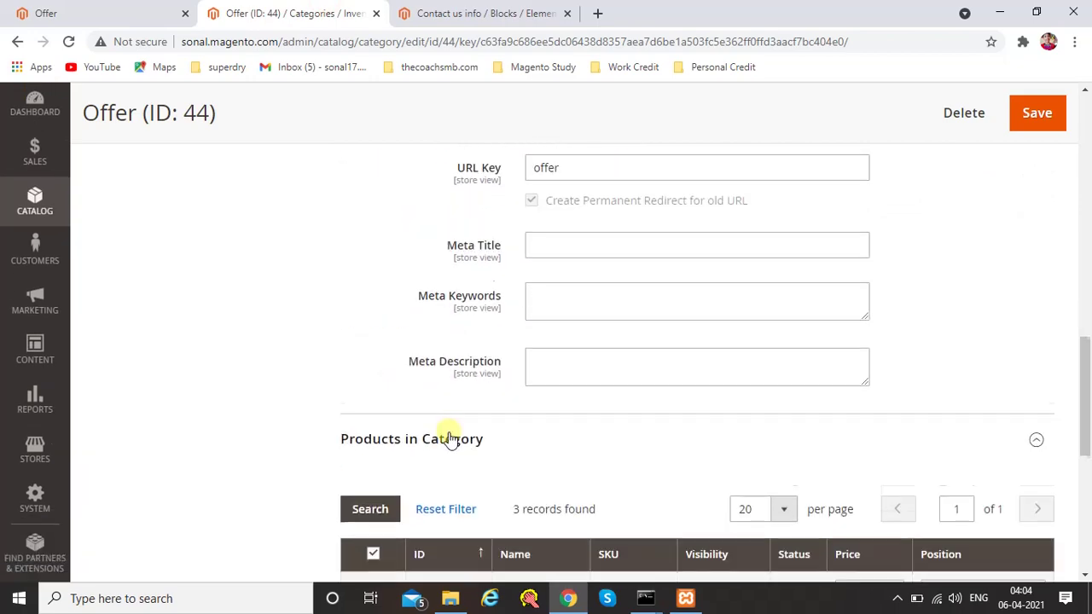
scroll(444, 312, "down", 3)
scroll(460, 299, "up", 2)
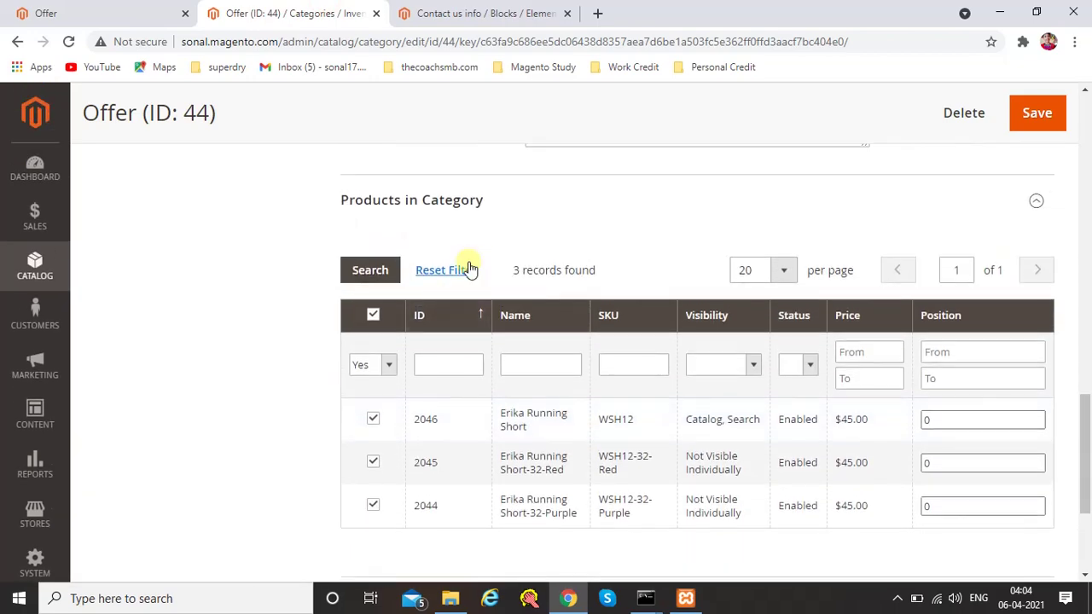
left_click(515, 192)
scroll(426, 345, "up", 2)
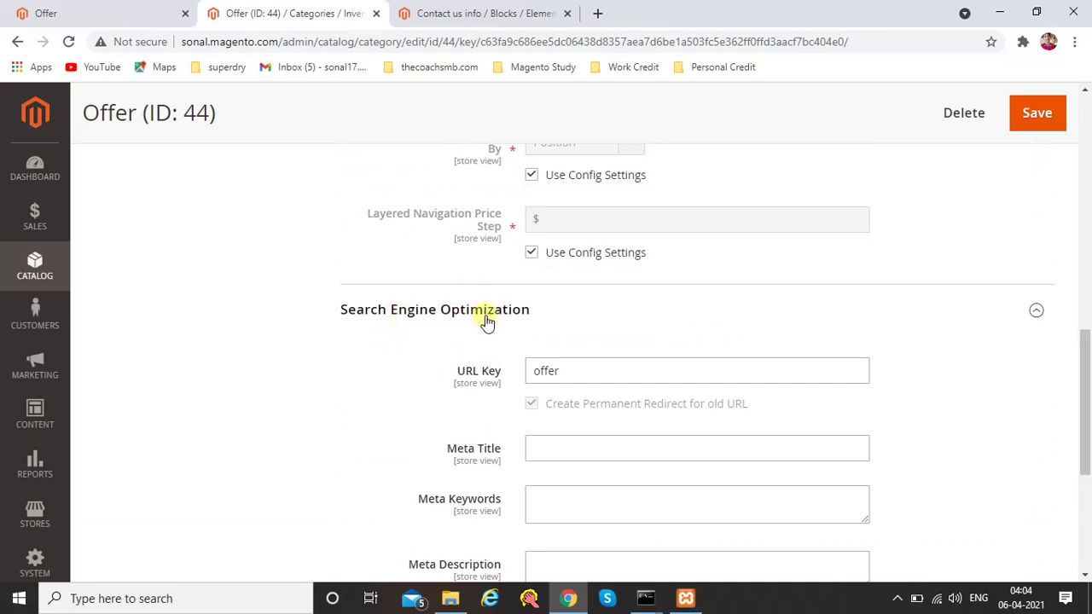
scroll(486, 320, "down", 1)
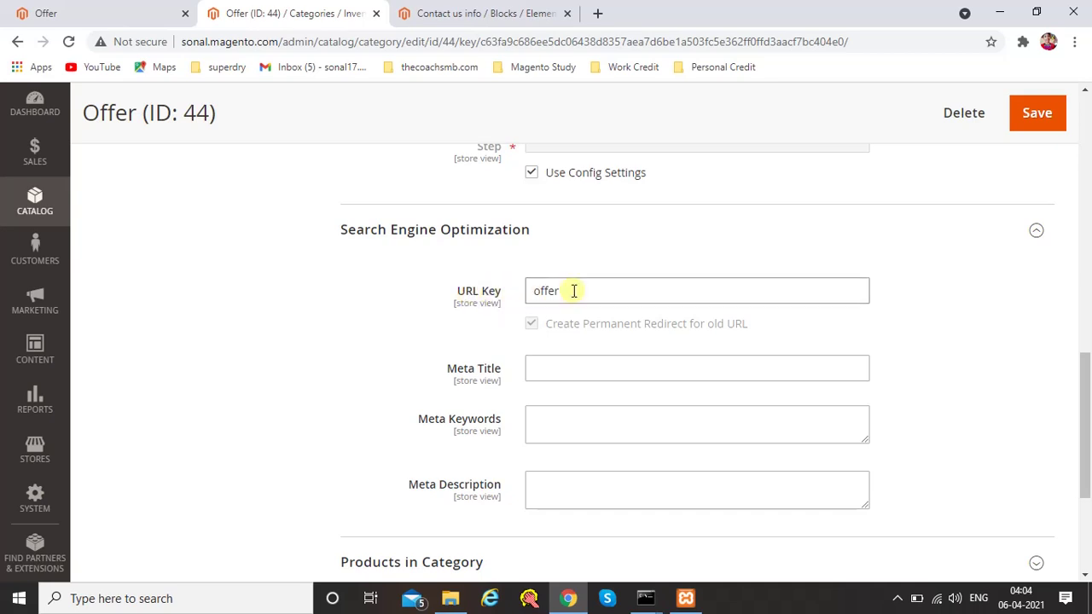
Examine the base URL and category part of the Offer storefront page's address against the category's URL Key
left_click(59, 10)
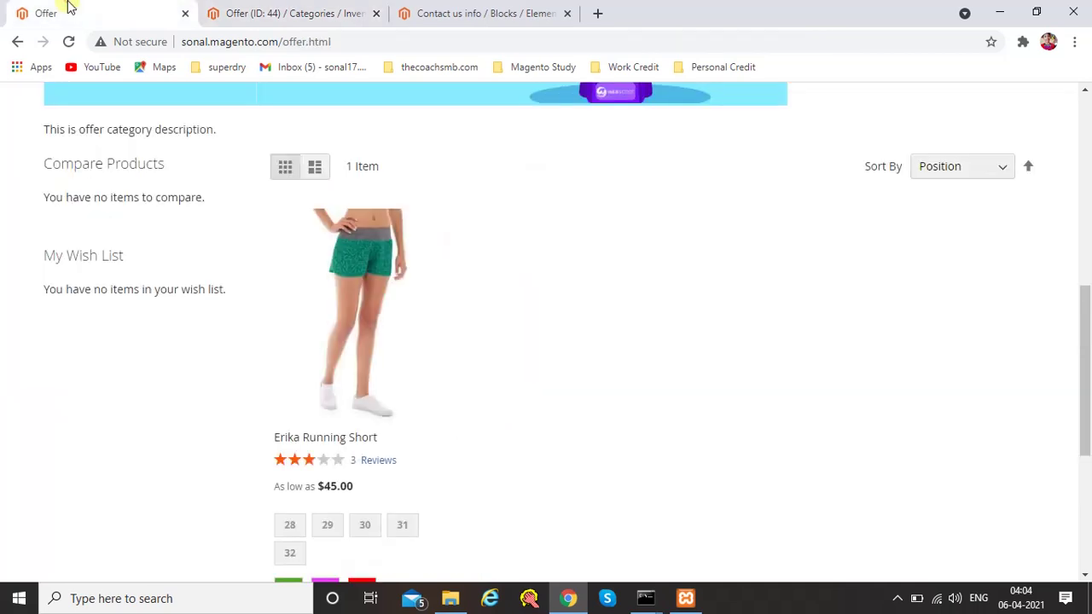
left_click(290, 41)
double_click(292, 41)
left_click(365, 41)
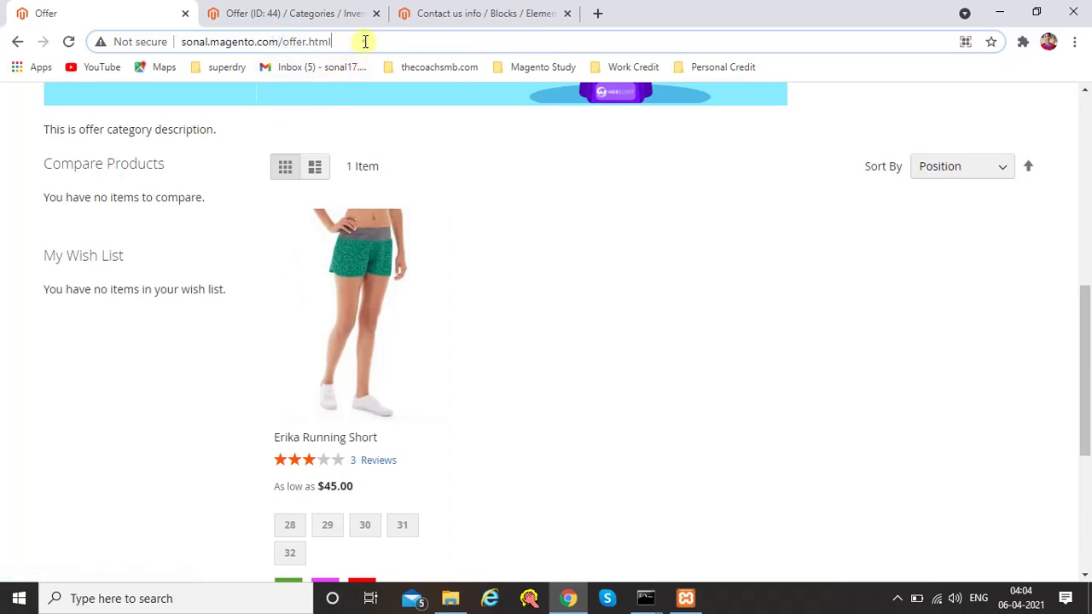
left_click_drag(282, 41, 173, 26)
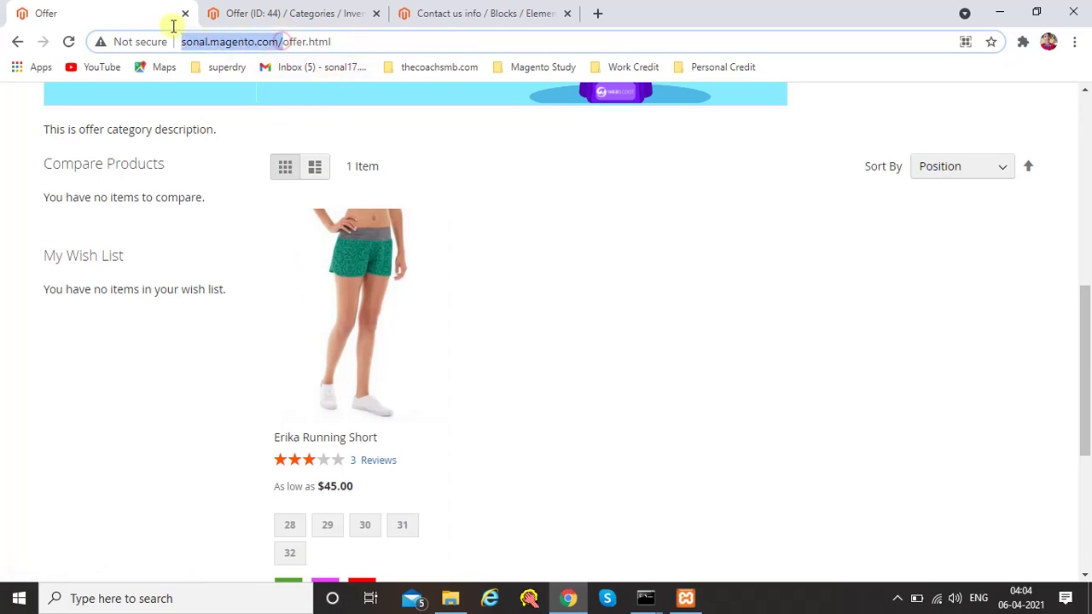
left_click(286, 41)
double_click(296, 42)
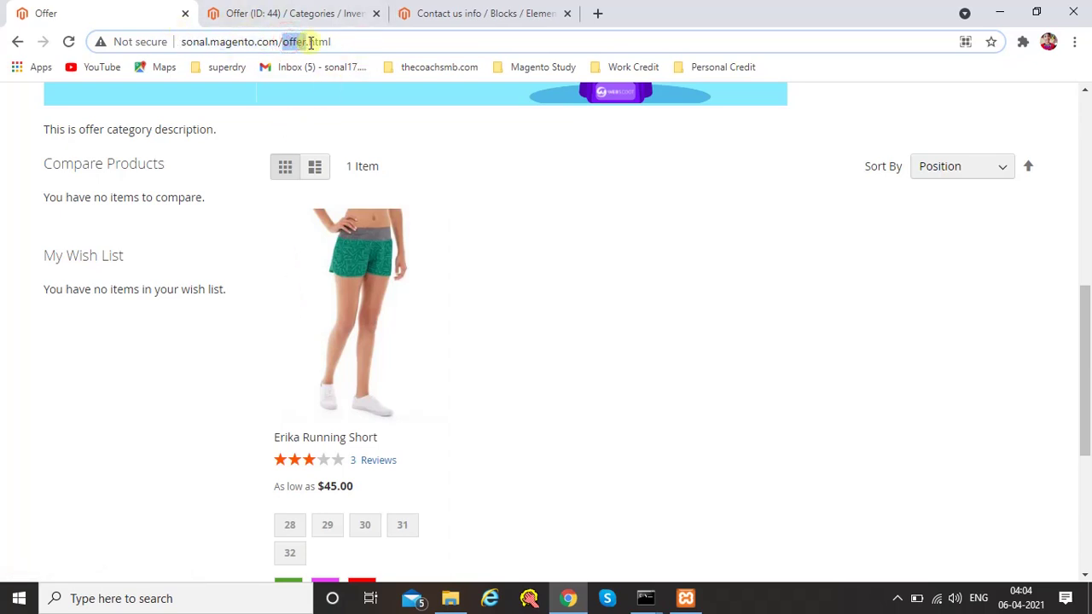
left_click(332, 12)
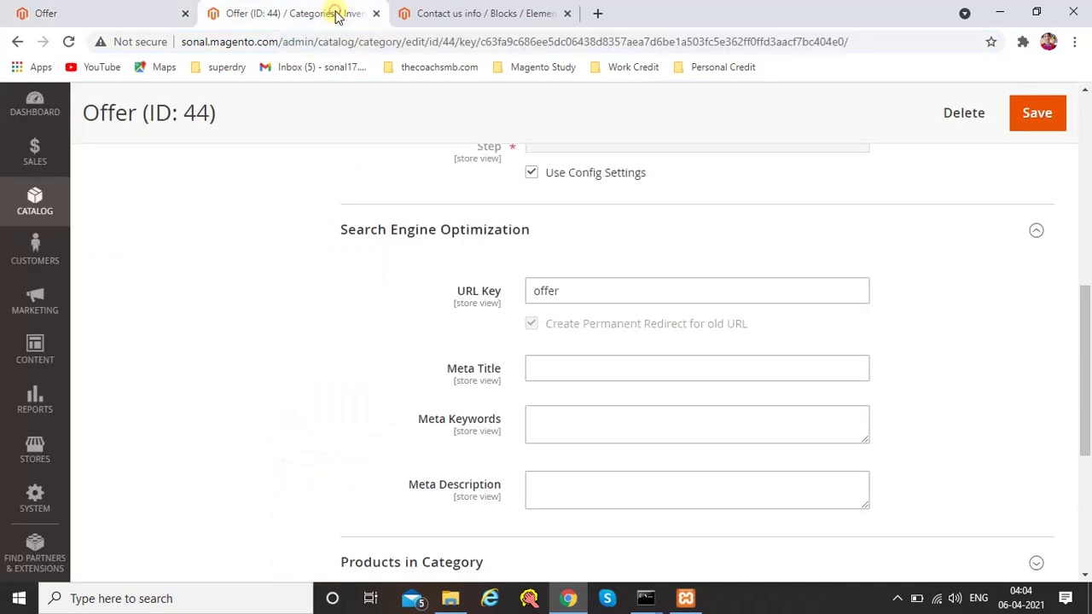
Open the Stores Configuration page in a new browser tab and switch to it
left_click(36, 450)
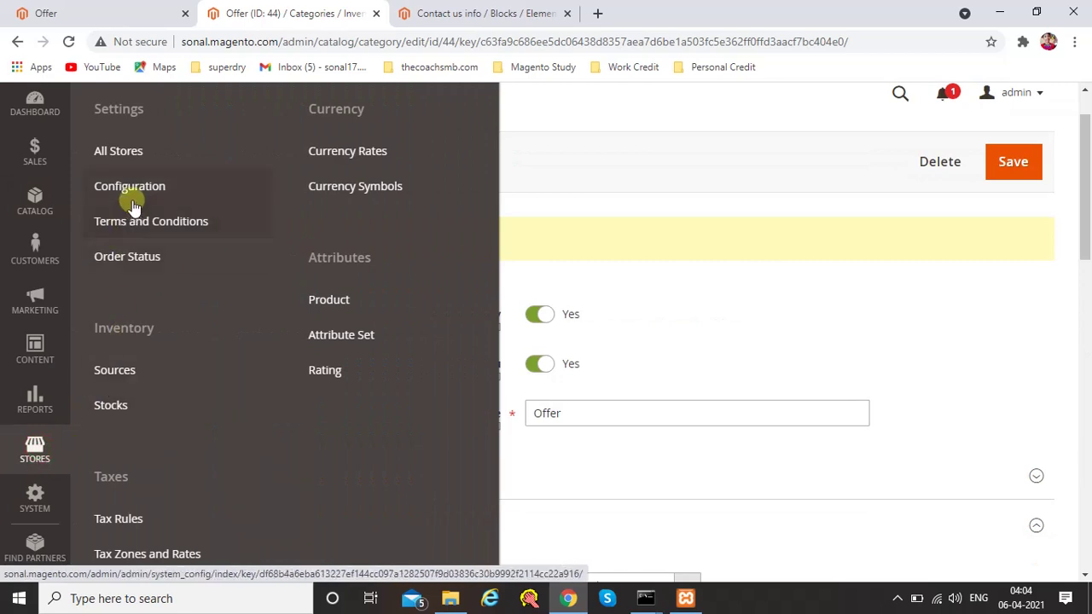
middle_click(137, 189)
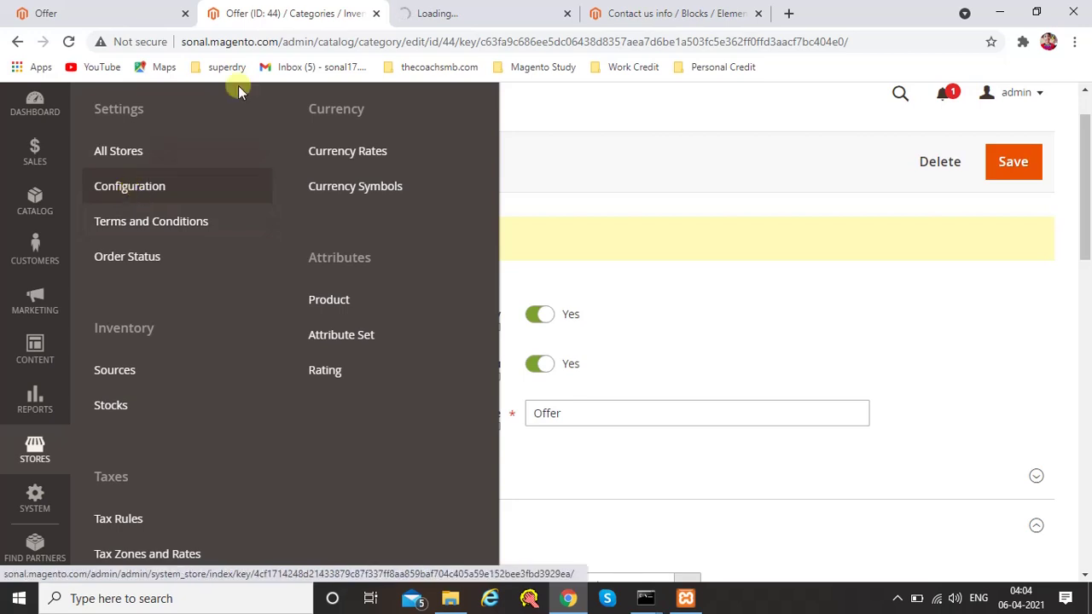
left_click(447, 9)
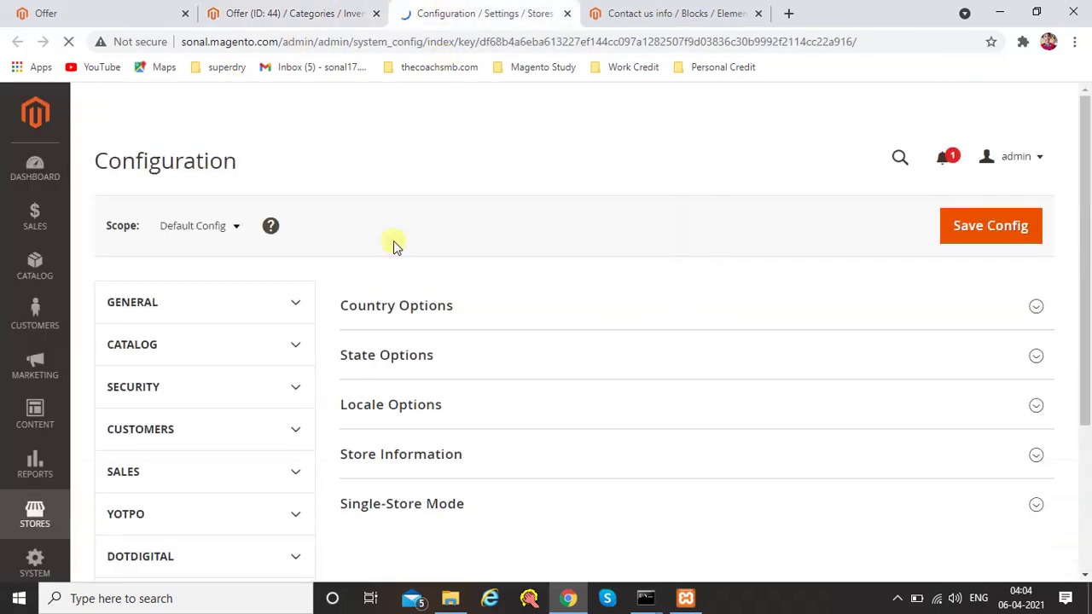
Open the Catalog settings in the Catalog group of the store configuration
scroll(182, 354, "down", 5)
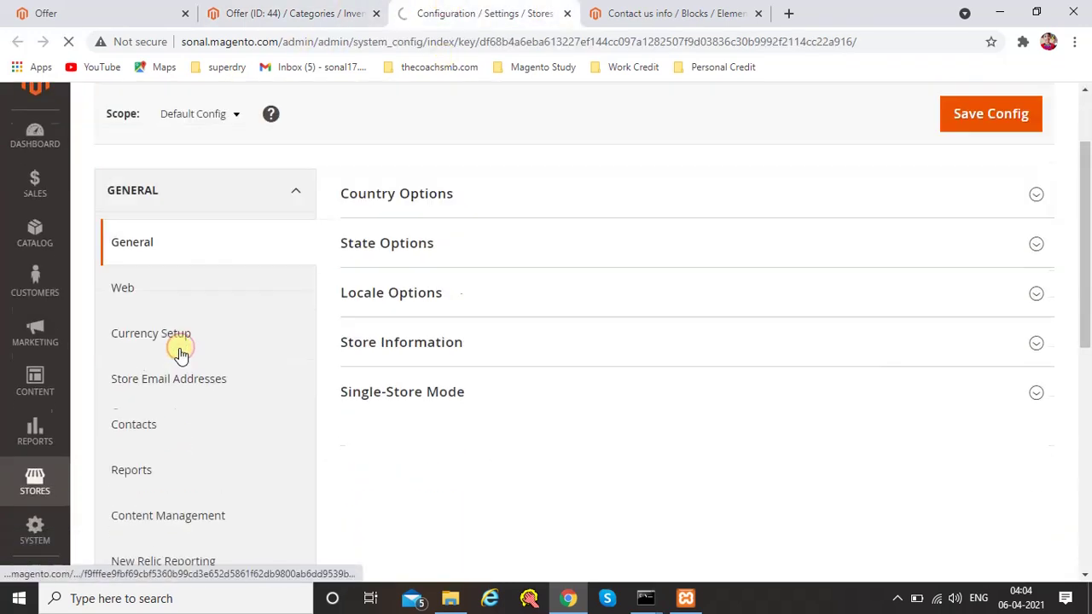
left_click(134, 375)
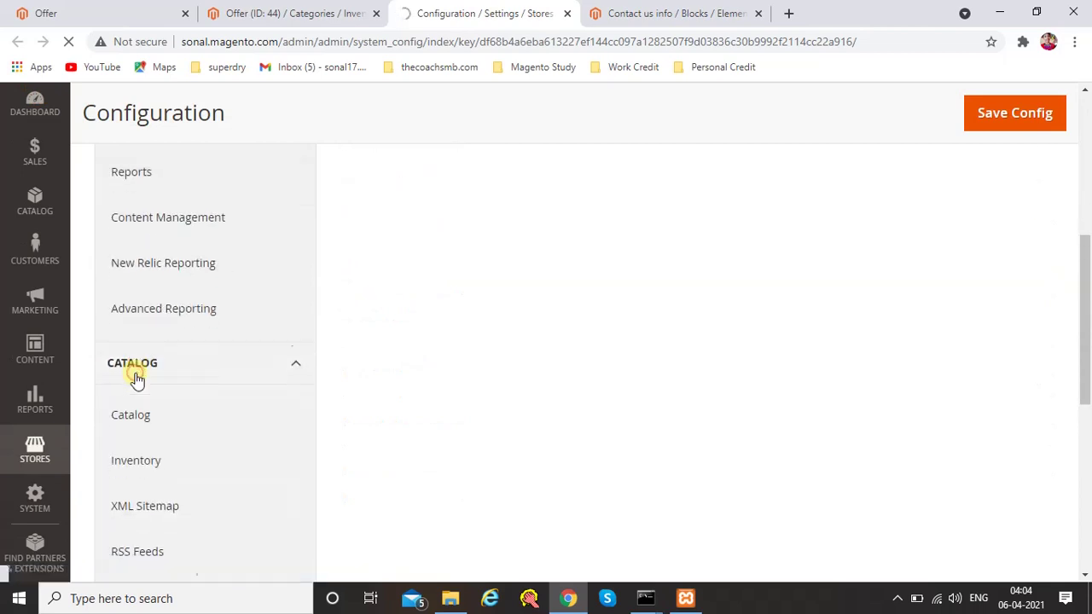
scroll(145, 281, "down", 2)
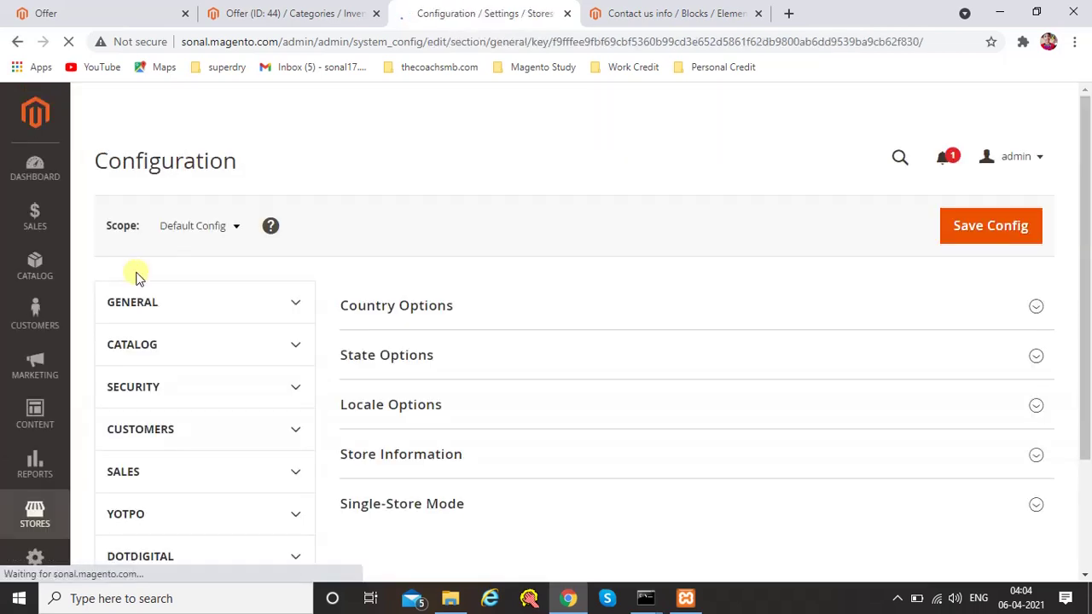
scroll(174, 283, "down", 2)
scroll(181, 275, "down", 5)
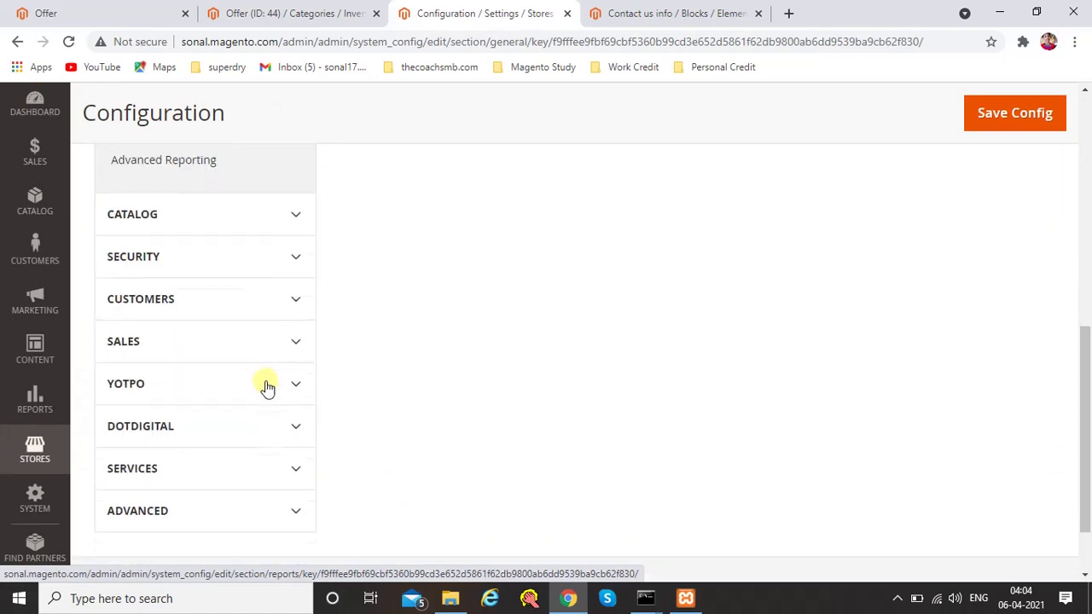
left_click(307, 224)
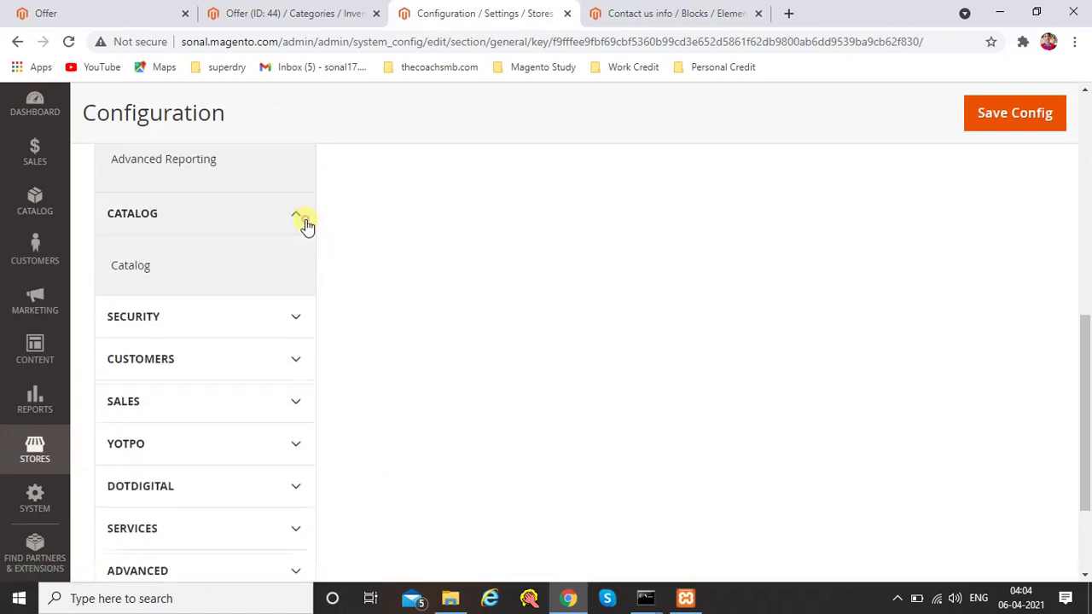
left_click(180, 276)
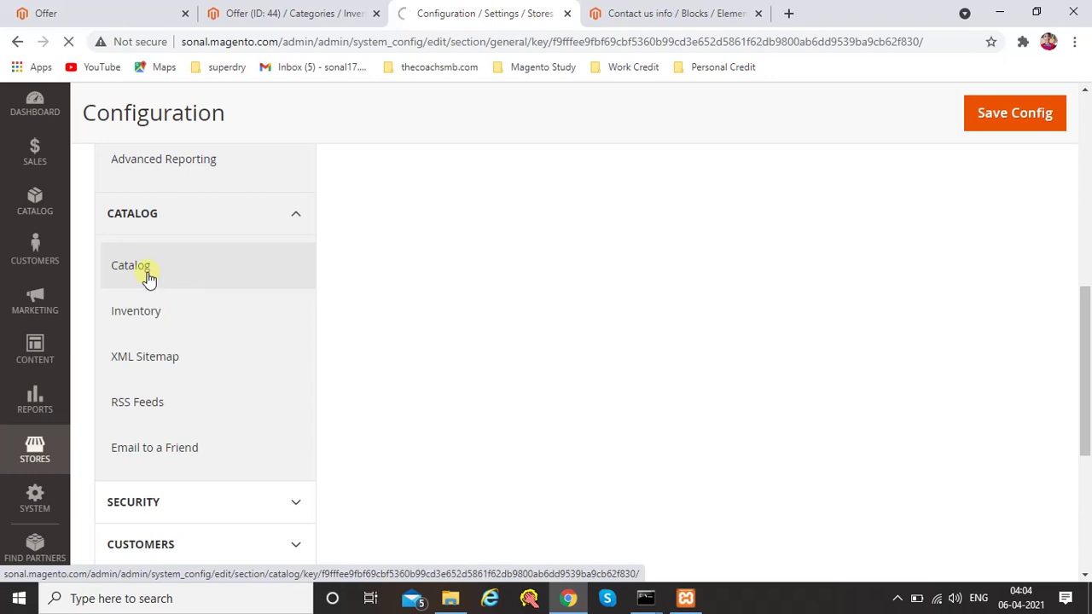
Examine the Category URL Suffix under Search Engine Optimization in the Catalog configuration against the ending of the Offer storefront page's address
scroll(415, 285, "down", 3)
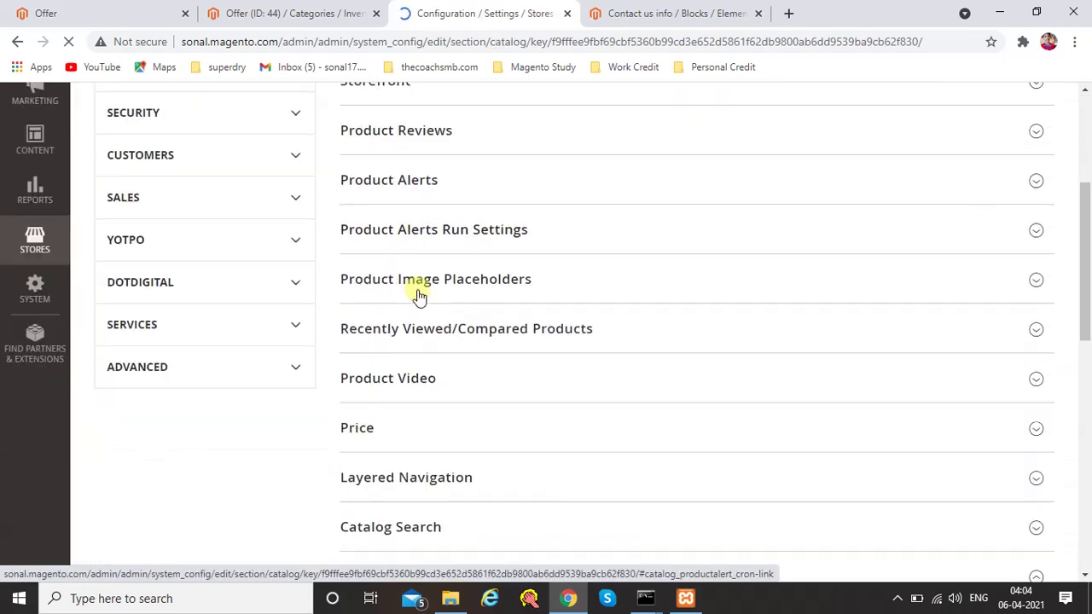
scroll(418, 298, "down", 5)
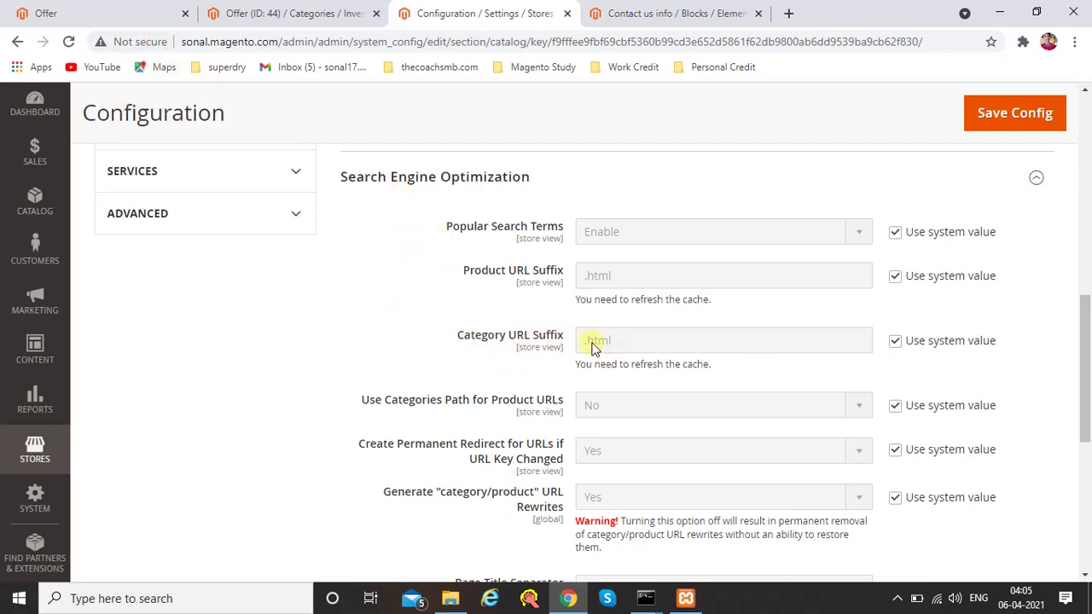
left_click(122, 9)
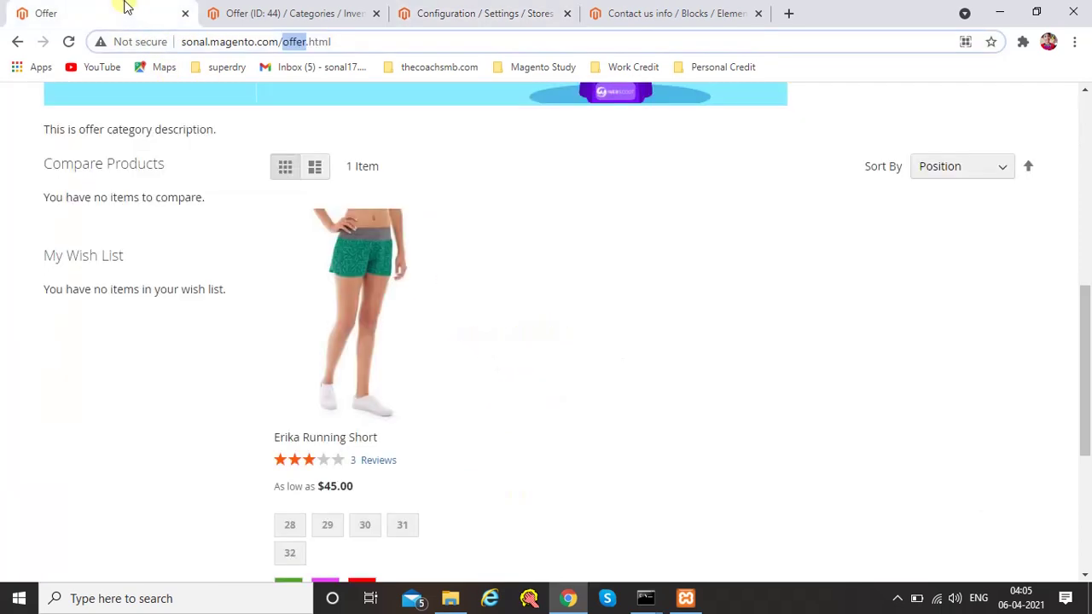
left_click(302, 45)
left_click_drag(339, 38, 308, 40)
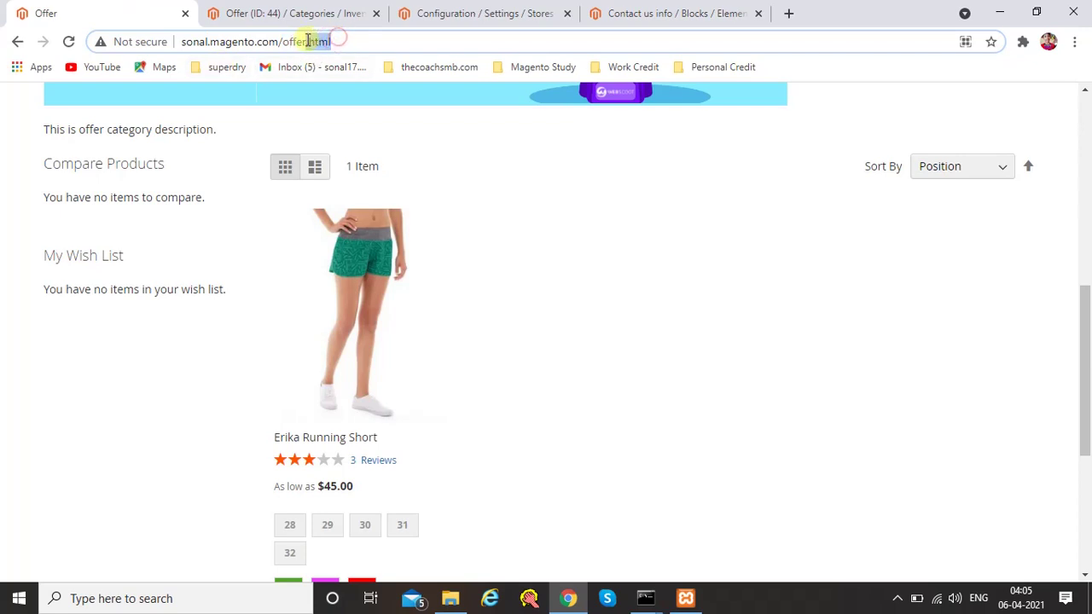
left_click(306, 10)
left_click(475, 7)
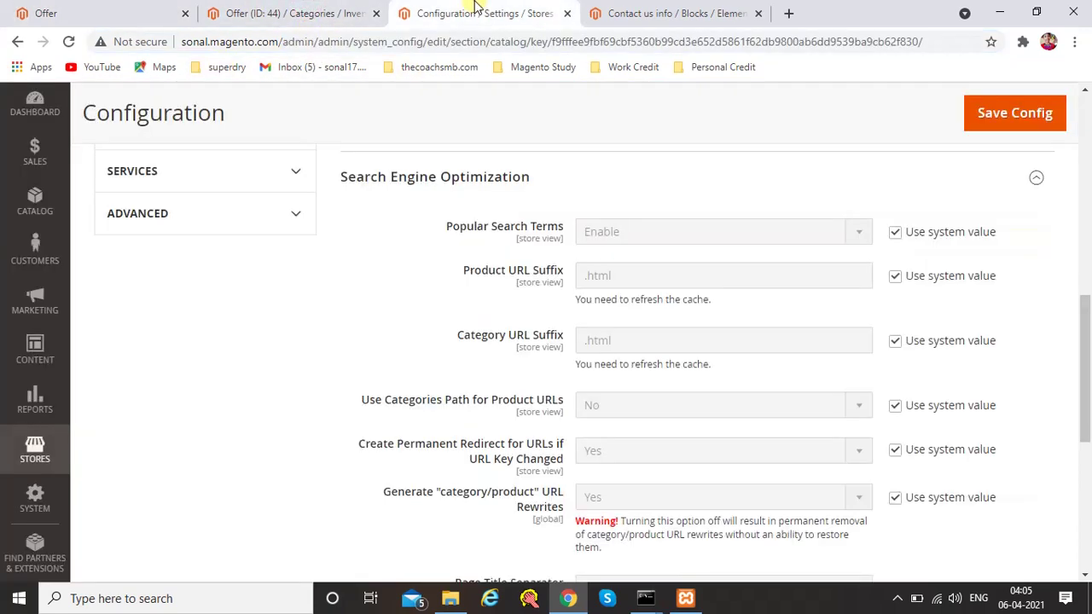
scroll(573, 323, "down", 2)
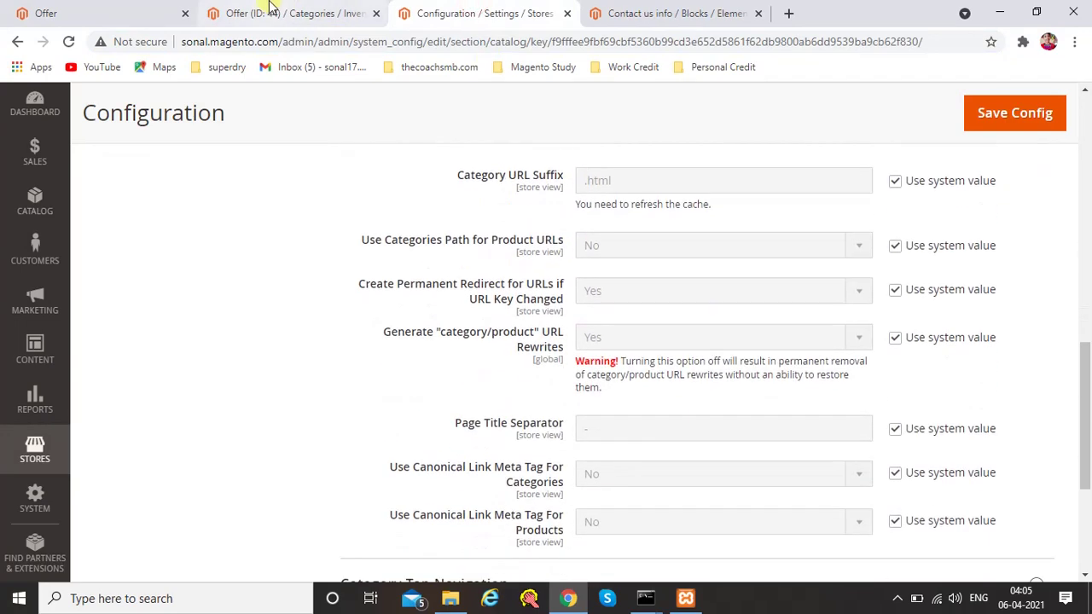
Return to the Offer category's edit page and review its URL Key and the surrounding Search Engine Optimization settings
left_click(290, 13)
left_click(654, 299)
scroll(654, 299, "down", 10)
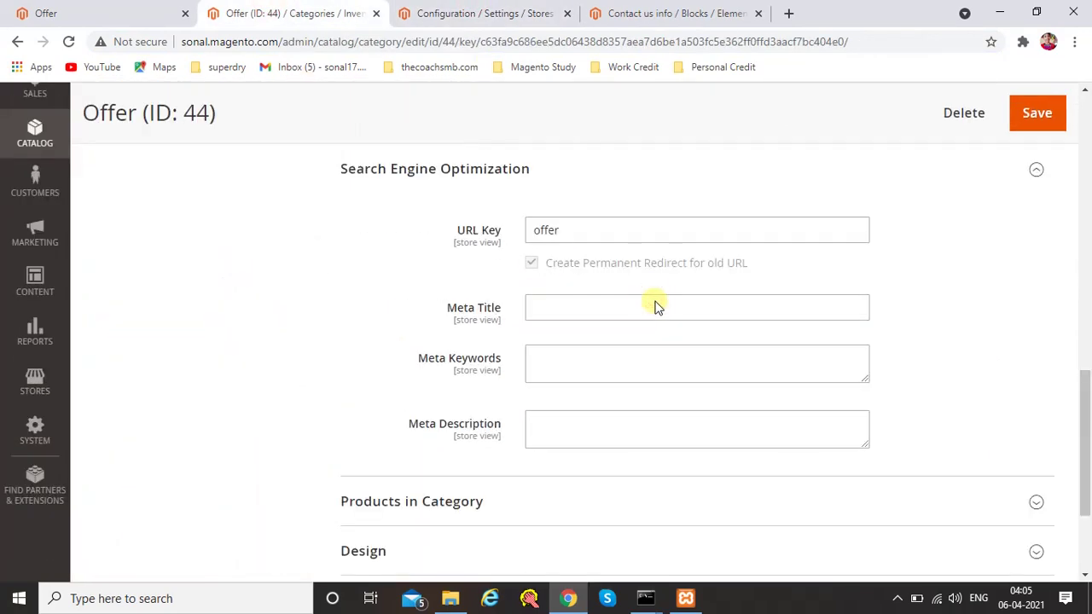
scroll(590, 279, "up", 3)
left_click_drag(566, 389, 512, 390)
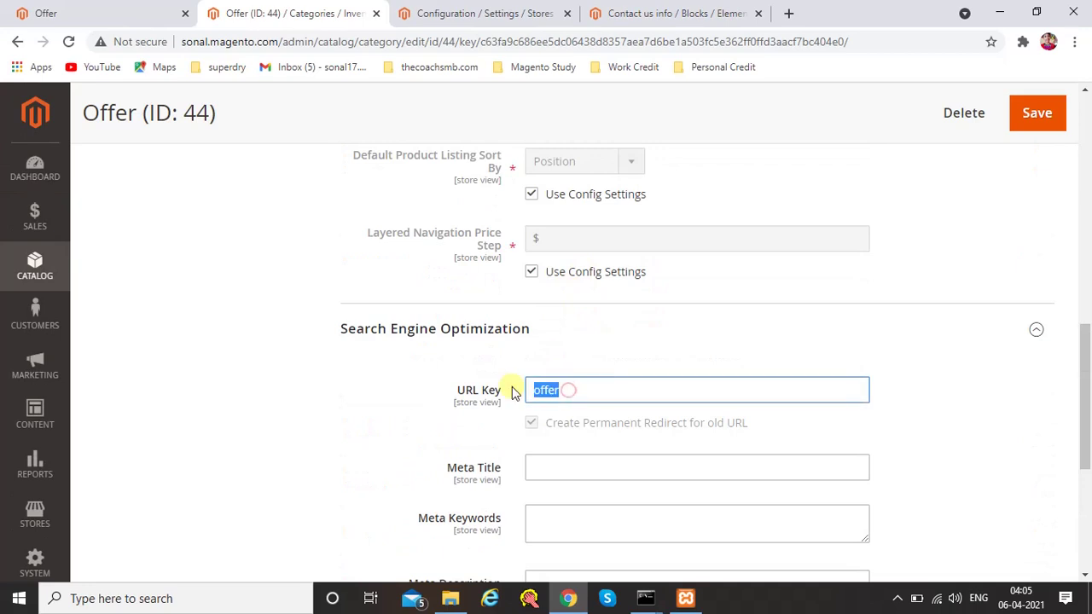
left_click(589, 398)
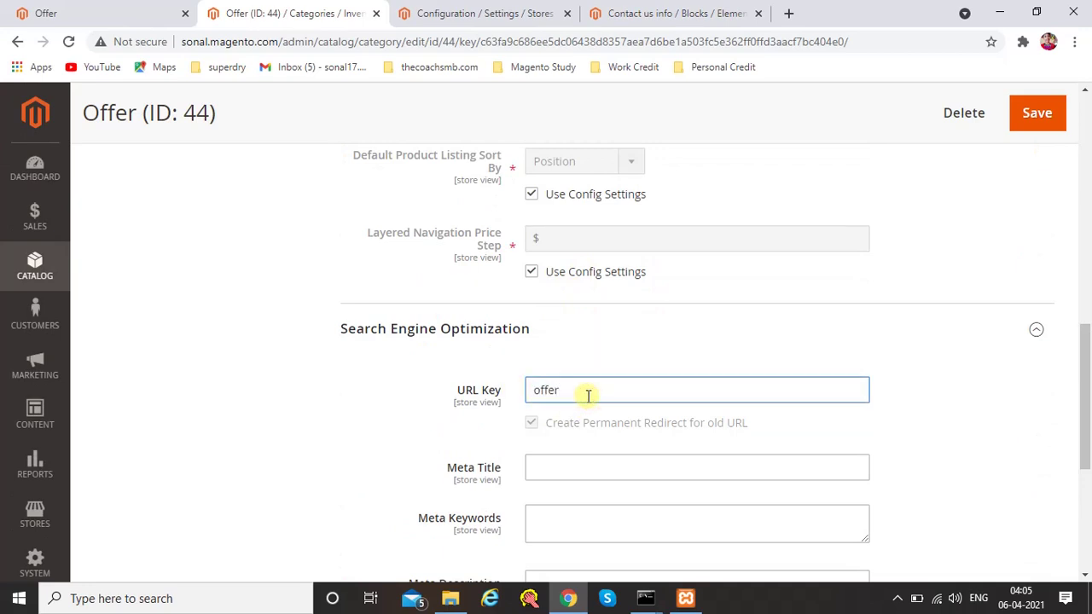
scroll(589, 395, "up", 10)
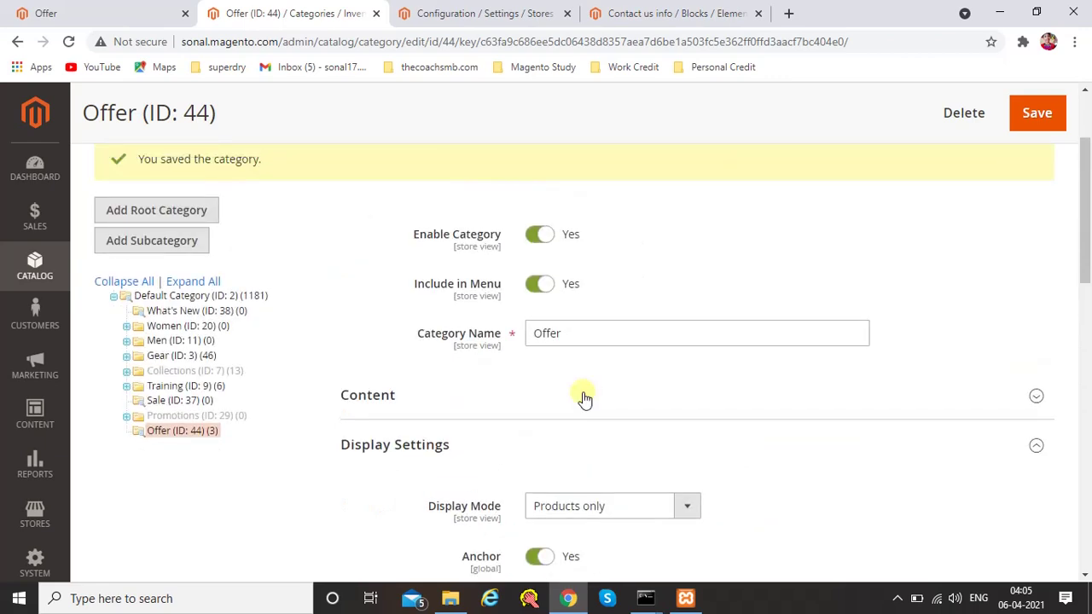
scroll(569, 341, "down", 10)
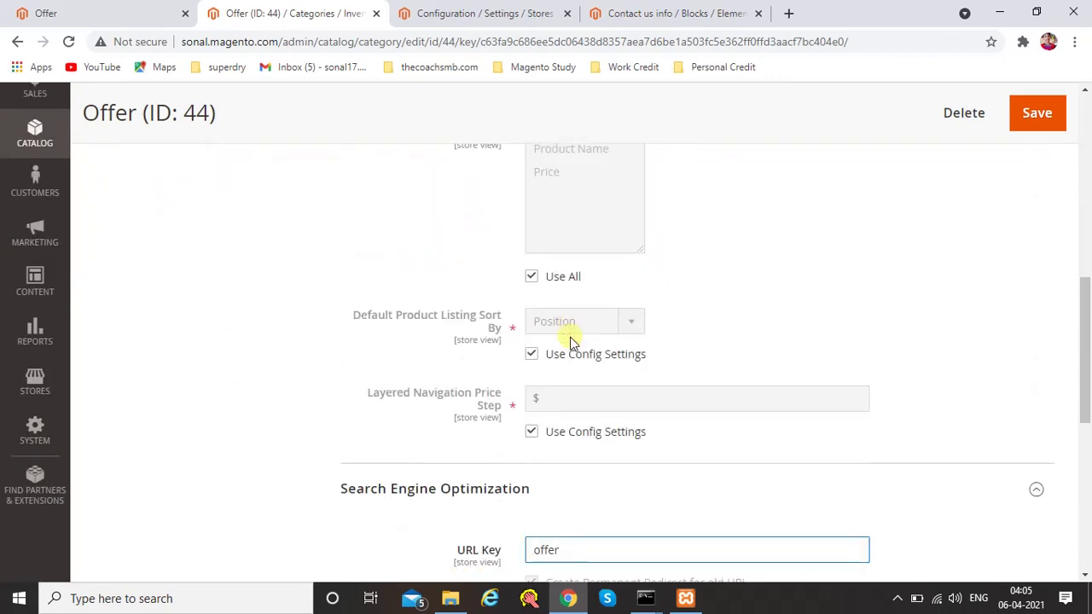
scroll(570, 341, "down", 3)
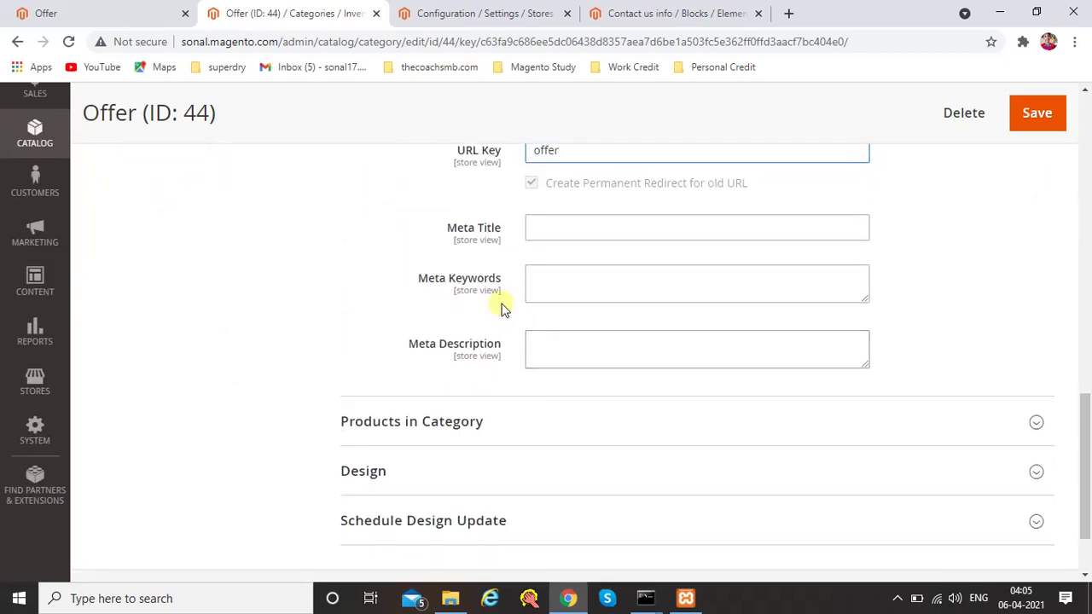
scroll(453, 253, "up", 2)
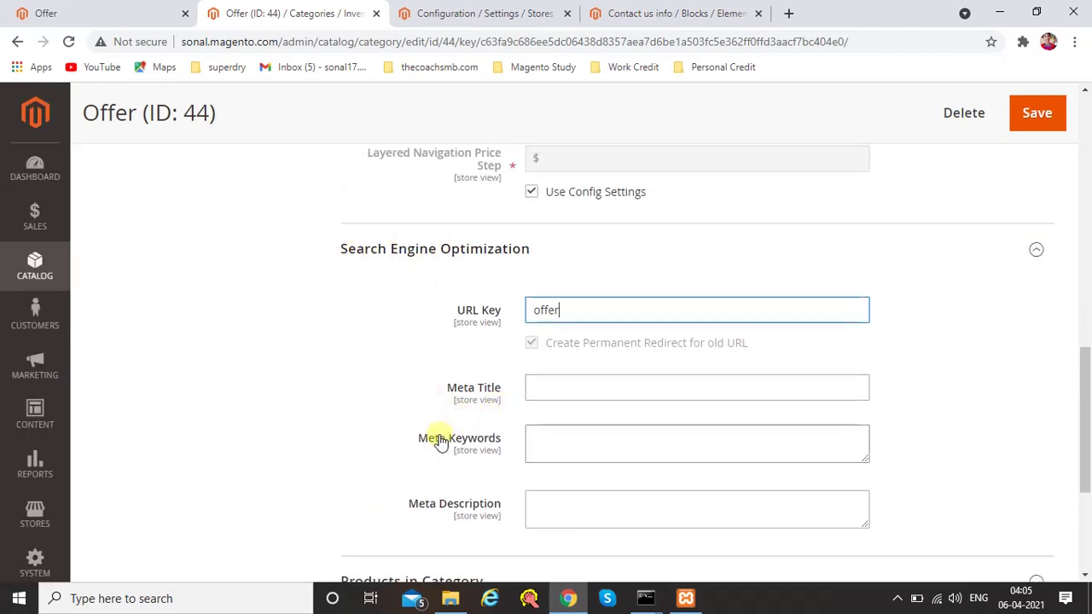
Look over the category's Meta Title, Meta Keywords and Meta Description fields and the current title of the Offer storefront page
left_click(583, 387)
left_click(571, 439)
left_click(572, 509)
left_click(561, 425)
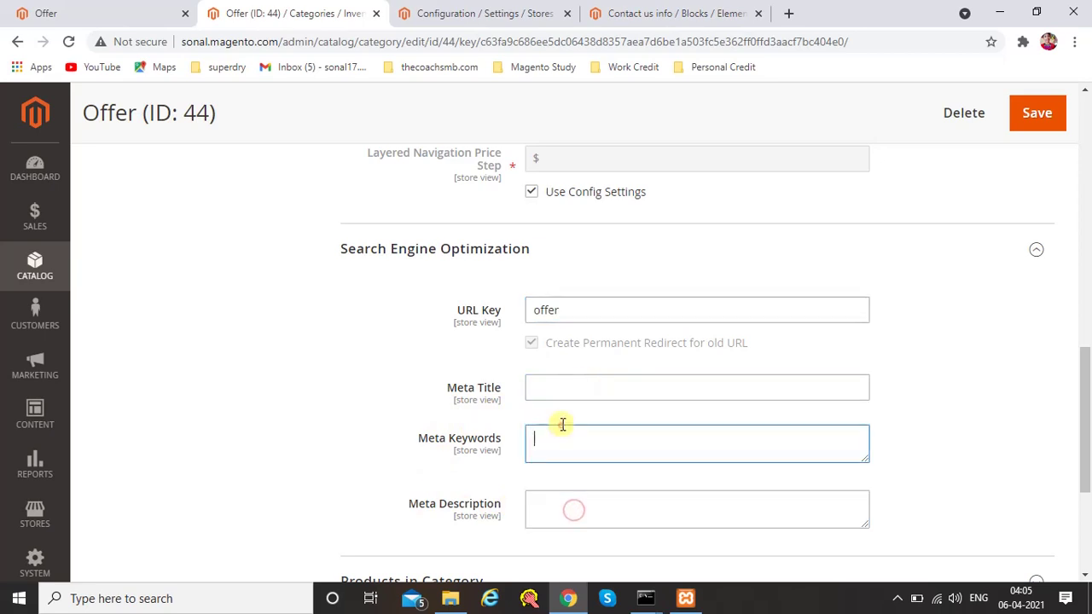
left_click(570, 389)
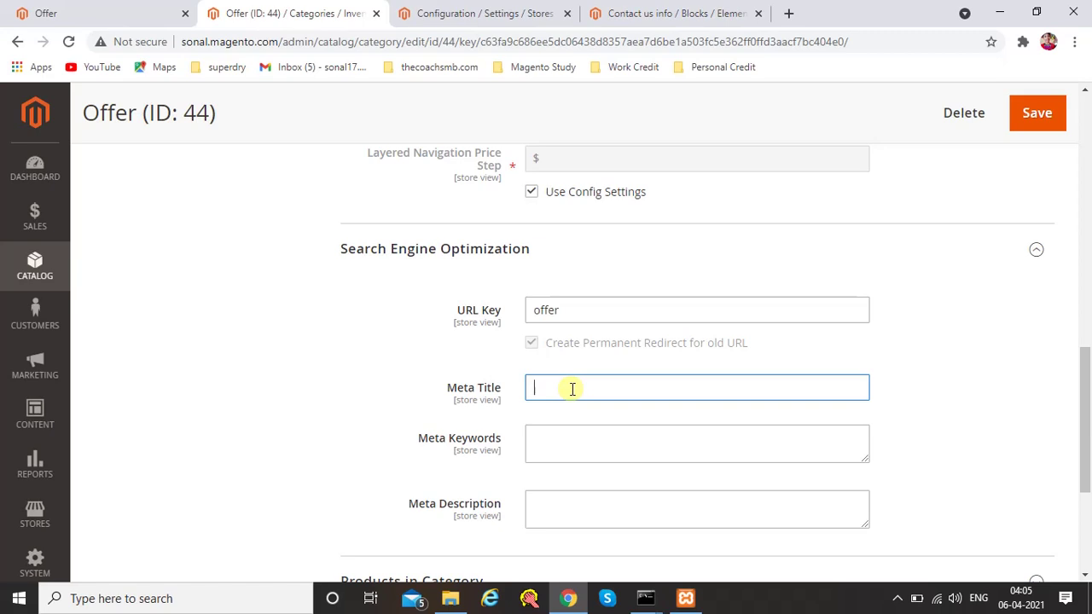
left_click(547, 514)
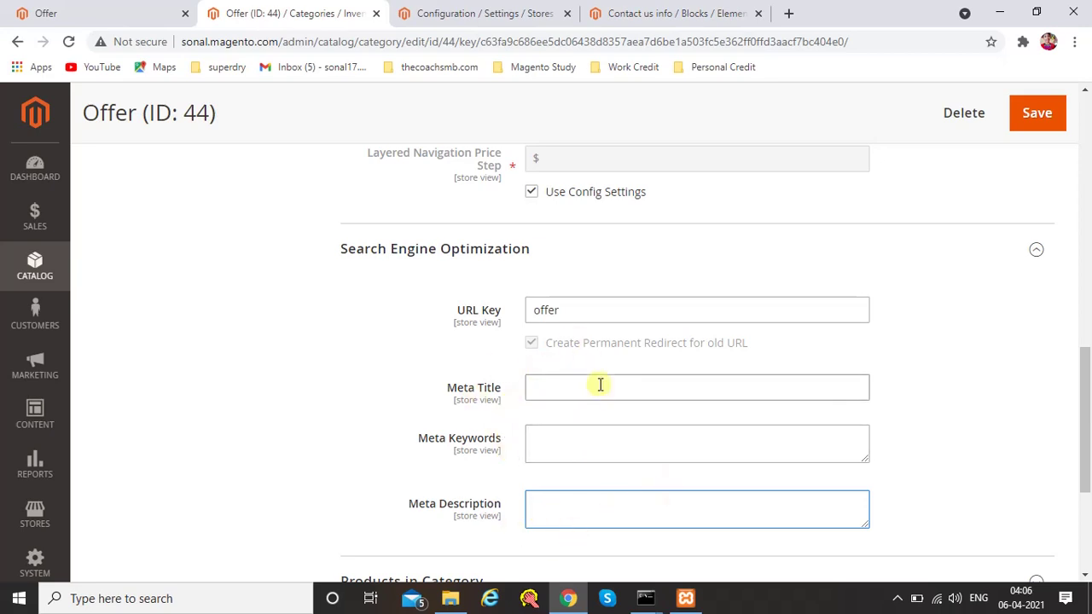
left_click(52, 10)
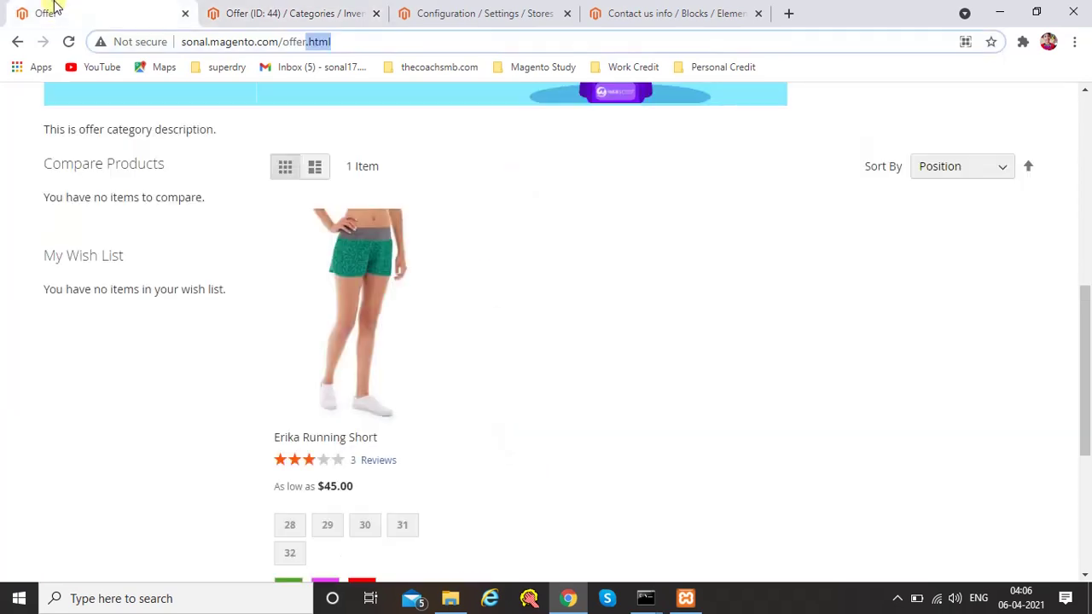
scroll(250, 344, "up", 7)
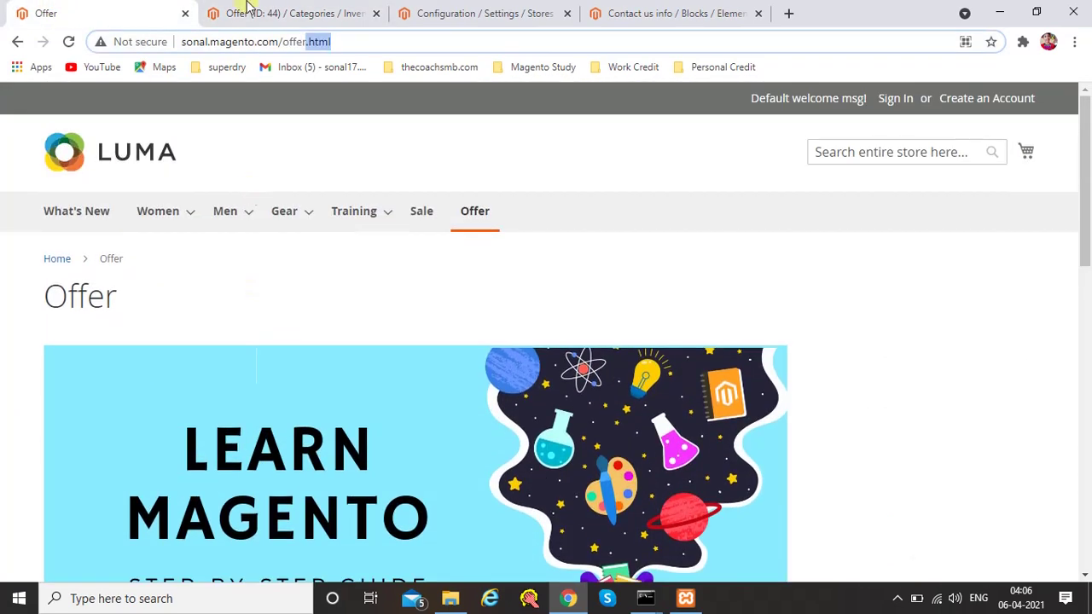
Set the Offer category's Meta Title to "Meta title - offer" and its Meta Keywords to "Meta Keywords- offer"
left_click(247, 7)
left_click(590, 395)
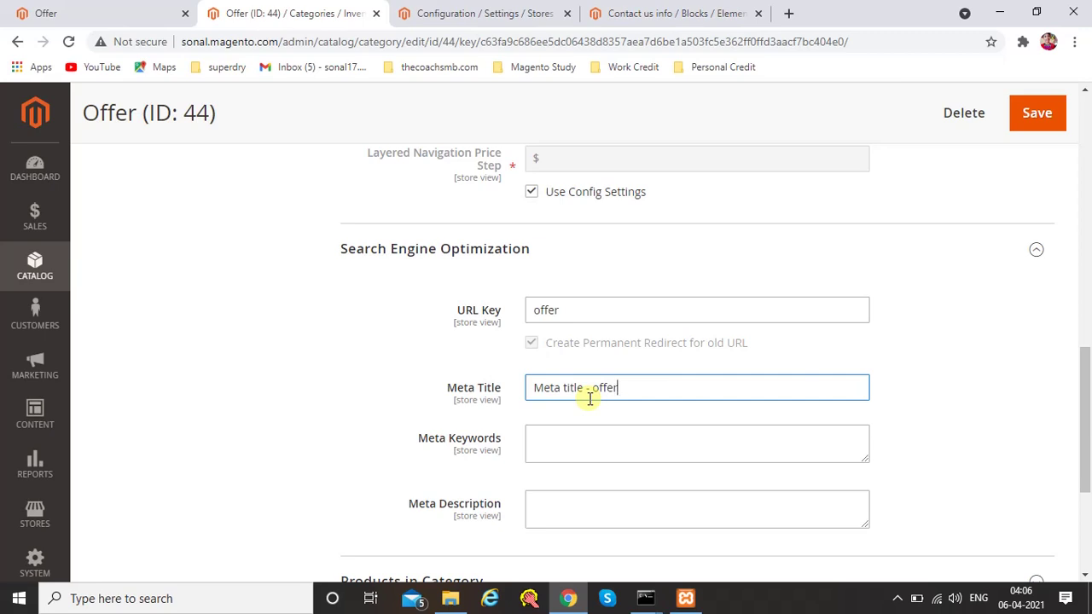
left_click_drag(418, 437, 510, 443)
key("ctrl+c")
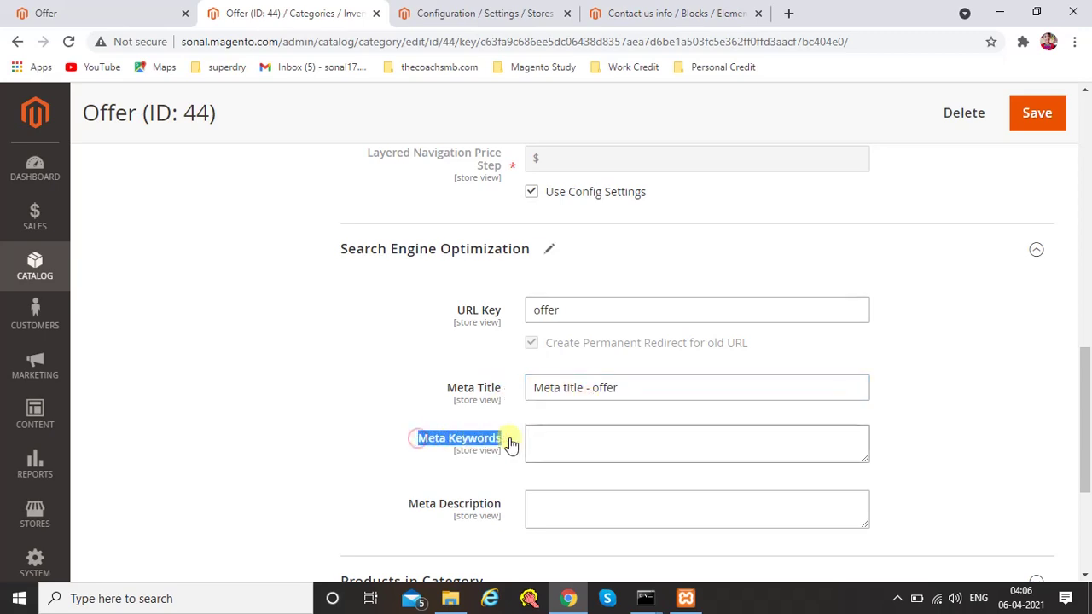
left_click(585, 438)
key("ctrl+v")
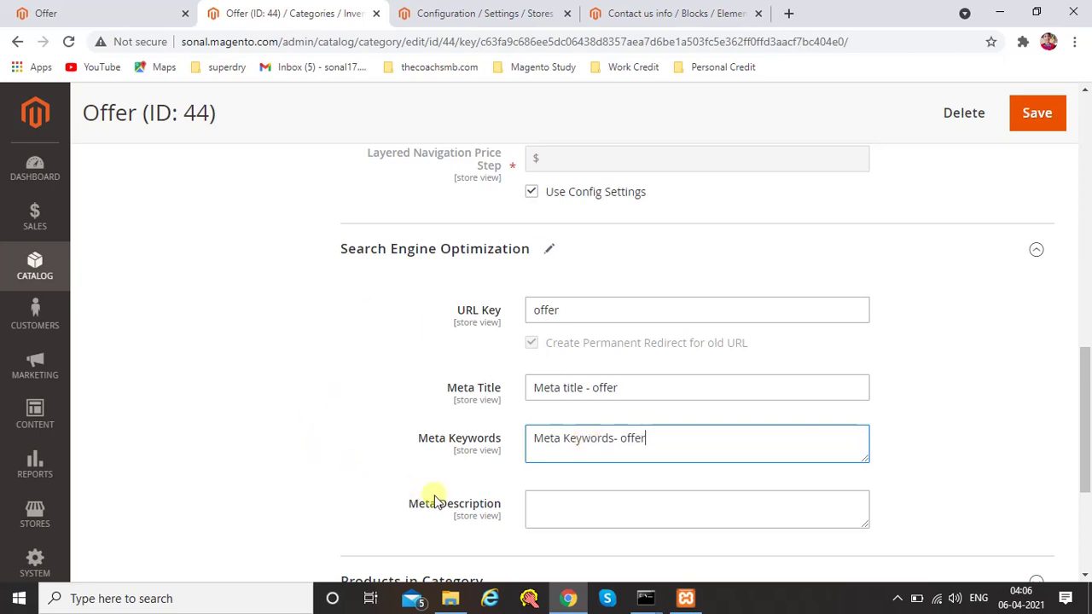
Set the Offer category's Meta Description to "Meta Description - offer"
left_click_drag(406, 501, 531, 499)
key("ctrl+c")
left_click(554, 508)
key("ctrl+v")
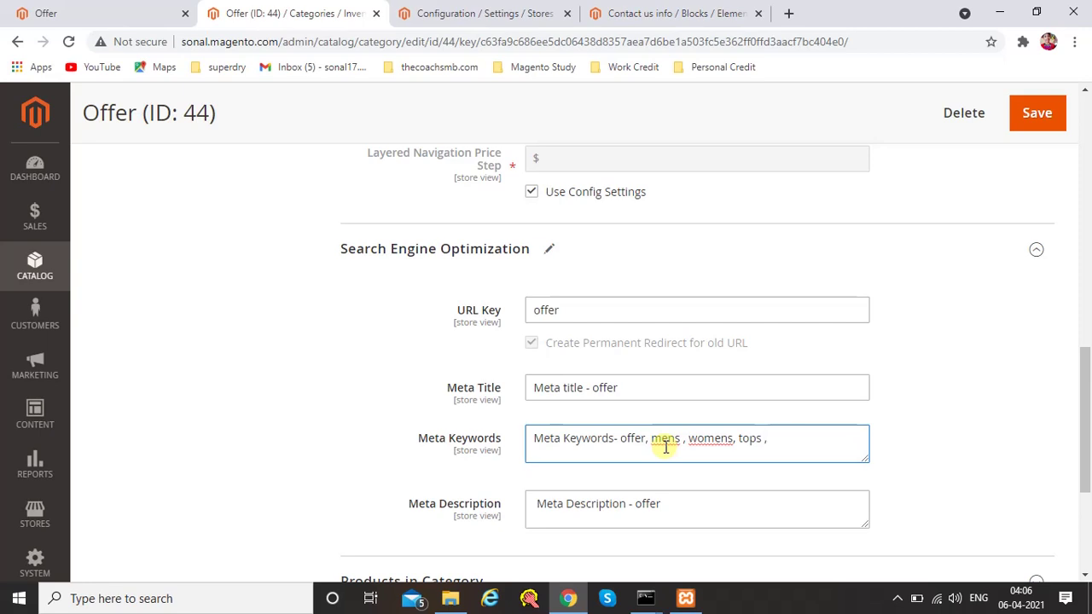
Remove the extra keywords after "offer" from Meta Keywords and save the Offer category
key("BackSpace")
key("BackSpace")
key("BackSpace")
key("BackSpace")
key("BackSpace")
key("BackSpace")
key("BackSpace")
key("BackSpace")
key("BackSpace")
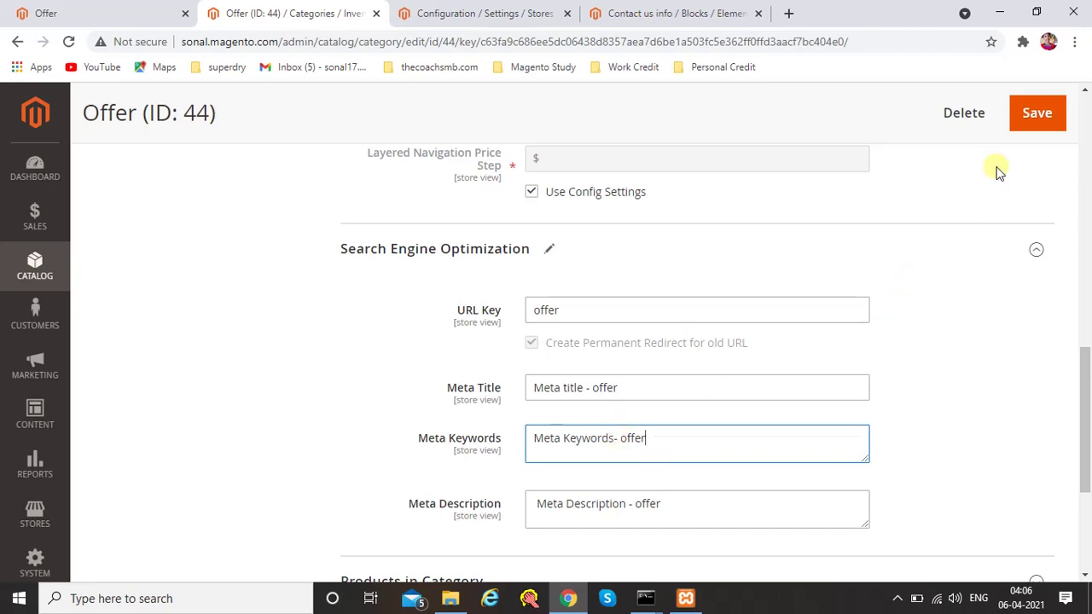
left_click(1026, 124)
scroll(1022, 143, "down", 1)
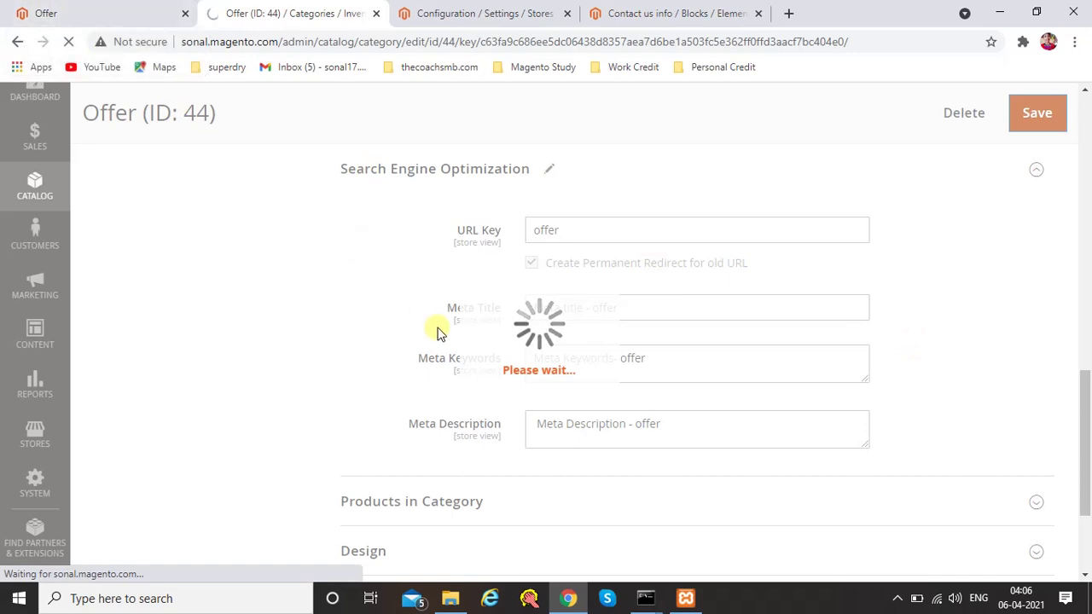
Reload the Offer storefront page and look over its banner, description and product listing
left_click(128, 10)
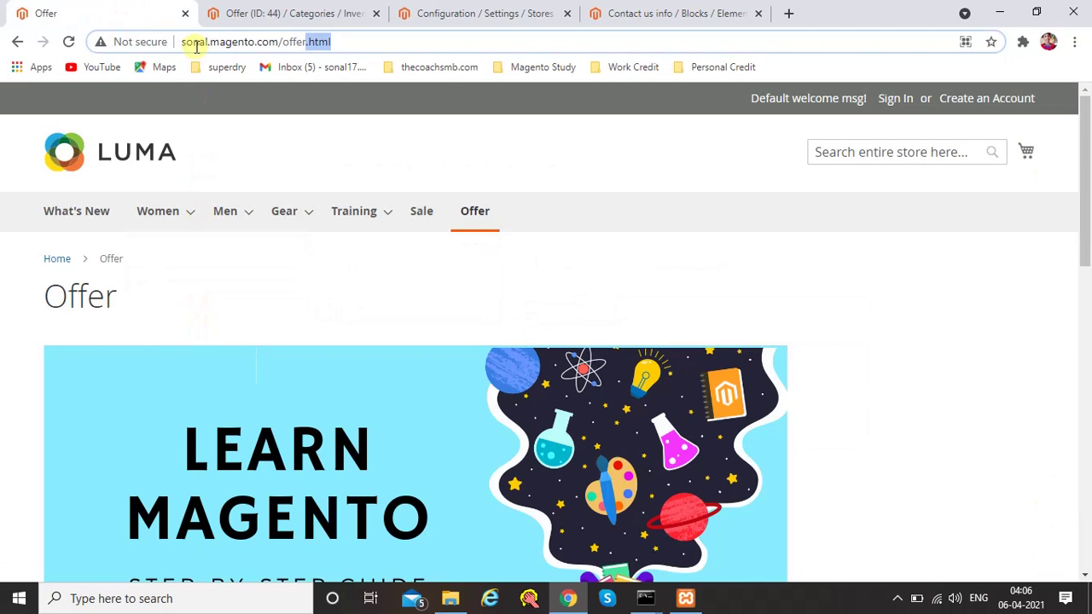
key("Return")
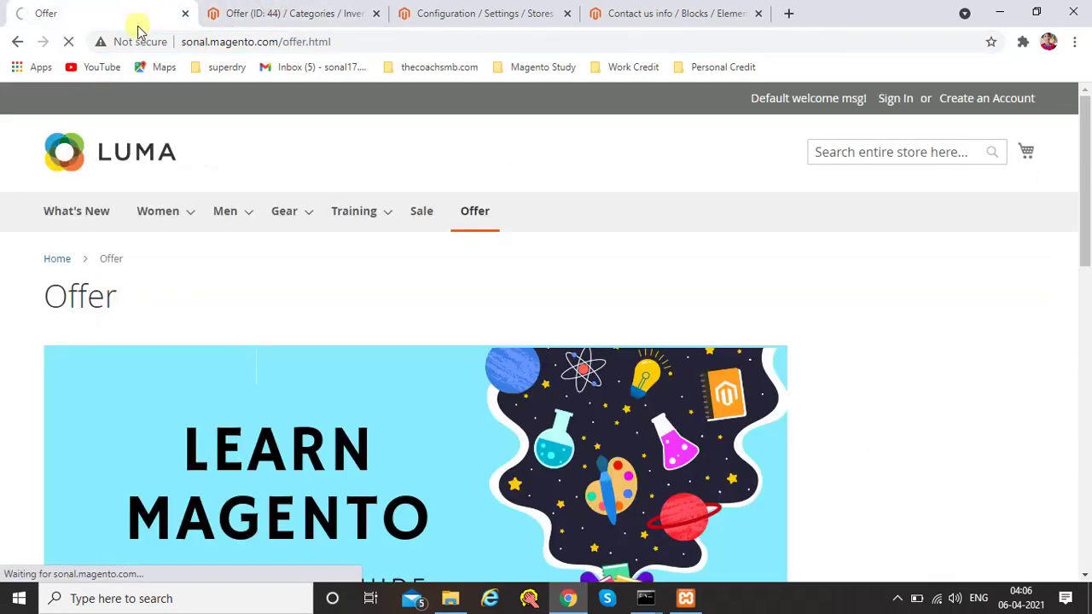
scroll(167, 375, "down", 1)
scroll(169, 392, "down", 9)
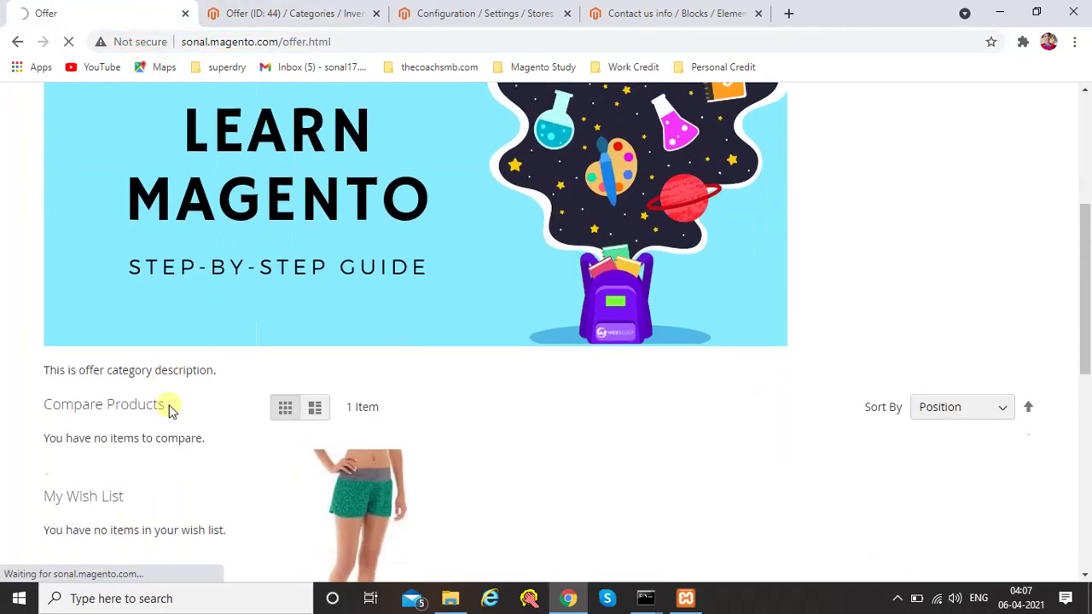
scroll(210, 439, "up", 4)
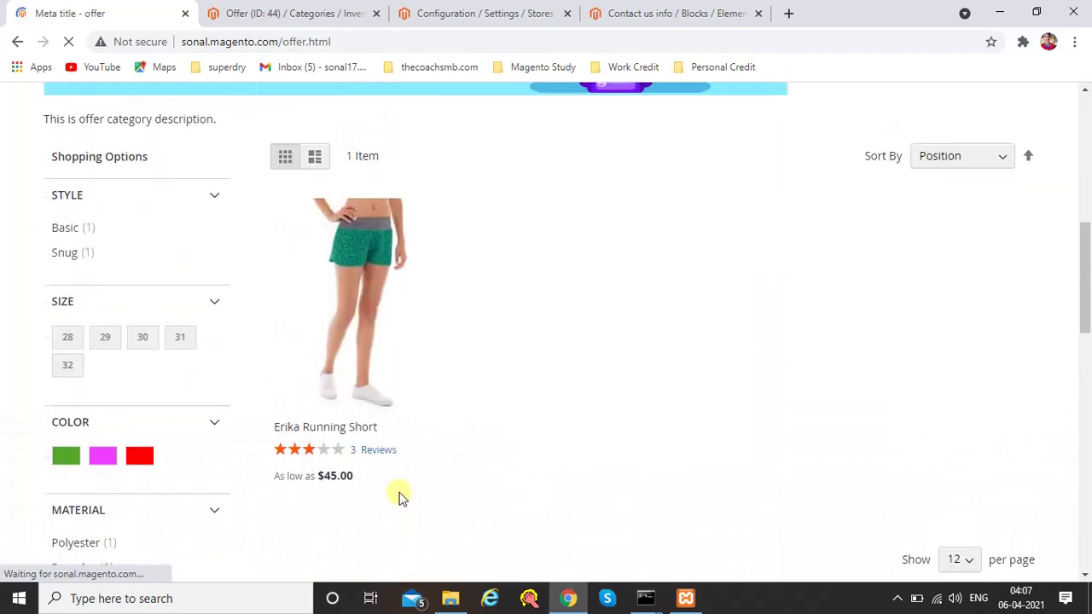
scroll(399, 497, "up", 7)
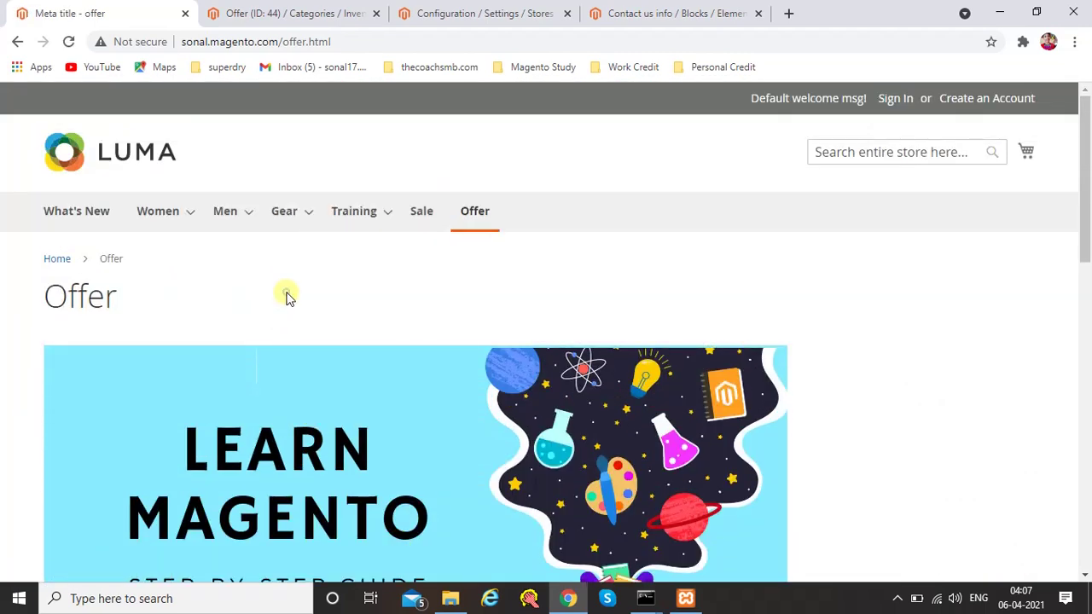
Check the Offer storefront page's browser title against the saved category
right_click(287, 296)
left_click(248, 10)
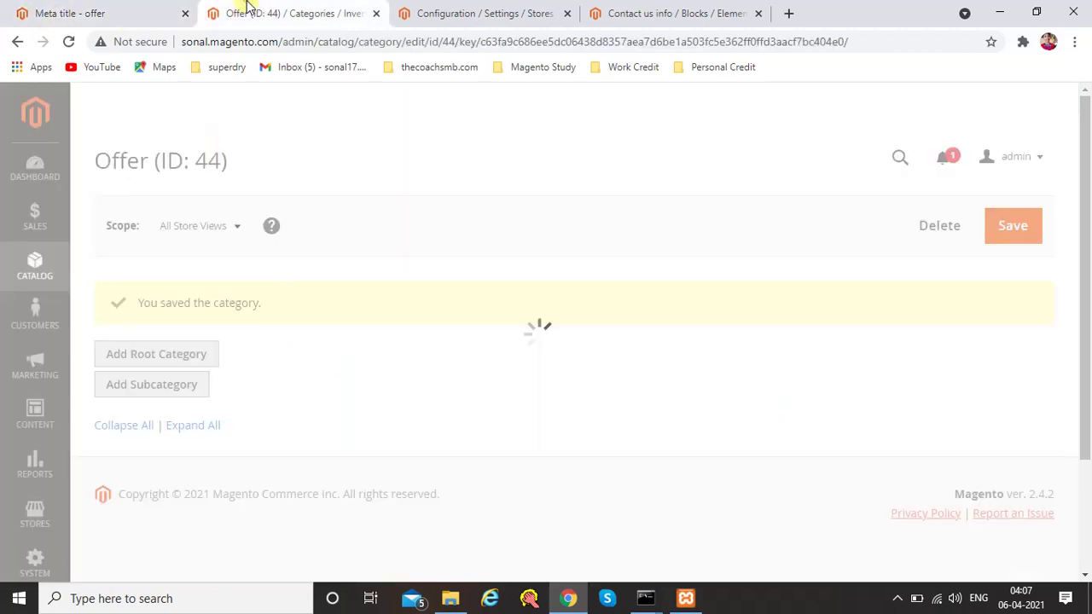
left_click(43, 12)
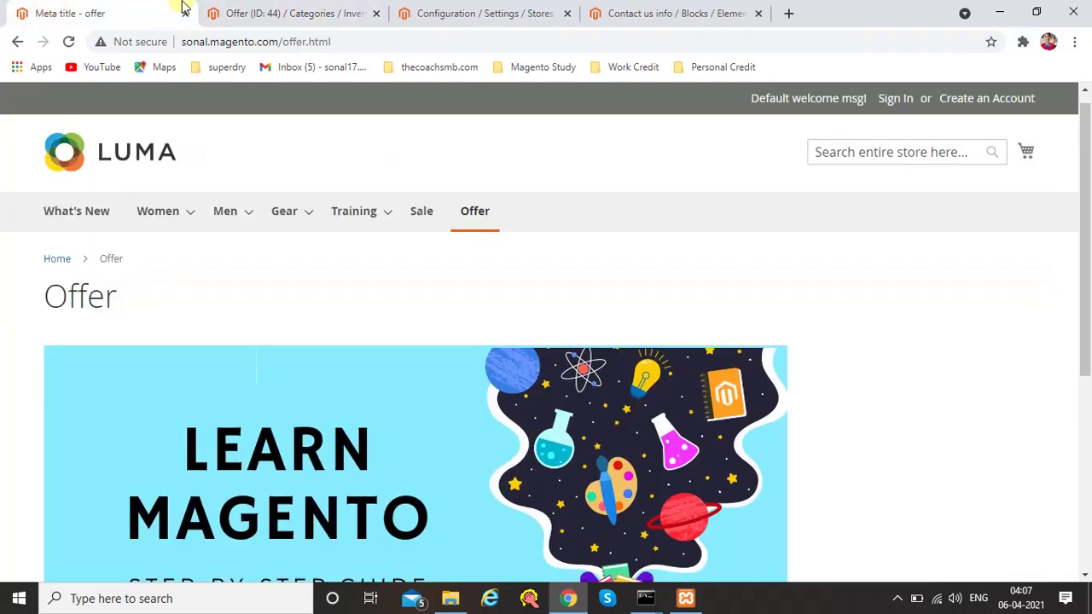
left_click(81, 14)
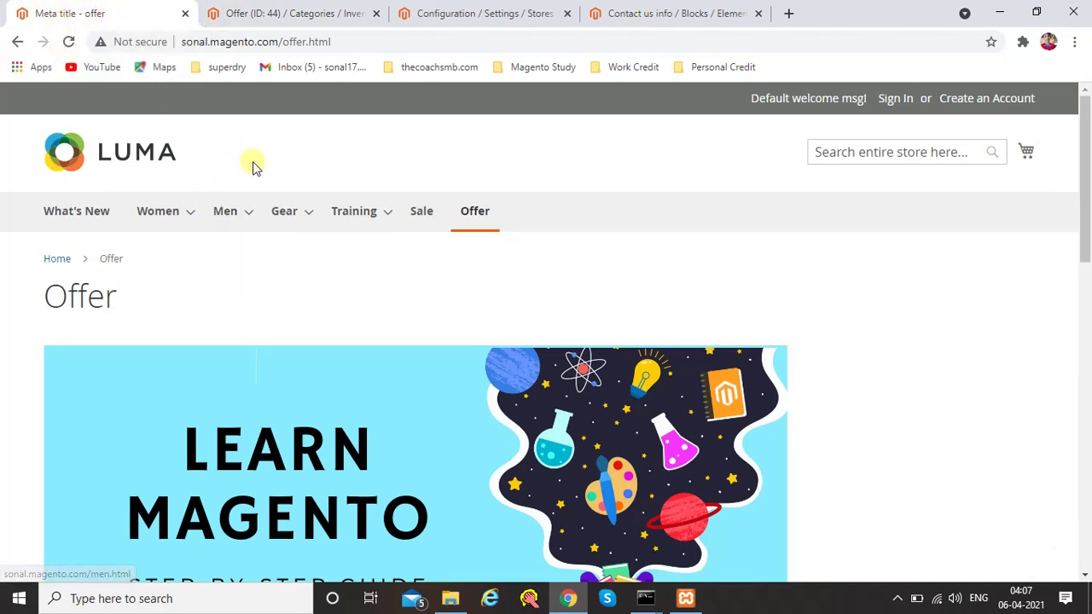
Open the page source of the Offer storefront page and look over the meta tags in its head
key("ctrl+u")
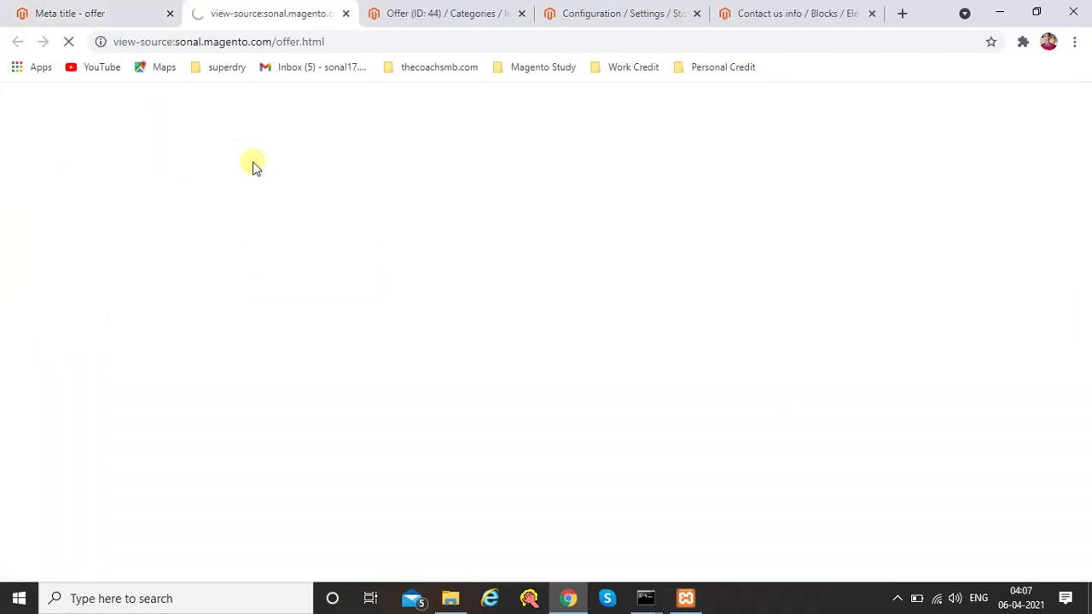
key("ctrl+shift+Tab")
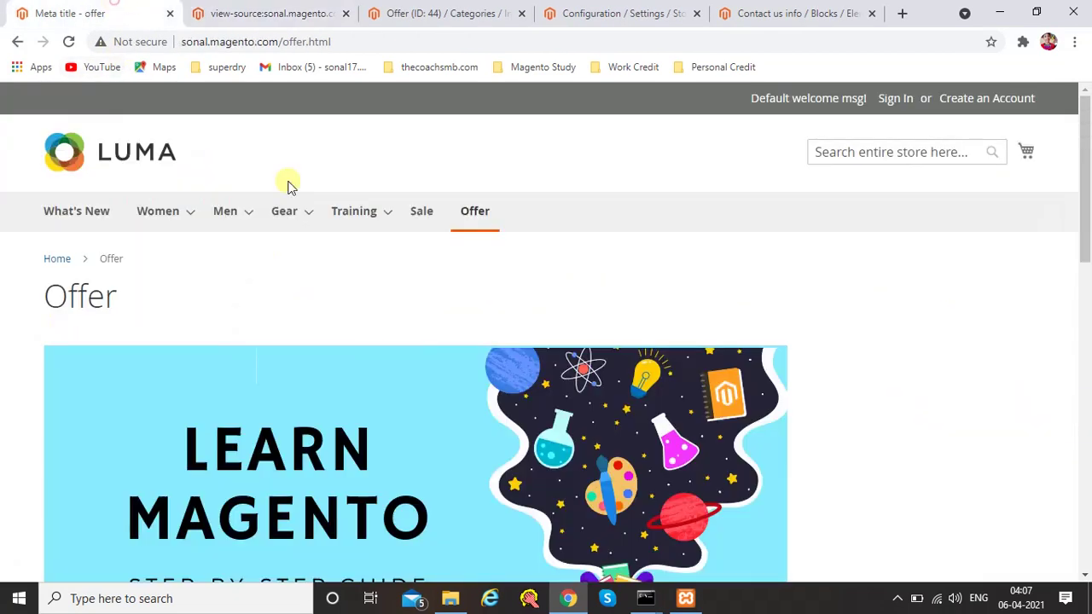
right_click(283, 274)
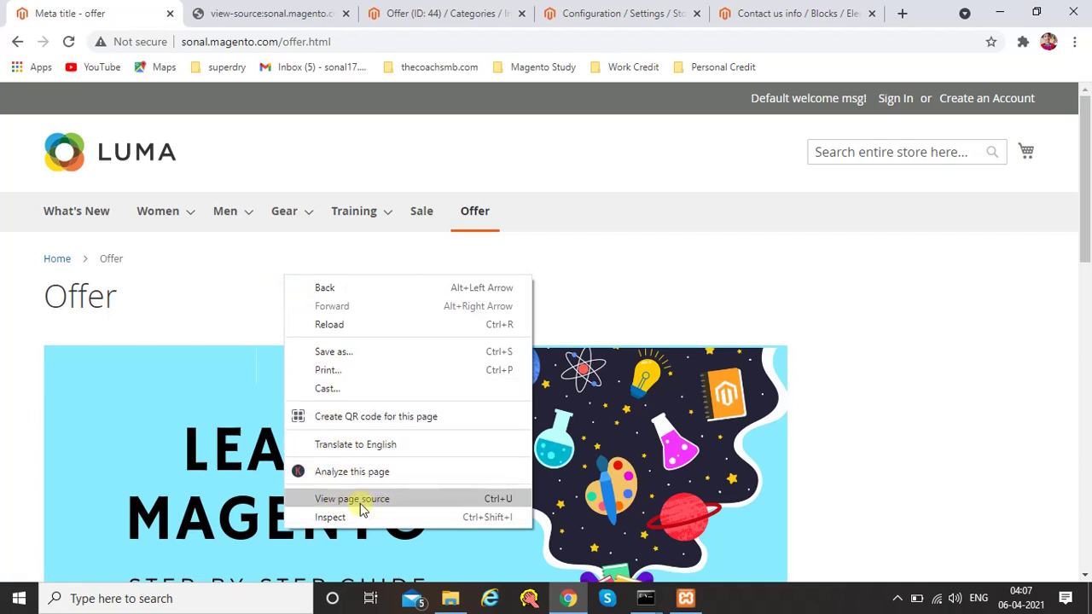
left_click(360, 503)
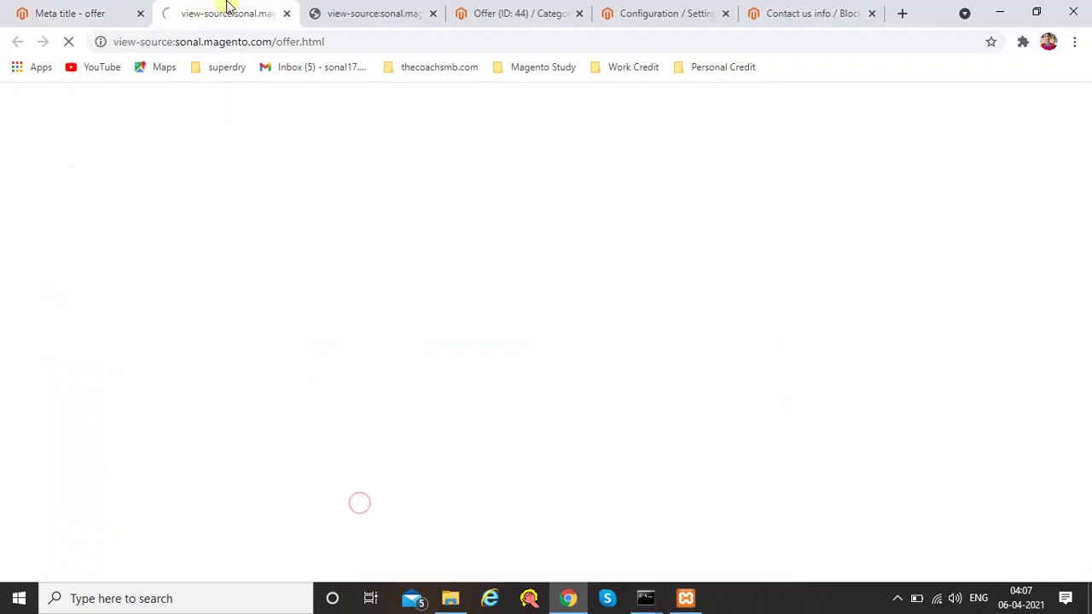
left_click(332, 10)
scroll(153, 312, "down", 2)
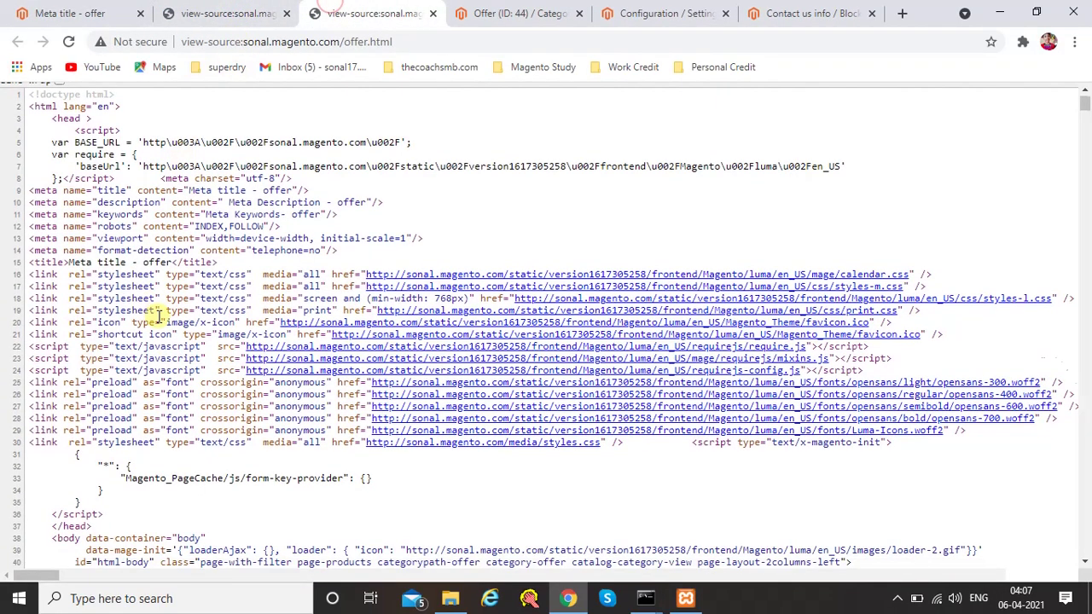
scroll(367, 394, "up", 3)
scroll(367, 394, "down", 1)
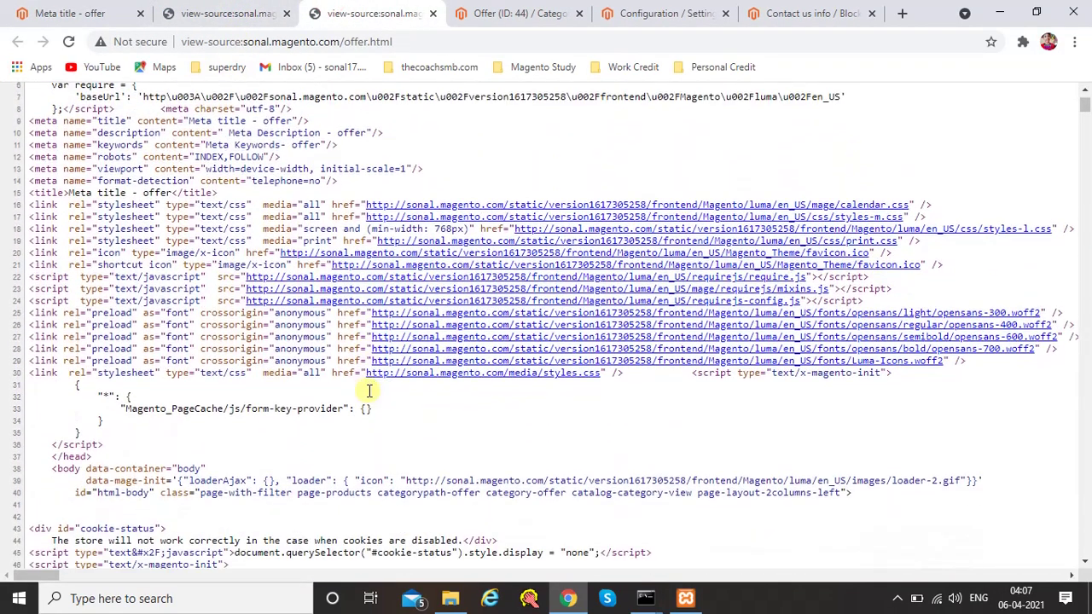
Copy the Meta Keywords value from the Offer category's SEO settings and search for it in the storefront page source
left_click(478, 12)
scroll(601, 375, "down", 4)
left_click(422, 273)
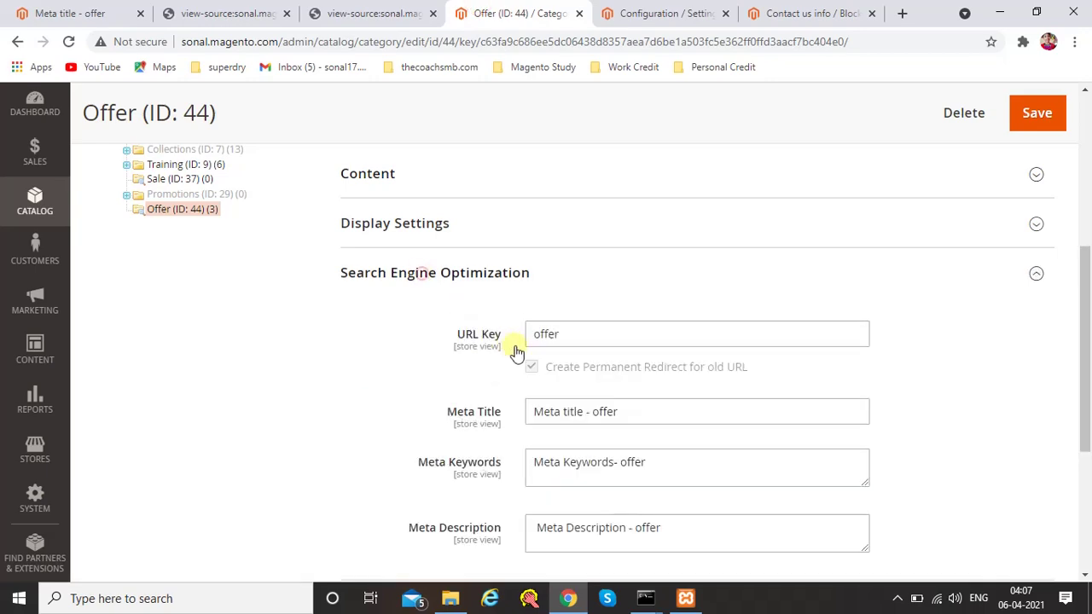
left_click_drag(651, 462, 531, 467)
key("ctrl+c")
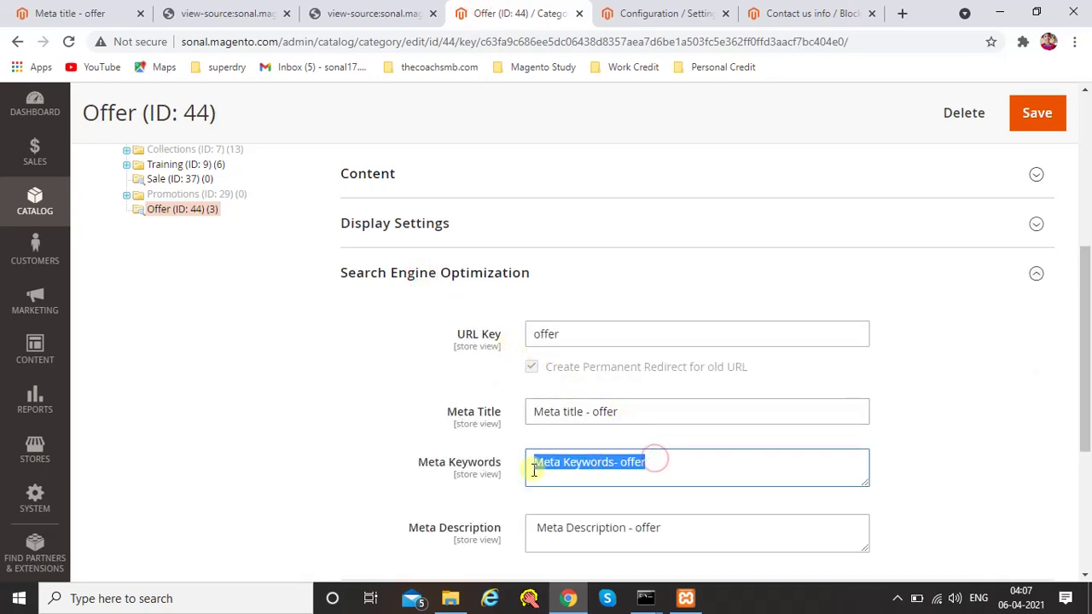
left_click(299, 10)
key("ctrl+f")
key("ctrl+v")
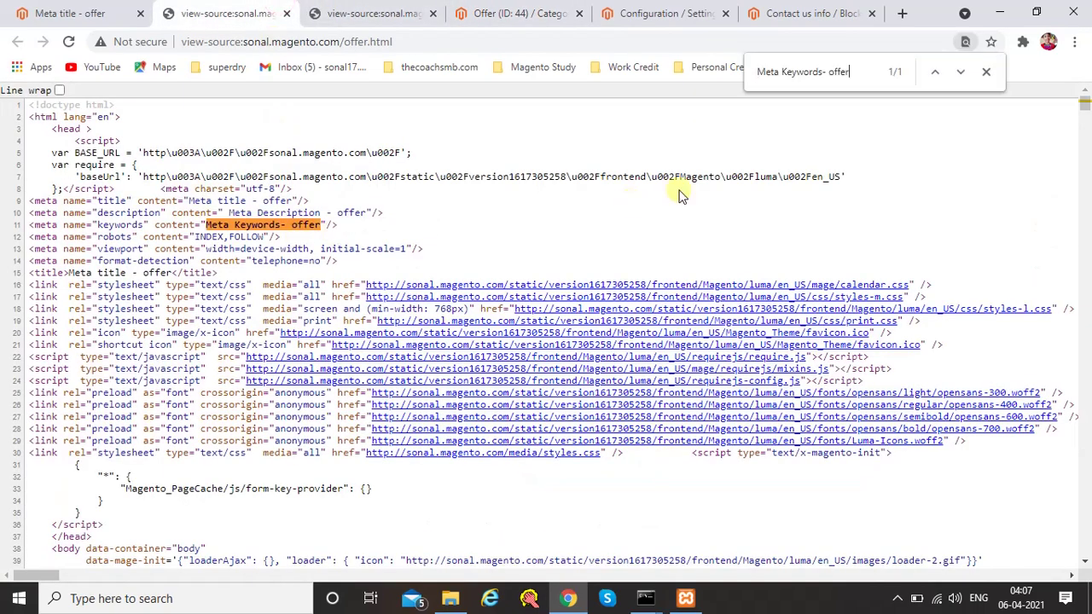
Examine the keywords, description and title meta tags in the page source, and close the search
double_click(104, 225)
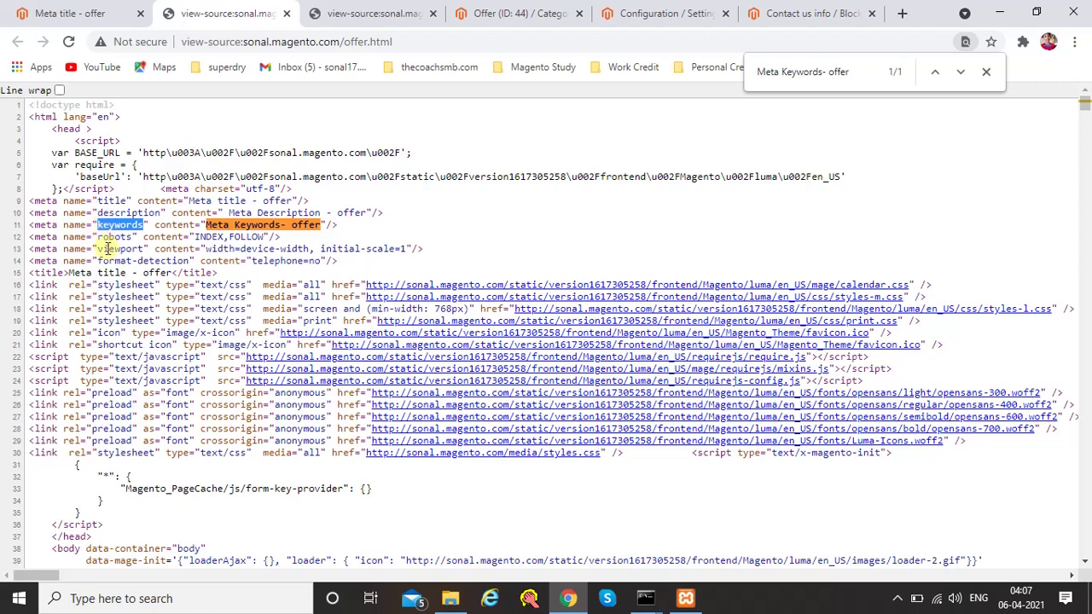
left_click_drag(227, 213, 375, 214)
left_click(103, 199)
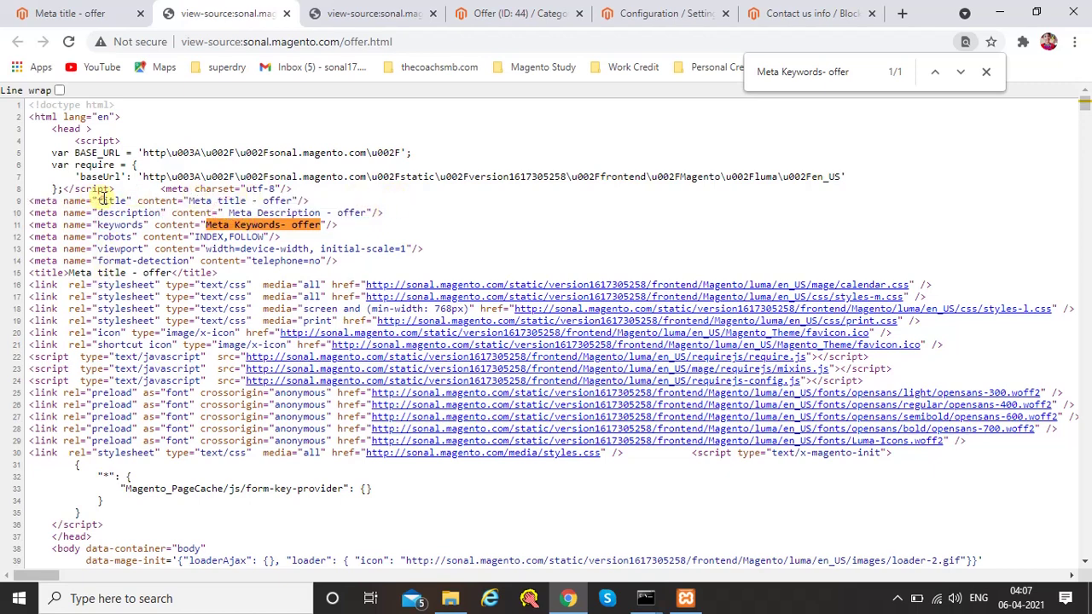
left_click_drag(188, 201, 294, 202)
left_click(986, 72)
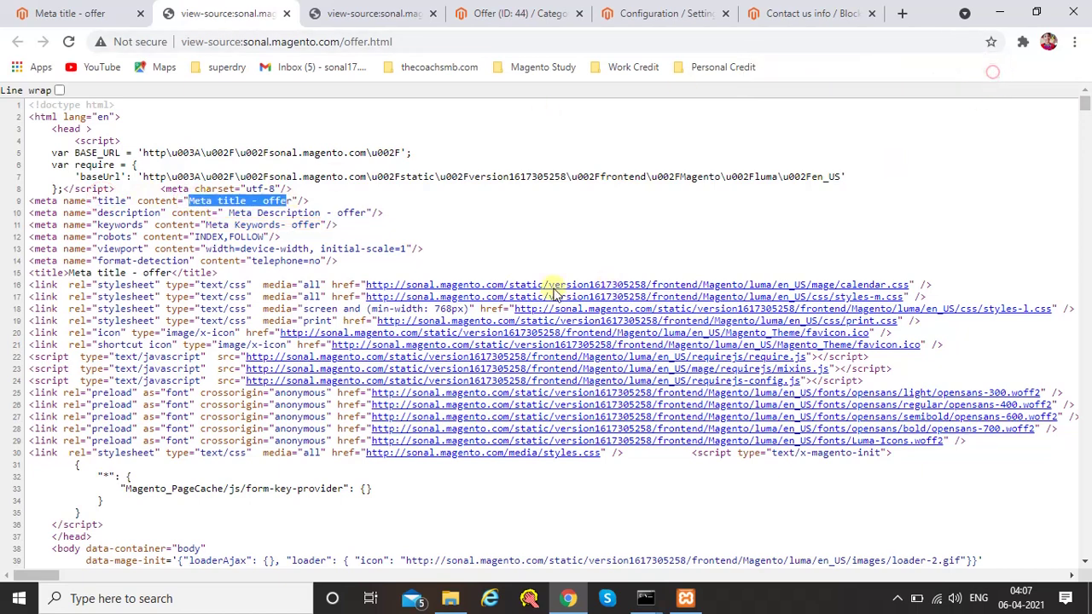
Close both page source tabs and collapse the Search Engine Optimization section of the Offer category
left_click(387, 14)
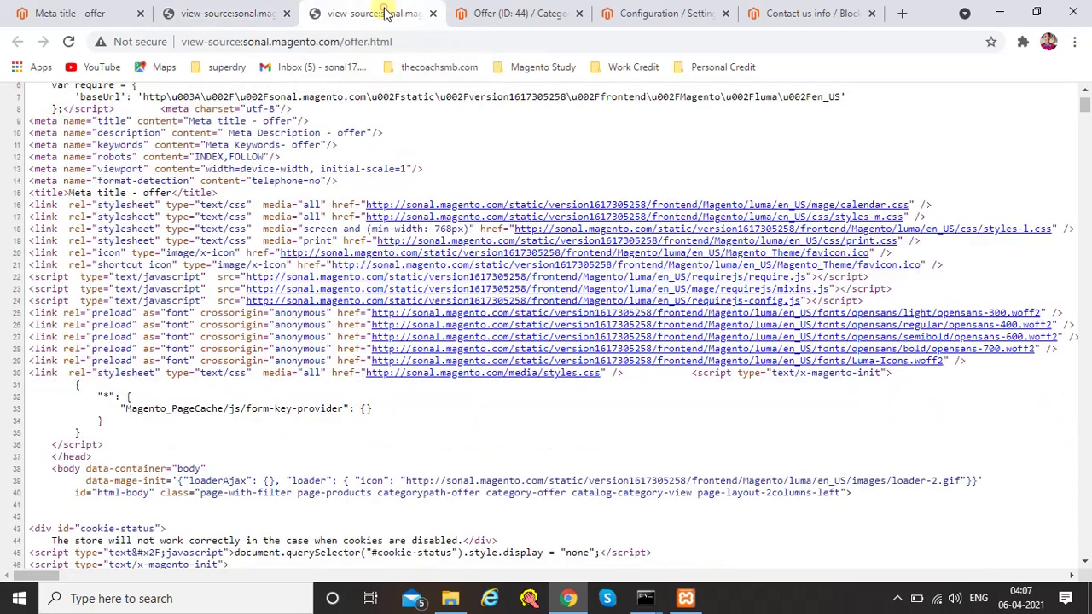
middle_click(381, 11)
middle_click(247, 9)
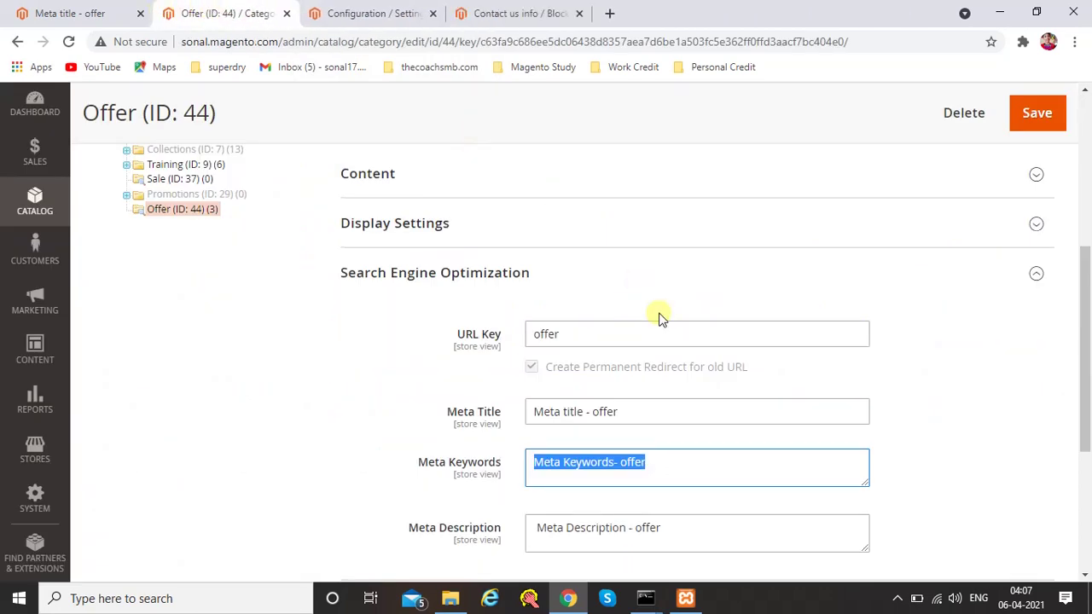
scroll(658, 316, "down", 3)
scroll(654, 312, "up", 3)
left_click(407, 273)
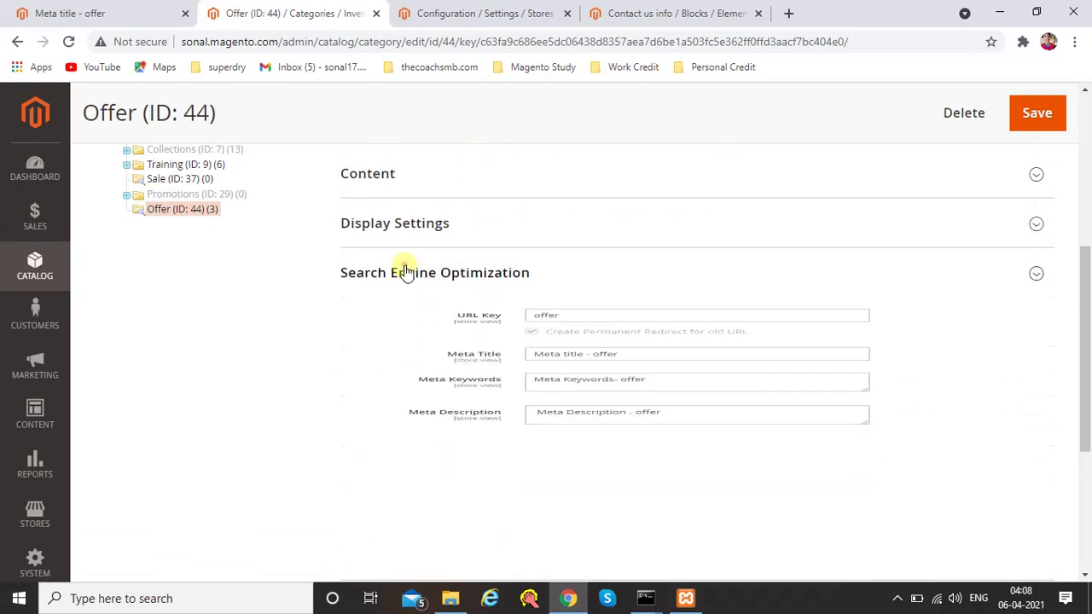
Expand and look over the Offer category's Content, Display Settings, Search Engine Optimization, Products in Category and Design sections
scroll(402, 273, "up", 3)
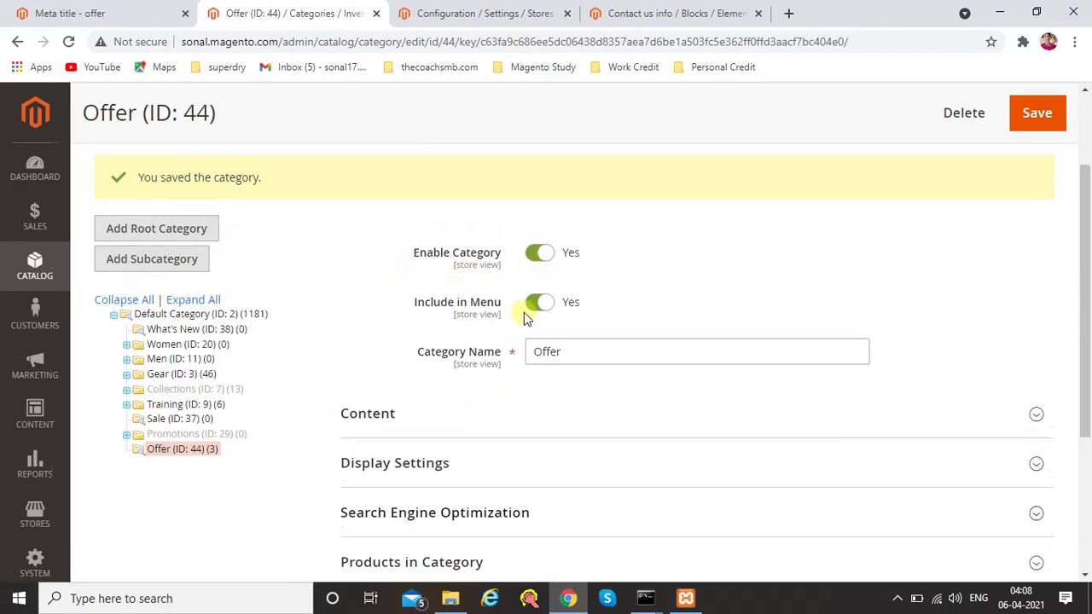
scroll(407, 333, "down", 1)
left_click(397, 338)
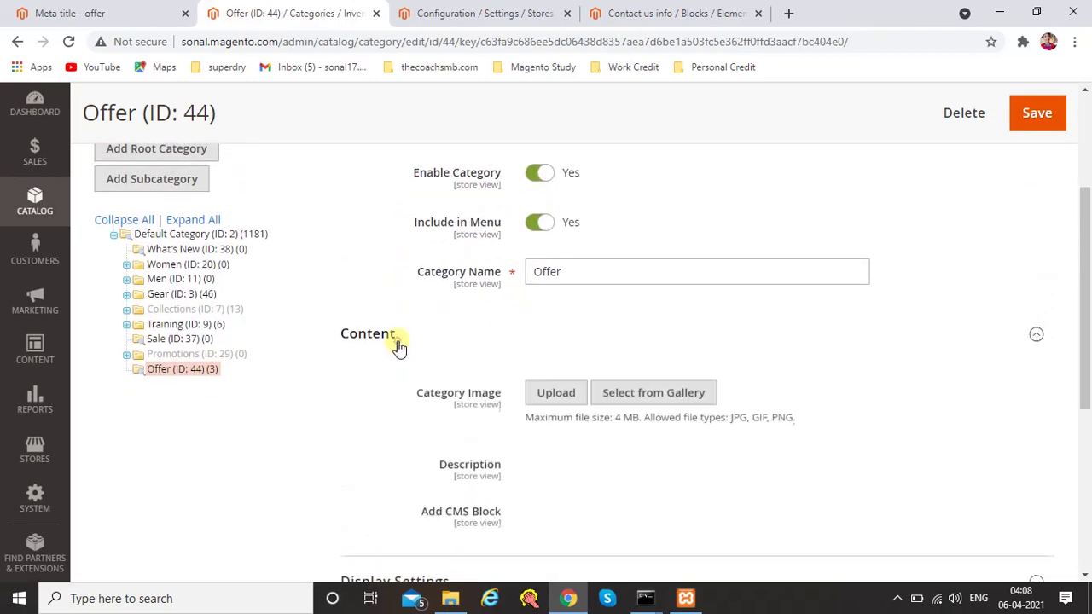
scroll(397, 344, "down", 10)
left_click(387, 290)
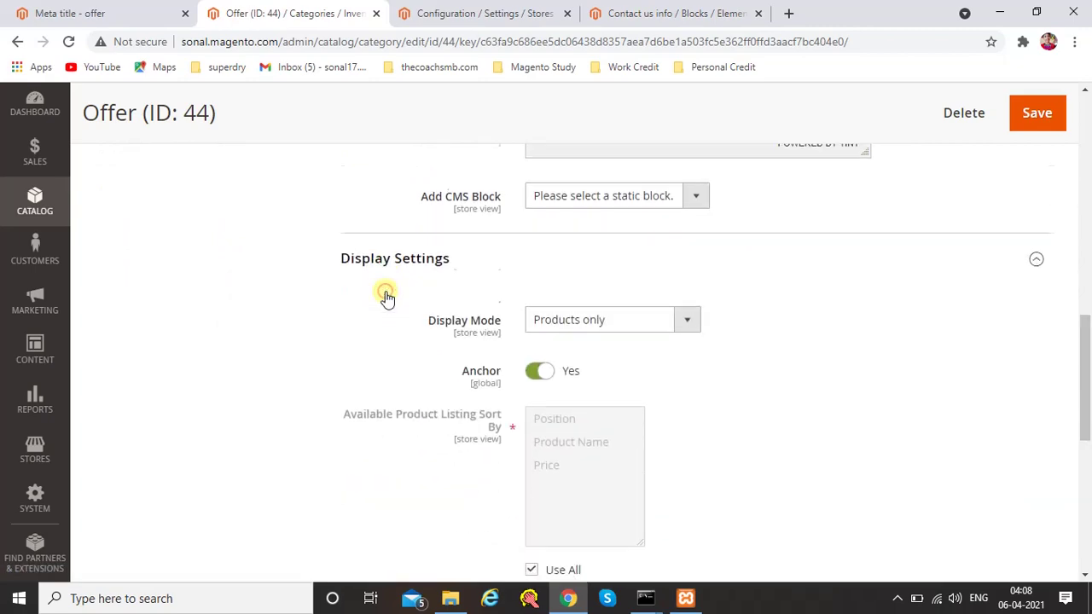
scroll(387, 297, "down", 5)
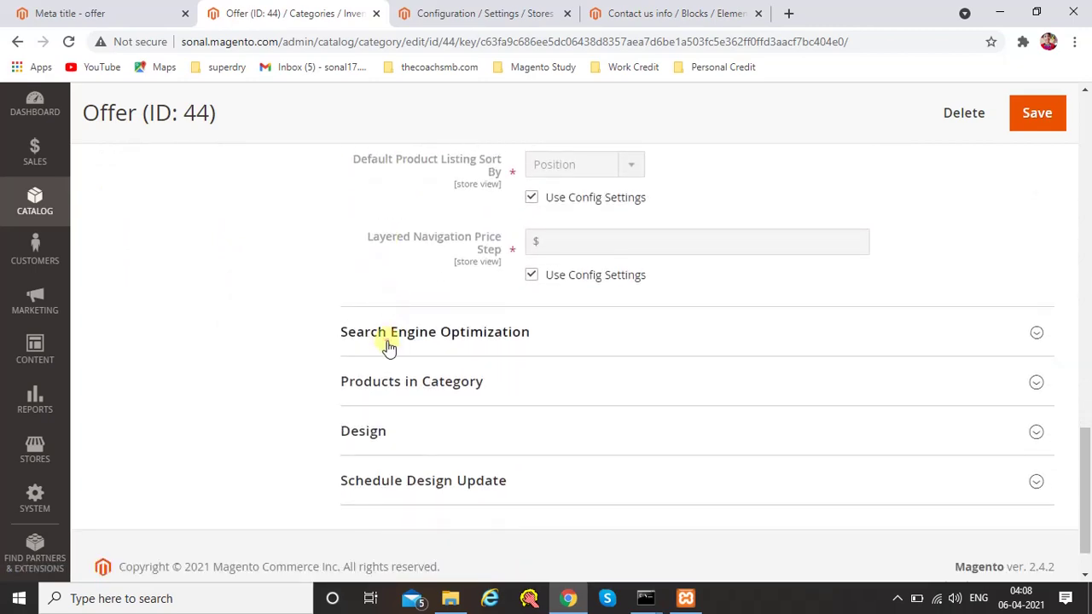
left_click(386, 343)
scroll(386, 344, "down", 4)
left_click(386, 343)
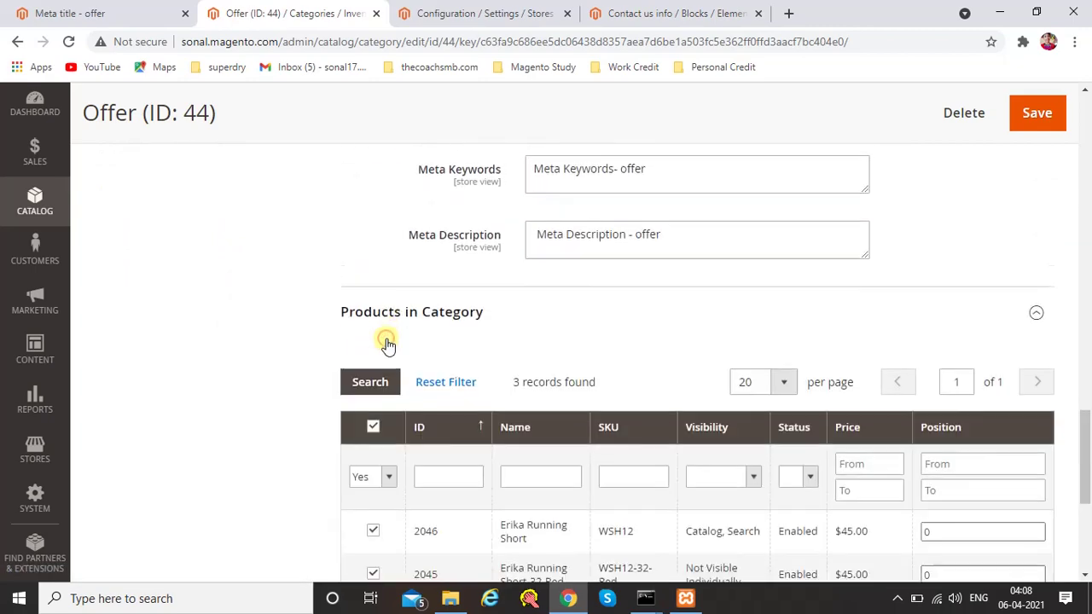
scroll(386, 343, "down", 4)
left_click(367, 372)
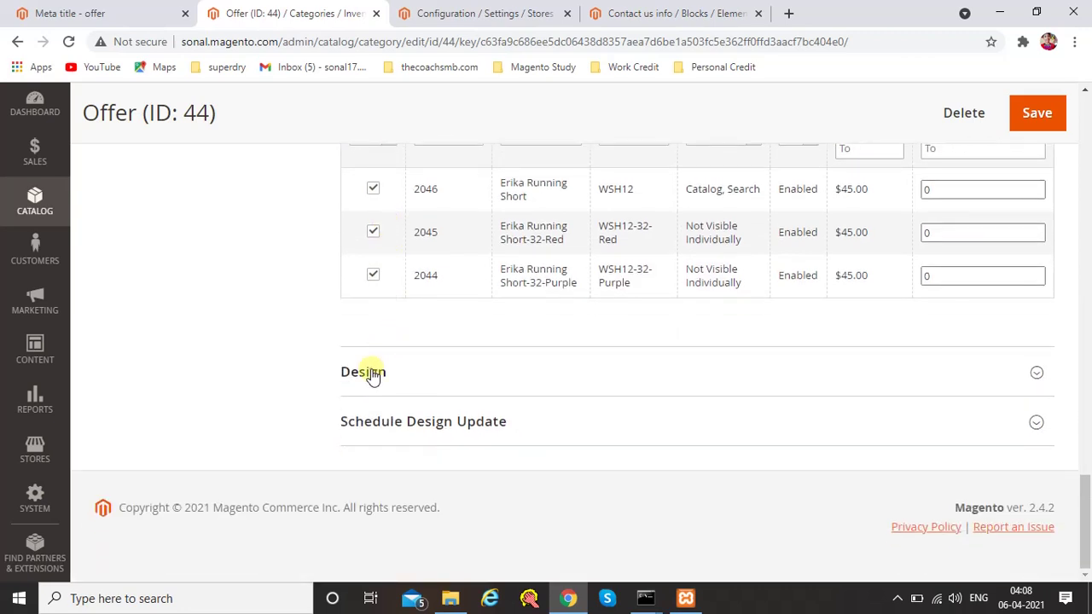
scroll(370, 373, "down", 2)
scroll(372, 372, "up", 1)
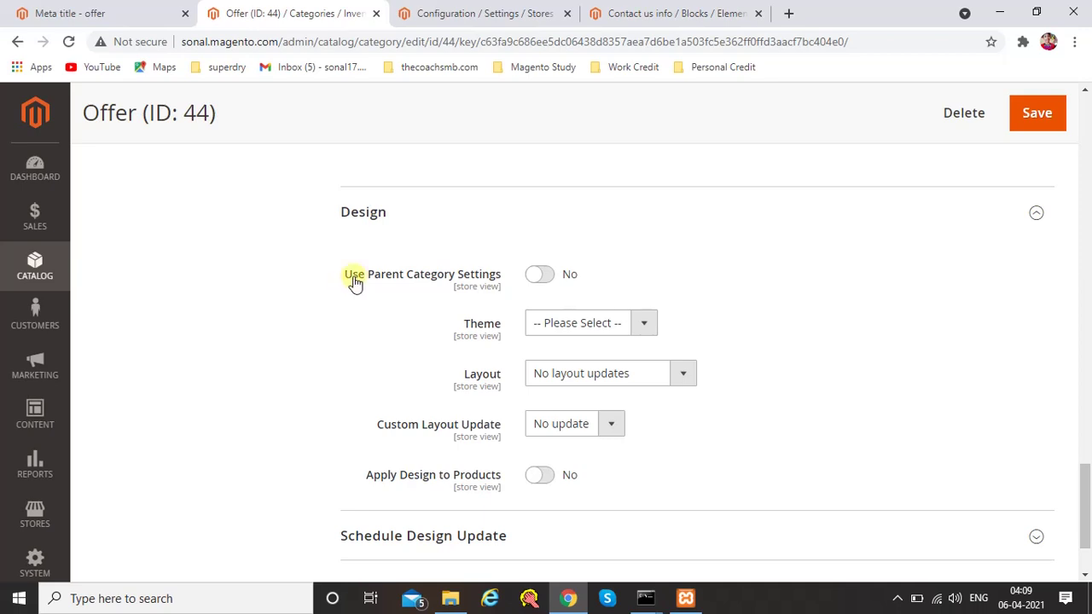
Try switching Use Parent Category Settings on and back off in the Design section, and review the Theme options
left_click(546, 276)
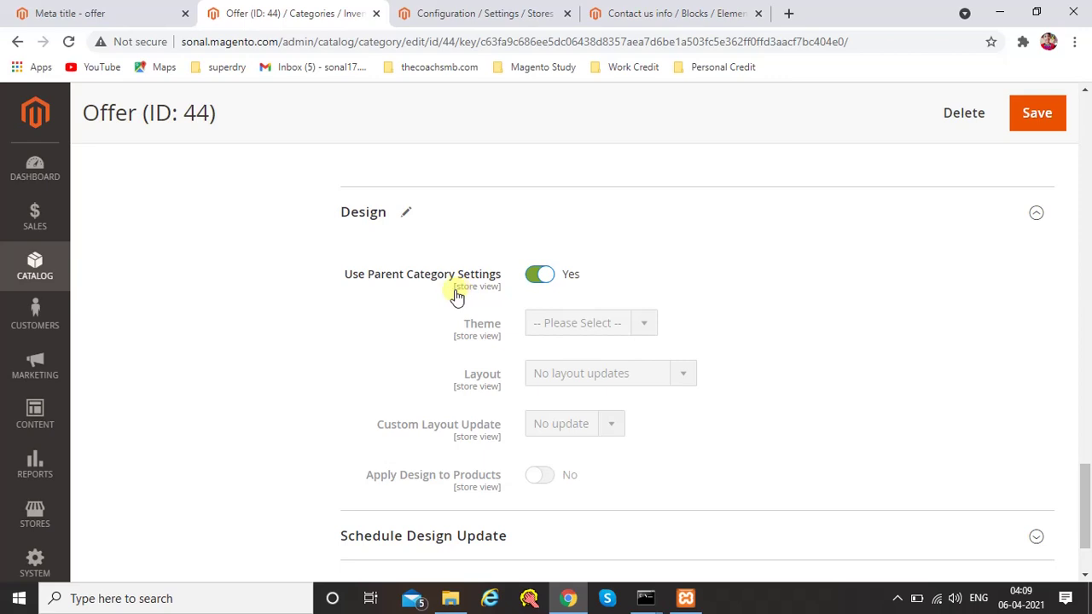
left_click(532, 274)
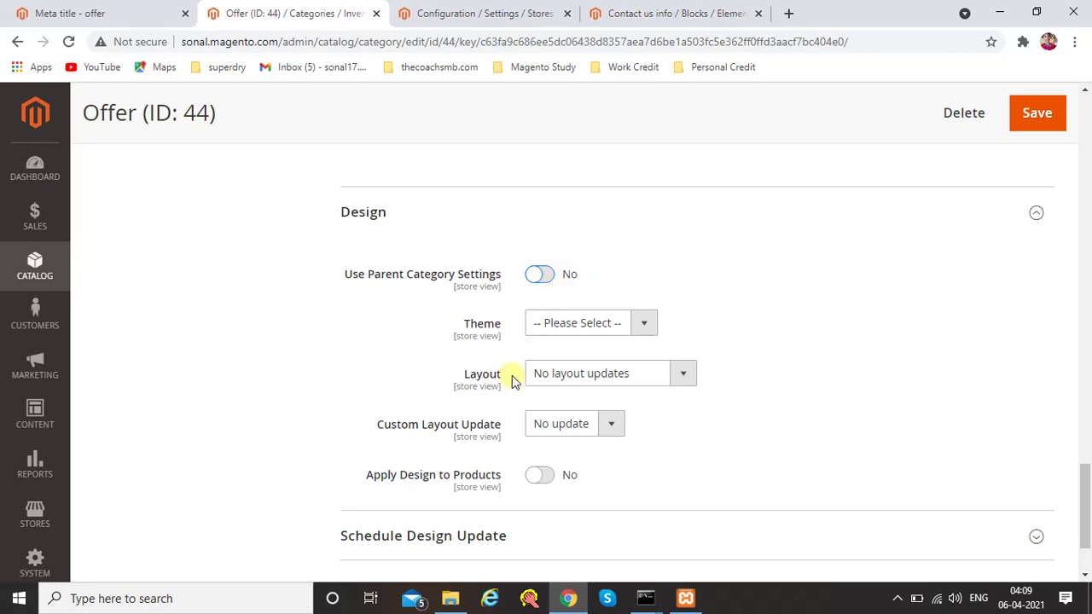
left_click(561, 321)
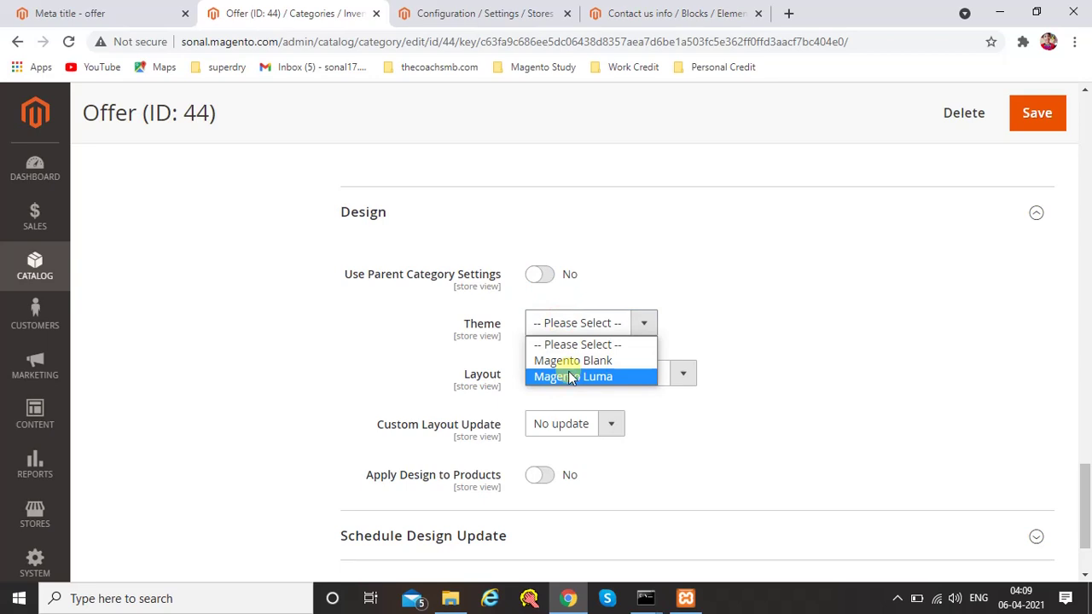
left_click(724, 287)
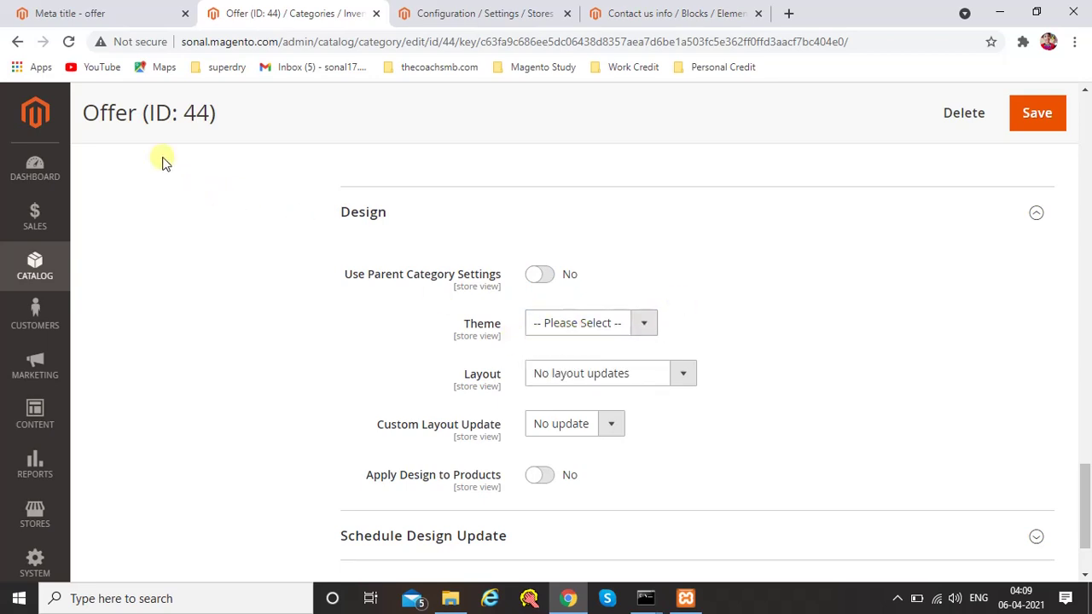
left_click(552, 326)
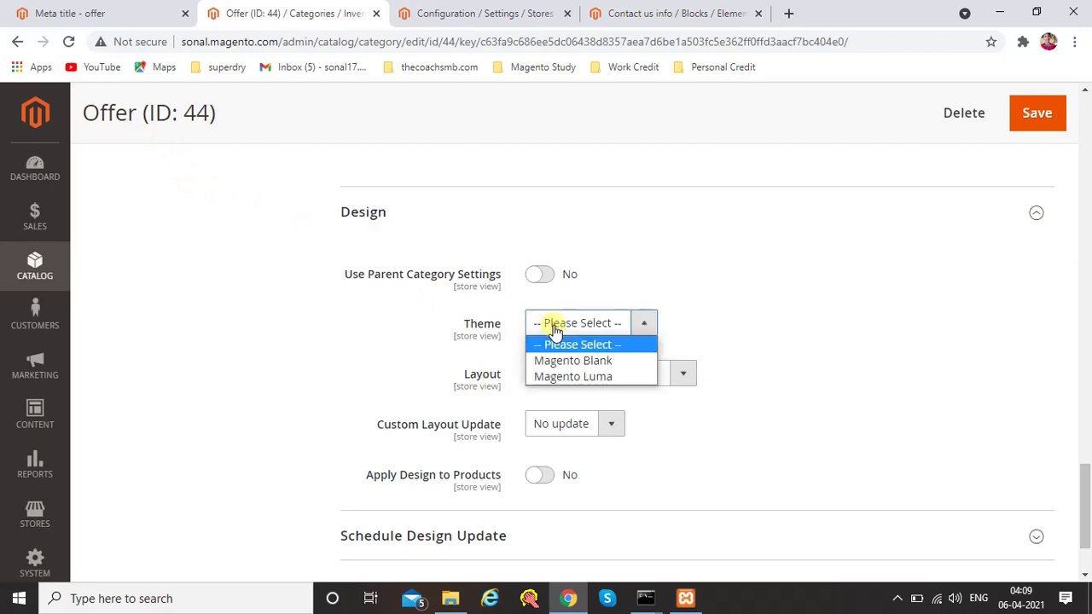
left_click(778, 306)
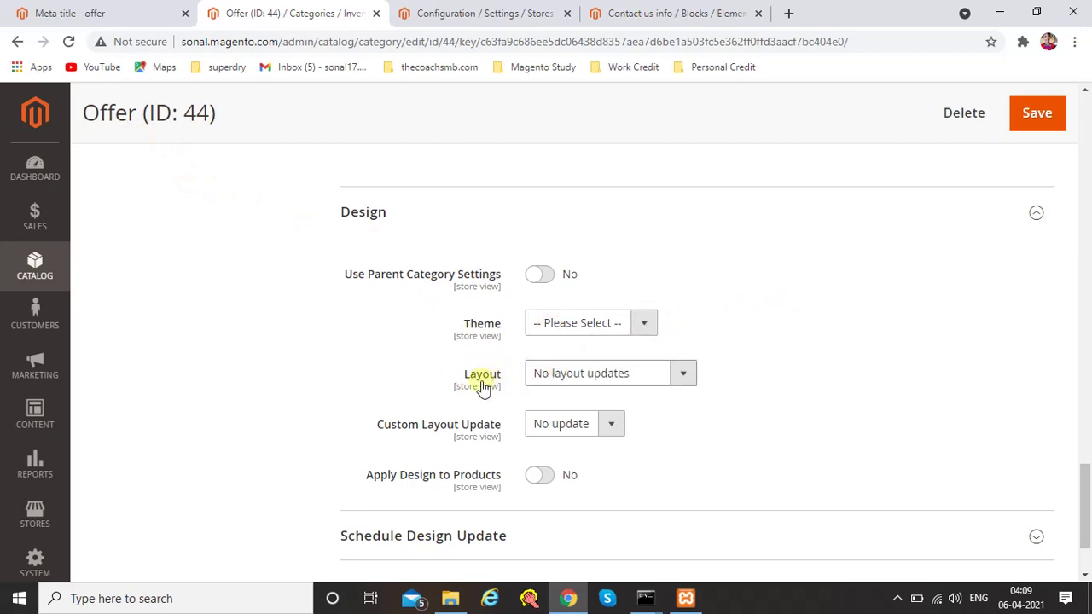
Set the Offer category's design Layout to 3 columns
left_click(539, 375)
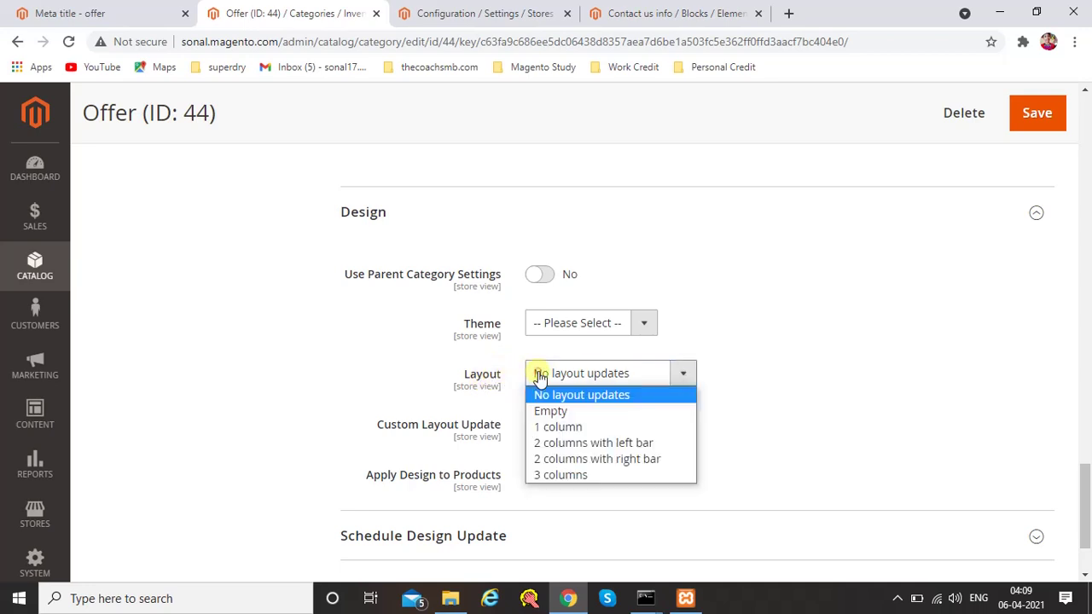
left_click(558, 475)
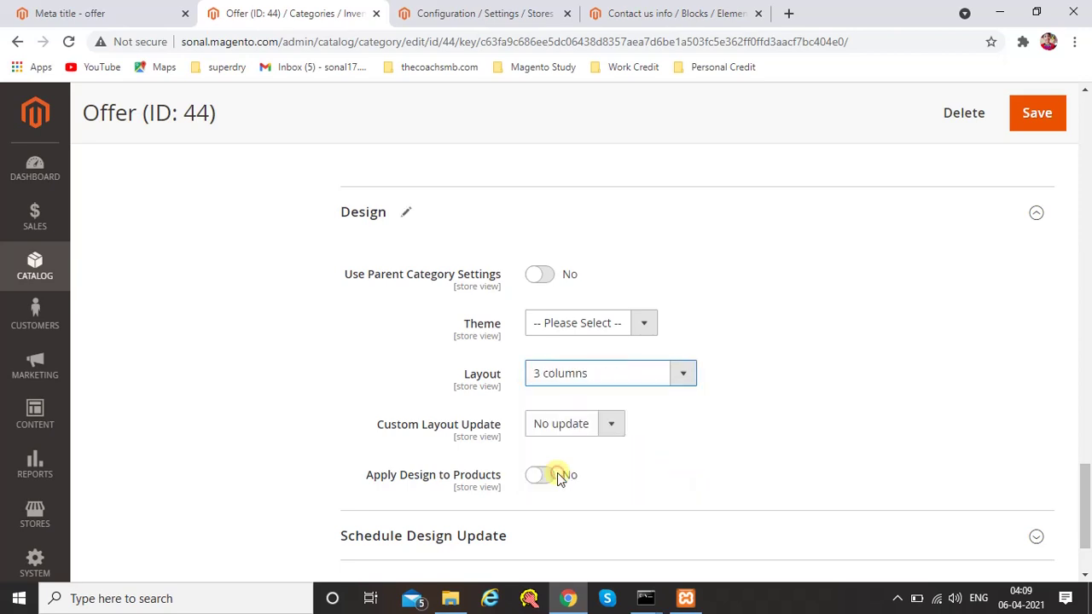
left_click(552, 373)
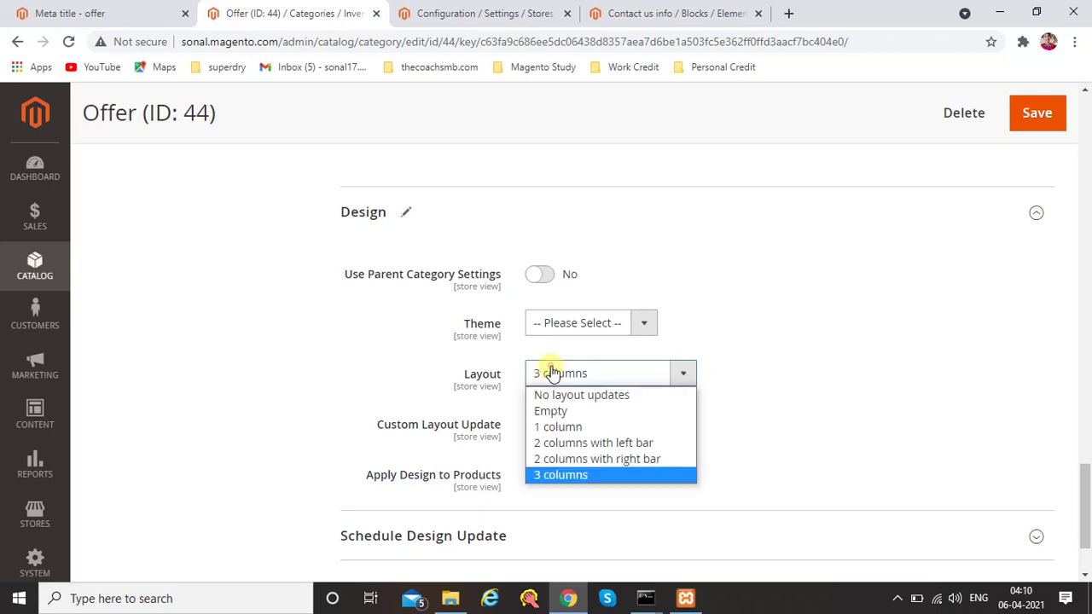
left_click(559, 475)
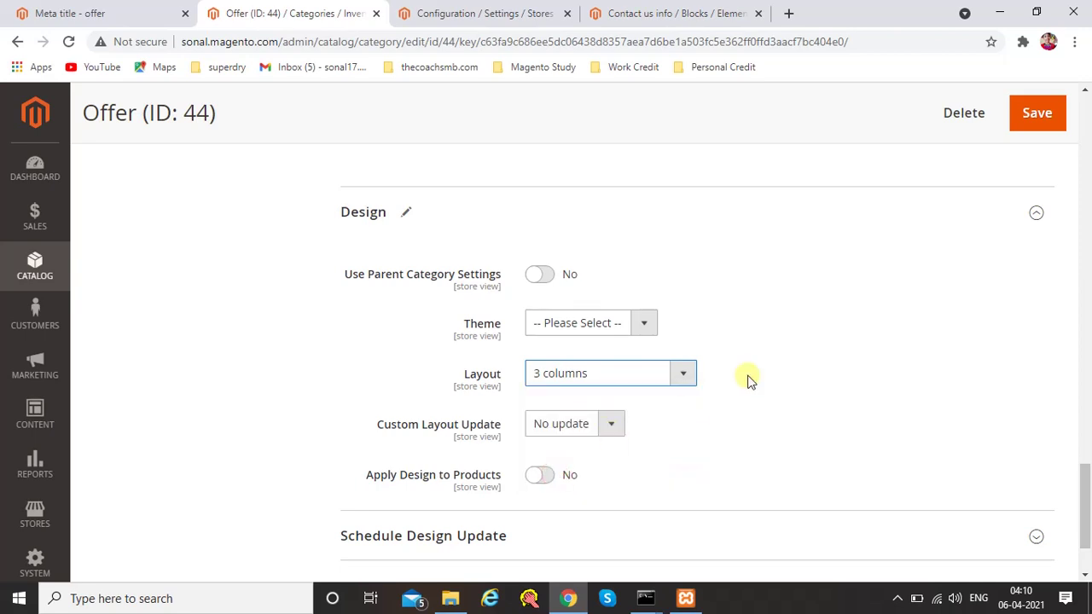
Review the options for Custom Layout Update in the Offer category's Design section
scroll(748, 378, "down", 2)
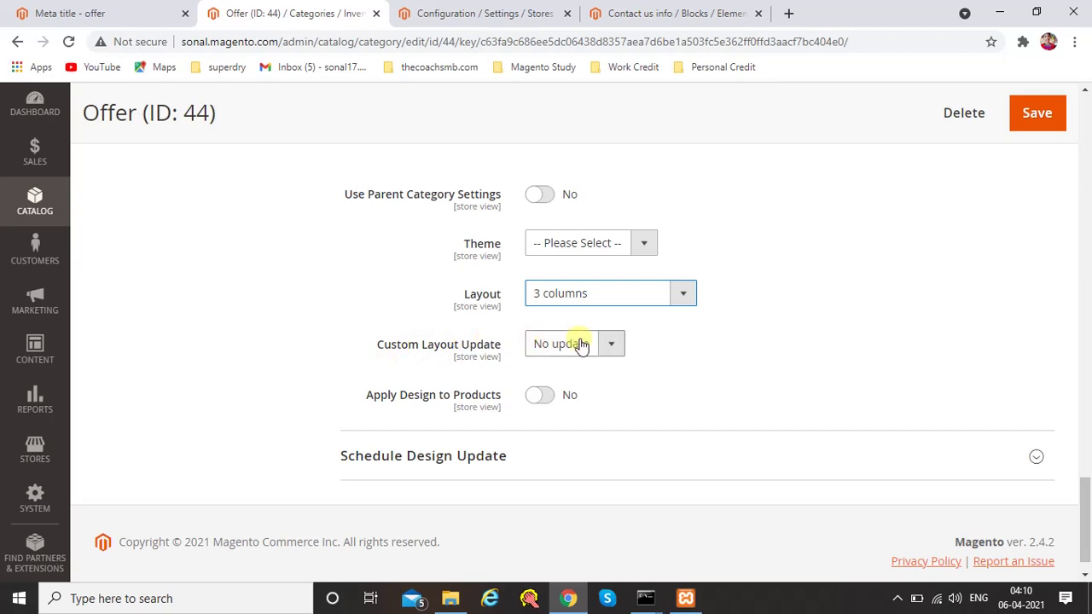
left_click(611, 344)
left_click(615, 351)
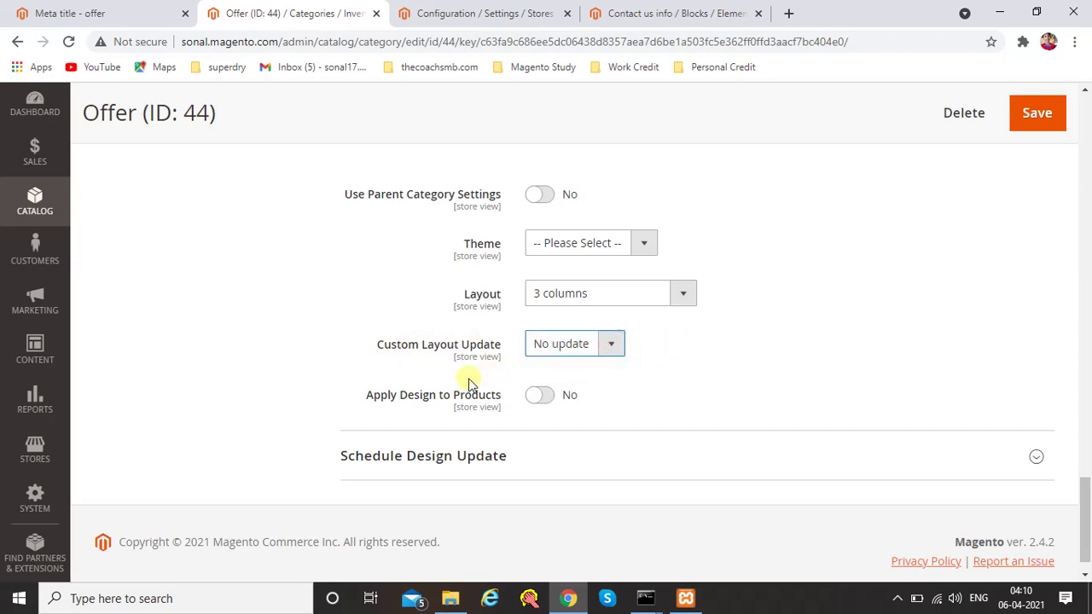
left_click(560, 341)
left_click(734, 315)
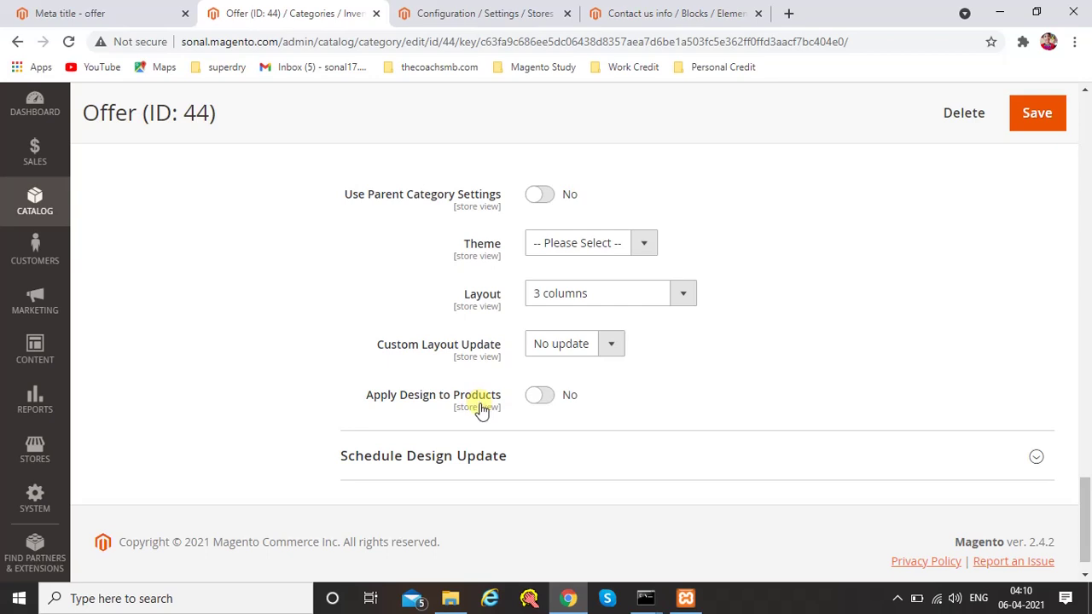
Expand the Offer category's Schedule Design Update section and look over its Schedule Update From date calendar without choosing a date
left_click(441, 454)
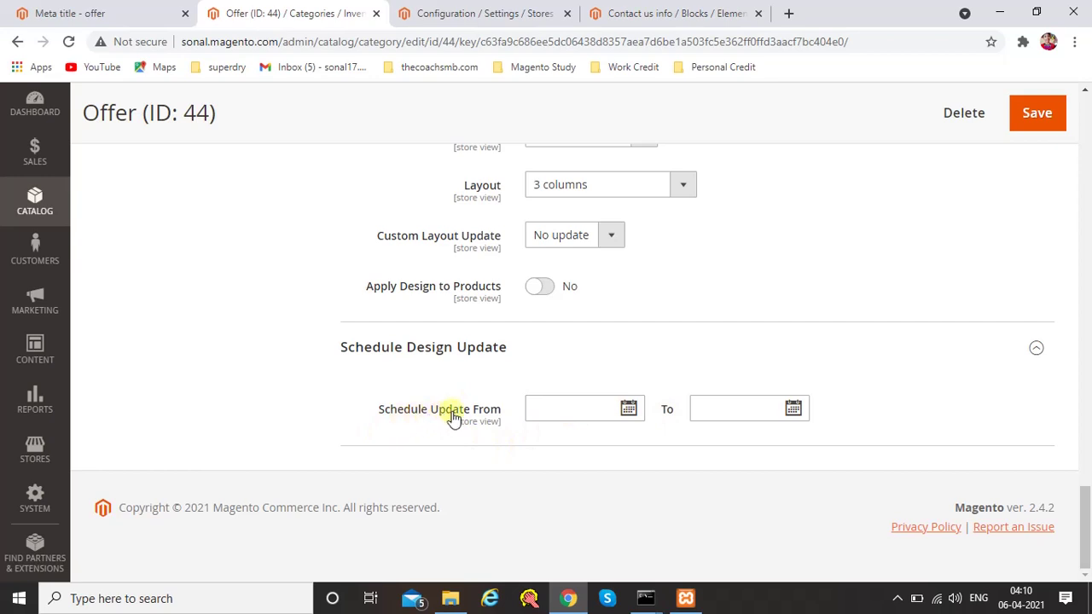
left_click(628, 409)
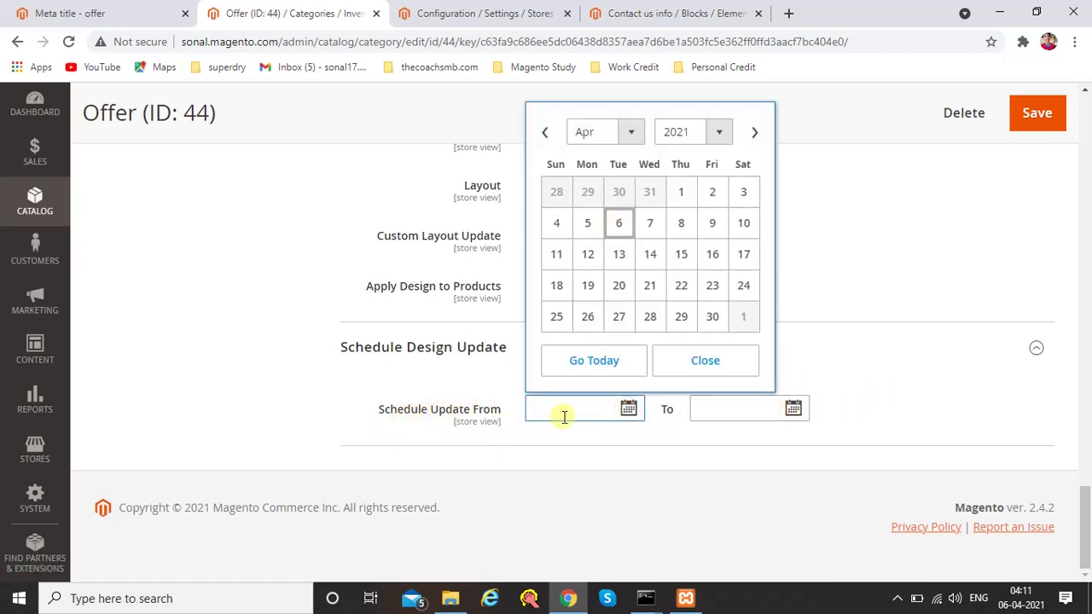
left_click(784, 444)
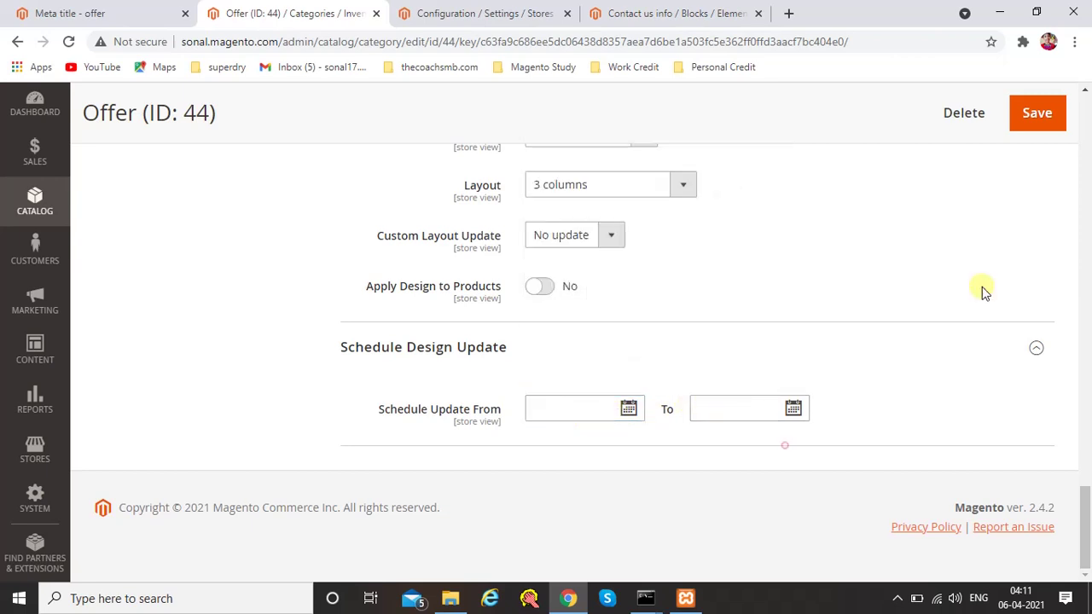
scroll(832, 277, "up", 1)
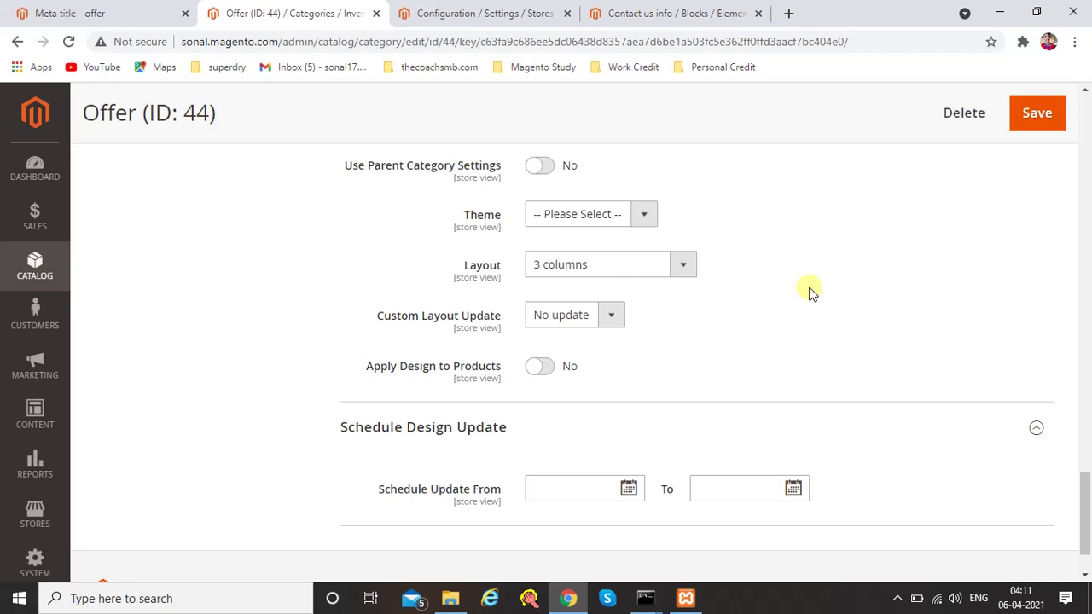
scroll(609, 458, "down", 1)
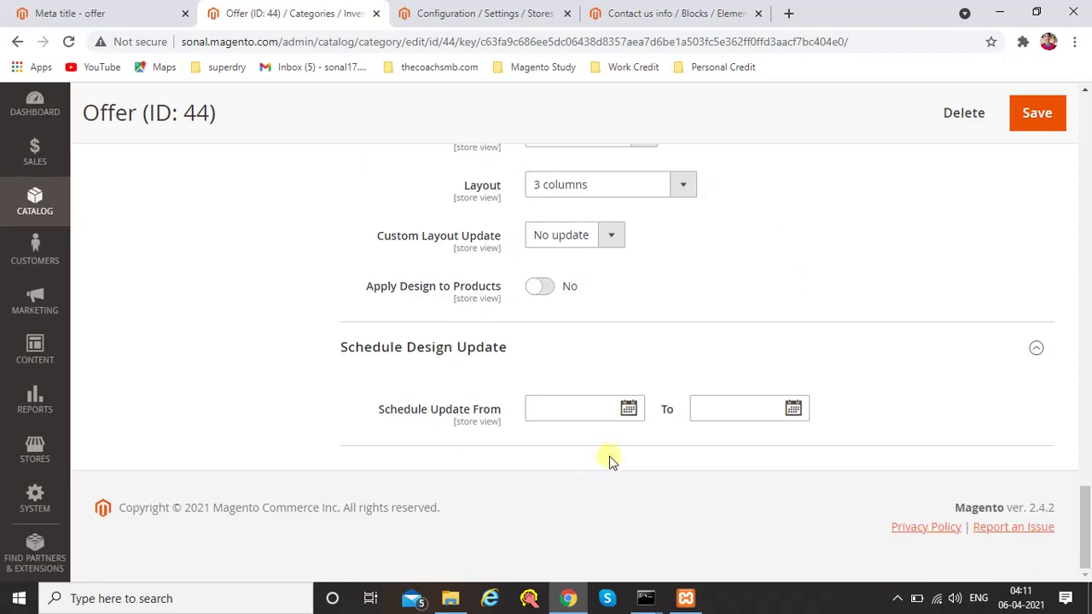
scroll(580, 427, "up", 2)
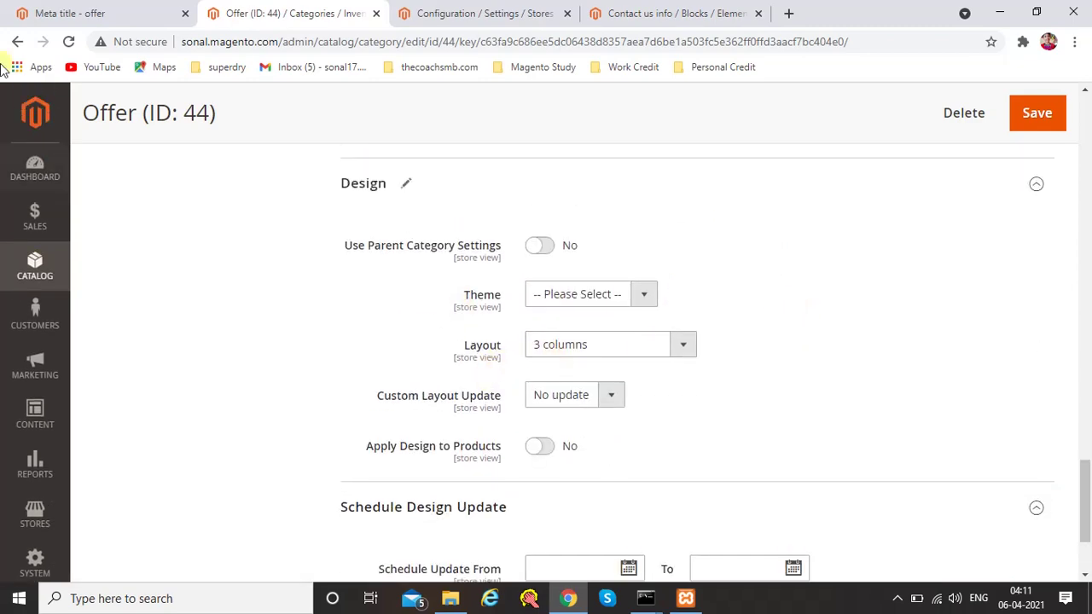
Look over the Offer storefront page's layout, and save the Offer category with its 3 columns design setting
left_click(129, 10)
scroll(385, 359, "down", 10)
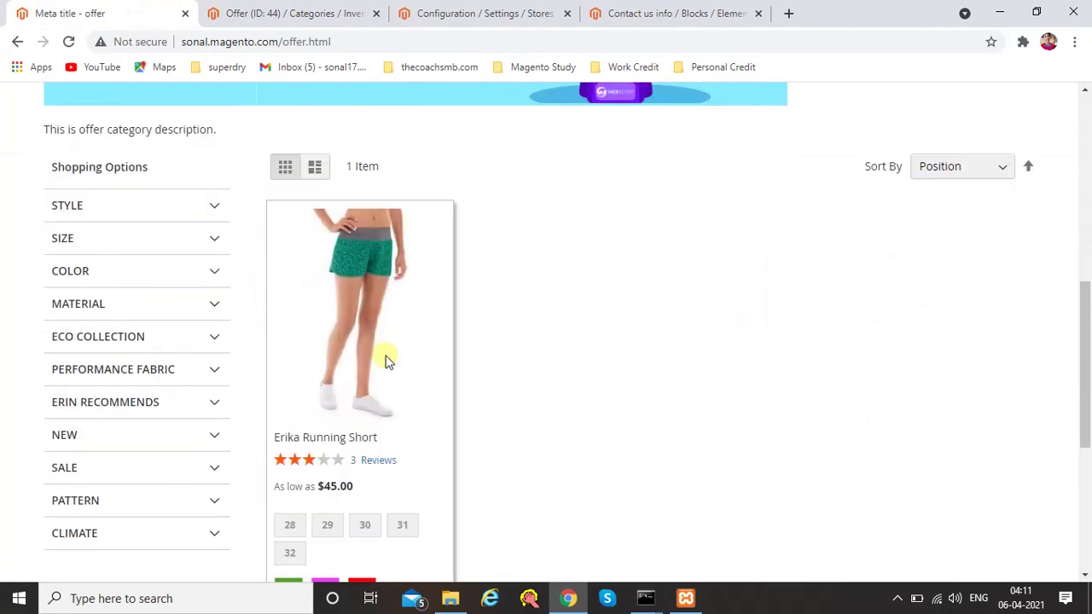
scroll(383, 363, "up", 10)
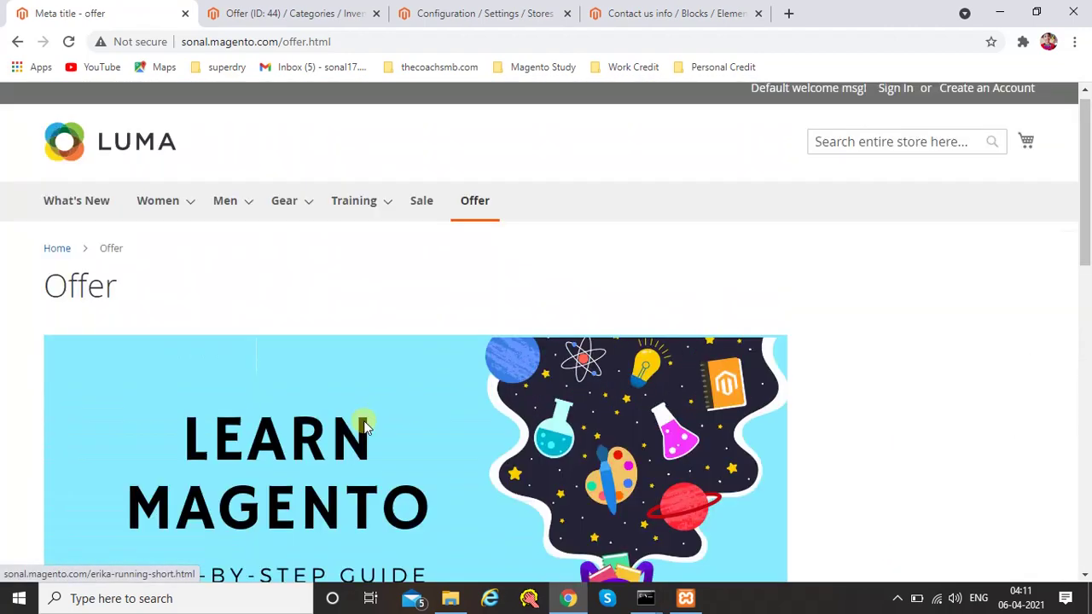
scroll(361, 414, "down", 3)
left_click(227, 8)
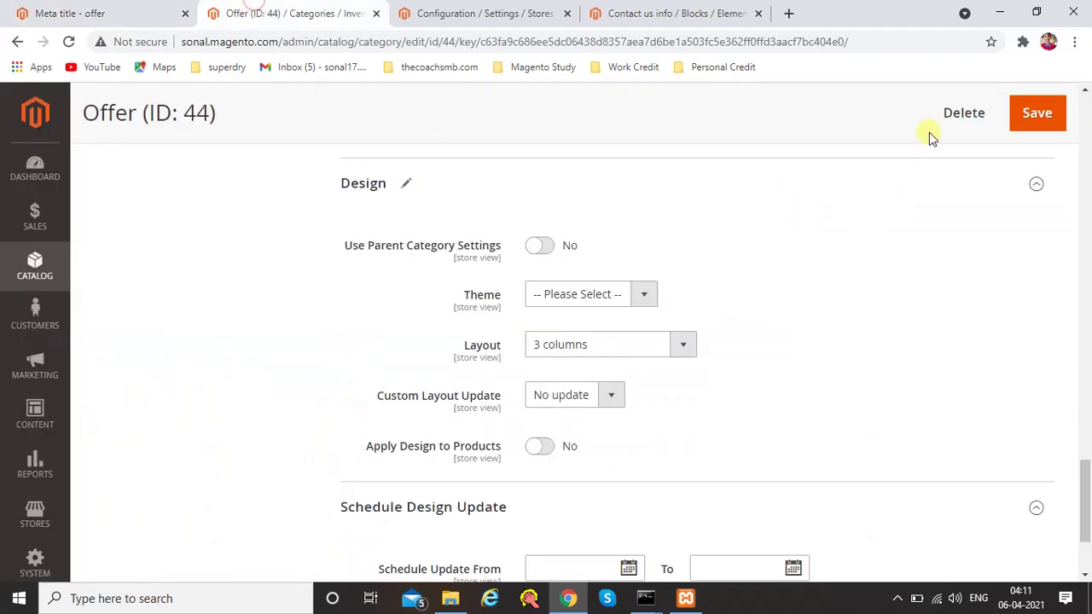
left_click(1054, 117)
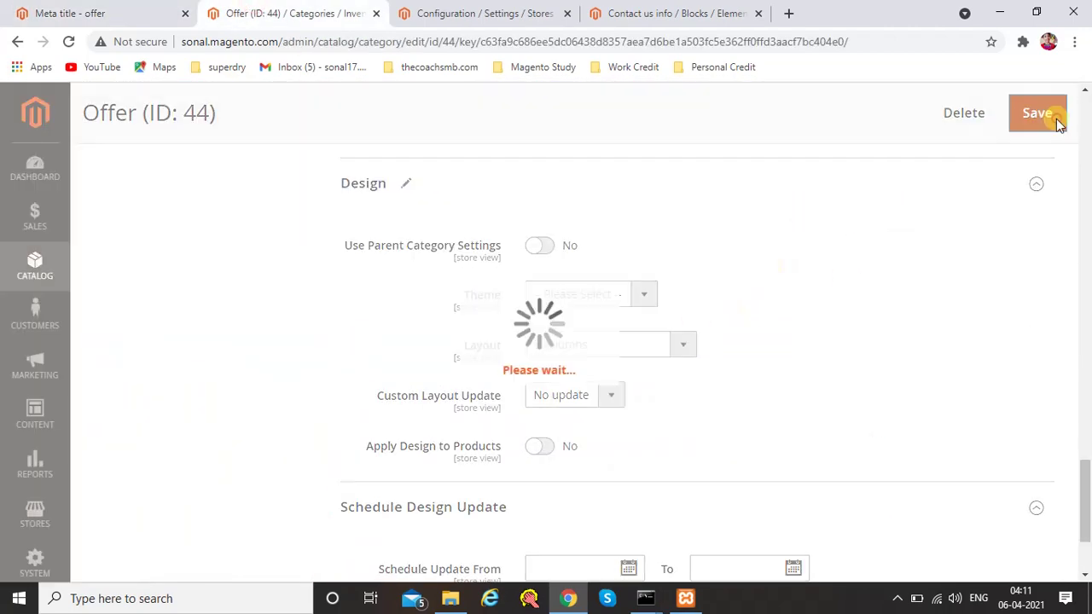
Examine where the filters, product list, Compare Products and My Wish List blocks sit on the not yet reloaded Offer storefront page
left_click(111, 11)
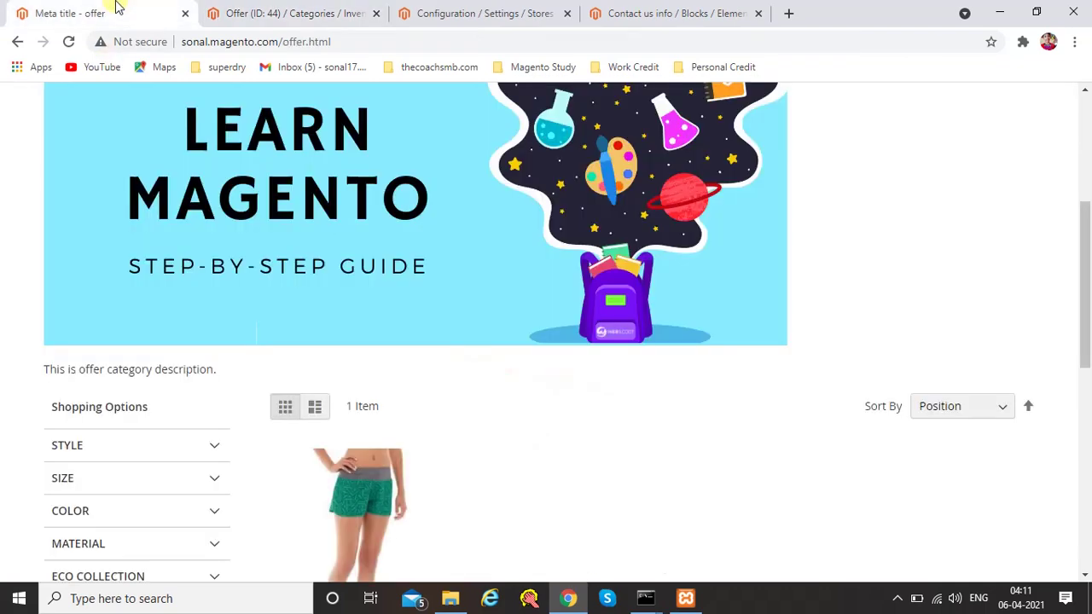
scroll(163, 369, "down", 2)
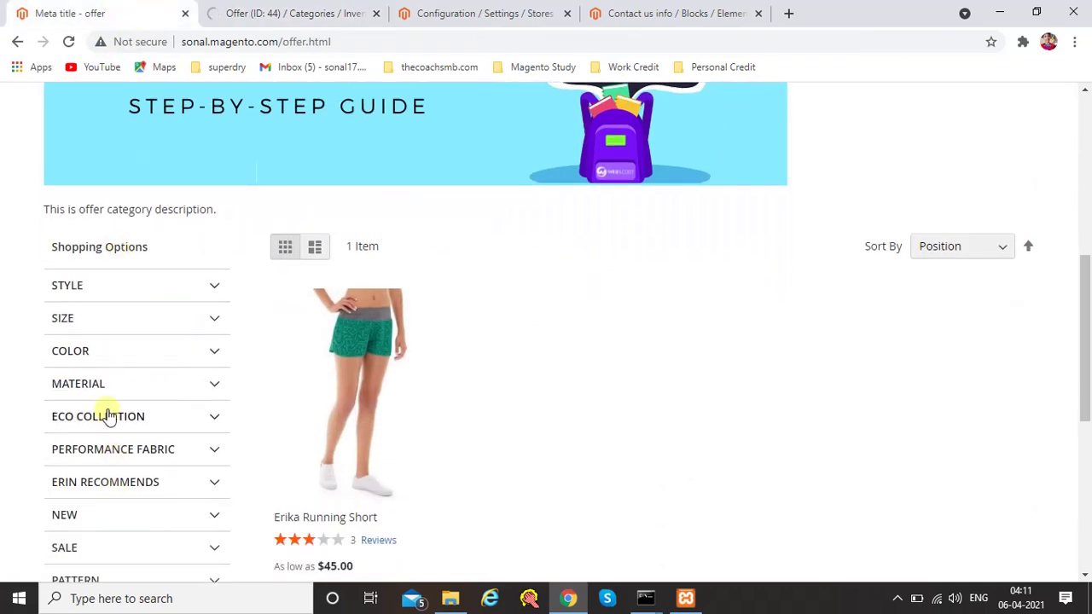
scroll(578, 224, "down", 3)
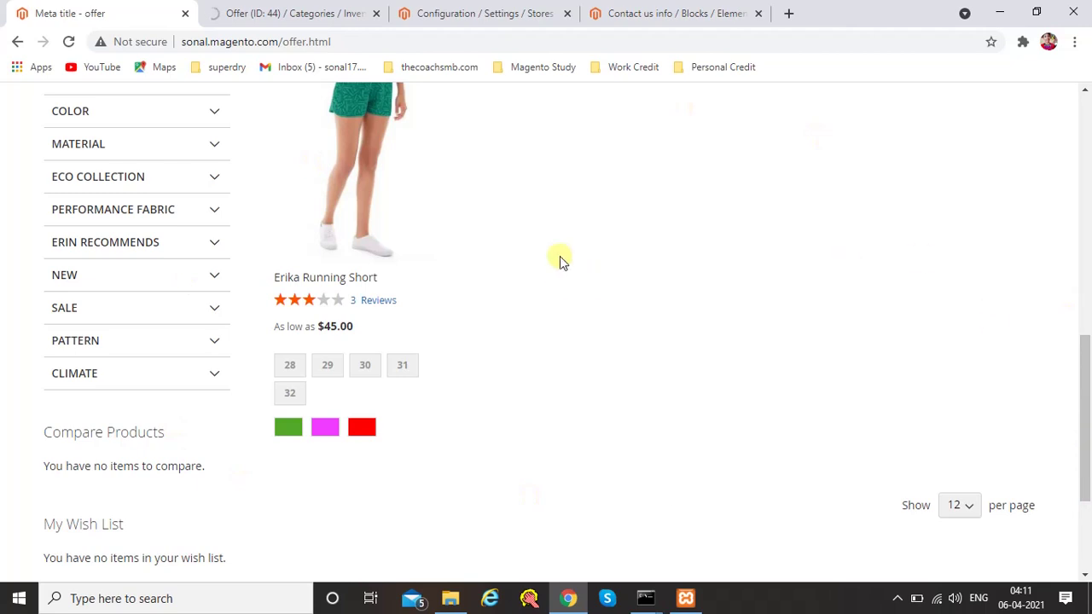
scroll(836, 239, "up", 2)
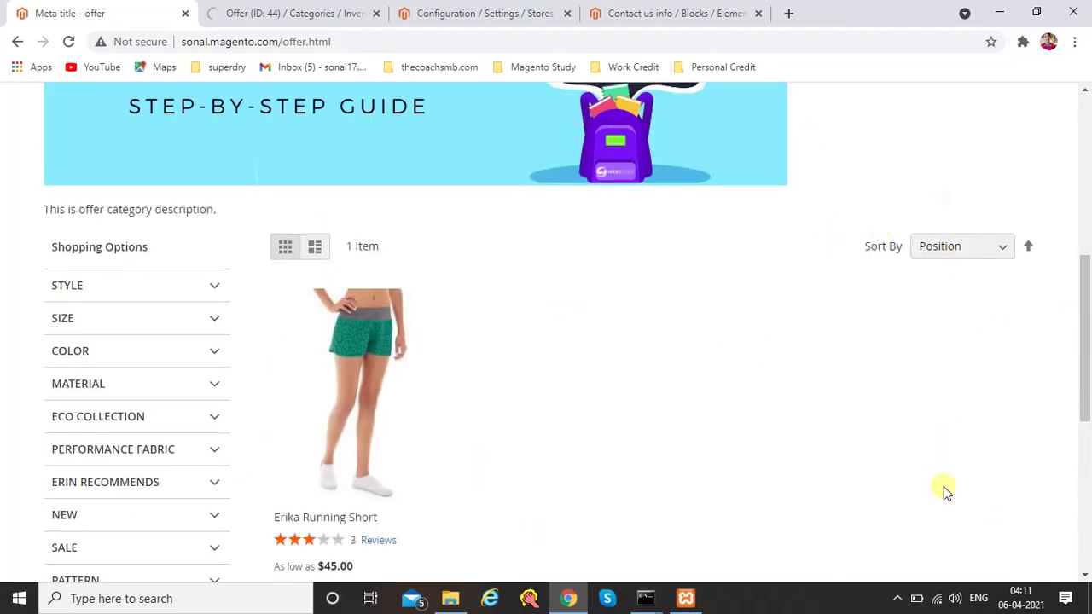
scroll(944, 461, "down", 2)
scroll(870, 436, "down", 1)
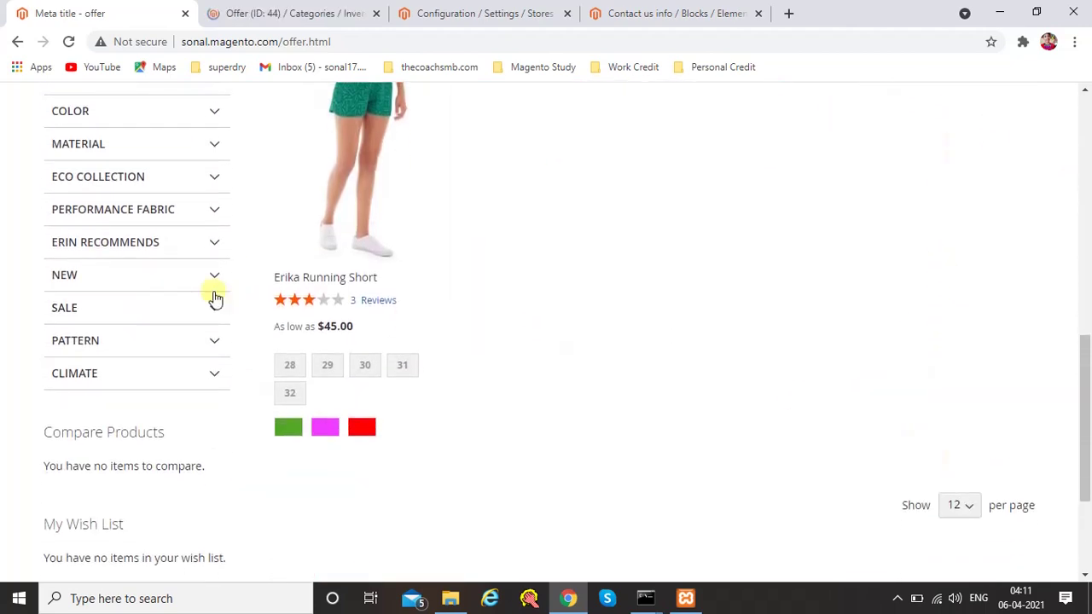
scroll(768, 231, "down", 2)
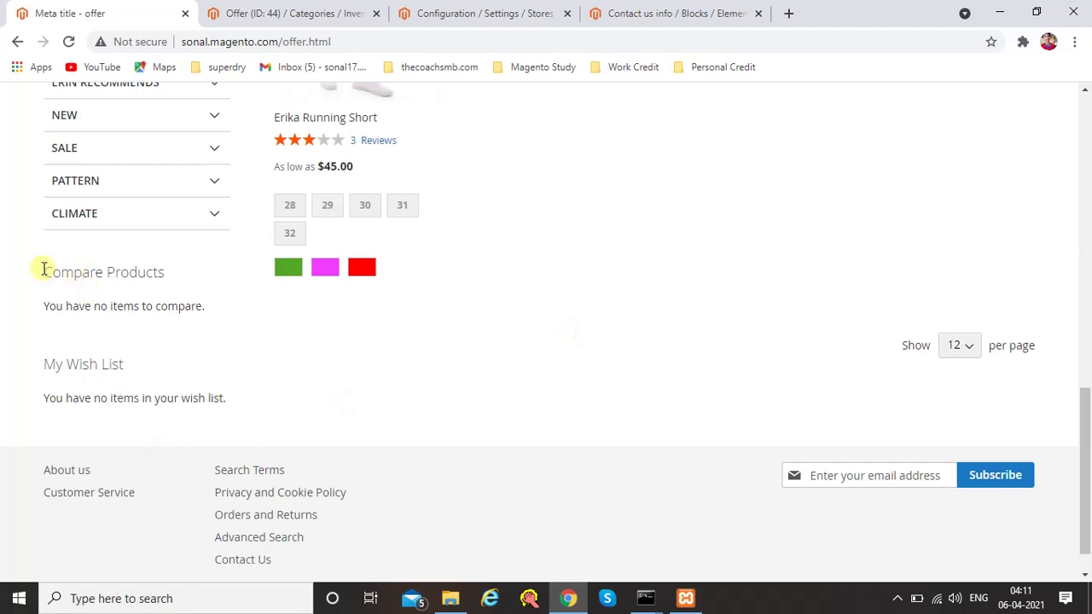
left_click_drag(41, 270, 220, 399)
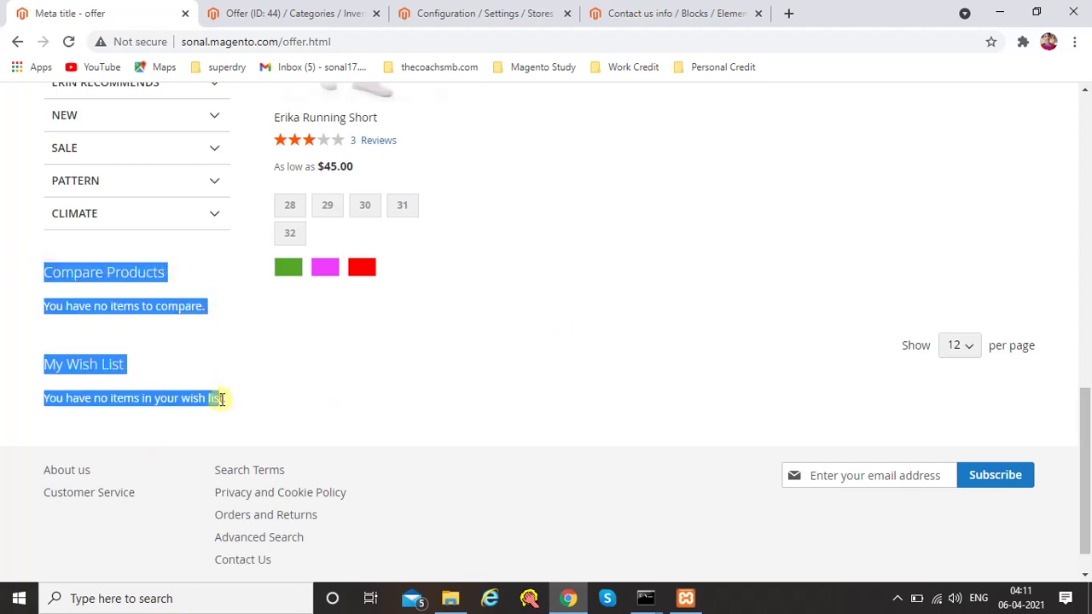
left_click(263, 395)
scroll(264, 395, "up", 10)
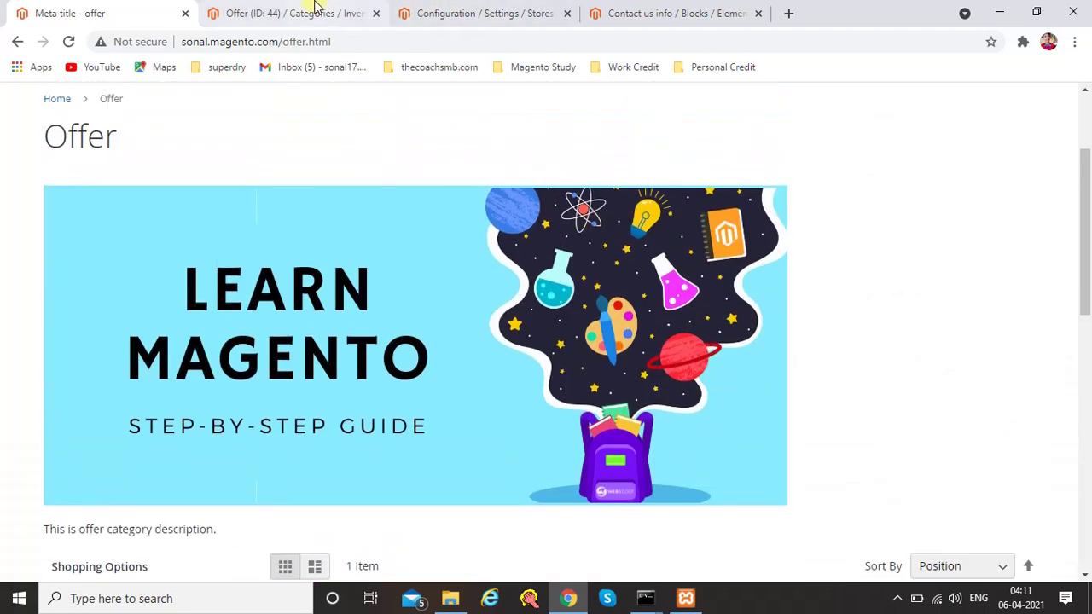
Reload the Offer storefront page and examine how the filters, products, Compare Products and My Wish List are arranged in columns
left_click(316, 6)
left_click(146, 7)
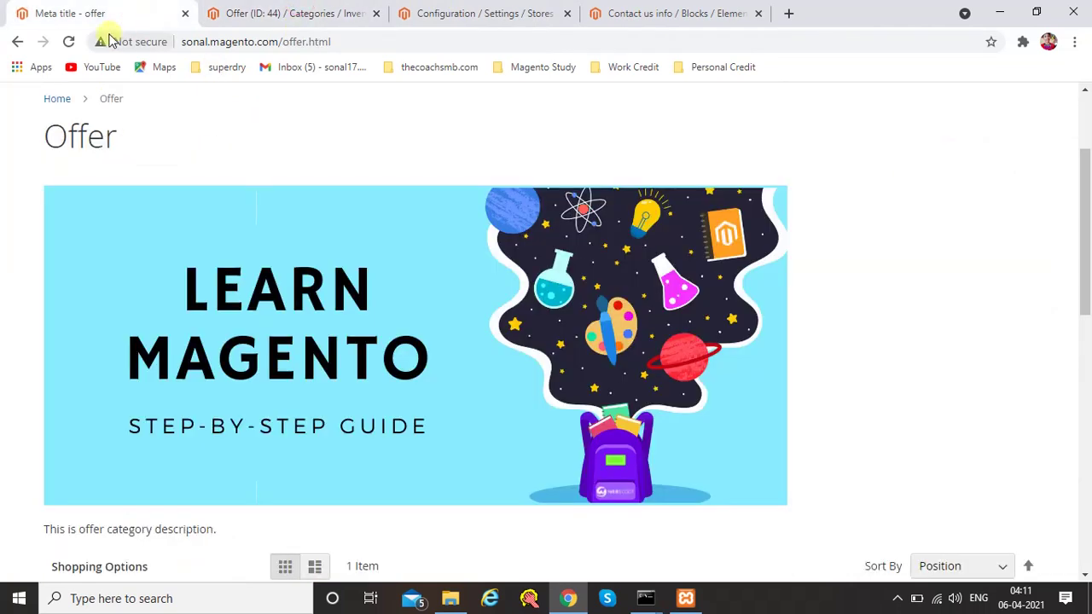
left_click(68, 42)
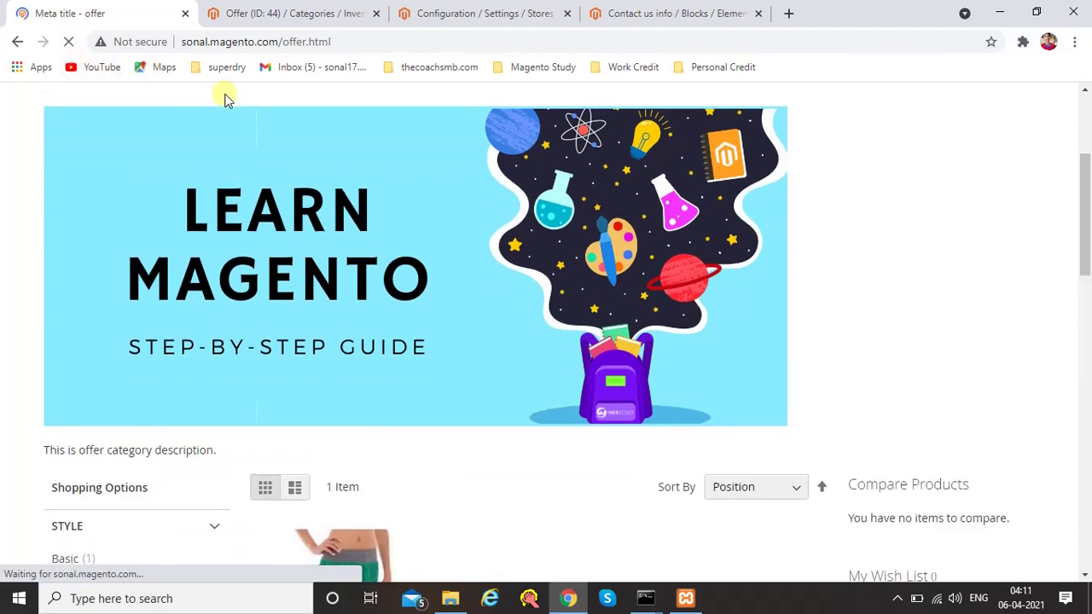
scroll(424, 396, "down", 4)
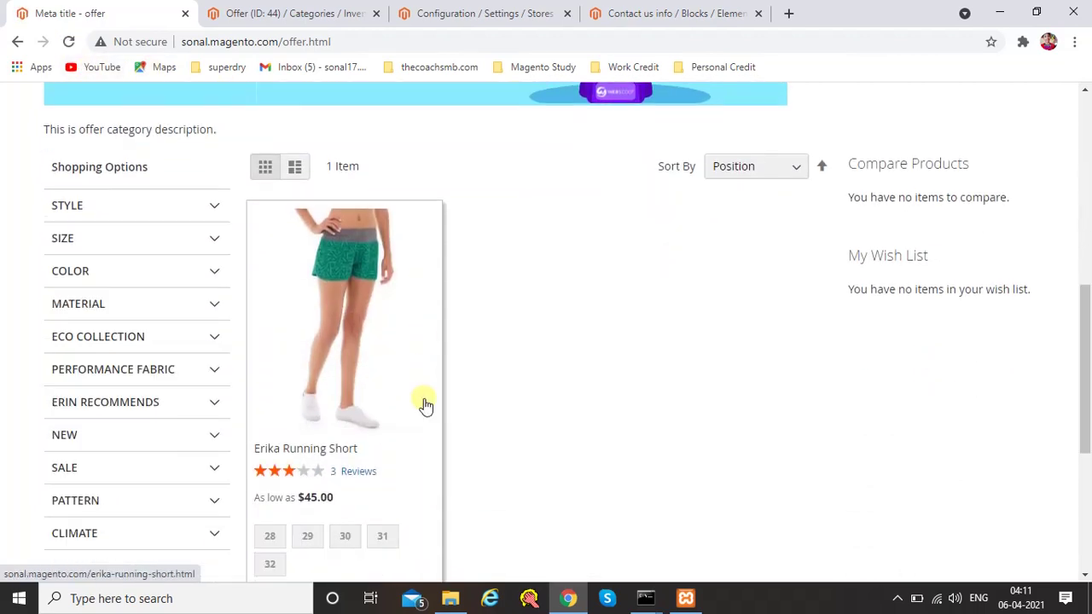
scroll(426, 404, "down", 4)
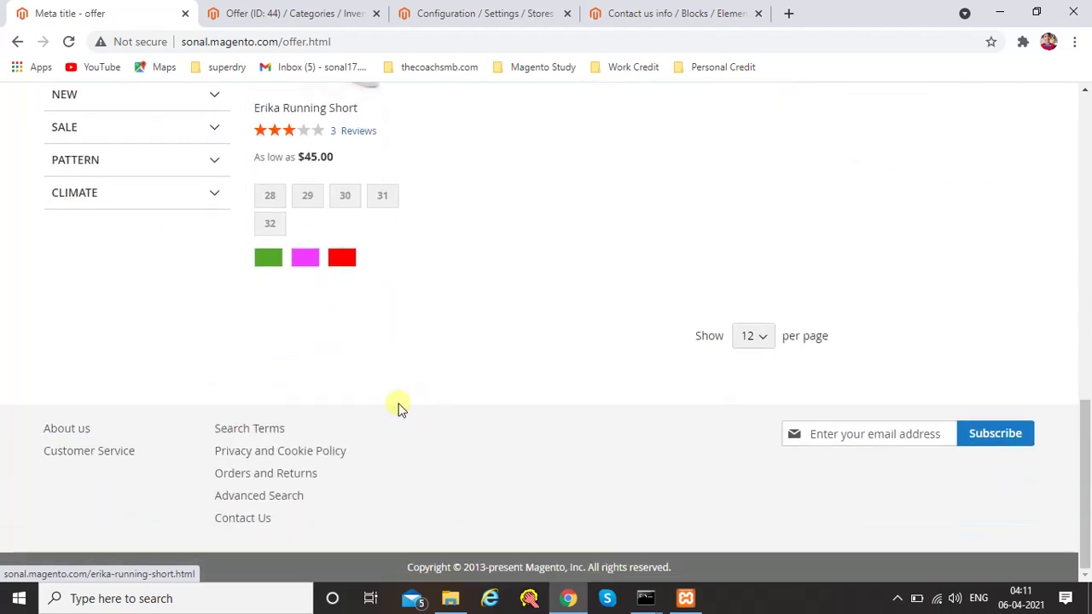
scroll(397, 407, "up", 5)
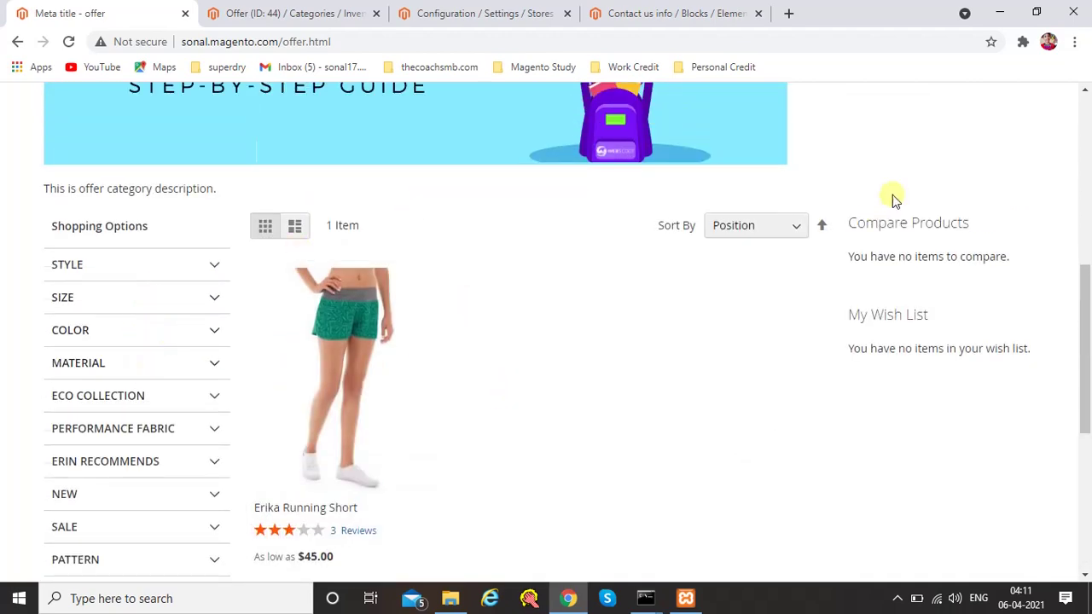
scroll(914, 454, "down", 2)
scroll(914, 452, "up", 4)
scroll(914, 448, "up", 4)
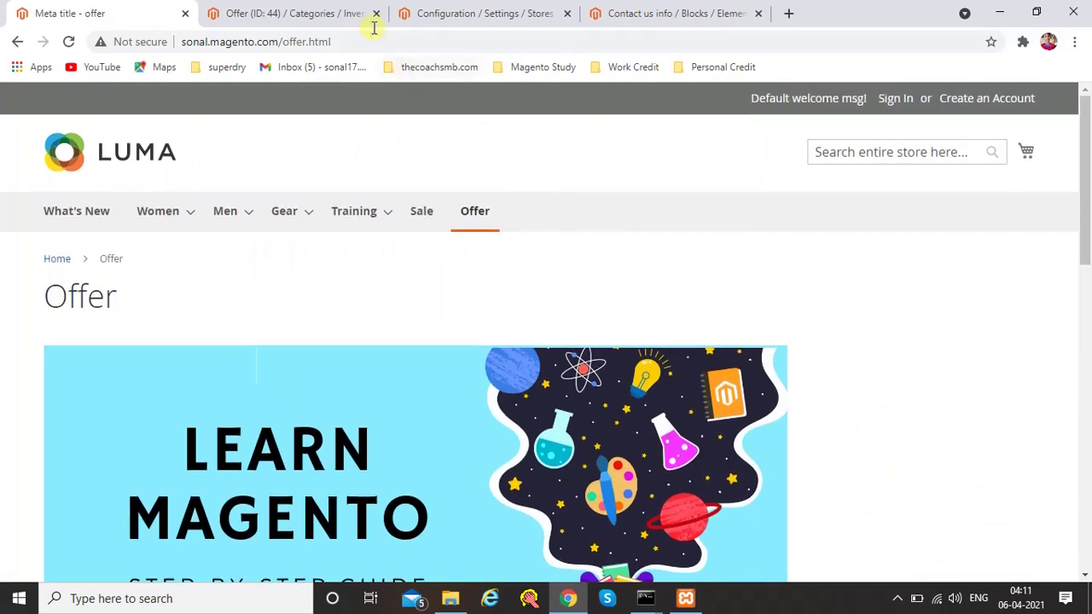
Check the saved Offer category in the admin, recheck its storefront page, and return to the category's edit page
left_click(333, 9)
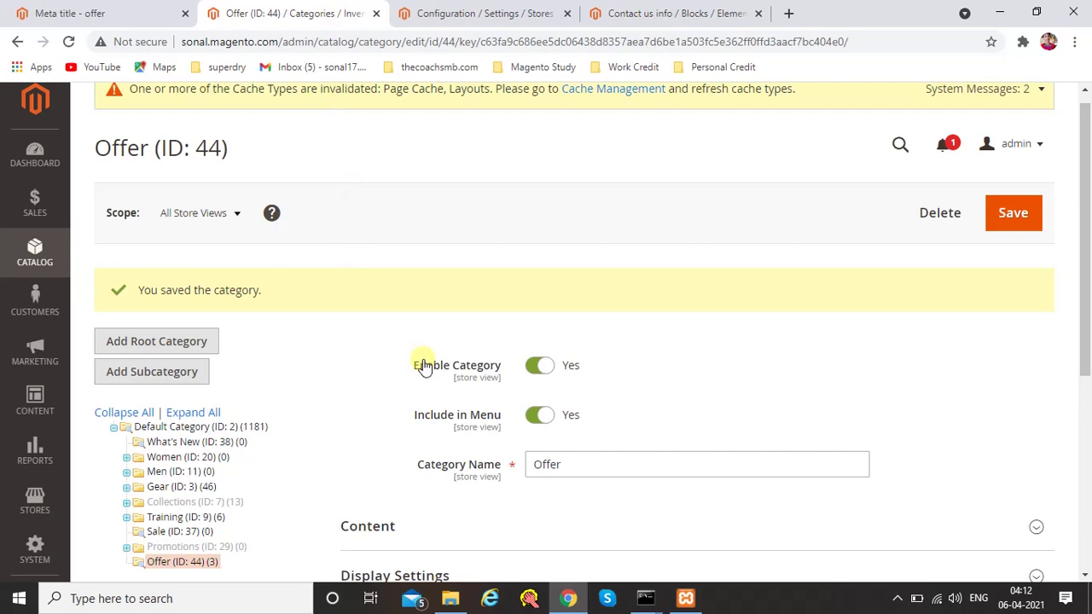
left_click(117, 10)
scroll(401, 237, "down", 9)
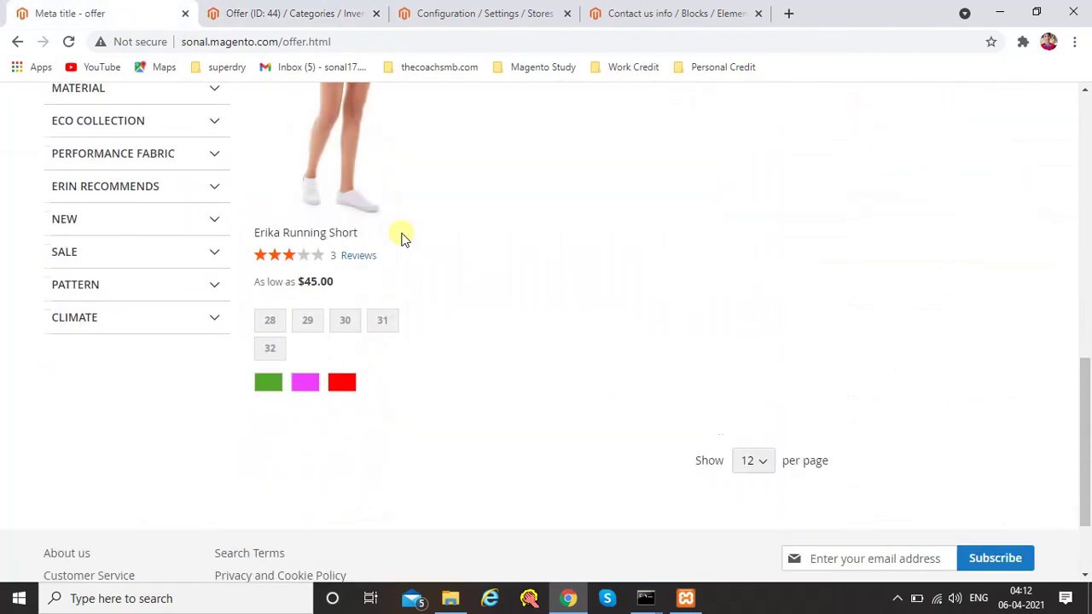
scroll(548, 368, "up", 3)
left_click(244, 10)
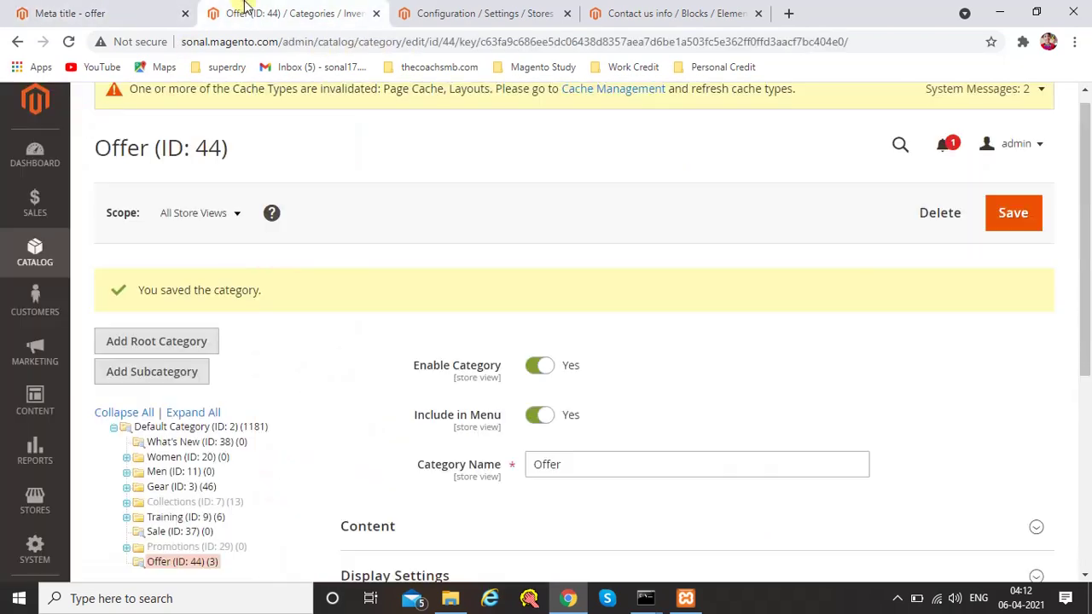